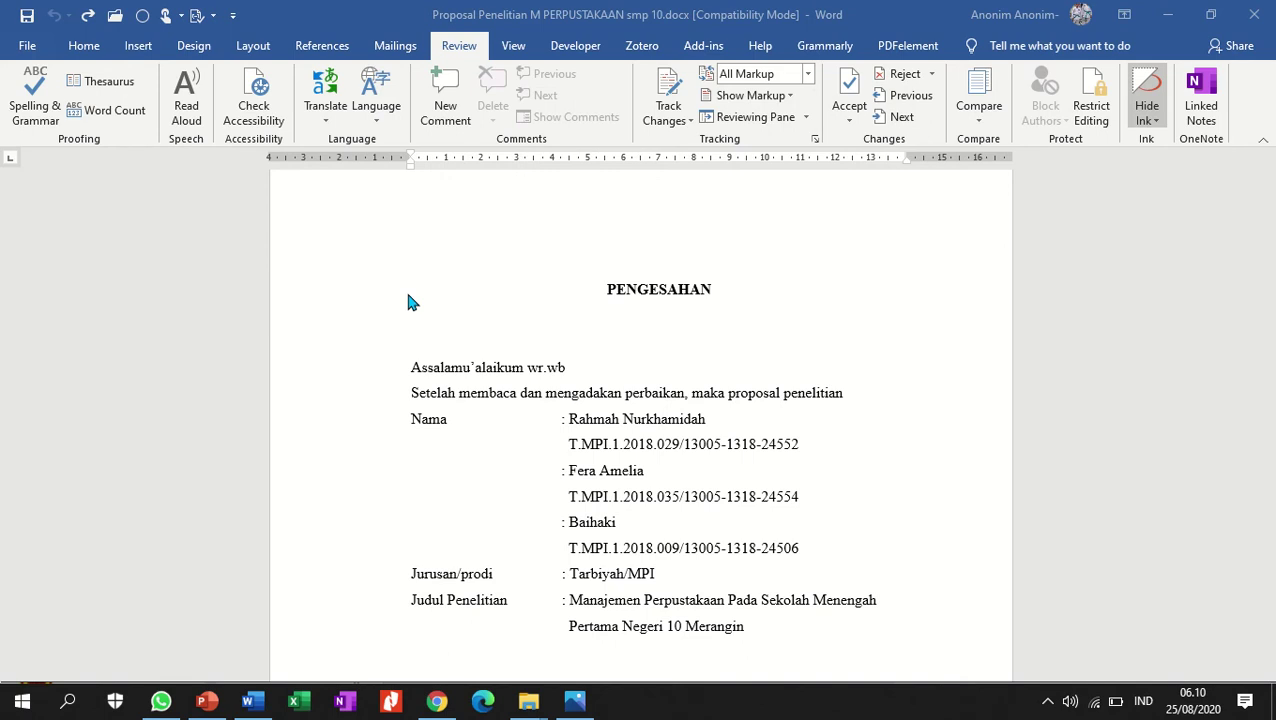
Insert ATAS/PERTAMA after MENENGAH in the title above section A, making it "SEKOLAH MENENGAH ATAS/PERTAMA NEGERI 10 MERANGIN".
{"action": "scroll", "coordinate": [409, 300], "scroll_direction": "down", "scroll_amount": 5}
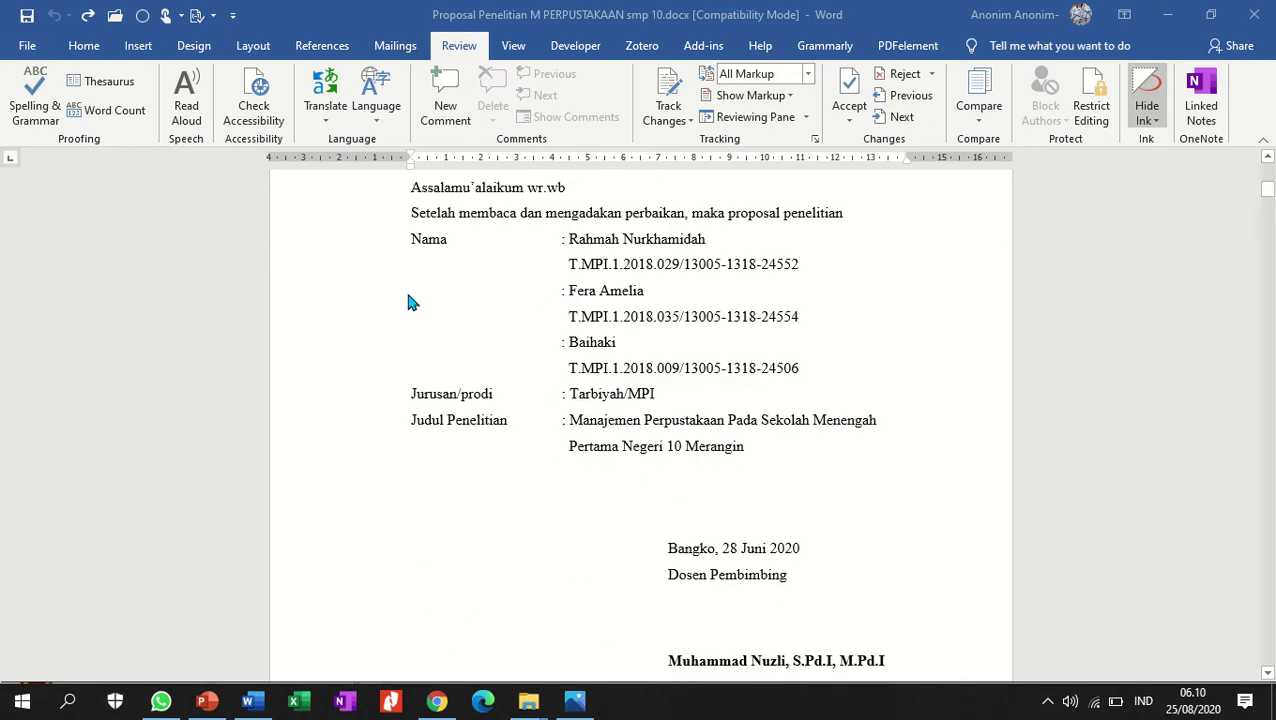
{"action": "scroll", "coordinate": [409, 300], "scroll_direction": "up", "scroll_amount": 6}
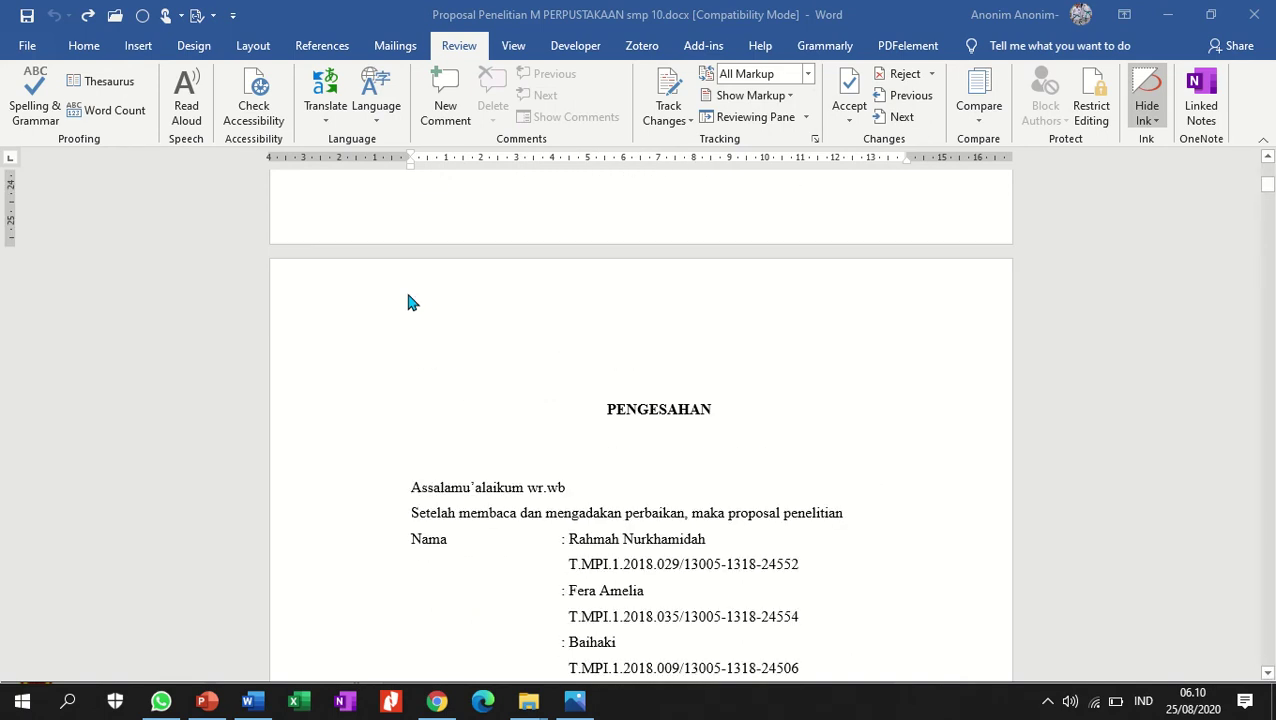
{"action": "scroll", "coordinate": [409, 302], "scroll_direction": "down", "scroll_amount": 2}
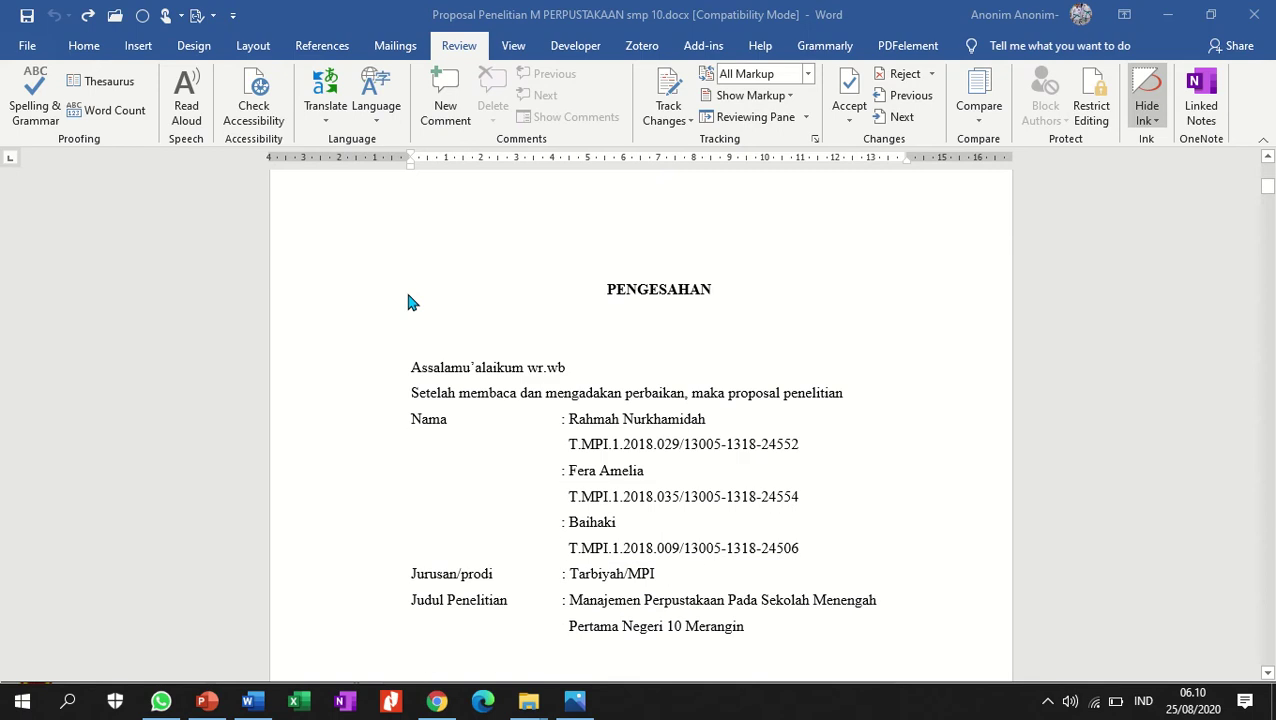
{"action": "scroll", "coordinate": [409, 302], "scroll_direction": "down", "scroll_amount": 12}
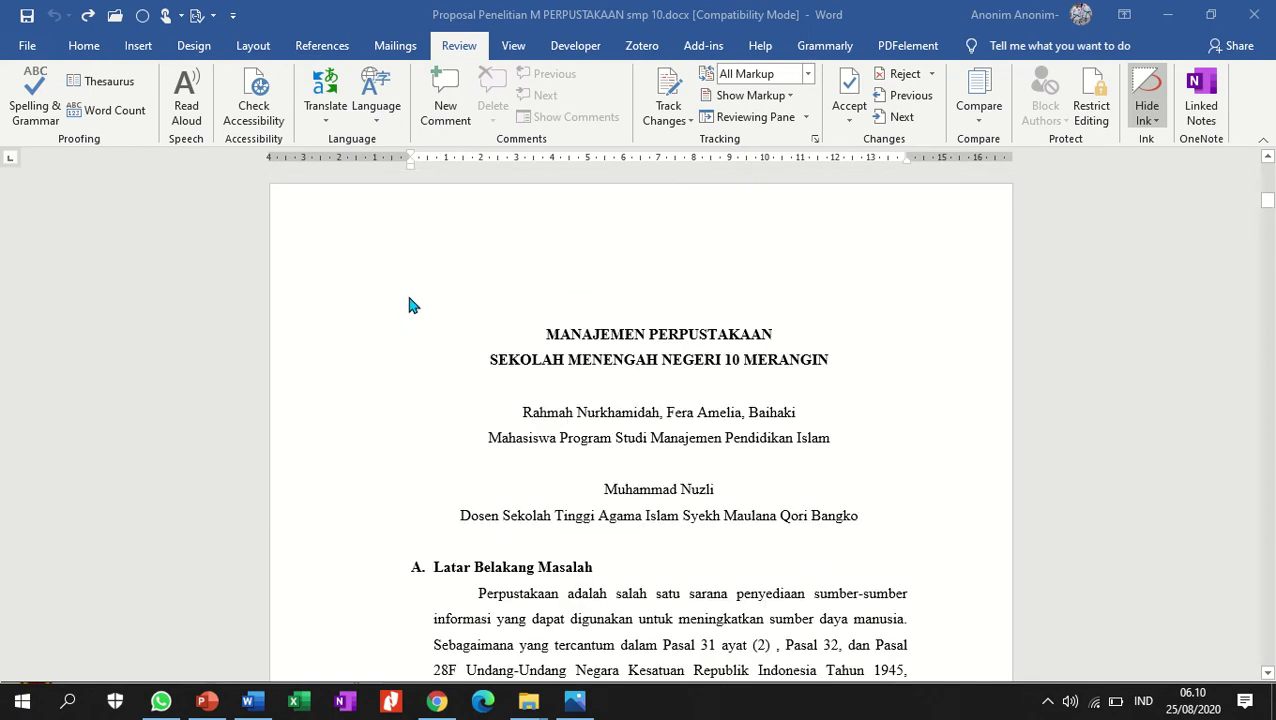
{"action": "left_click", "coordinate": [500, 368]}
{"action": "key", "text": "ctrl+a"}
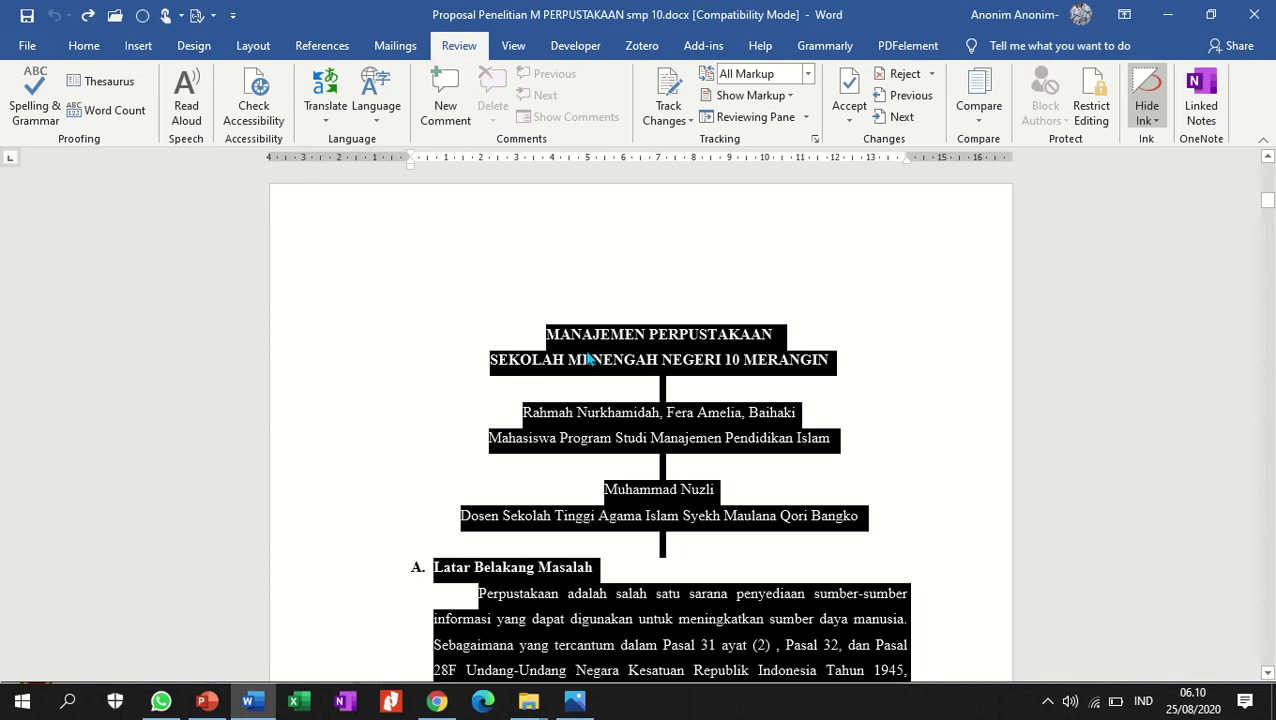
{"action": "left_click", "coordinate": [594, 358]}
{"action": "left_click_drag", "start_coordinate": [806, 360], "coordinate": [533, 376]}
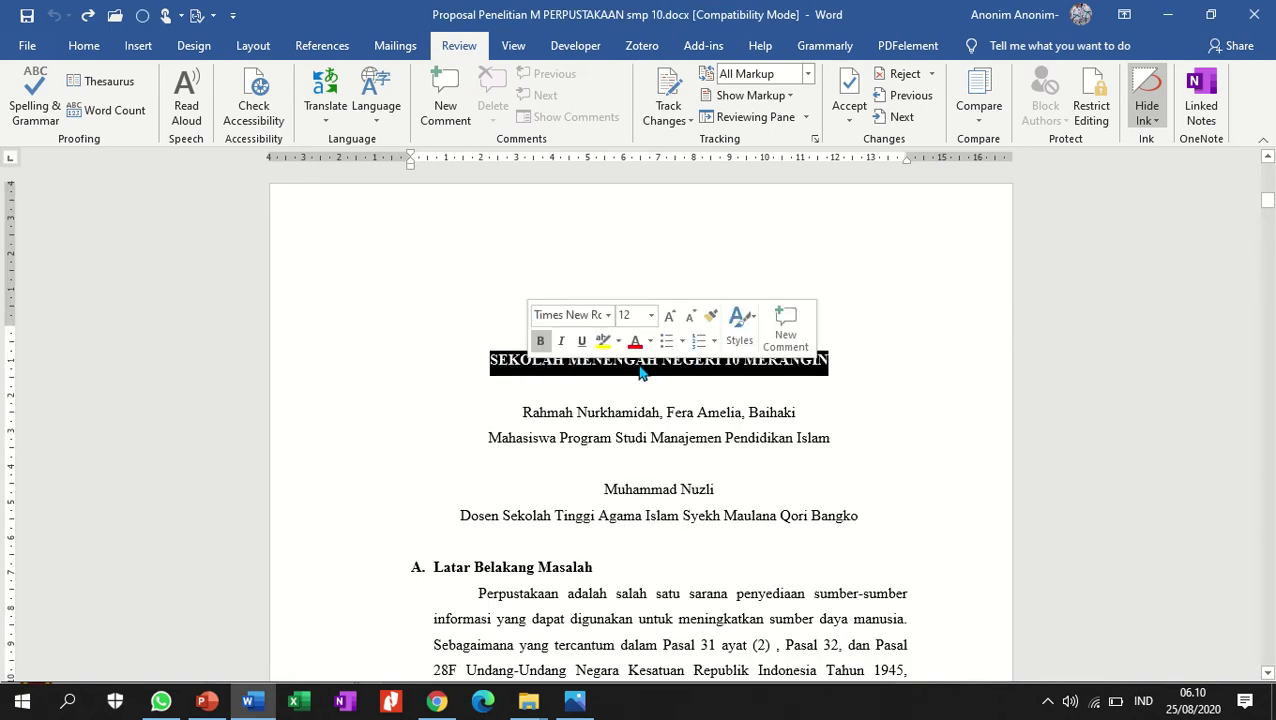
{"action": "left_click", "coordinate": [641, 366]}
{"action": "left_click", "coordinate": [660, 360]}
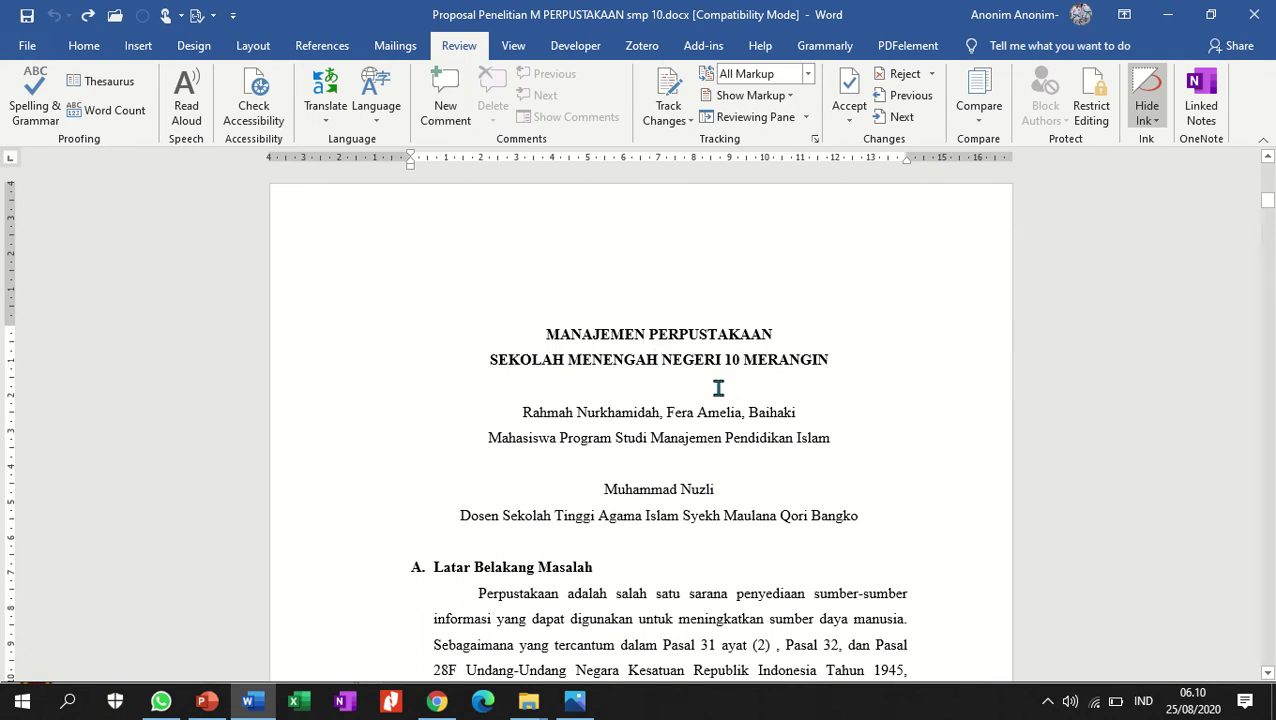
{"action": "type", "text": "ATAS"}
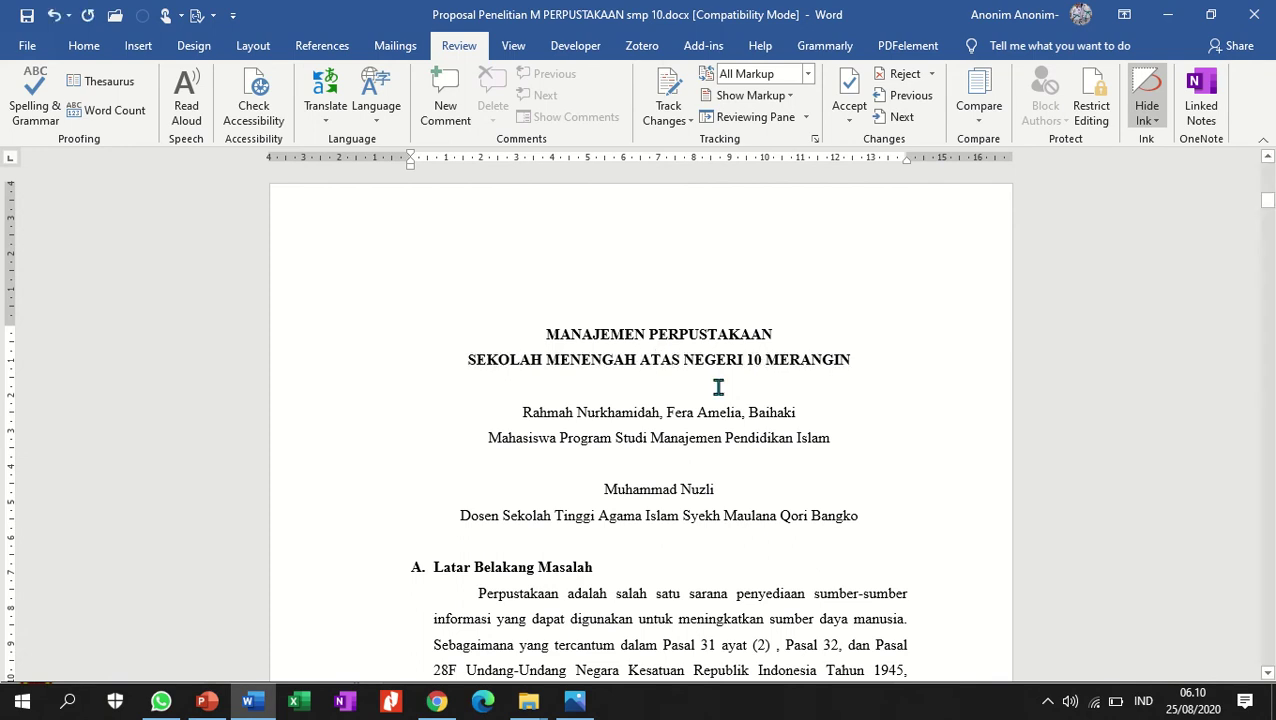
{"action": "key", "text": "BackSpace"}
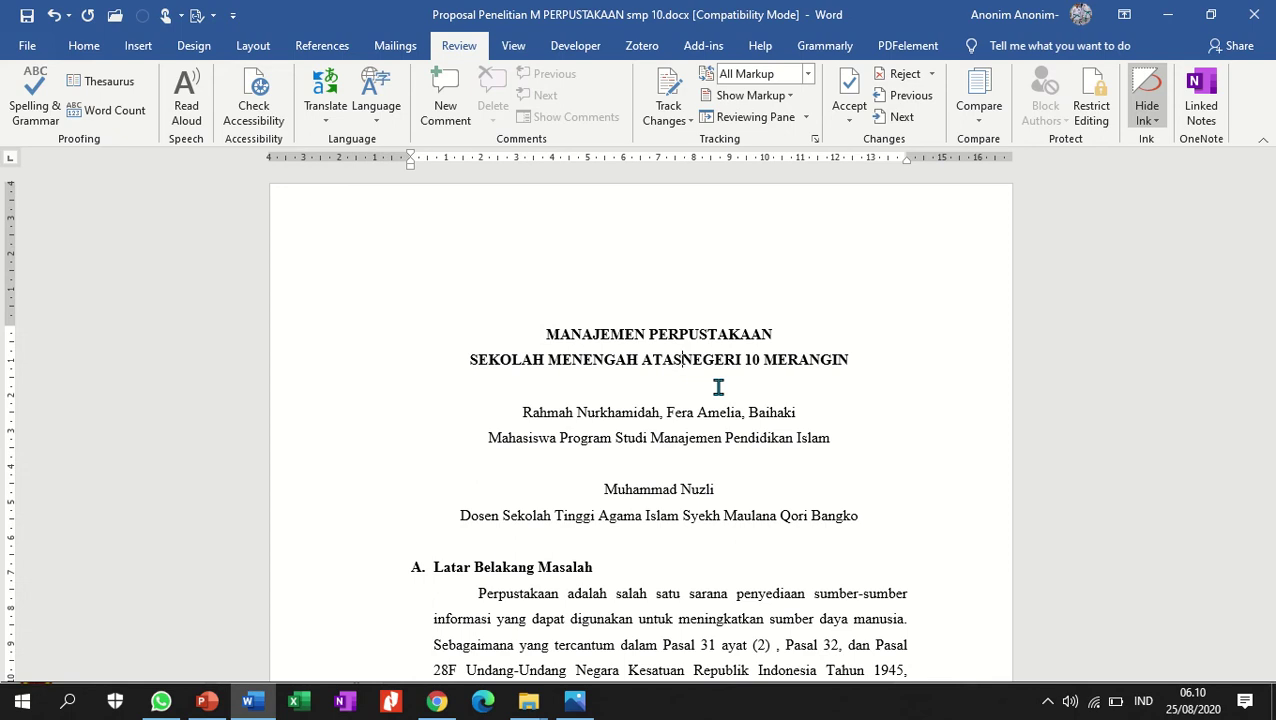
{"action": "type", "text": "/PERTAMA"}
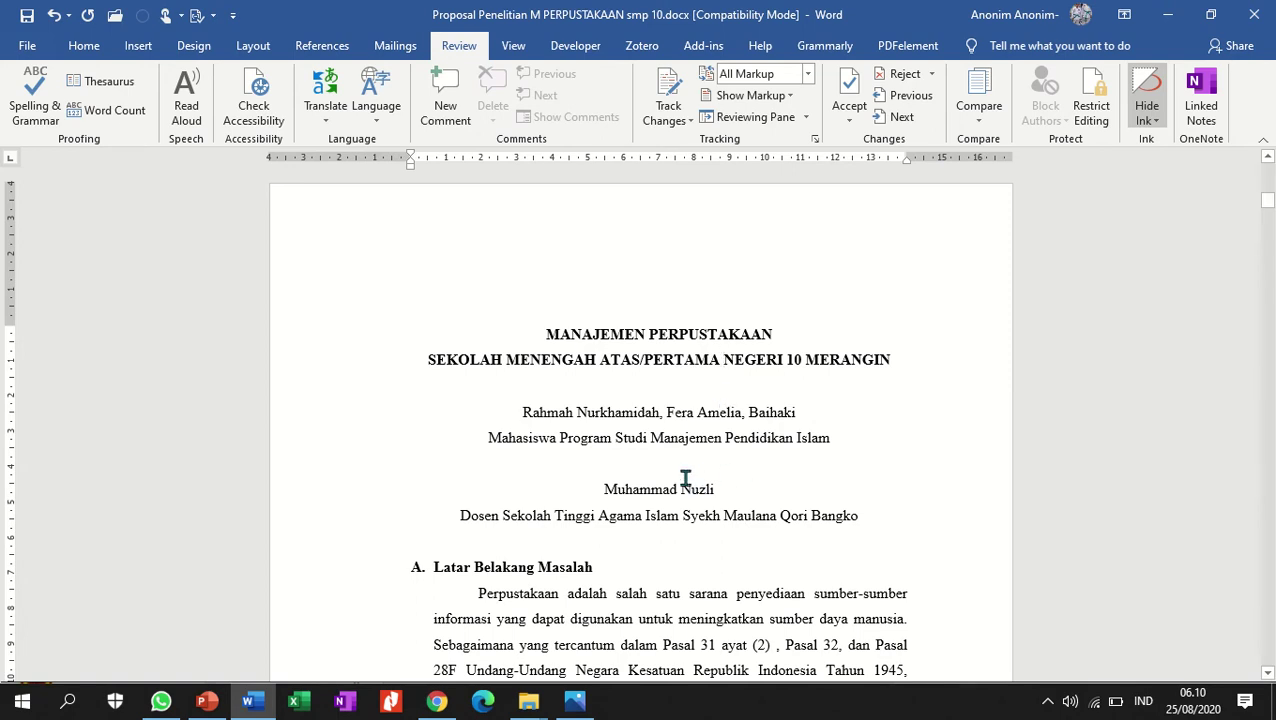
Set the text of the whole document to the Calibri (Body) font at size 12.
{"action": "key", "text": "ctrl+a"}
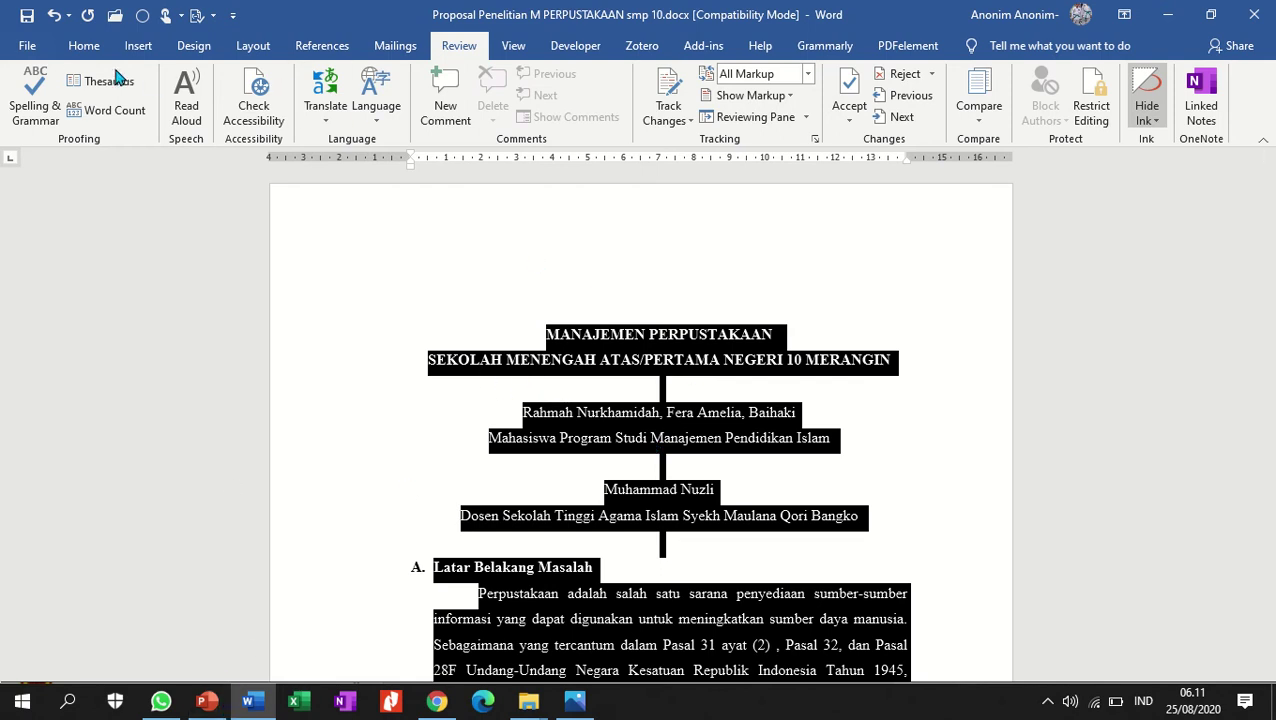
{"action": "left_click", "coordinate": [82, 48]}
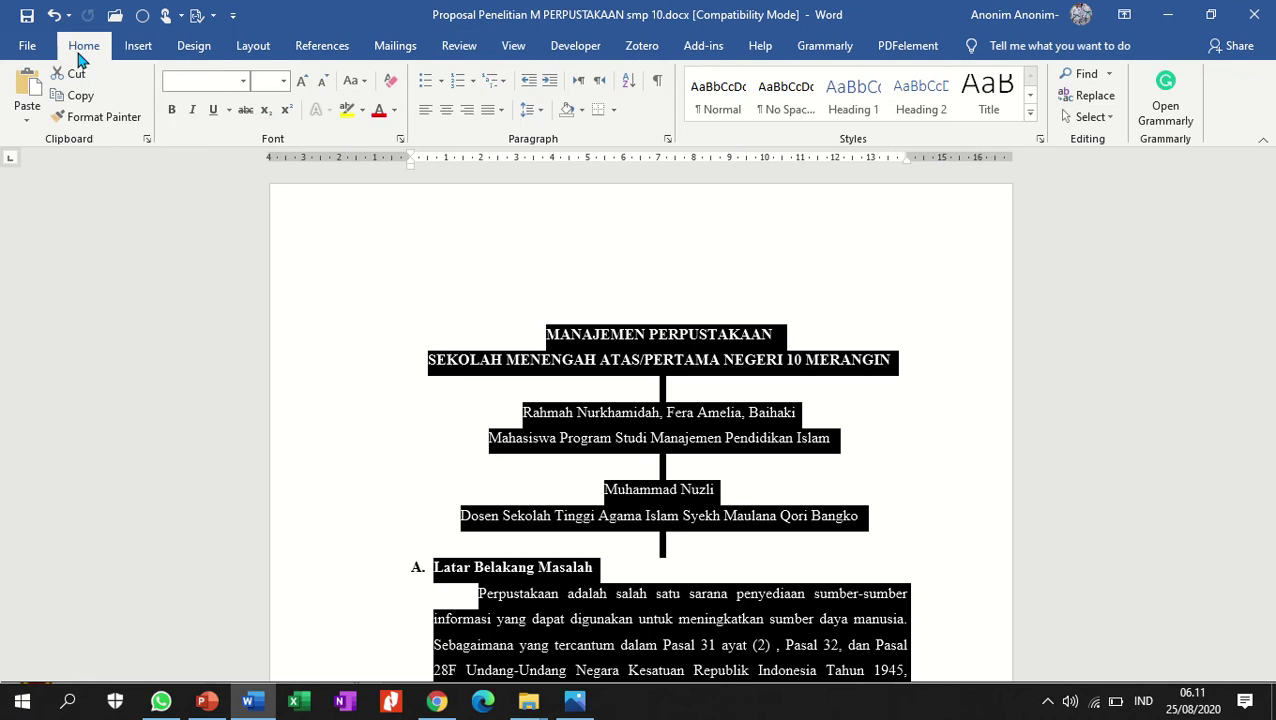
{"action": "left_click", "coordinate": [243, 80]}
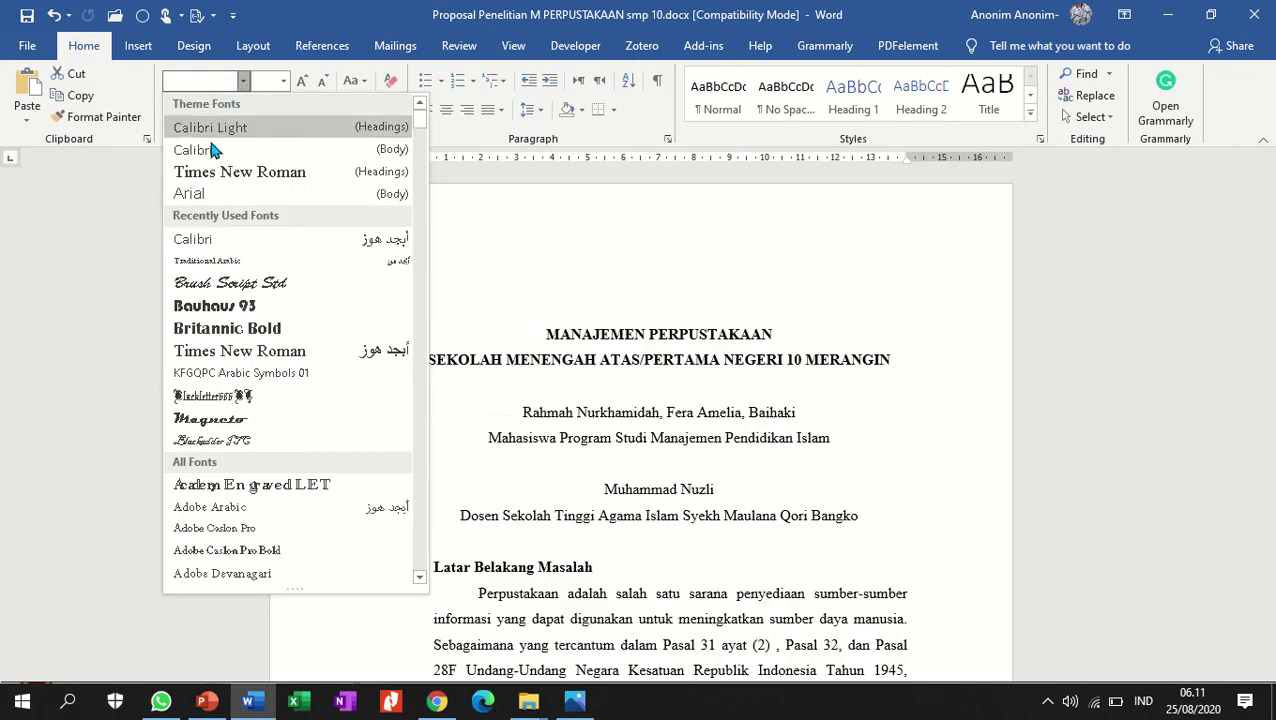
{"action": "key", "text": "Escape"}
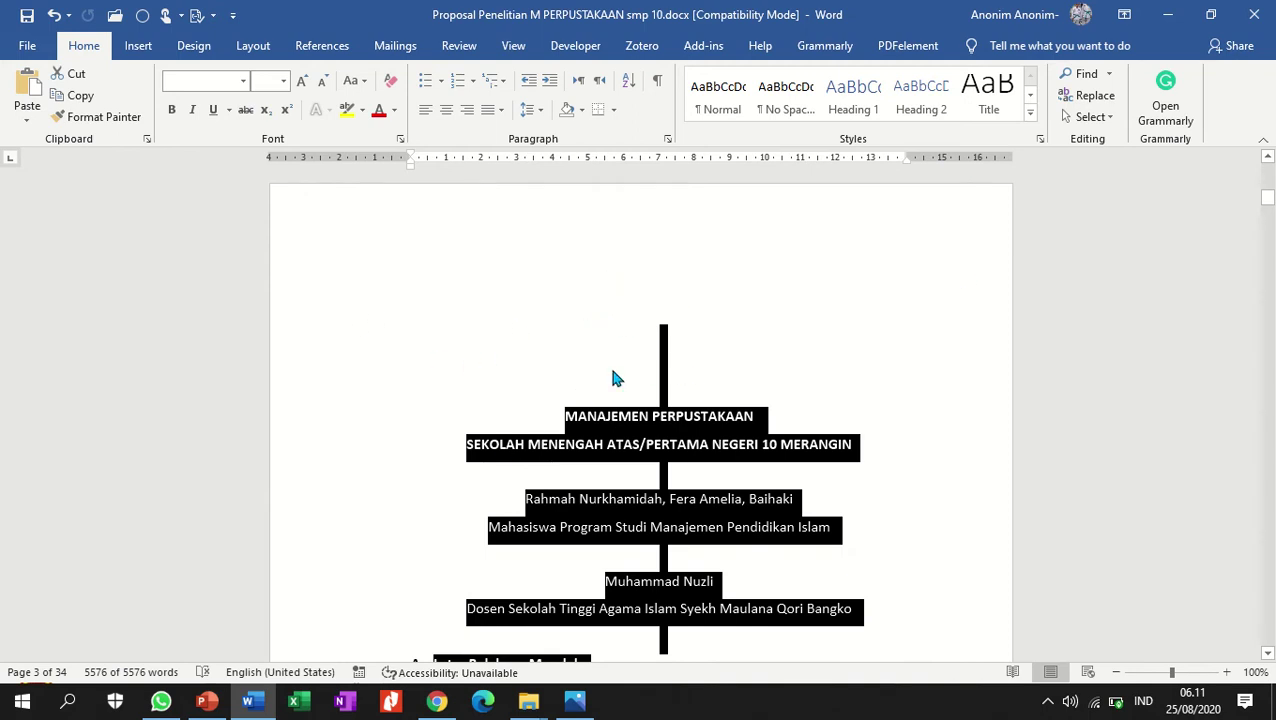
{"action": "left_click", "coordinate": [283, 82]}
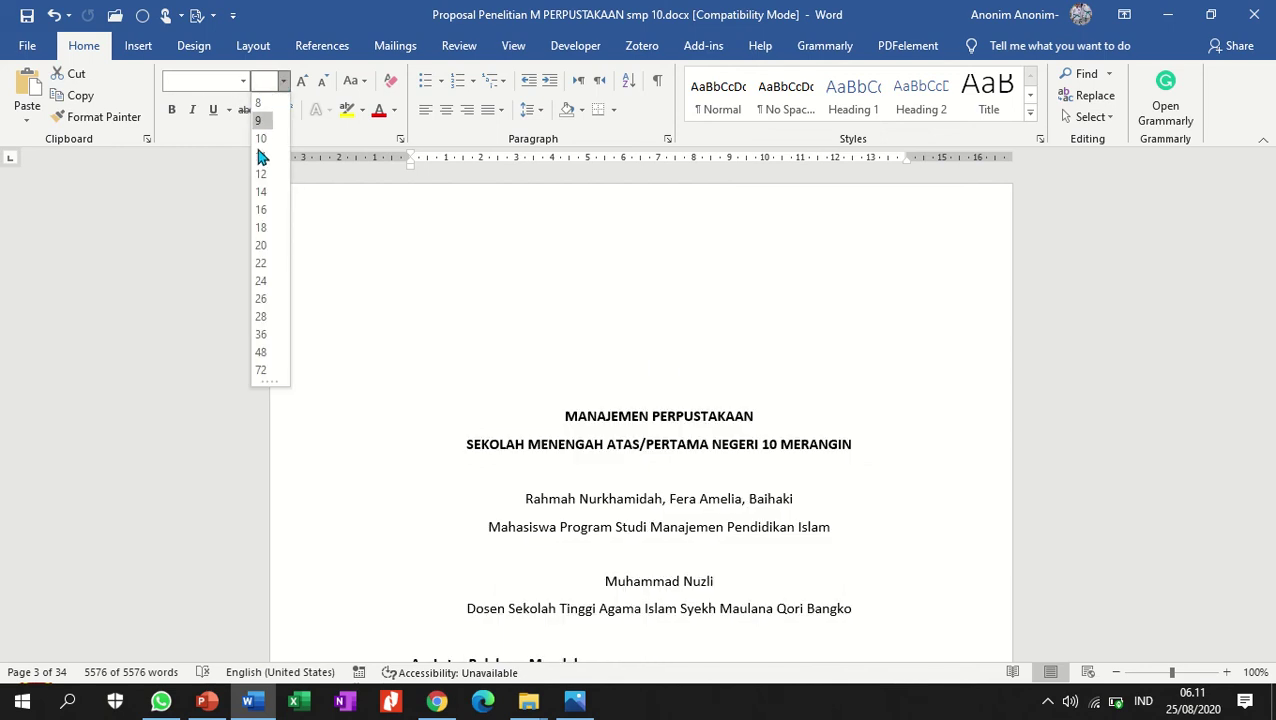
{"action": "left_click", "coordinate": [260, 176]}
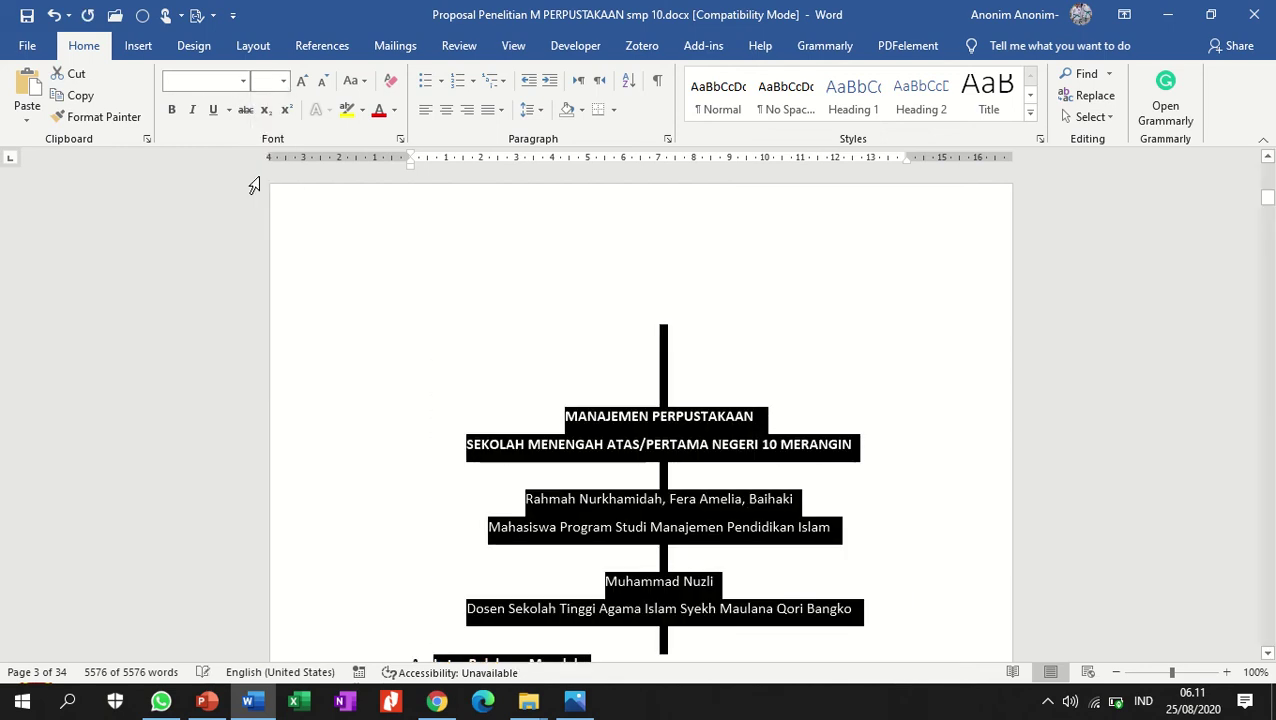
Open the paragraph settings for the whole document and turn off "Don't add space between paragraphs of the same style".
{"action": "scroll", "coordinate": [716, 556], "scroll_direction": "down", "scroll_amount": 3}
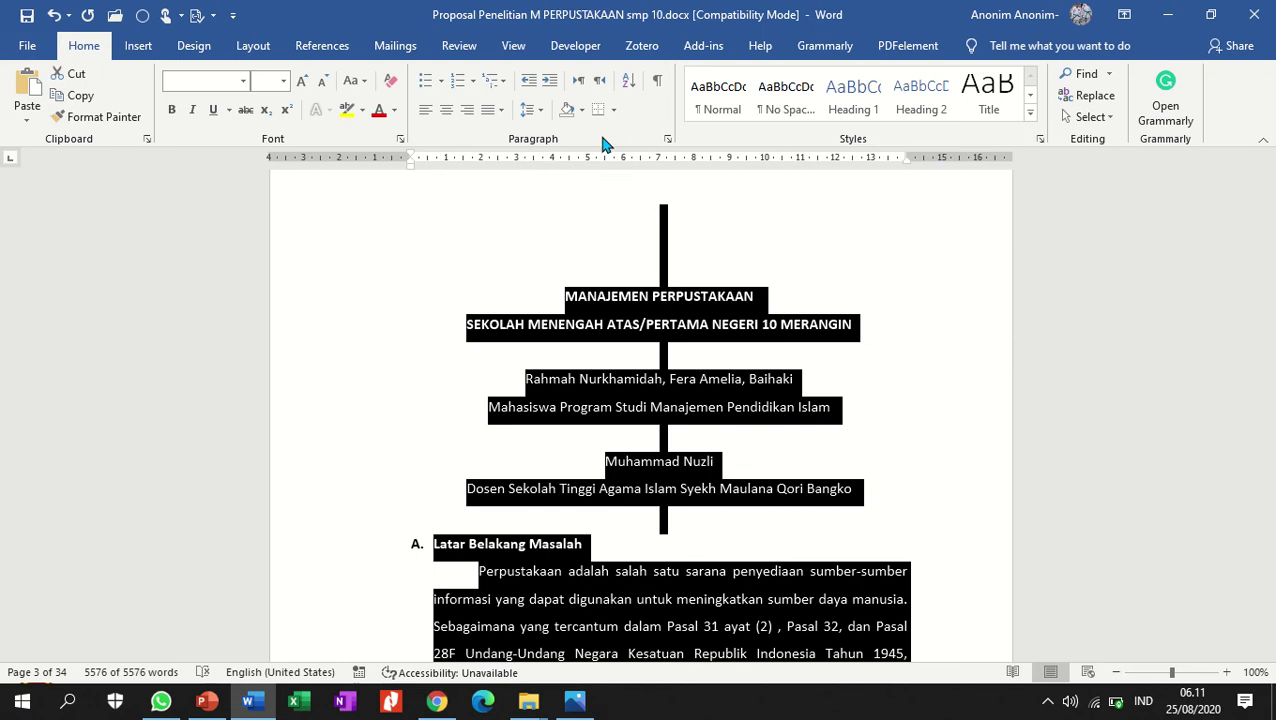
{"action": "left_click", "coordinate": [667, 139]}
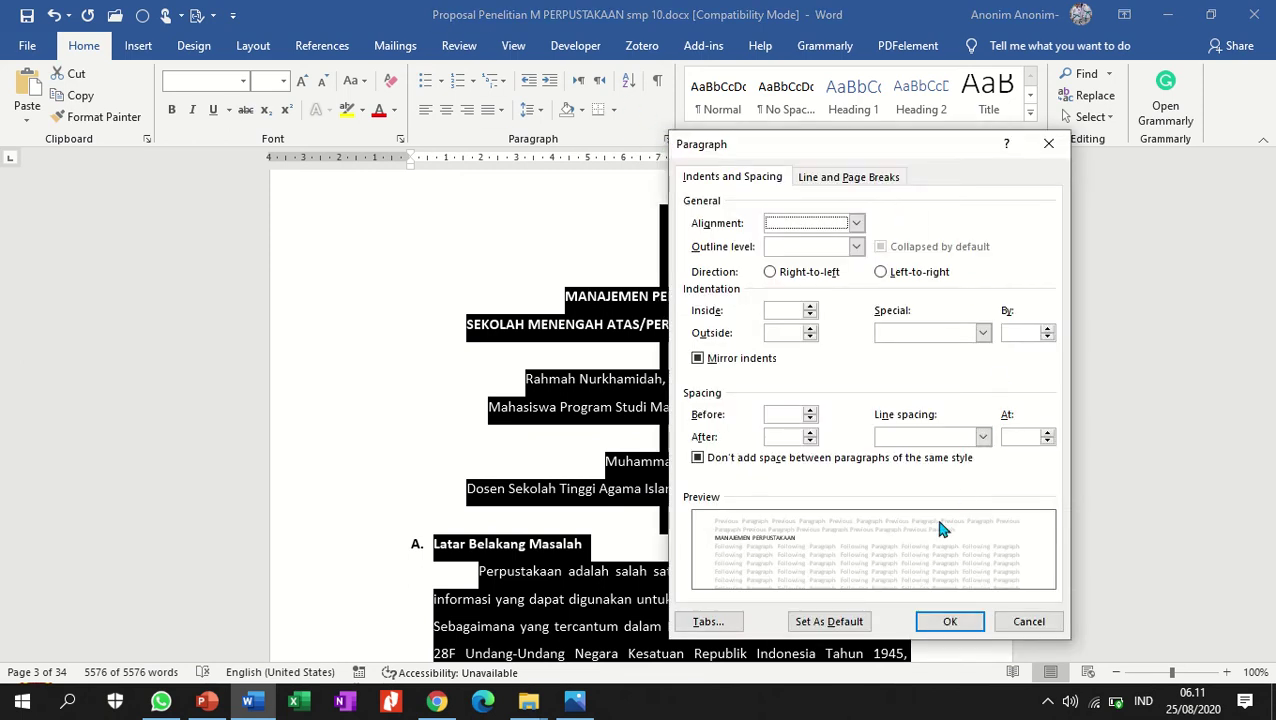
{"action": "left_click", "coordinate": [698, 459]}
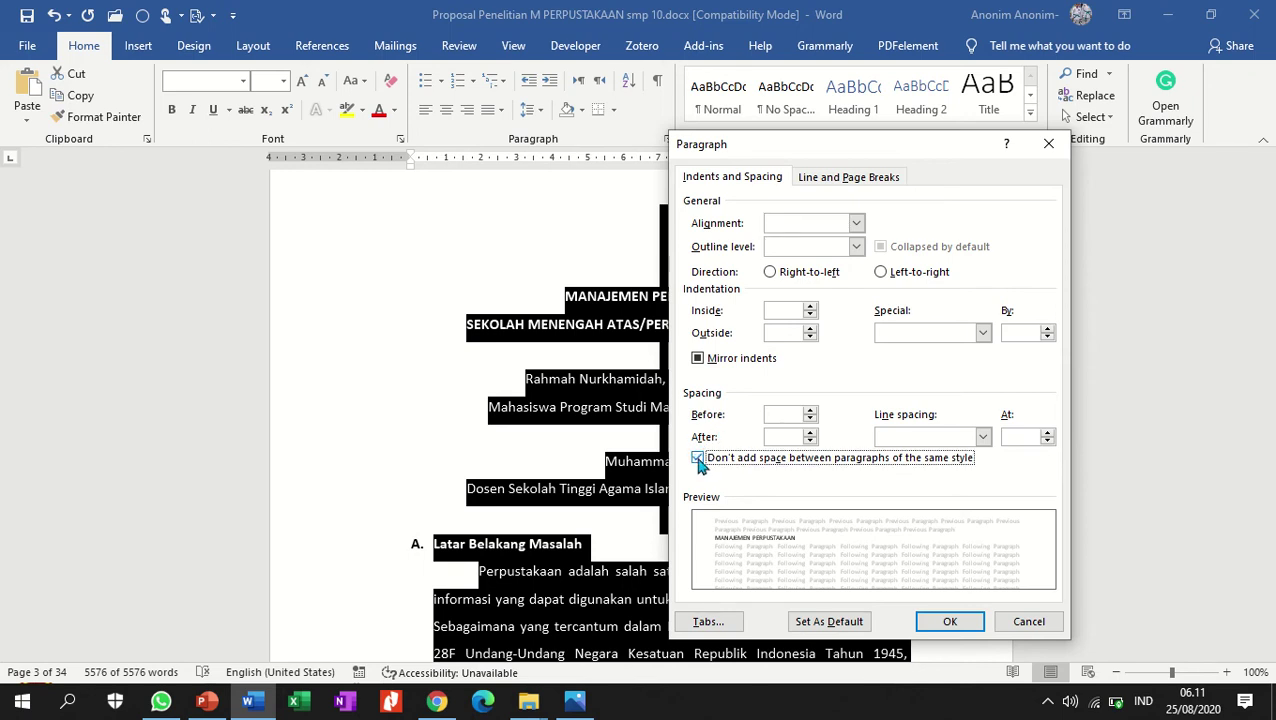
{"action": "left_click", "coordinate": [698, 459]}
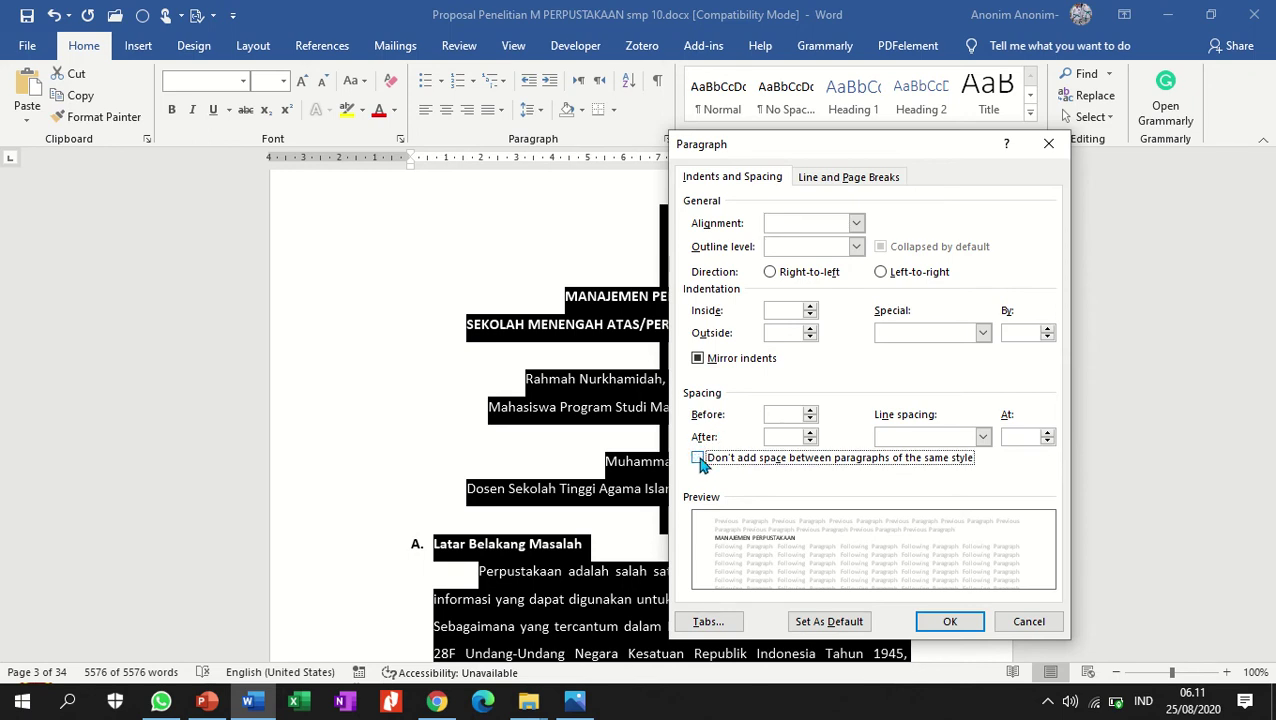
Set the whole document's paragraph spacing to 0 before and 0 after, with single line spacing.
{"action": "left_click", "coordinate": [804, 422]}
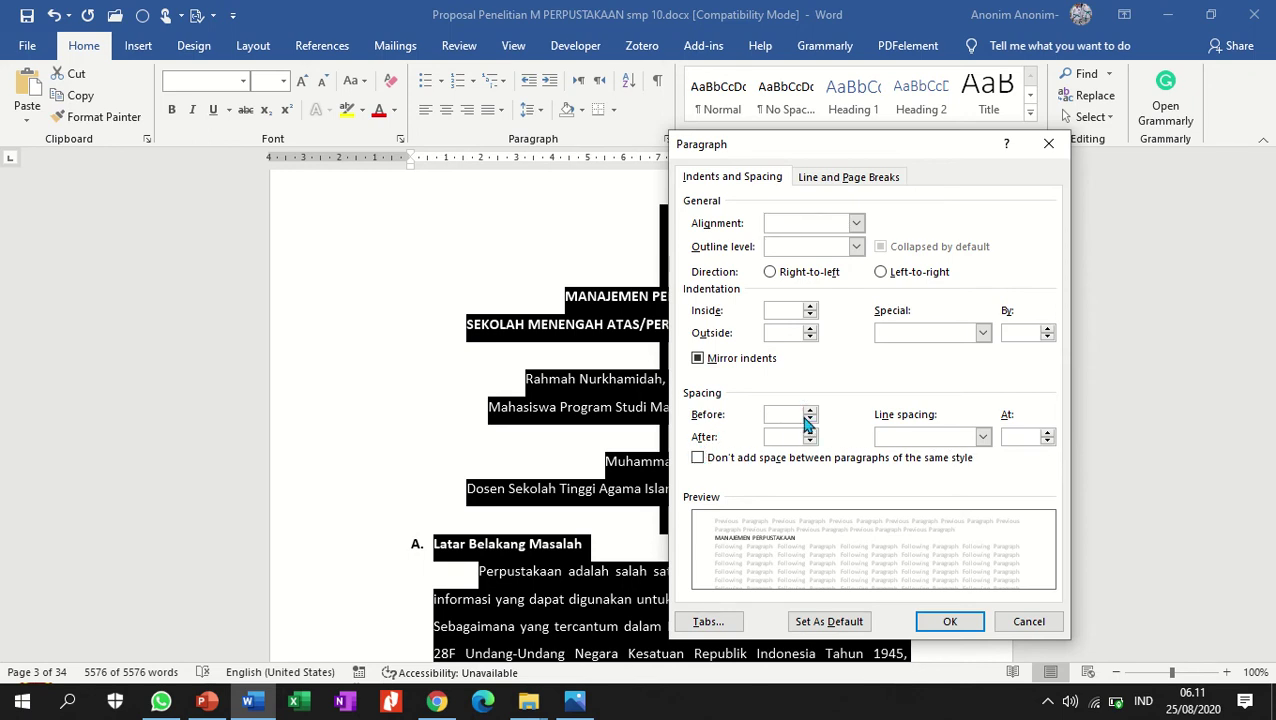
{"action": "type", "text": "0"}
{"action": "key", "text": "Tab"}
{"action": "type", "text": "0"}
{"action": "key", "text": "Tab"}
{"action": "left_click", "coordinate": [984, 440]}
{"action": "left_click", "coordinate": [949, 452]}
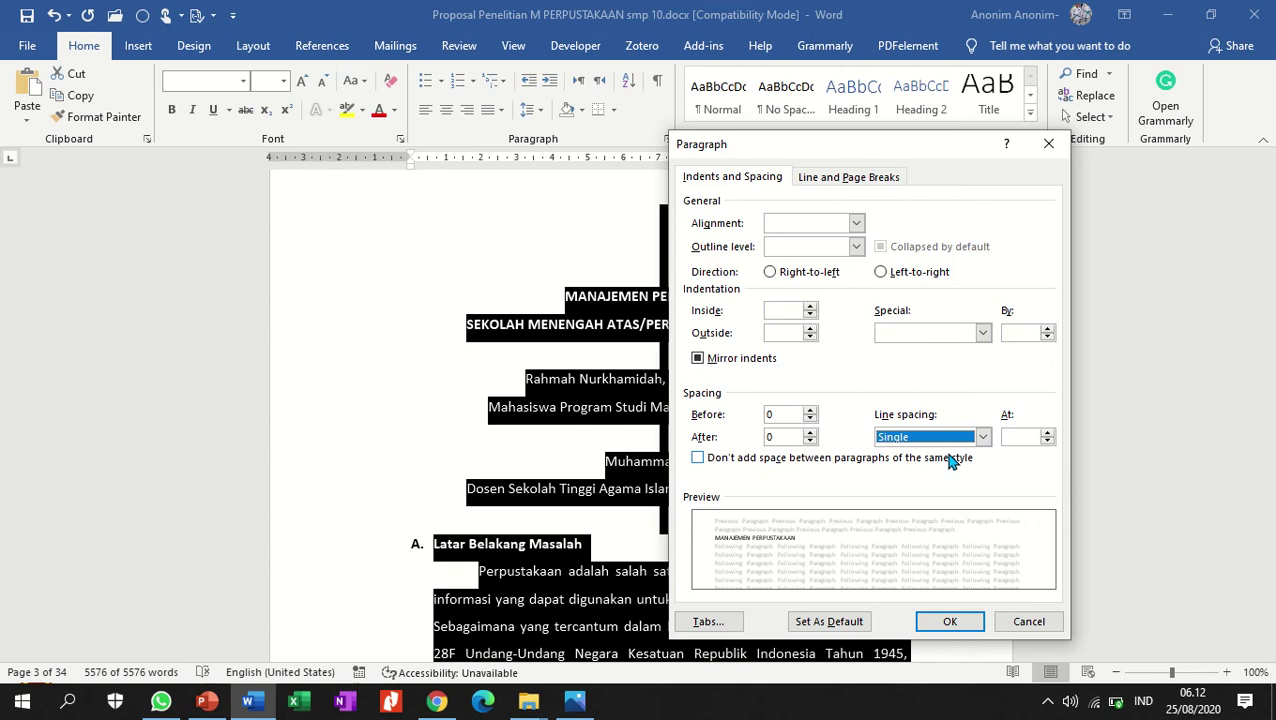
{"action": "left_click", "coordinate": [951, 622]}
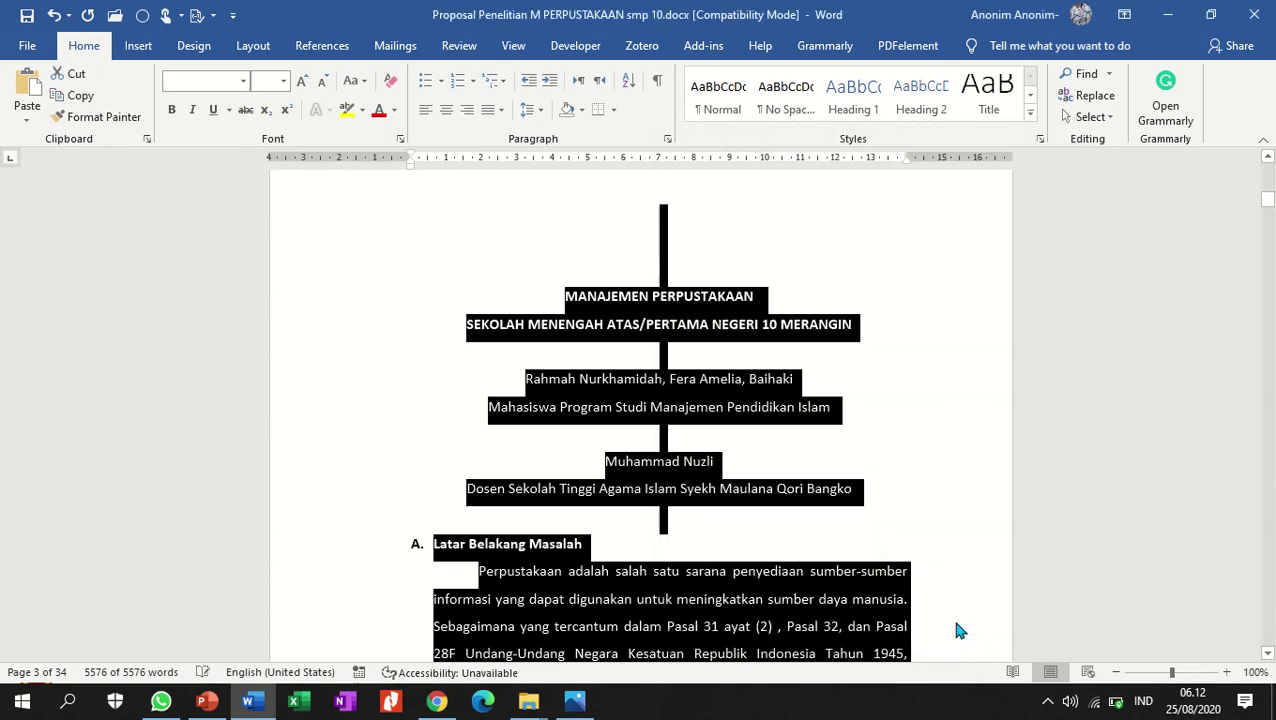
Look through the cover page, the PENGESAHAN page and the start of the proposal to check the new formatting.
{"action": "scroll", "coordinate": [945, 595], "scroll_direction": "down", "scroll_amount": 10}
{"action": "scroll", "coordinate": [868, 440], "scroll_direction": "up", "scroll_amount": 3}
{"action": "scroll", "coordinate": [868, 440], "scroll_direction": "up", "scroll_amount": 10}
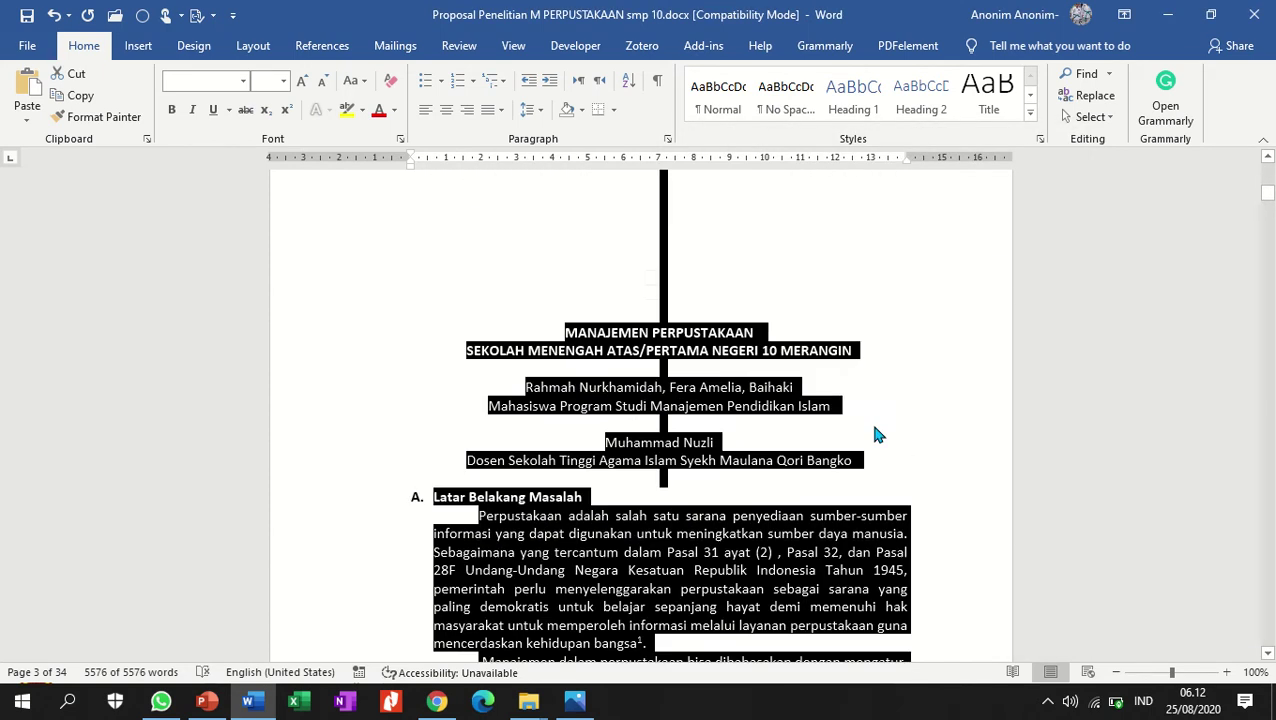
{"action": "scroll", "coordinate": [873, 437], "scroll_direction": "up", "scroll_amount": 5}
{"action": "scroll", "coordinate": [875, 433], "scroll_direction": "up", "scroll_amount": 15}
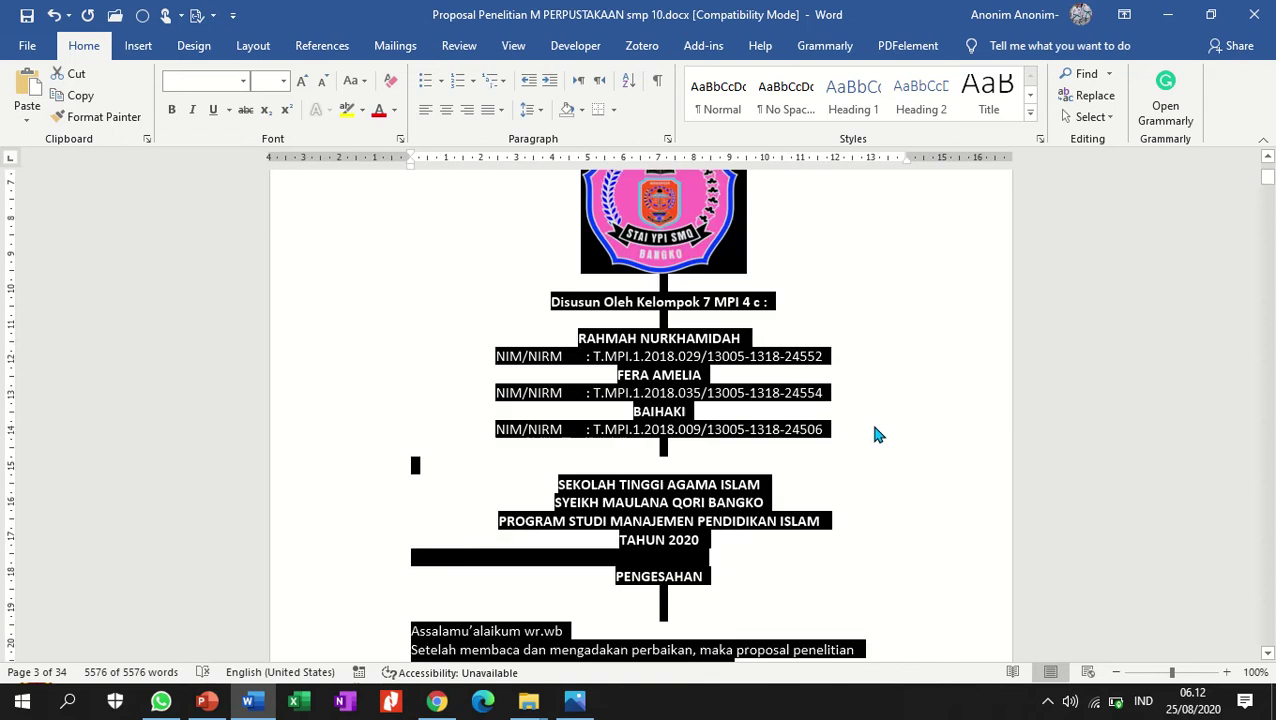
{"action": "left_click", "coordinate": [862, 413]}
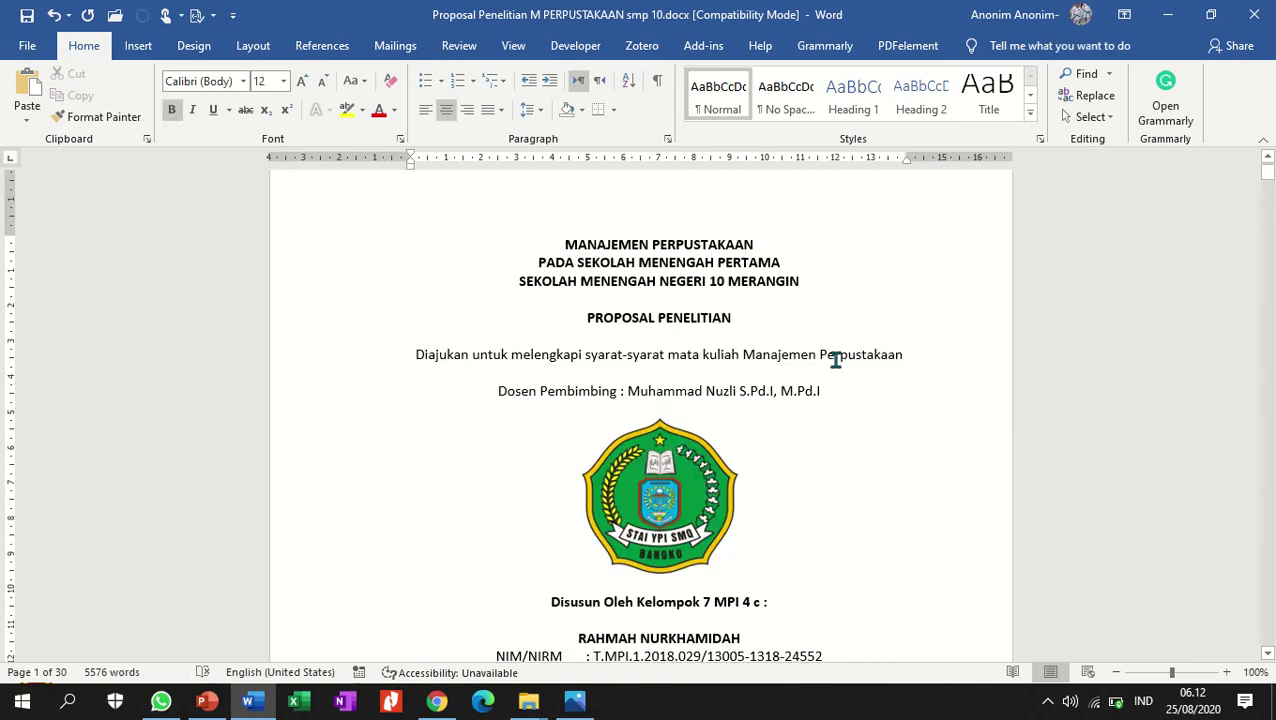
{"action": "scroll", "coordinate": [835, 362], "scroll_direction": "down", "scroll_amount": 3}
{"action": "scroll", "coordinate": [835, 362], "scroll_direction": "down", "scroll_amount": 1}
{"action": "scroll", "coordinate": [835, 362], "scroll_direction": "up", "scroll_amount": 4}
{"action": "scroll", "coordinate": [835, 362], "scroll_direction": "down", "scroll_amount": 12}
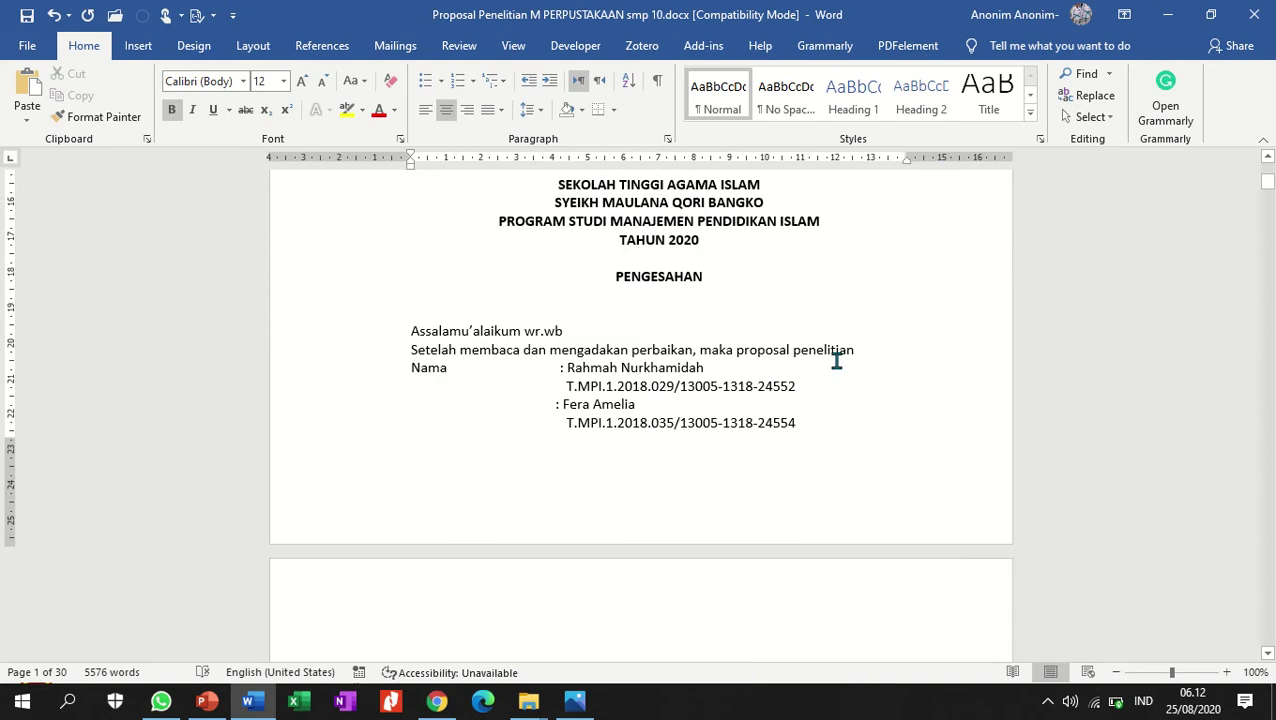
{"action": "scroll", "coordinate": [836, 362], "scroll_direction": "down", "scroll_amount": 7}
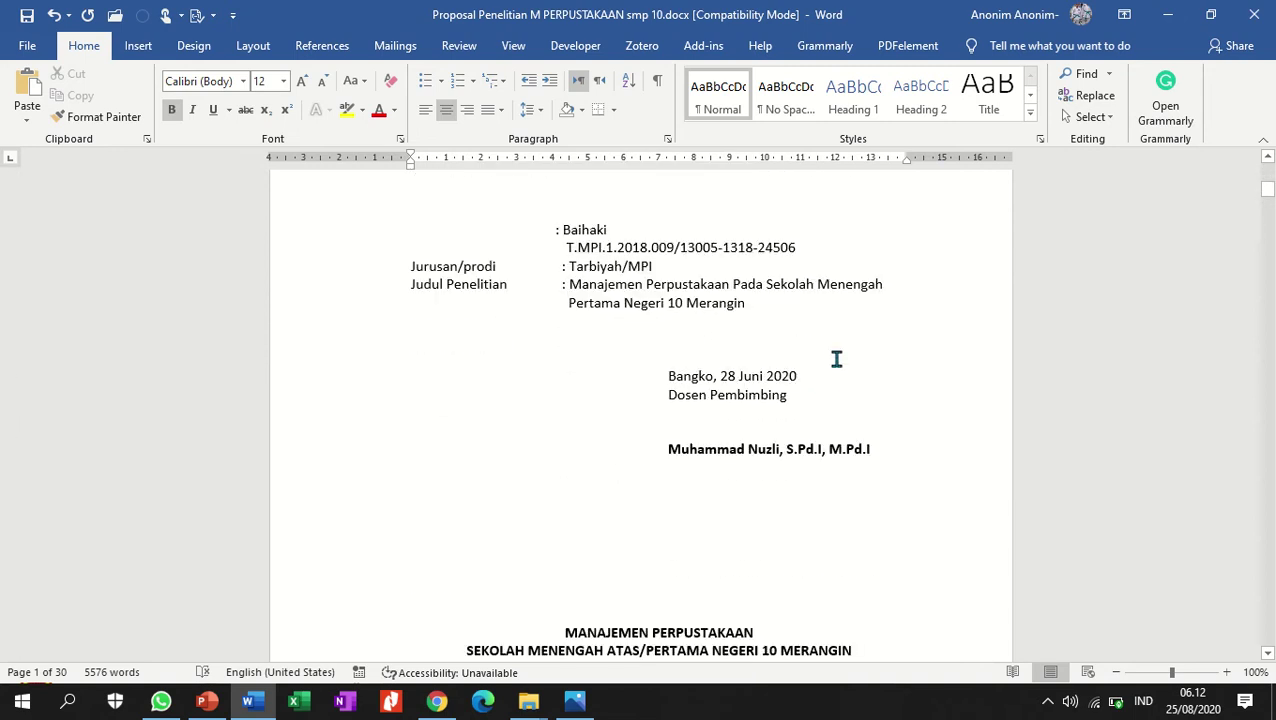
{"action": "scroll", "coordinate": [839, 355], "scroll_direction": "up", "scroll_amount": 18}
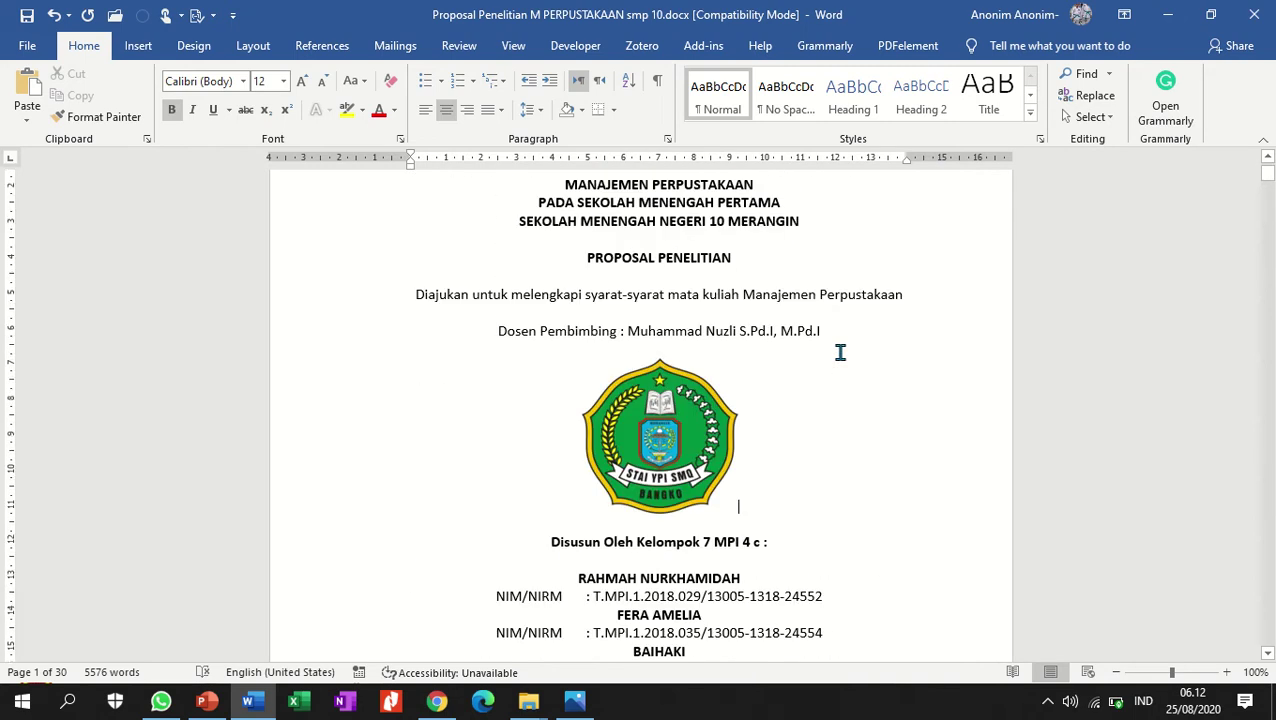
{"action": "scroll", "coordinate": [840, 352], "scroll_direction": "down", "scroll_amount": 6}
{"action": "scroll", "coordinate": [840, 352], "scroll_direction": "down", "scroll_amount": 15}
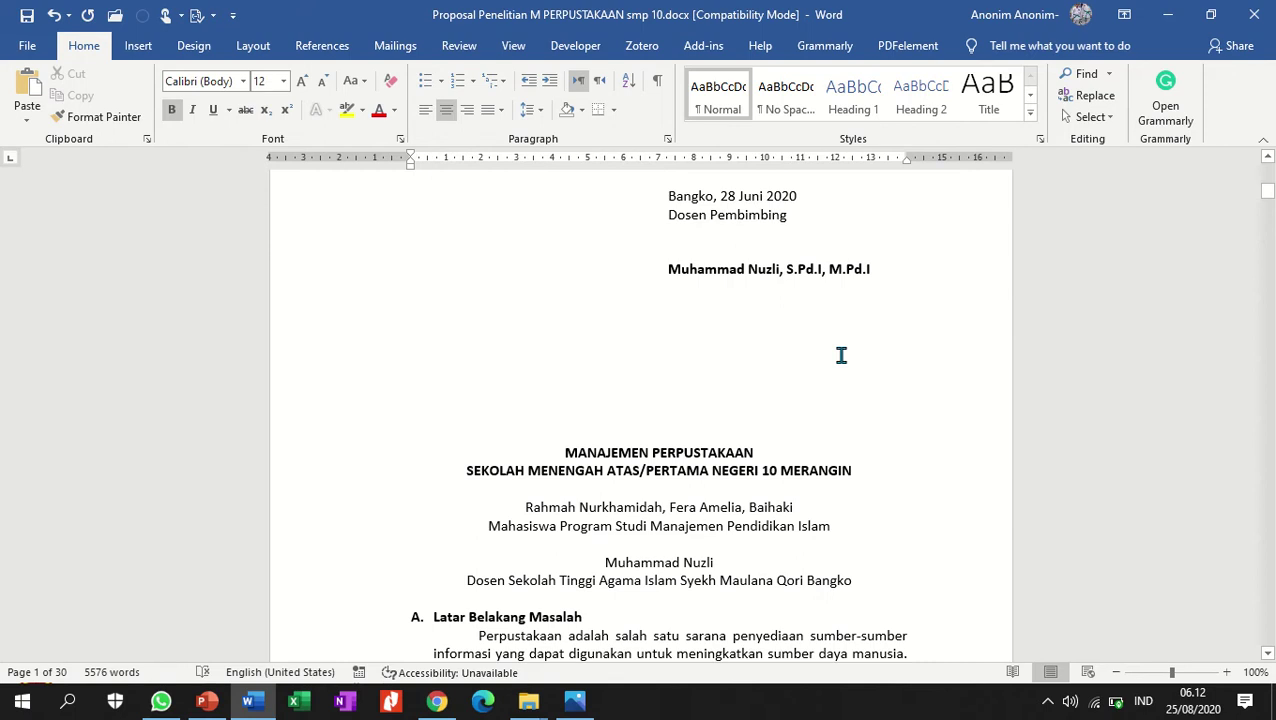
Insert a Next Page section break directly before the title "MANAJEMEN PERPUSTAKAAN" at the start of the proposal.
{"action": "left_click", "coordinate": [562, 453]}
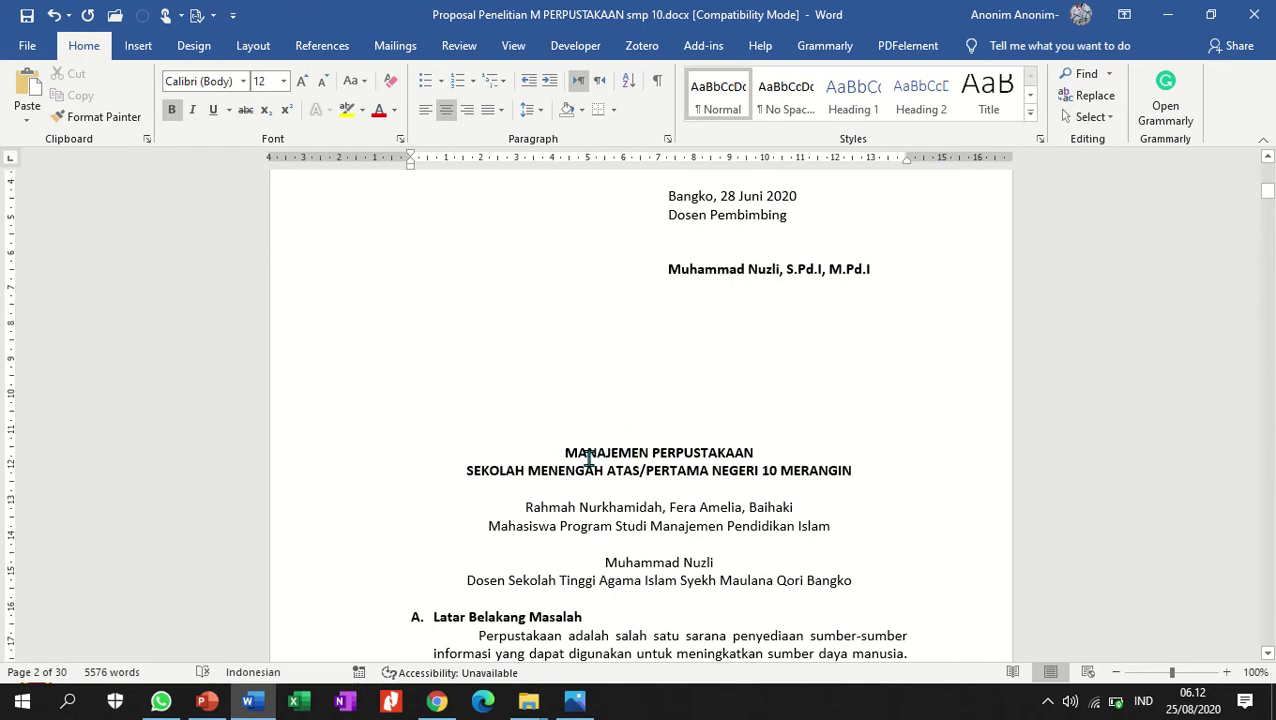
{"action": "scroll", "coordinate": [591, 455], "scroll_direction": "down", "scroll_amount": 2}
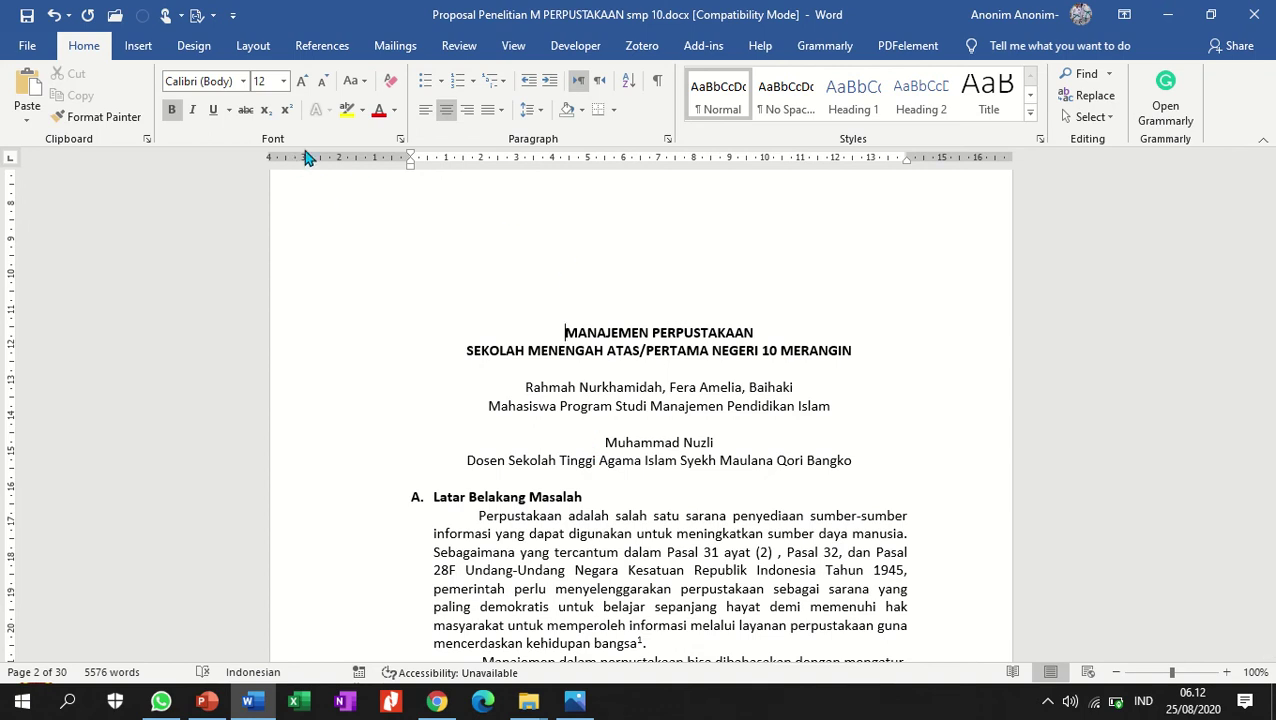
{"action": "scroll", "coordinate": [673, 480], "scroll_direction": "down", "scroll_amount": 7}
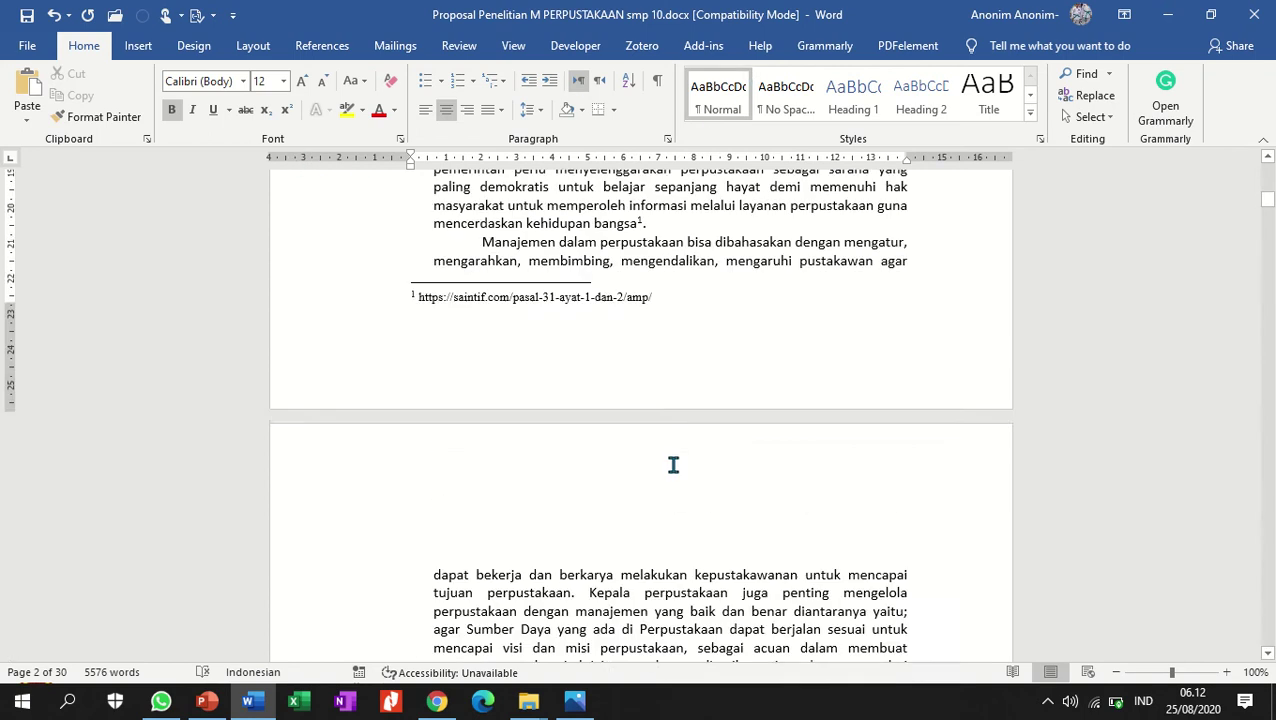
{"action": "scroll", "coordinate": [672, 460], "scroll_direction": "up", "scroll_amount": 5}
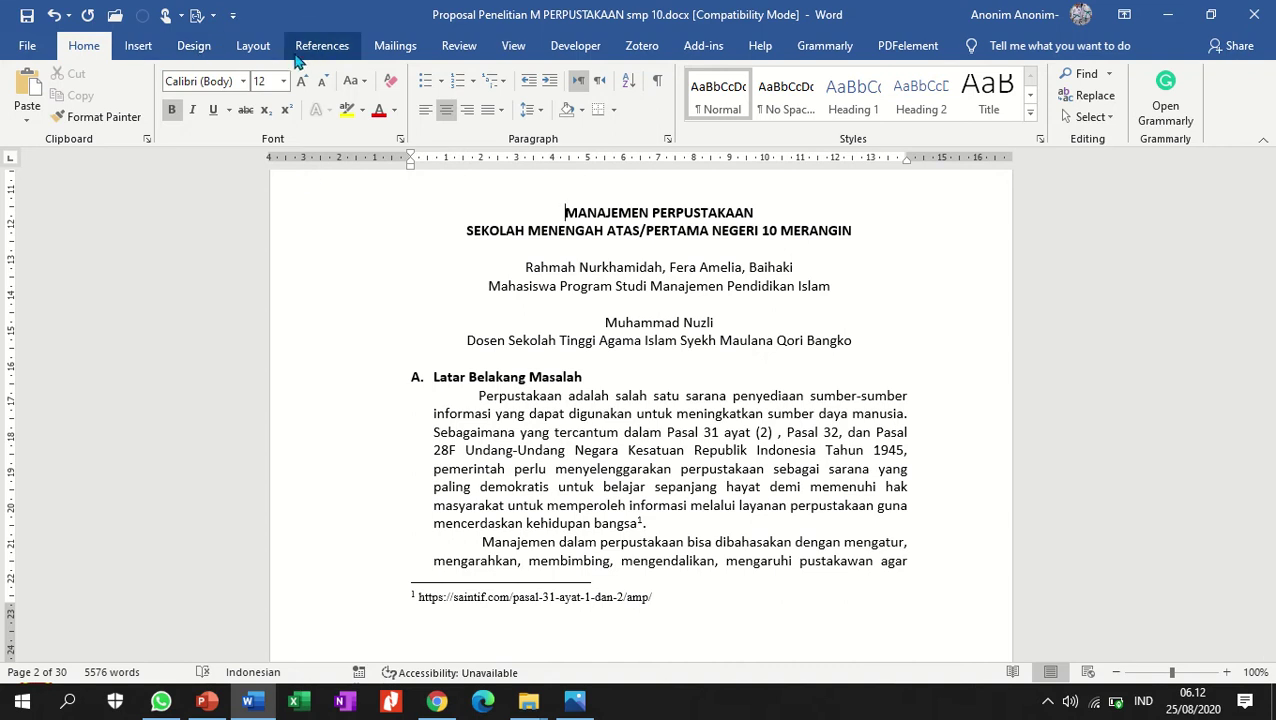
{"action": "left_click", "coordinate": [254, 52]}
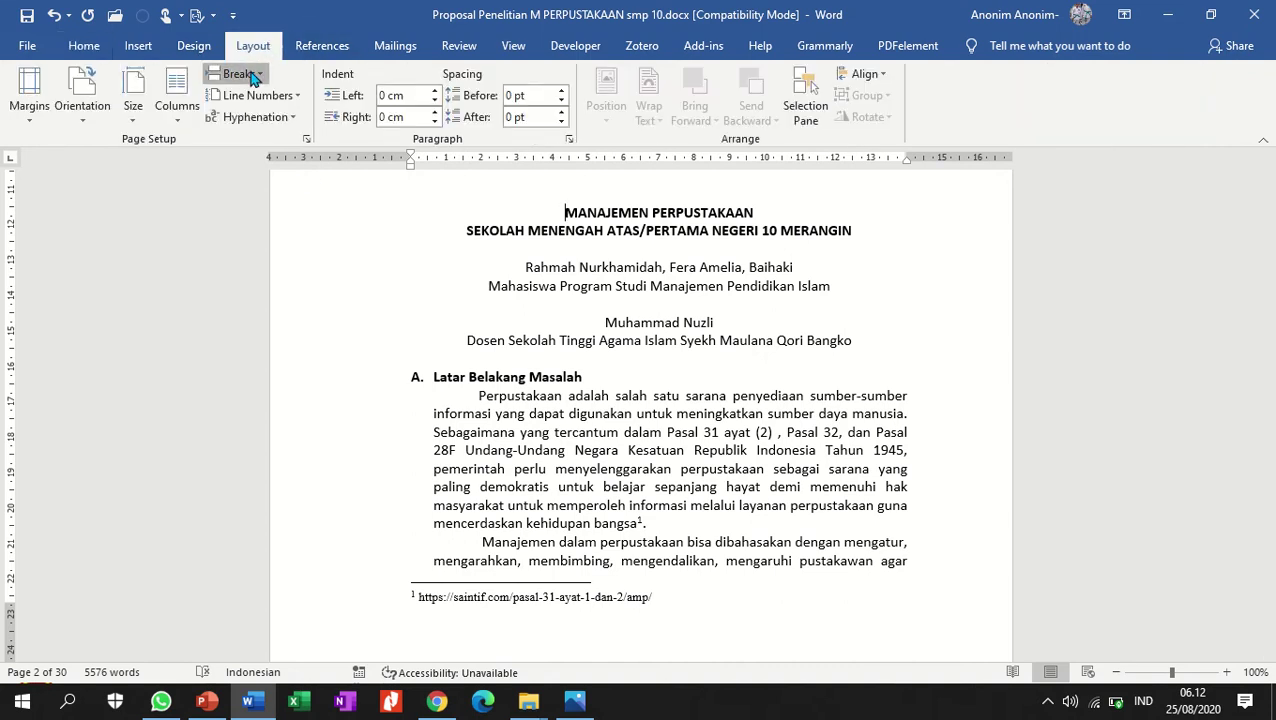
{"action": "left_click", "coordinate": [239, 74]}
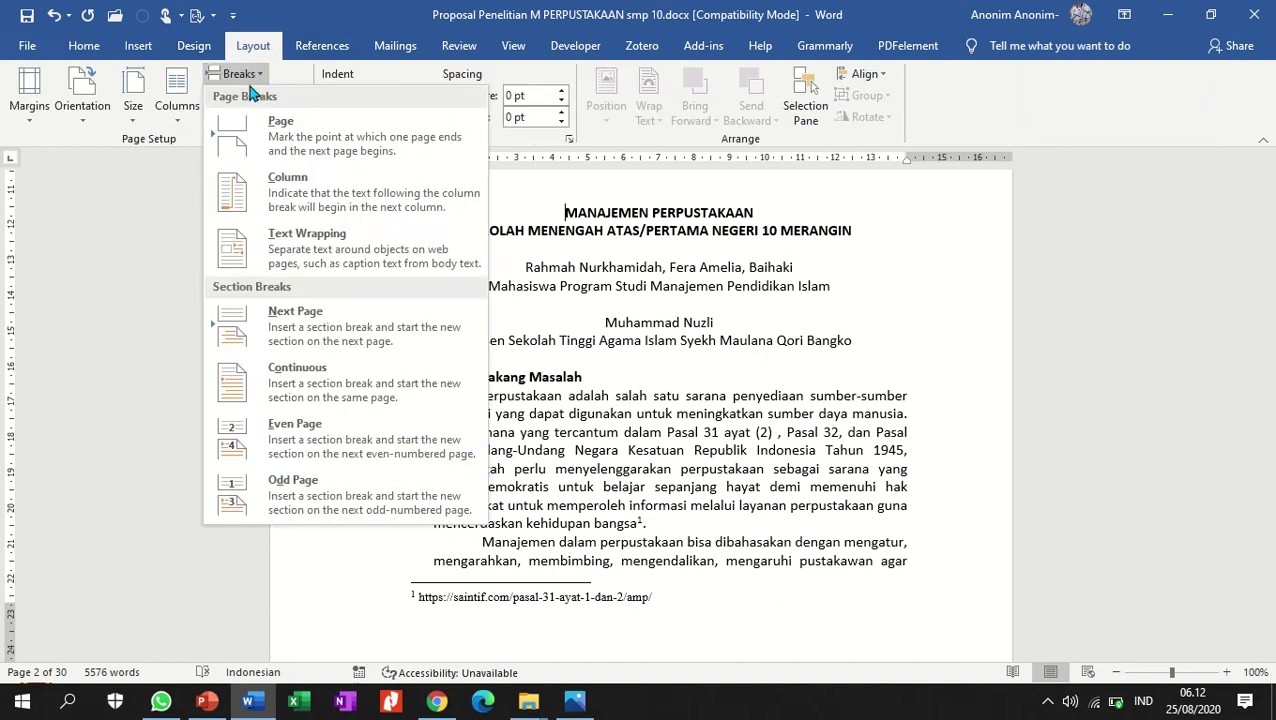
{"action": "left_click", "coordinate": [276, 333]}
{"action": "scroll", "coordinate": [600, 400], "scroll_direction": "down", "scroll_amount": 5}
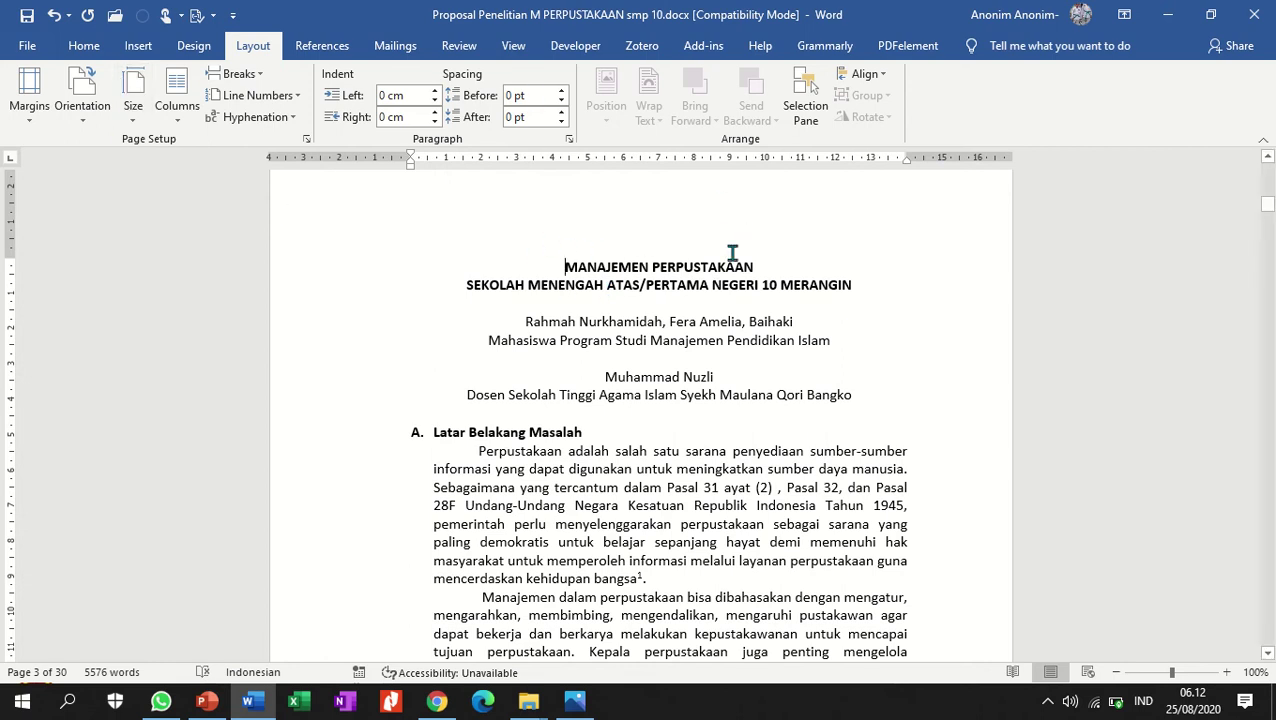
Add a bottom border and a top border to the two-line proposal title.
{"action": "left_click", "coordinate": [84, 46]}
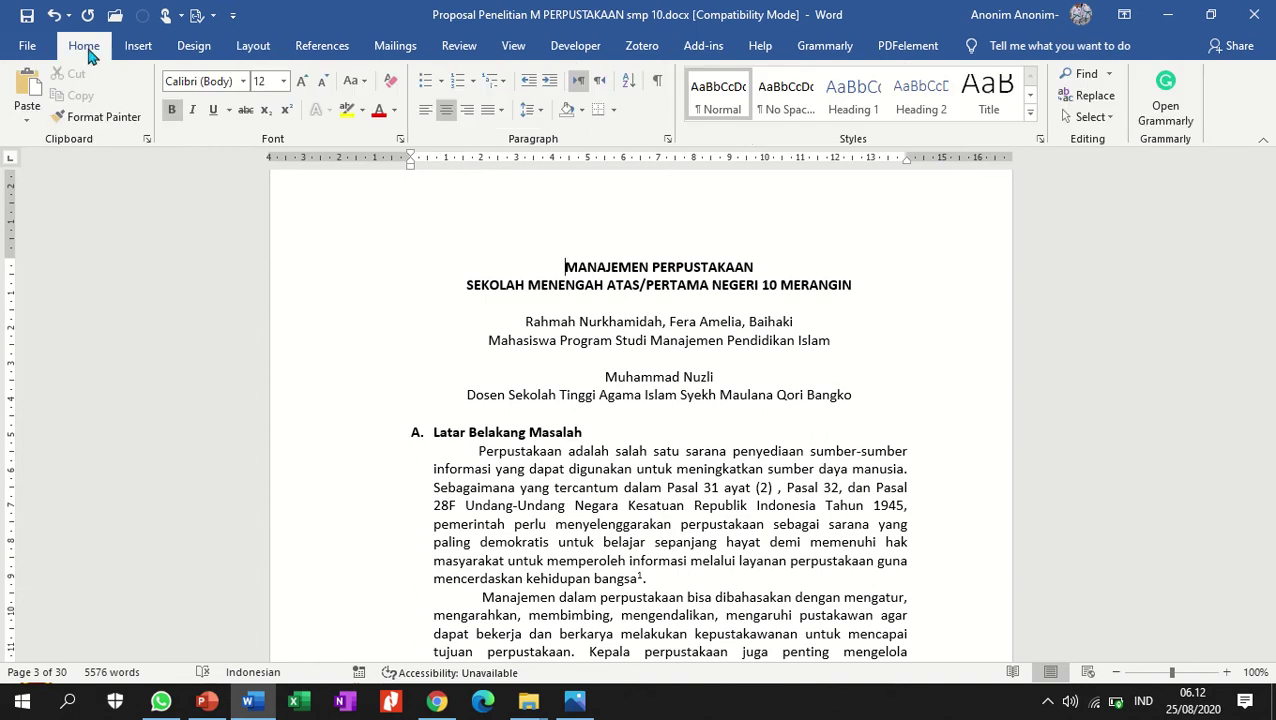
{"action": "left_click", "coordinate": [597, 114]}
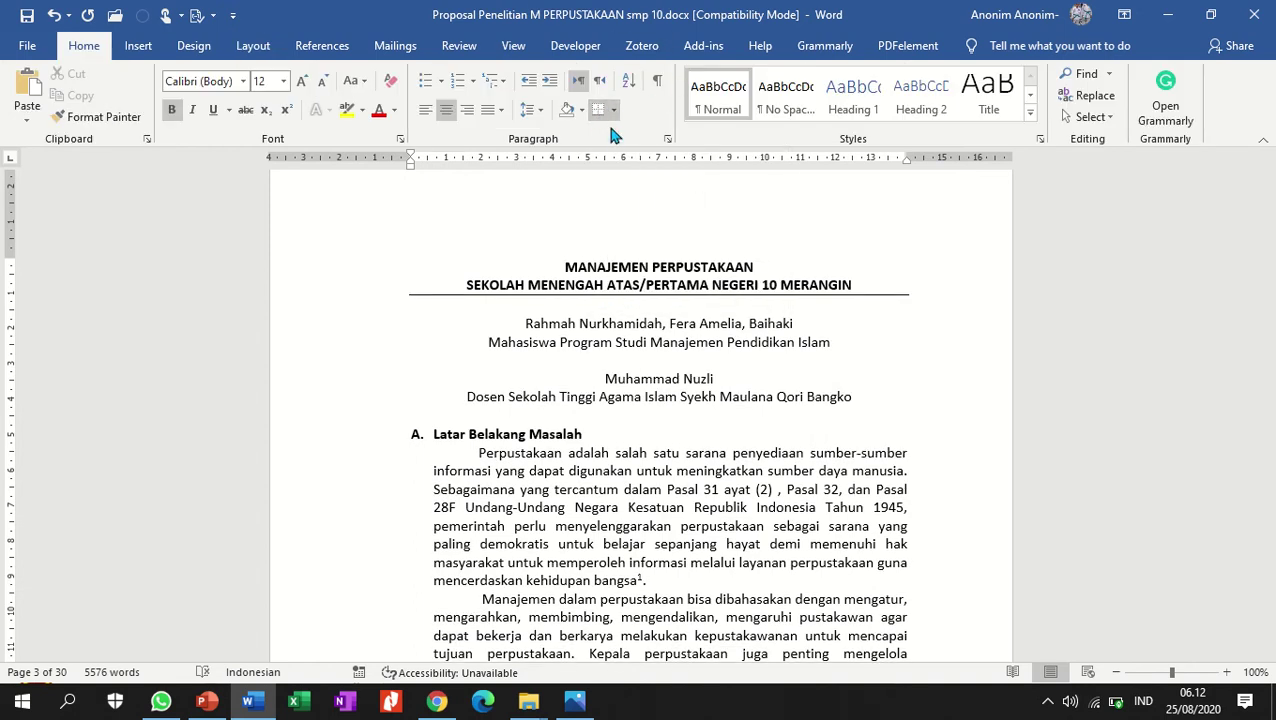
{"action": "left_click", "coordinate": [613, 110]}
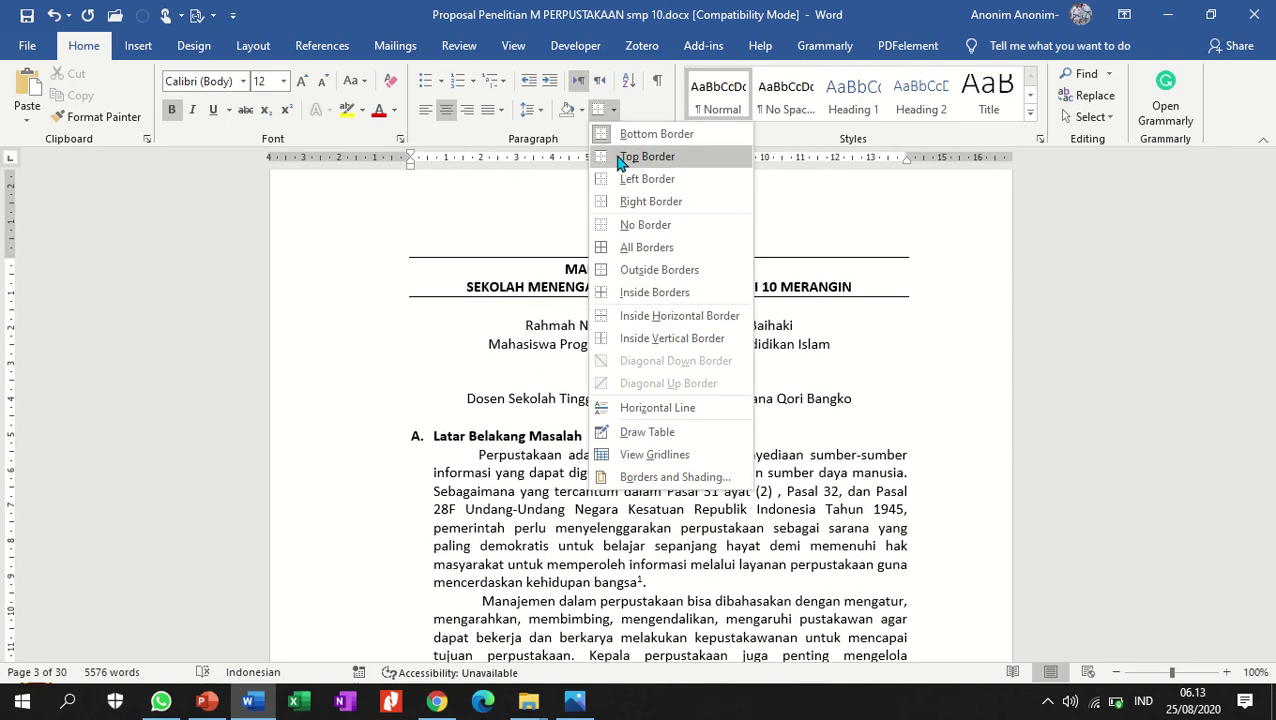
{"action": "left_click", "coordinate": [621, 158]}
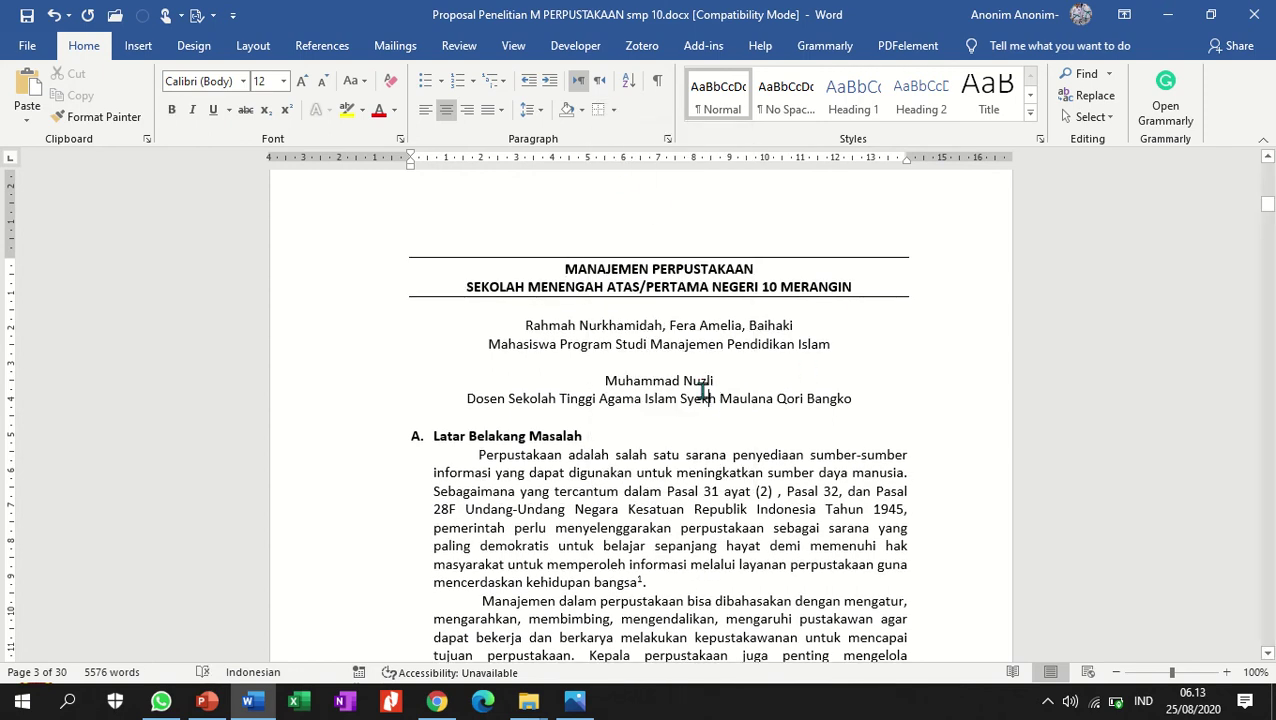
Replace the comma before the last author's name with "dan" in the author line below the title.
{"action": "left_click", "coordinate": [595, 314]}
{"action": "left_click_drag", "start_coordinate": [525, 325], "coordinate": [788, 322]}
{"action": "left_click", "coordinate": [743, 325]}
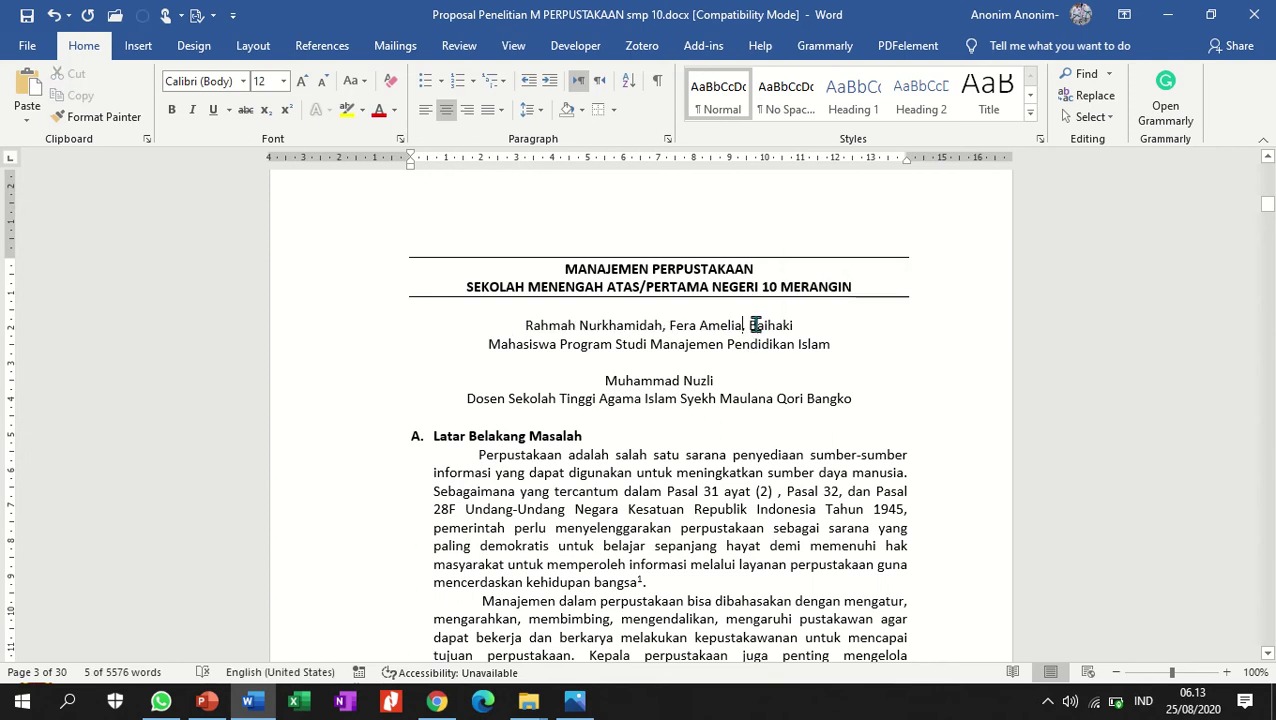
{"action": "key", "text": "shift+Right"}
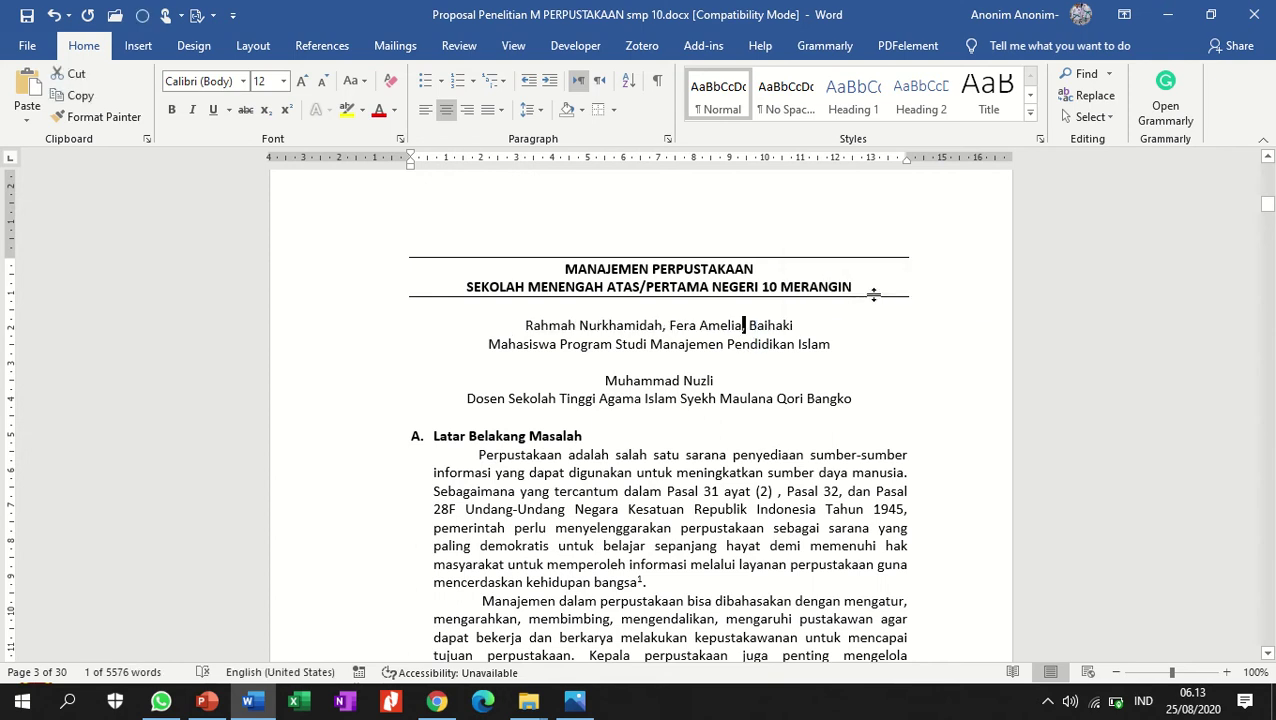
{"action": "type", "text": "dan"}
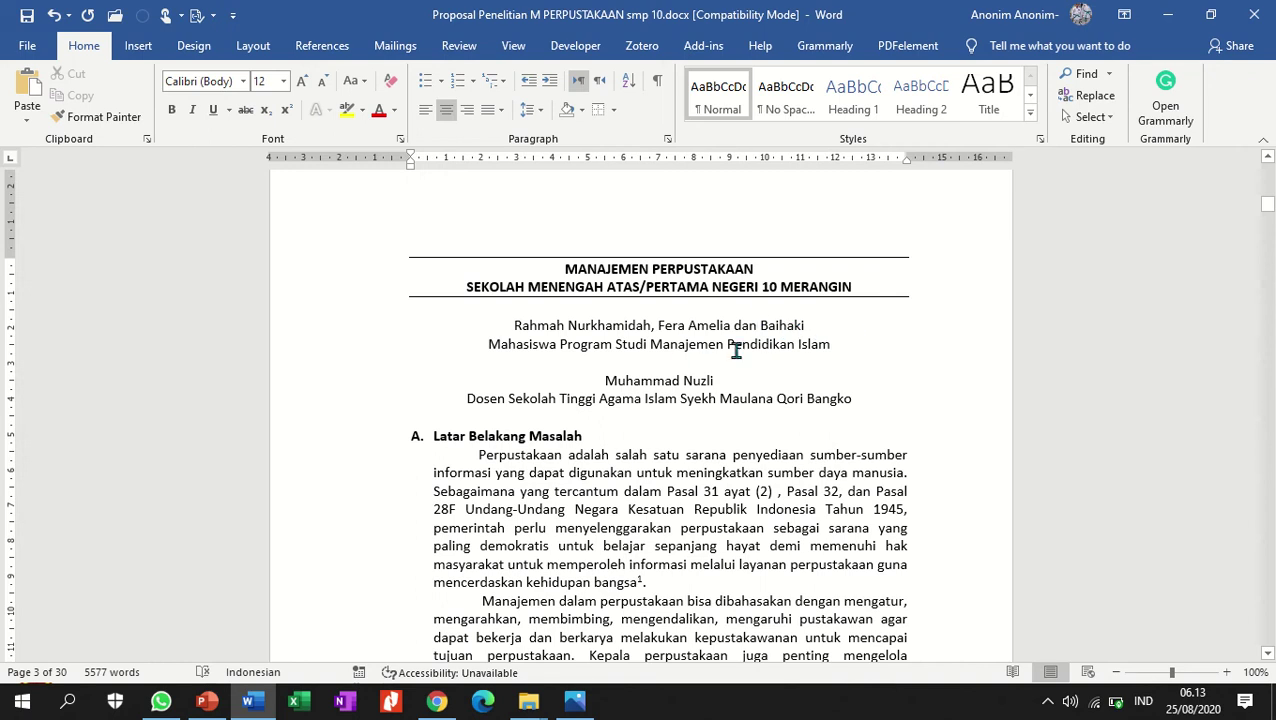
Italicize the line "Mahasiswa Program Studi Manajemen Pendidikan Islam" and make the student authors' name line bold.
{"action": "left_click", "coordinate": [356, 352]}
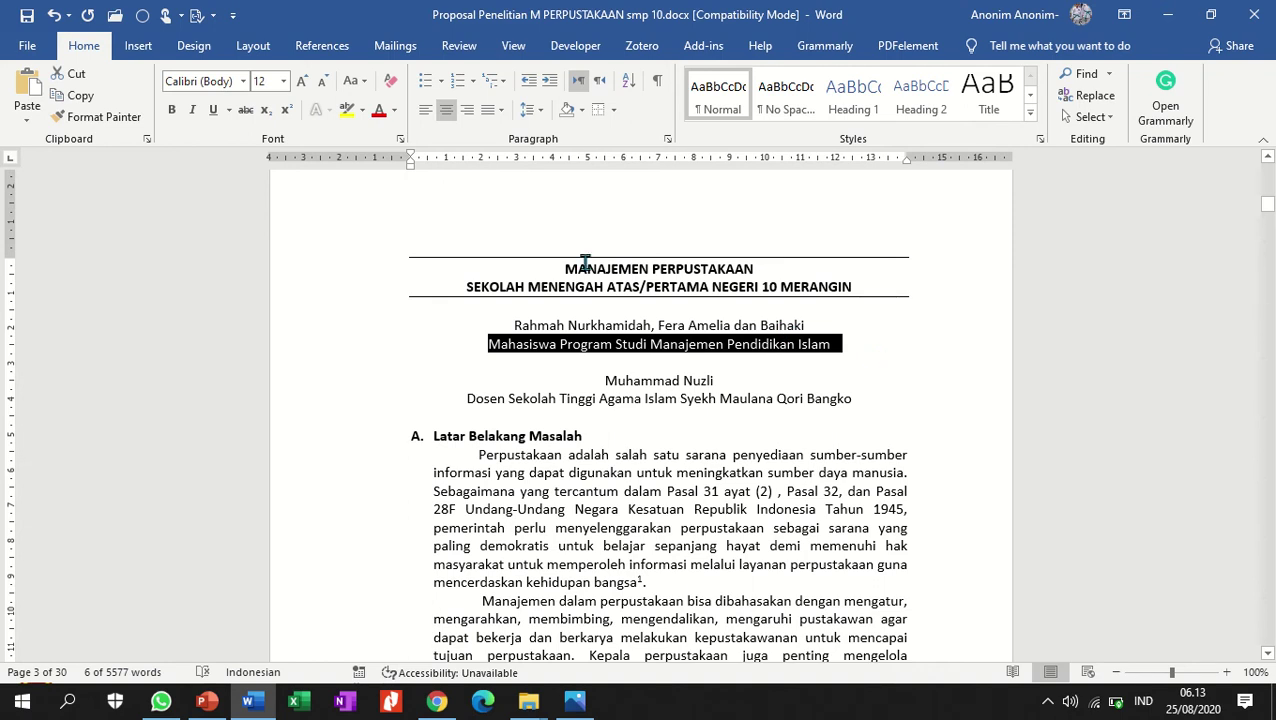
{"action": "left_click", "coordinate": [193, 110]}
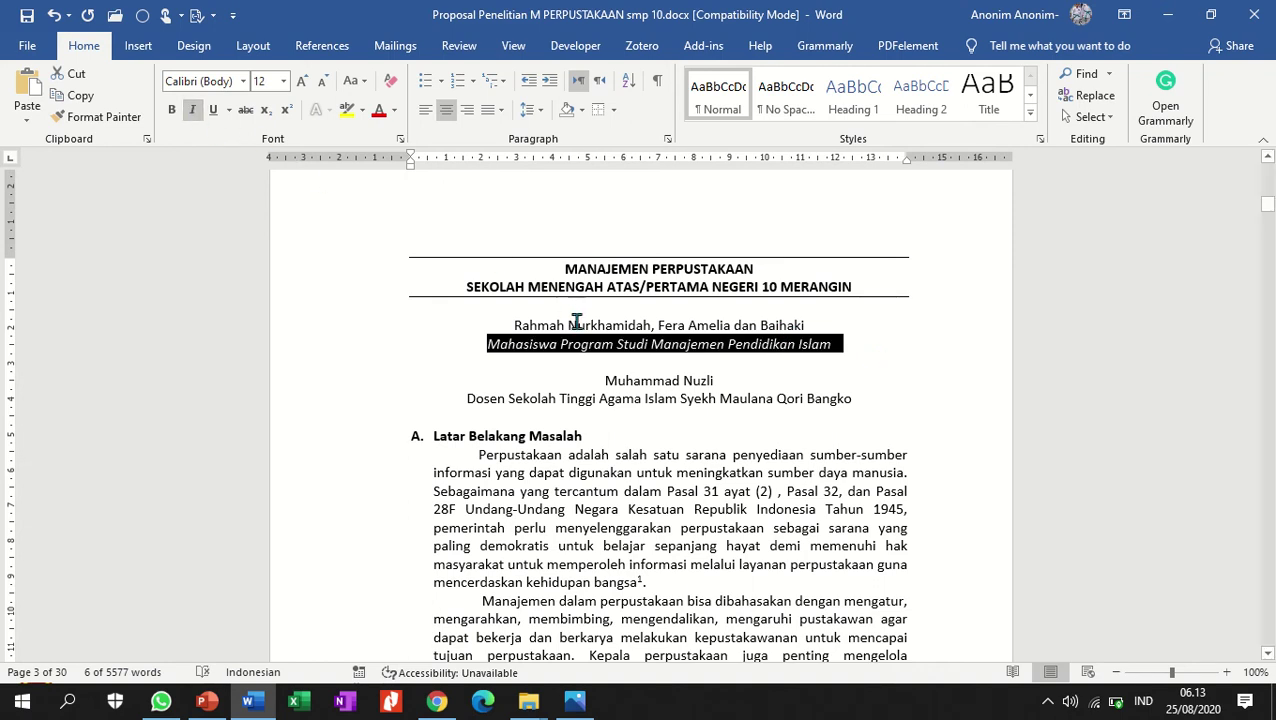
{"action": "left_click", "coordinate": [358, 330]}
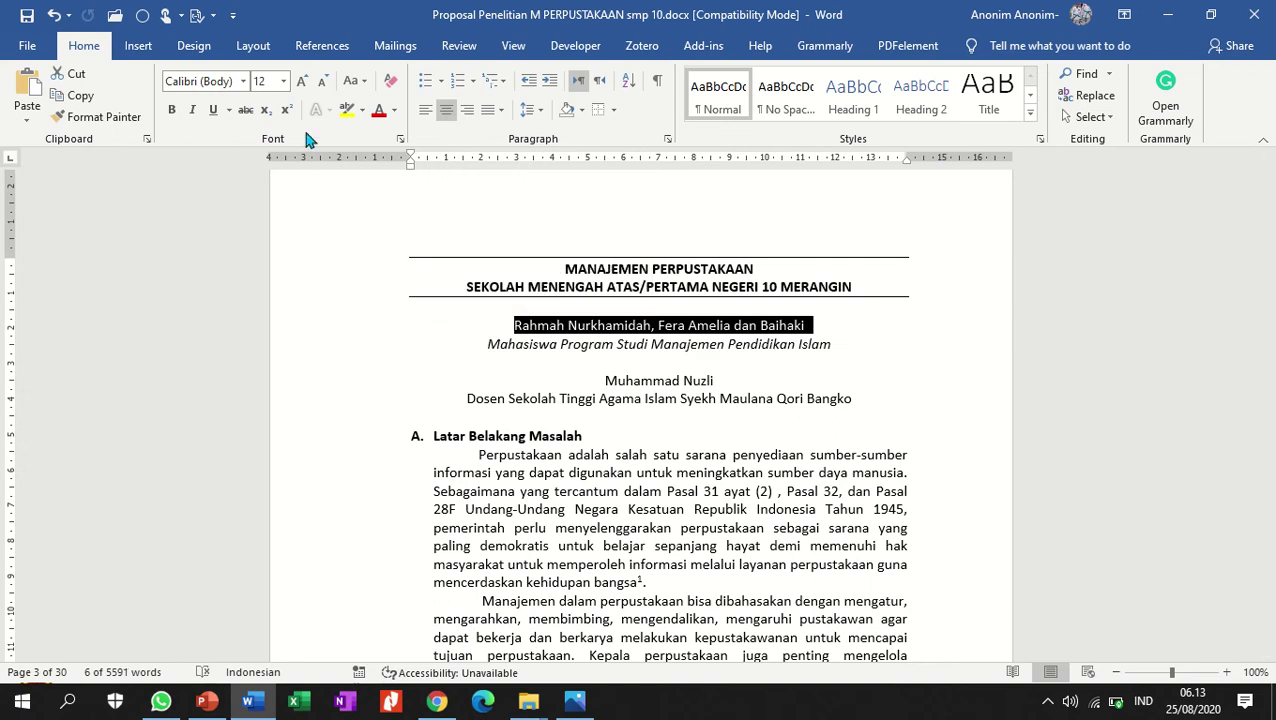
{"action": "left_click", "coordinate": [172, 112]}
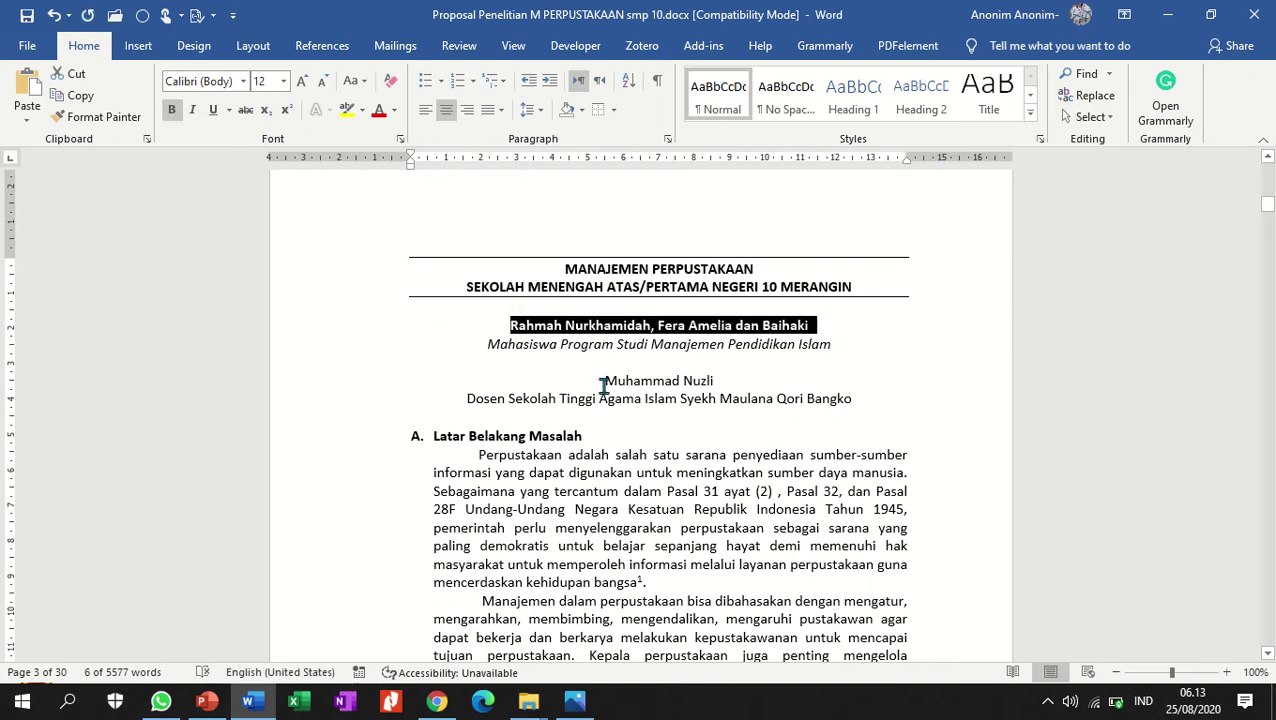
Make the lecturer's name bold and italicize the "Dosen Sekolah Tinggi Agama Islam Syekh Maulana Qori Bangko" line.
{"action": "left_click", "coordinate": [349, 381]}
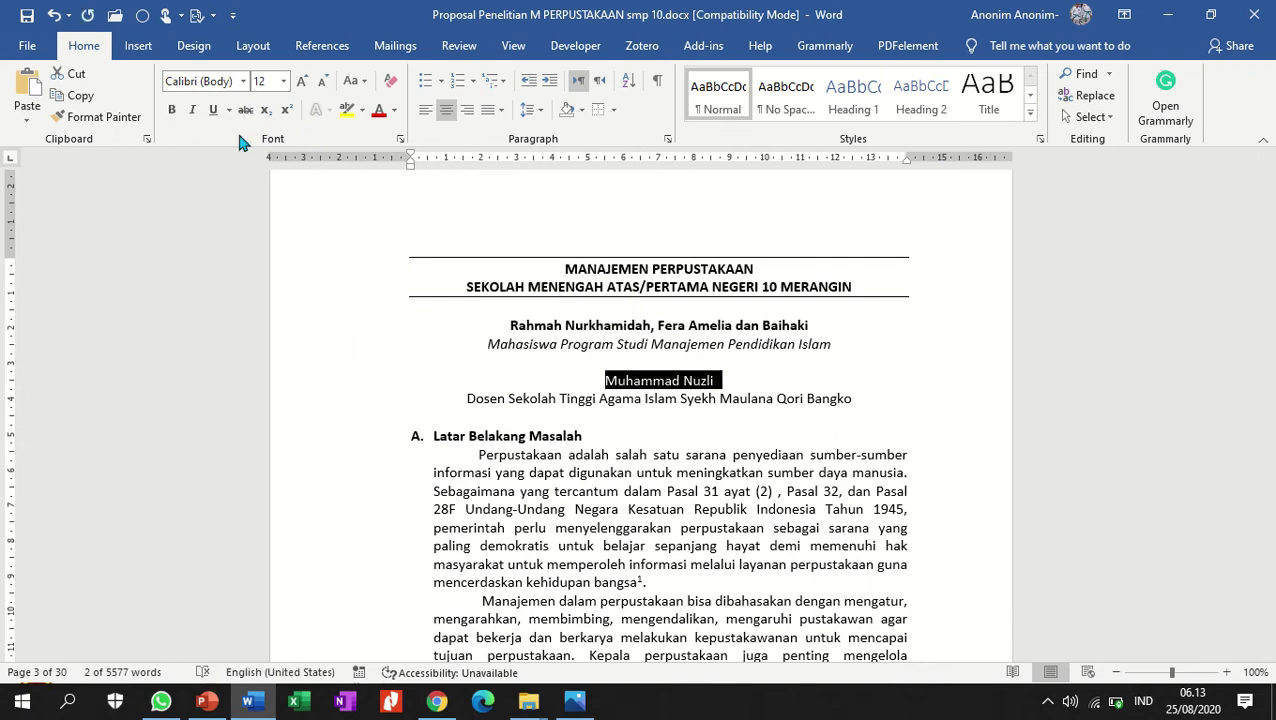
{"action": "left_click", "coordinate": [171, 110]}
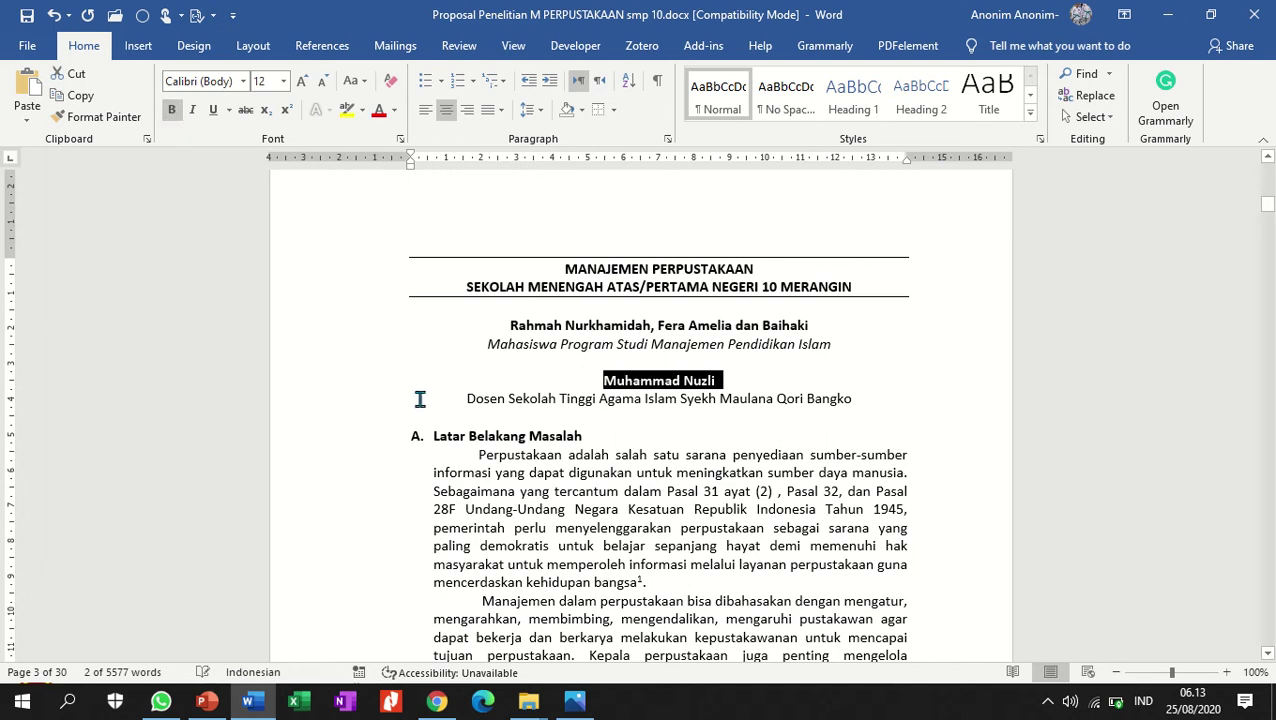
{"action": "left_click", "coordinate": [352, 400]}
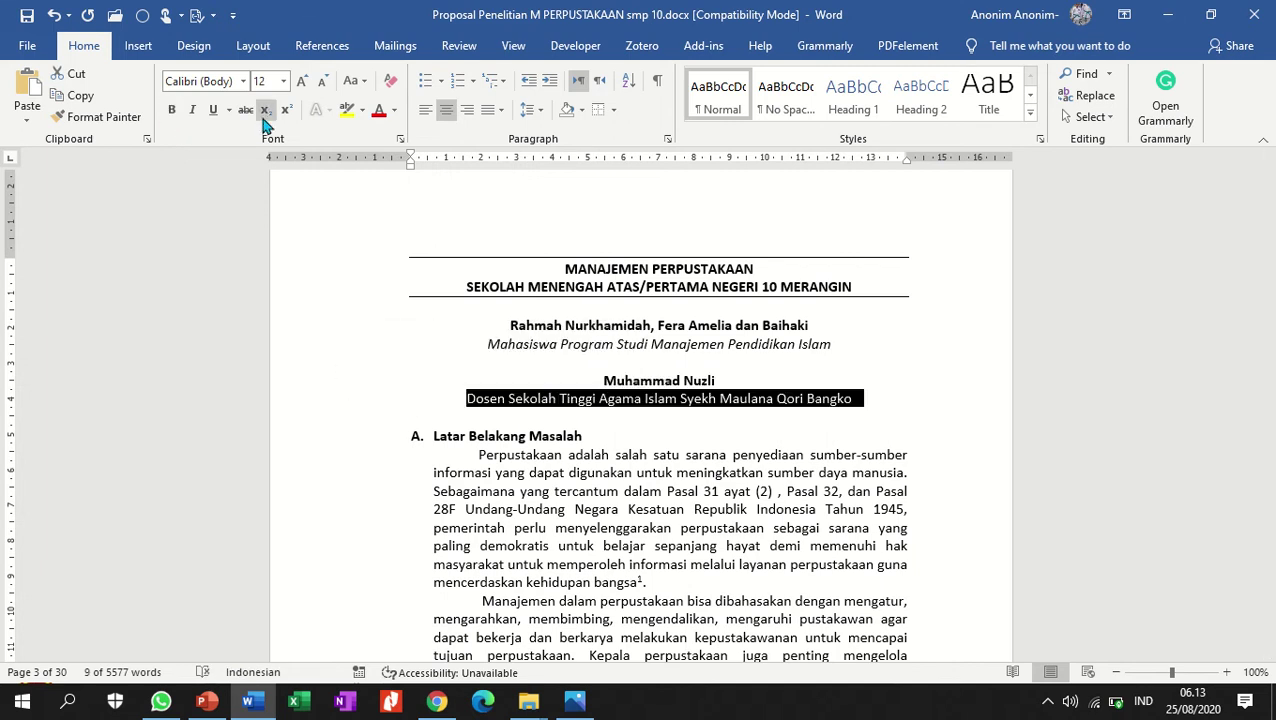
{"action": "left_click", "coordinate": [192, 110]}
{"action": "left_click", "coordinate": [872, 416]}
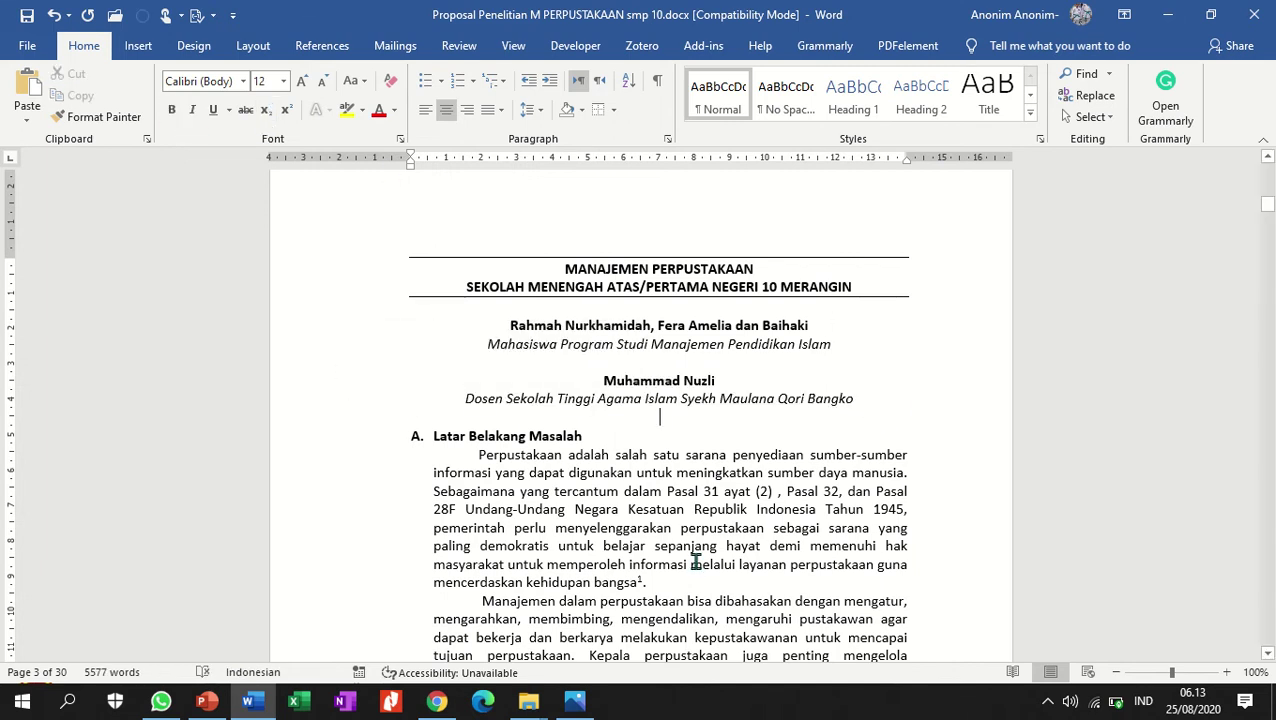
Delete the empty line below the bordered title and set the student authors' line to 12 pt spacing before.
{"action": "left_click", "coordinate": [646, 306]}
{"action": "key", "text": "Delete"}
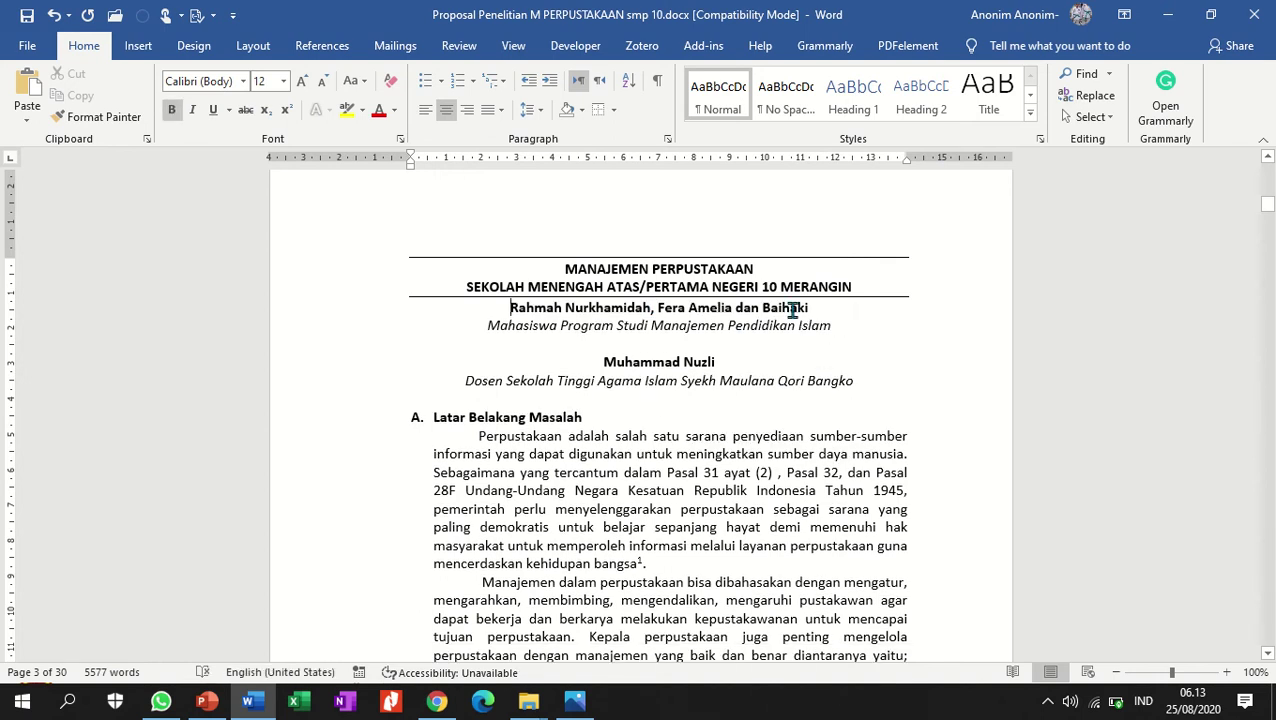
{"action": "left_click", "coordinate": [253, 46]}
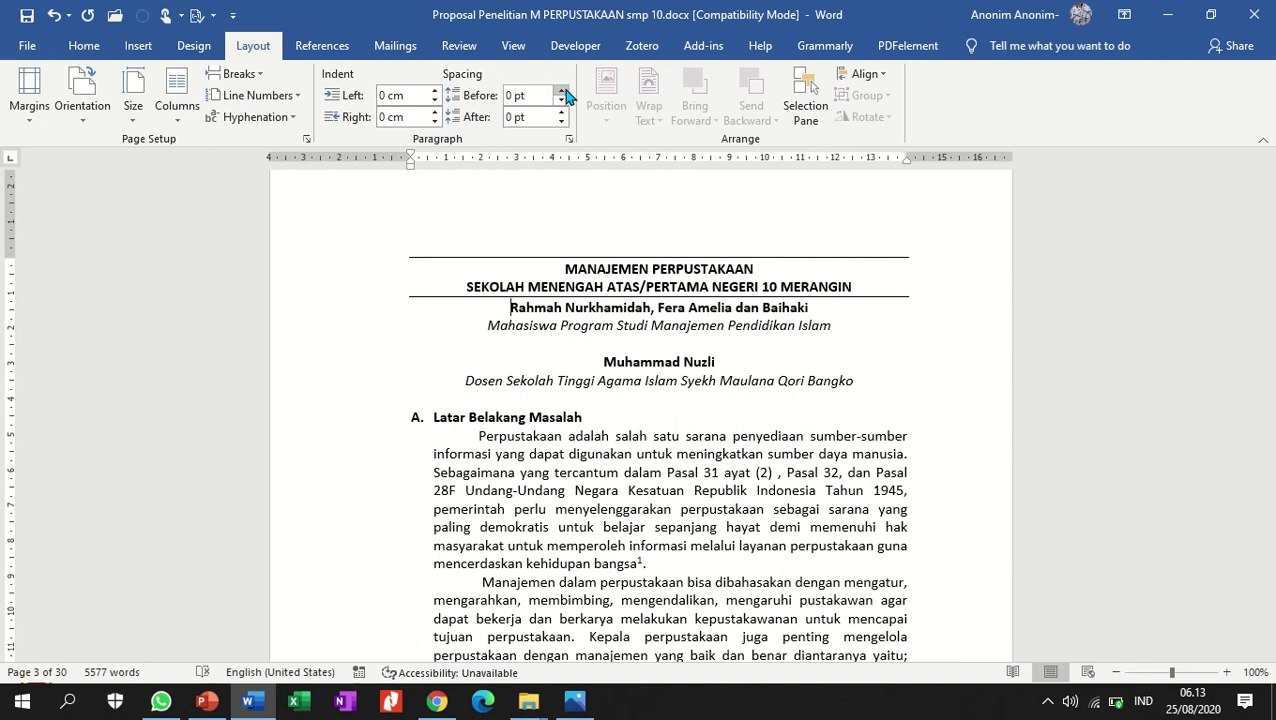
{"action": "left_click", "coordinate": [562, 90]}
{"action": "left_click", "coordinate": [563, 90]}
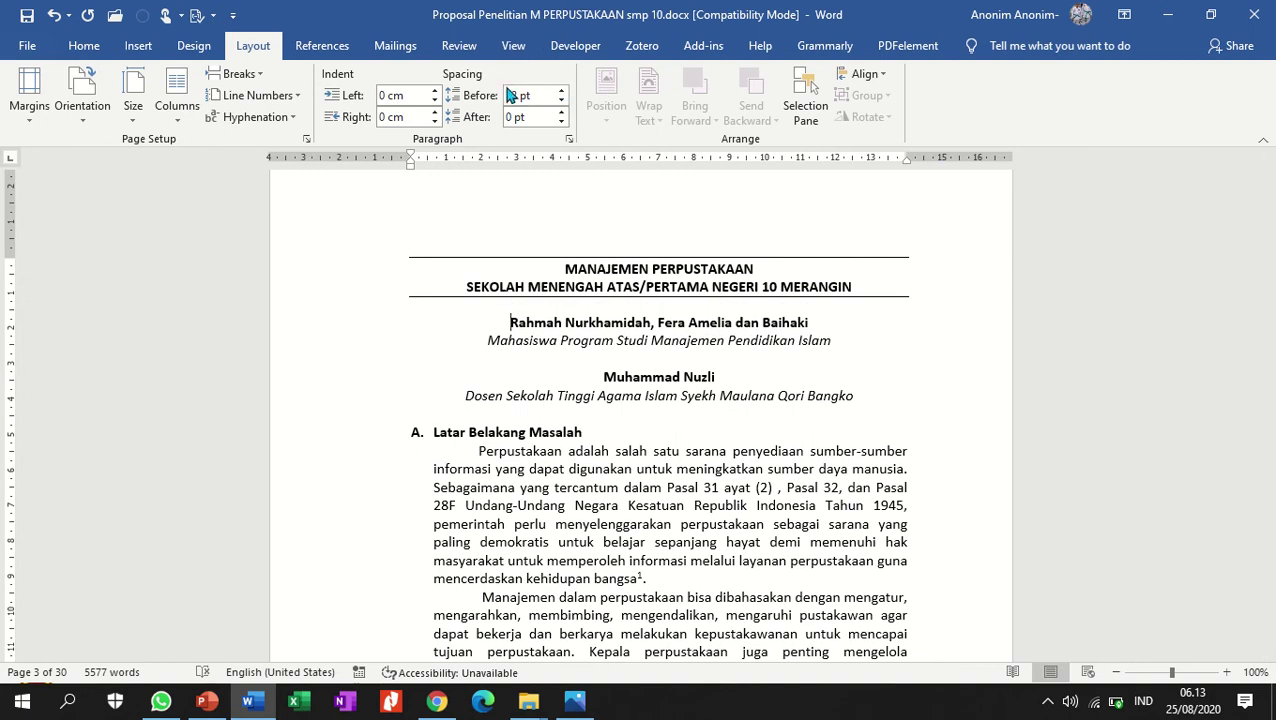
Delete the empty line above the lecturer's name and give that name line 12 pt spacing before.
{"action": "left_click", "coordinate": [635, 358]}
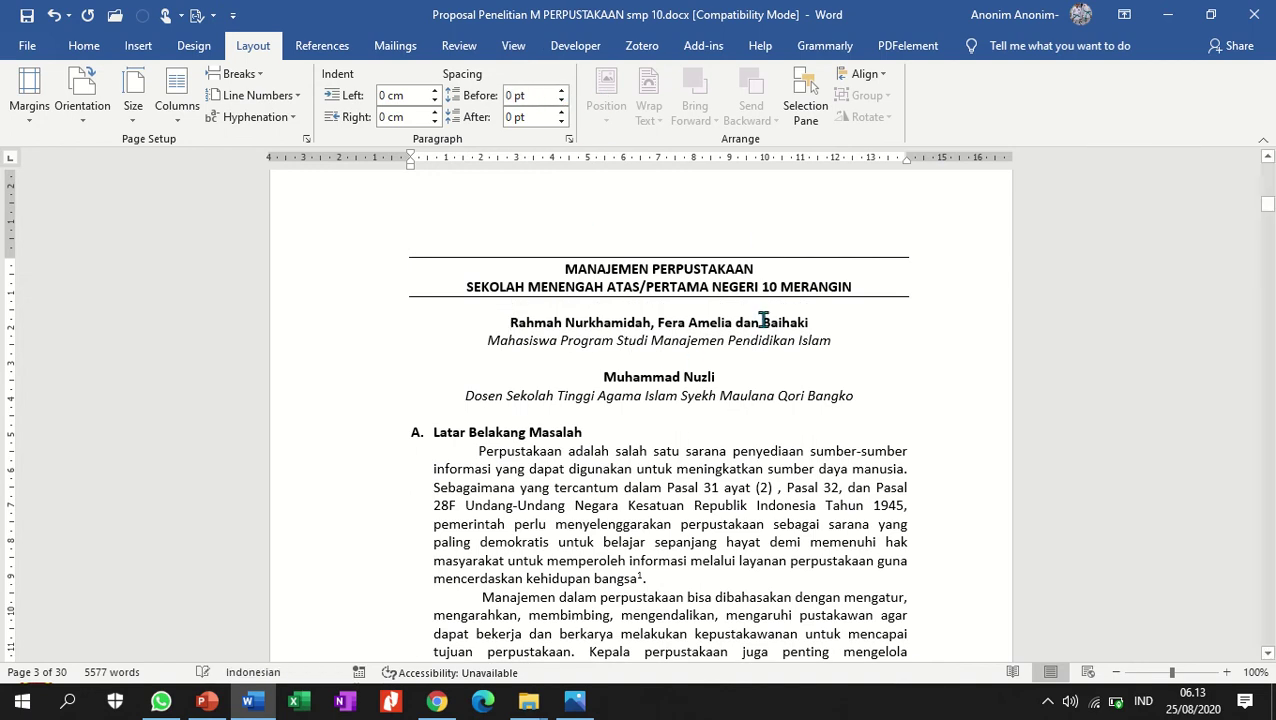
{"action": "key", "text": "Delete"}
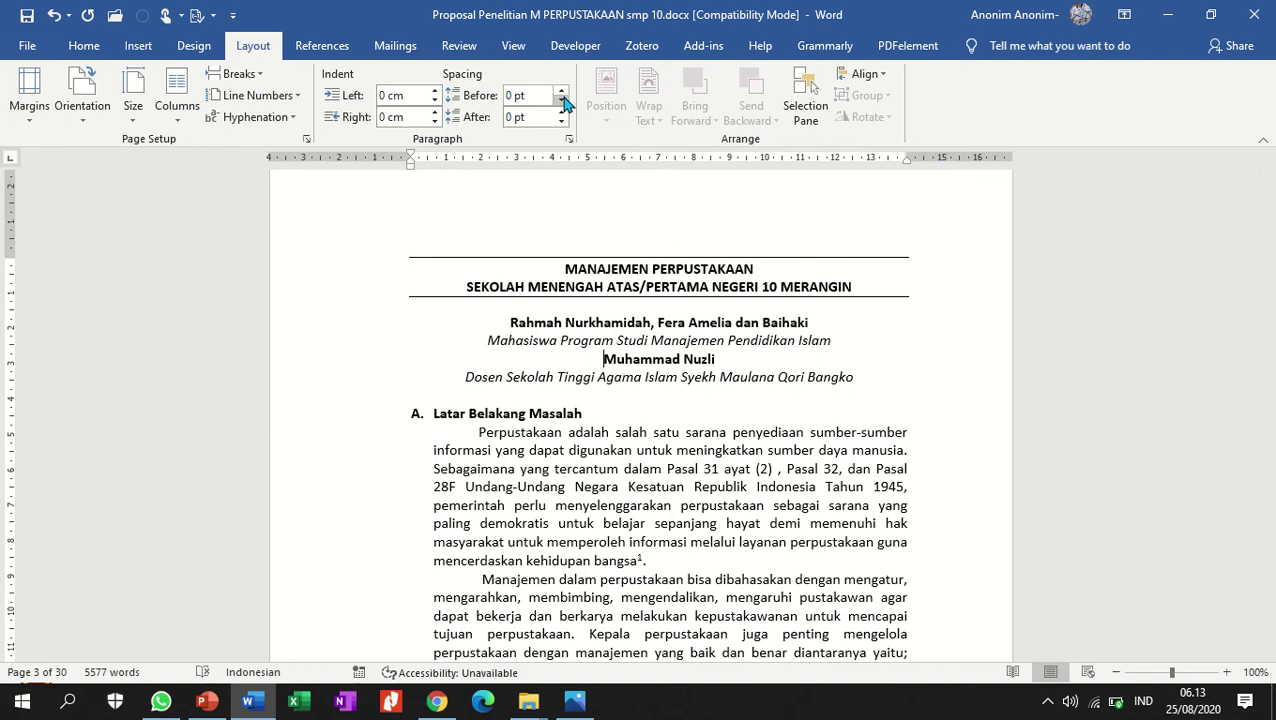
{"action": "left_click", "coordinate": [562, 91]}
{"action": "left_click", "coordinate": [562, 90]}
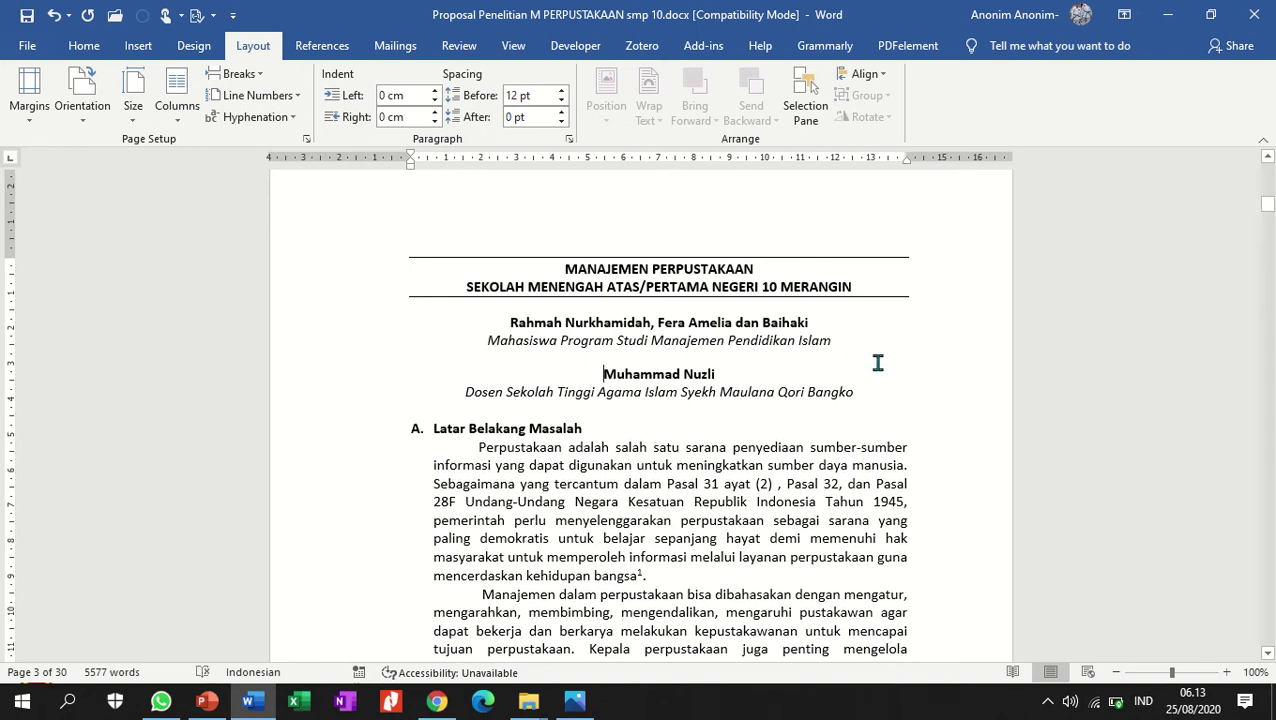
Add the bold heading "ABSTRAK" on the empty line below the lecturer's affiliation, with 12 pt spacing before.
{"action": "left_click", "coordinate": [554, 416]}
{"action": "left_click", "coordinate": [561, 90]}
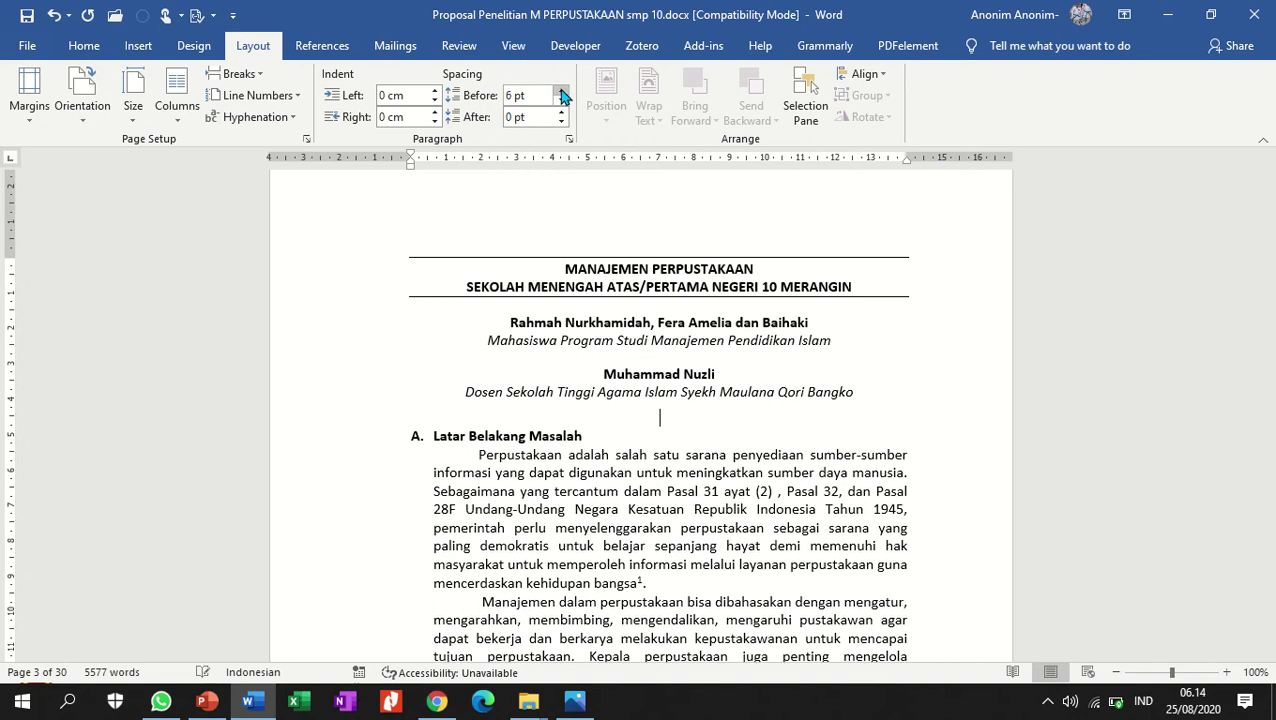
{"action": "left_click", "coordinate": [561, 91]}
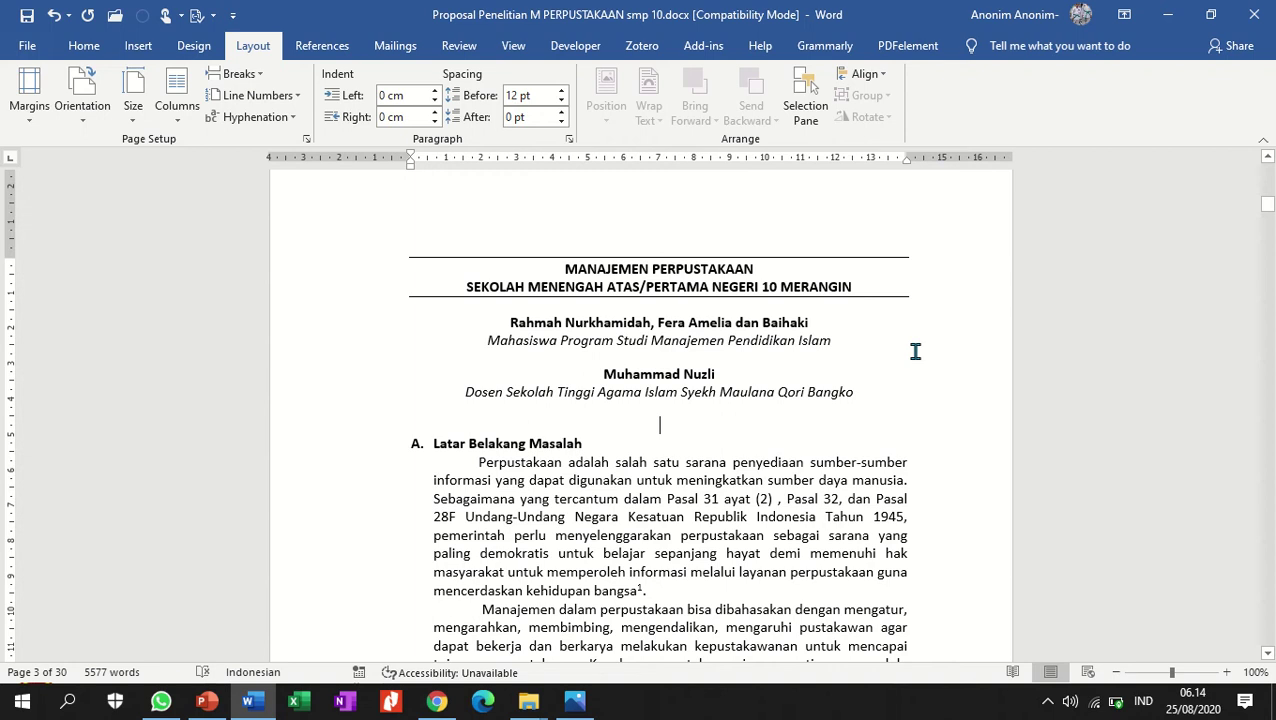
{"action": "type", "text": "ABSTRA"}
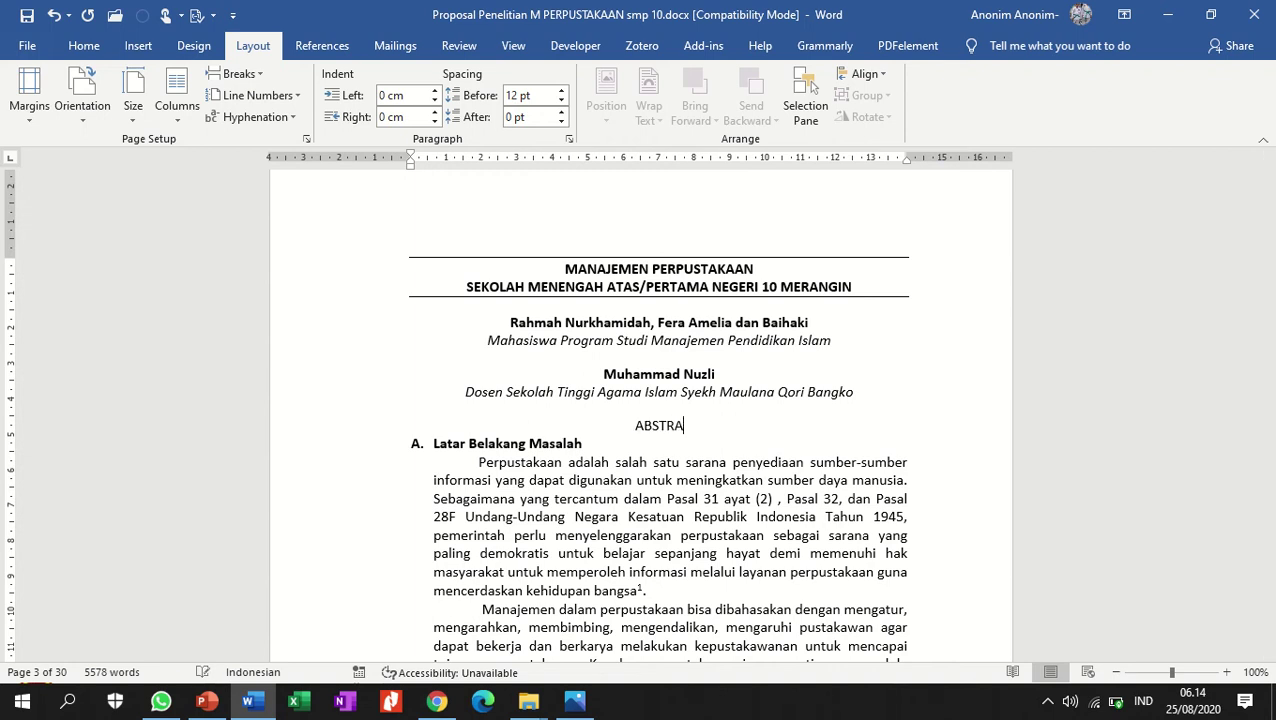
{"action": "type", "text": "K"}
{"action": "key", "text": "shift+Home"}
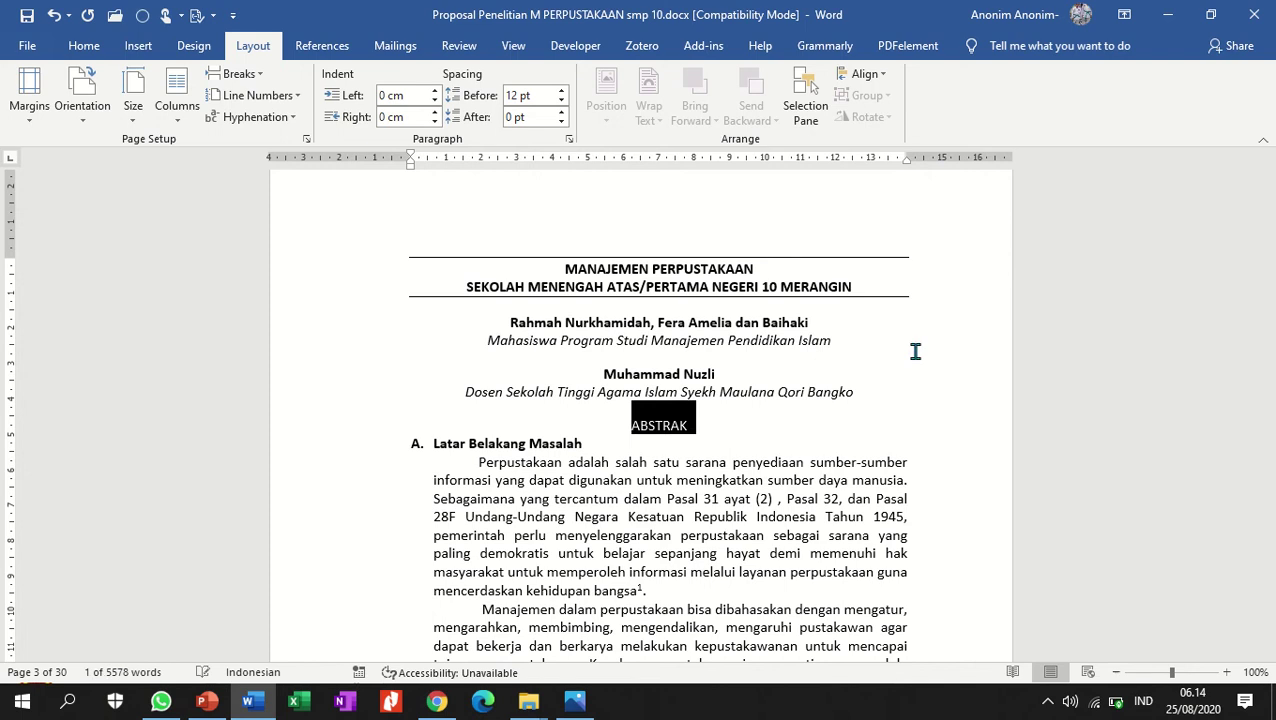
{"action": "key", "text": "ctrl+b"}
{"action": "key", "text": "End"}
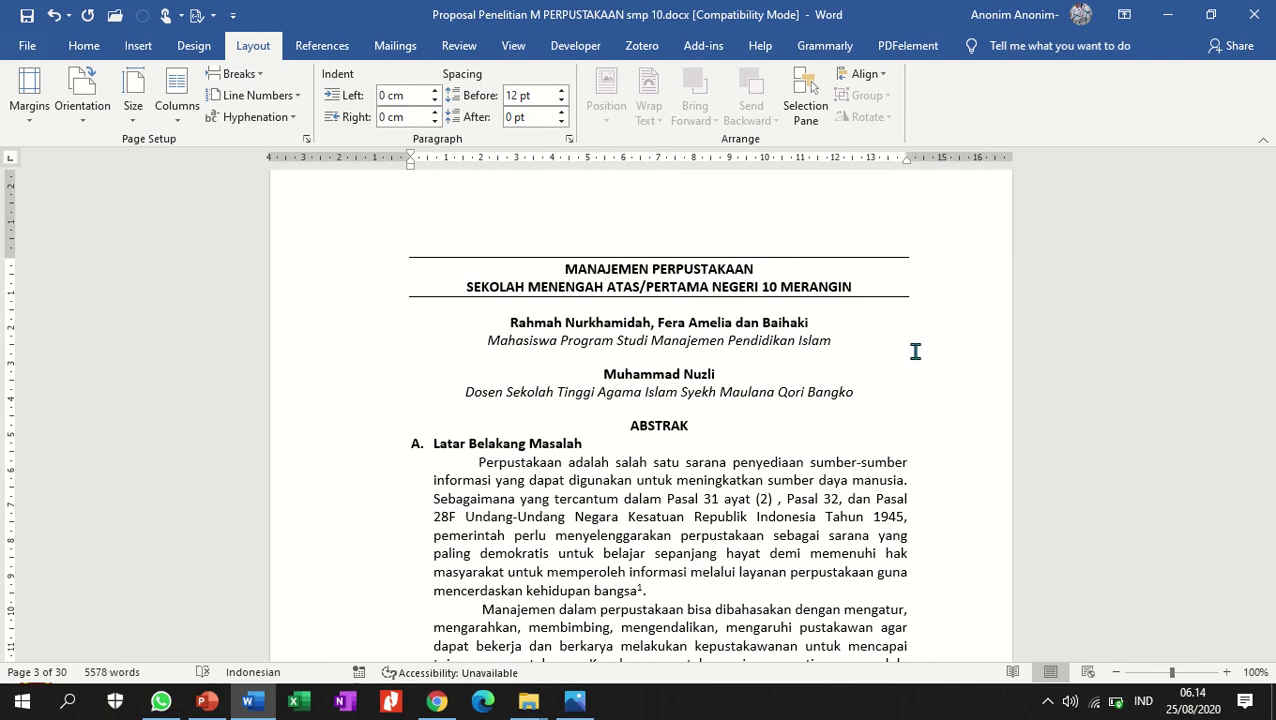
Start a new paragraph below the "ABSTRAK" heading and set its spacing before to 0 pt.
{"action": "key", "text": "Return"}
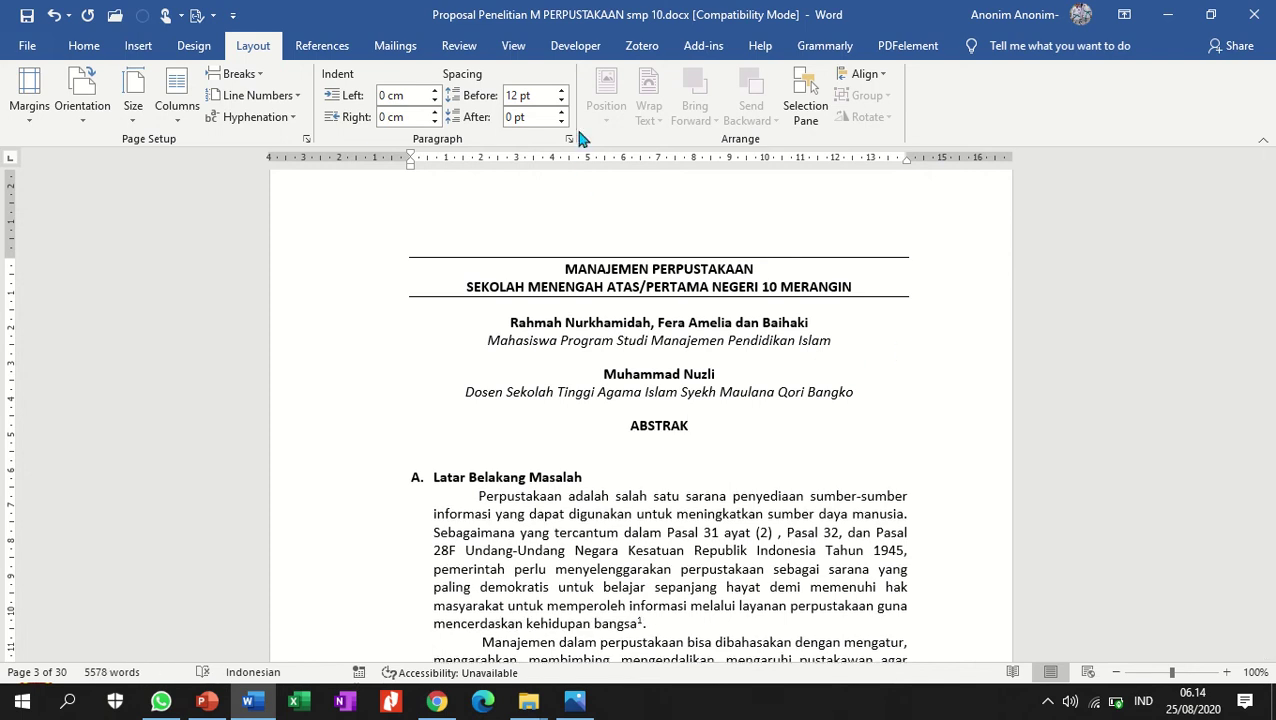
{"action": "left_click", "coordinate": [561, 100]}
{"action": "left_click", "coordinate": [561, 100]}
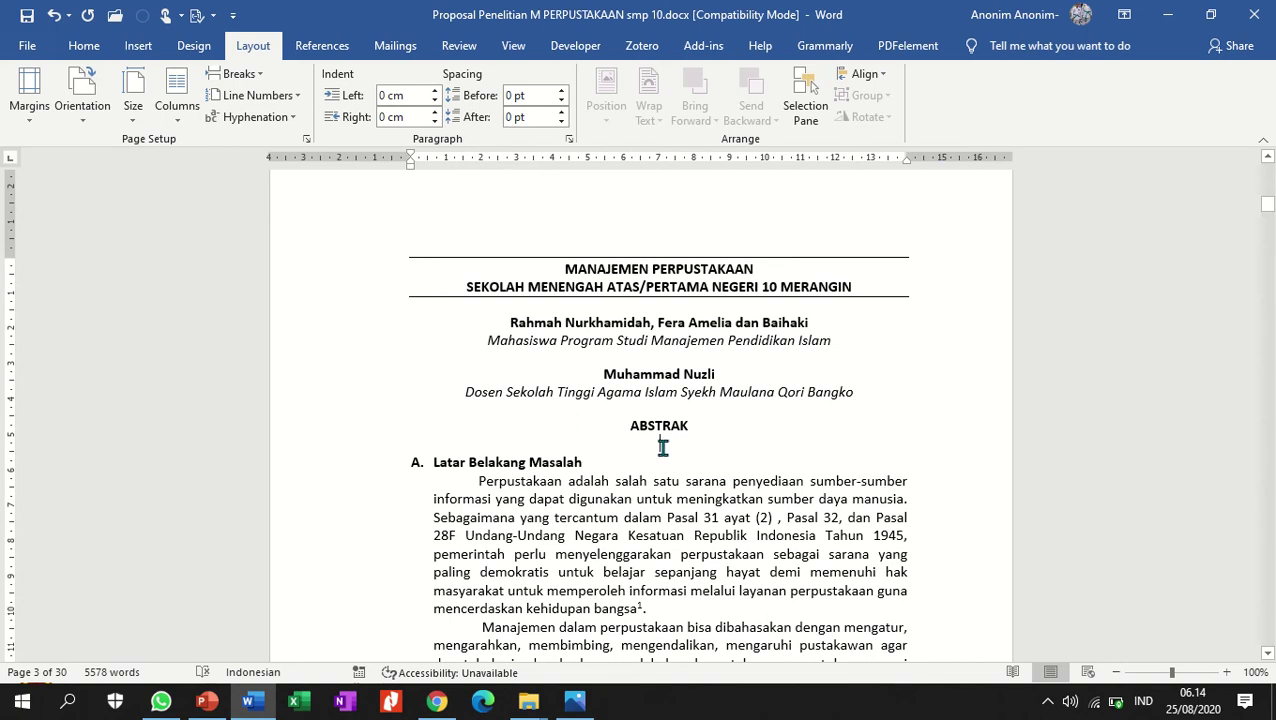
Fill the empty line below the "ABSTRAK" heading with a row of placeholder dots and justify it.
{"action": "left_click", "coordinate": [84, 45]}
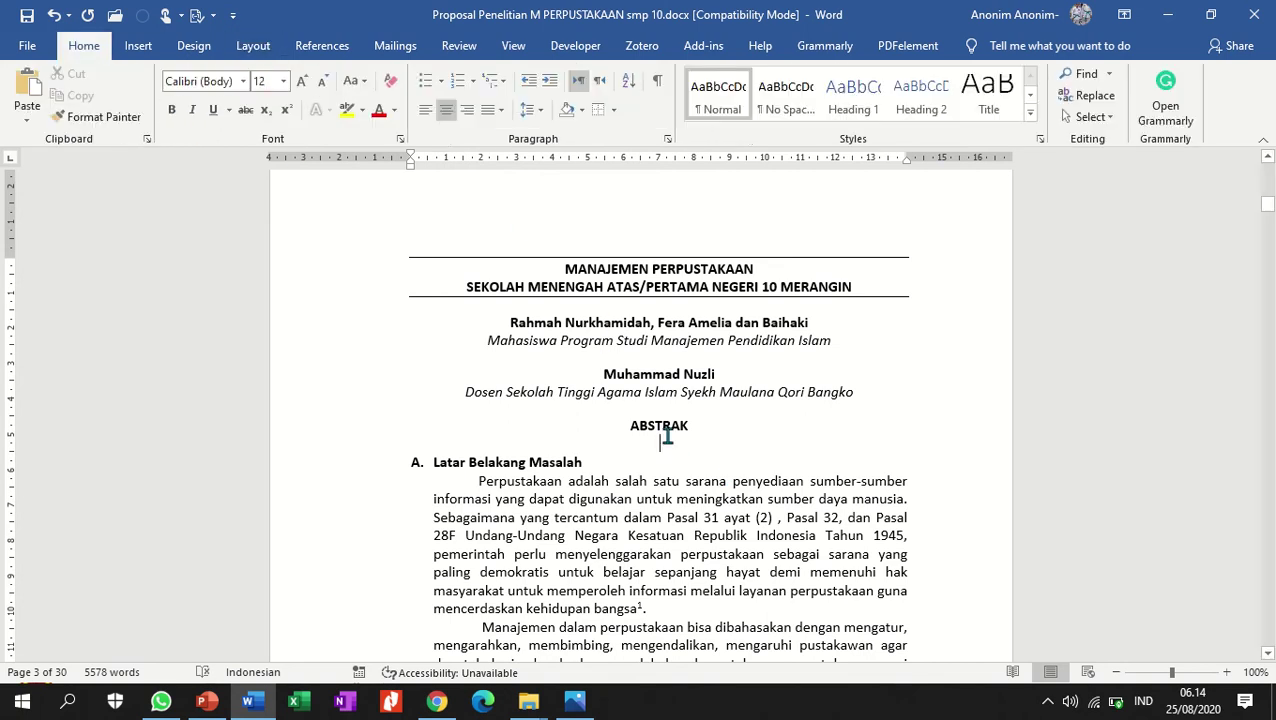
{"action": "type", "text": "....."}
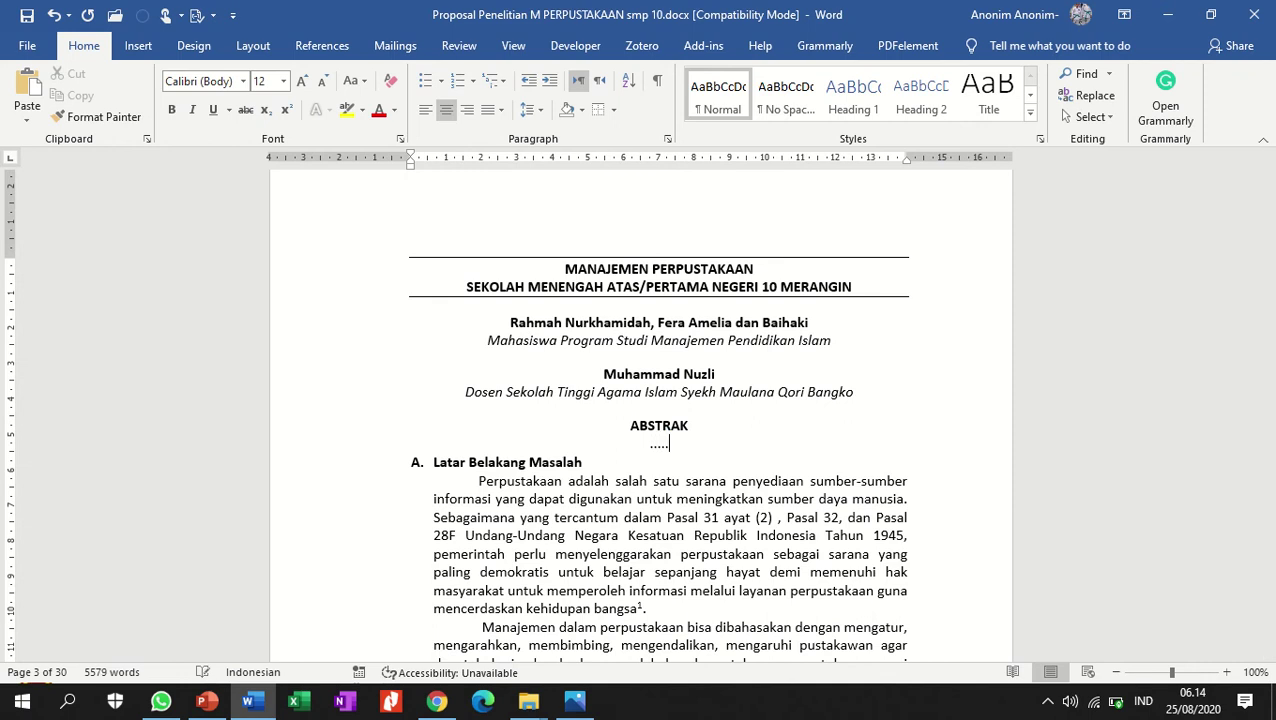
{"action": "type", "text": "..................................."}
{"action": "left_click", "coordinate": [501, 110]}
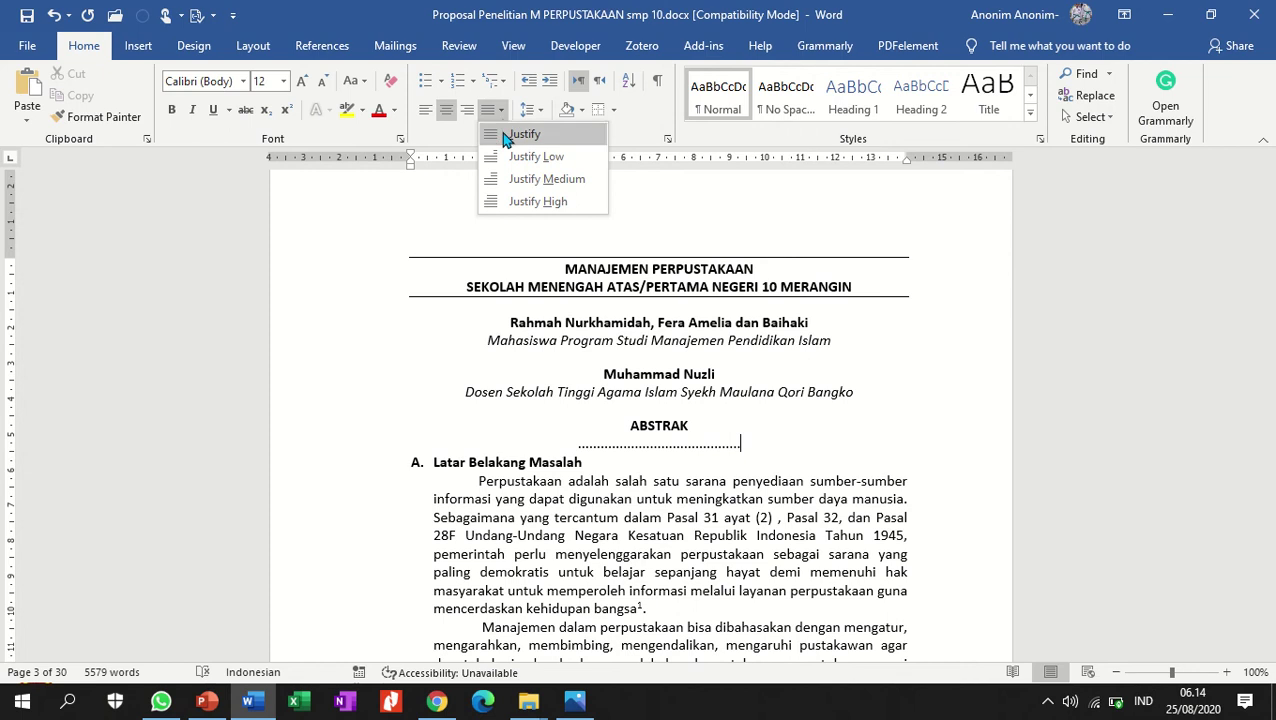
{"action": "left_click", "coordinate": [505, 136]}
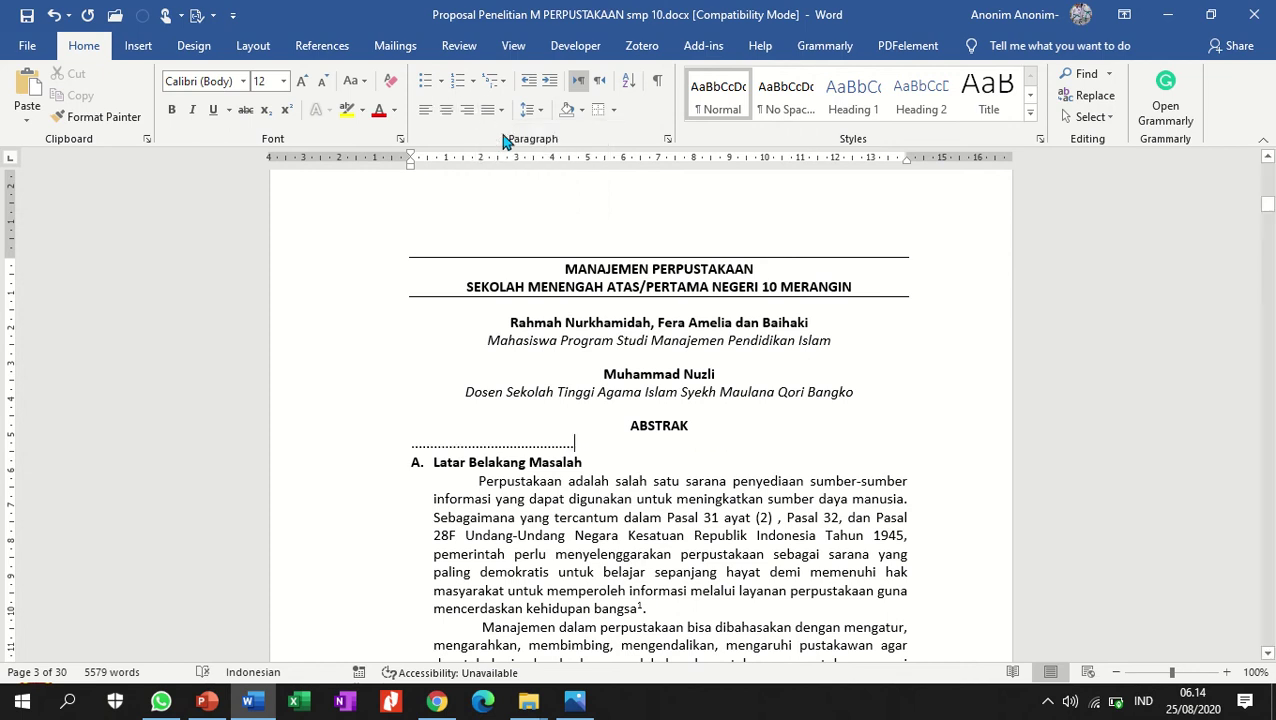
Attach a comment to the dotted abstract line reading "Ringkasan:" with "Latar Belakang Masalah" on the line below.
{"action": "left_click", "coordinate": [362, 446]}
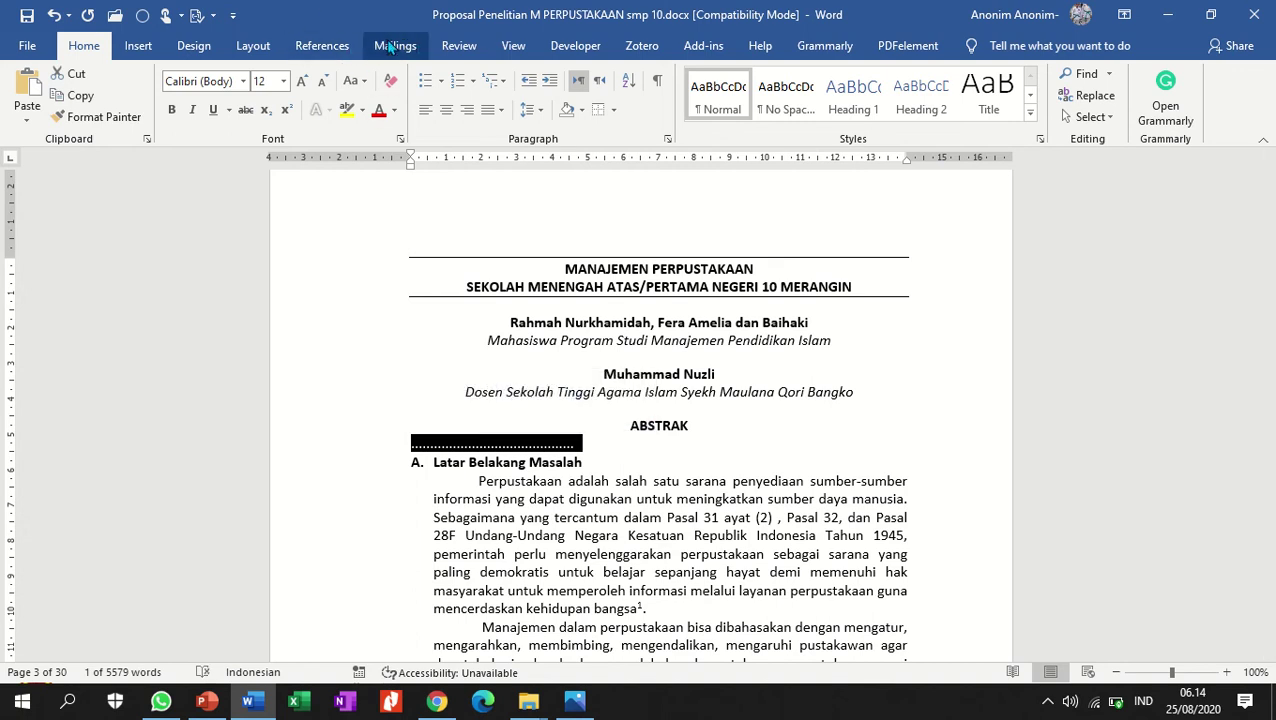
{"action": "left_click", "coordinate": [449, 46]}
{"action": "left_click", "coordinate": [442, 100]}
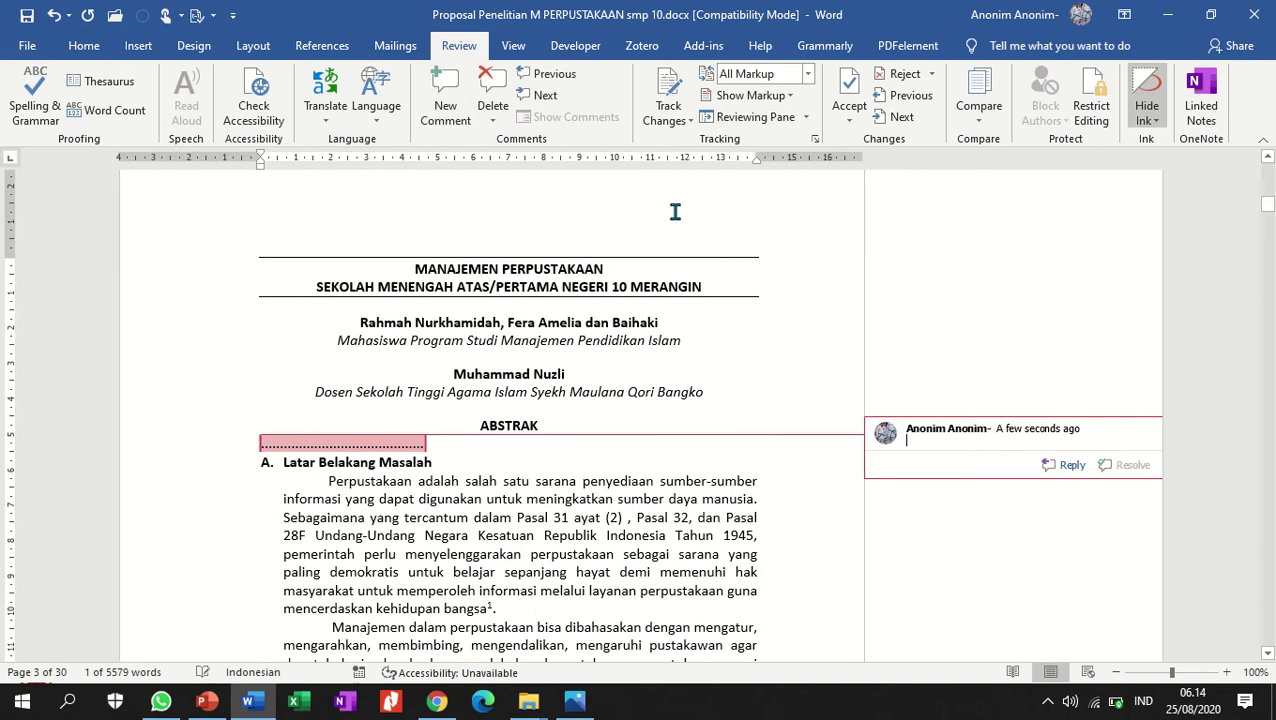
{"action": "type", "text": "rINGKASAN Latar "}
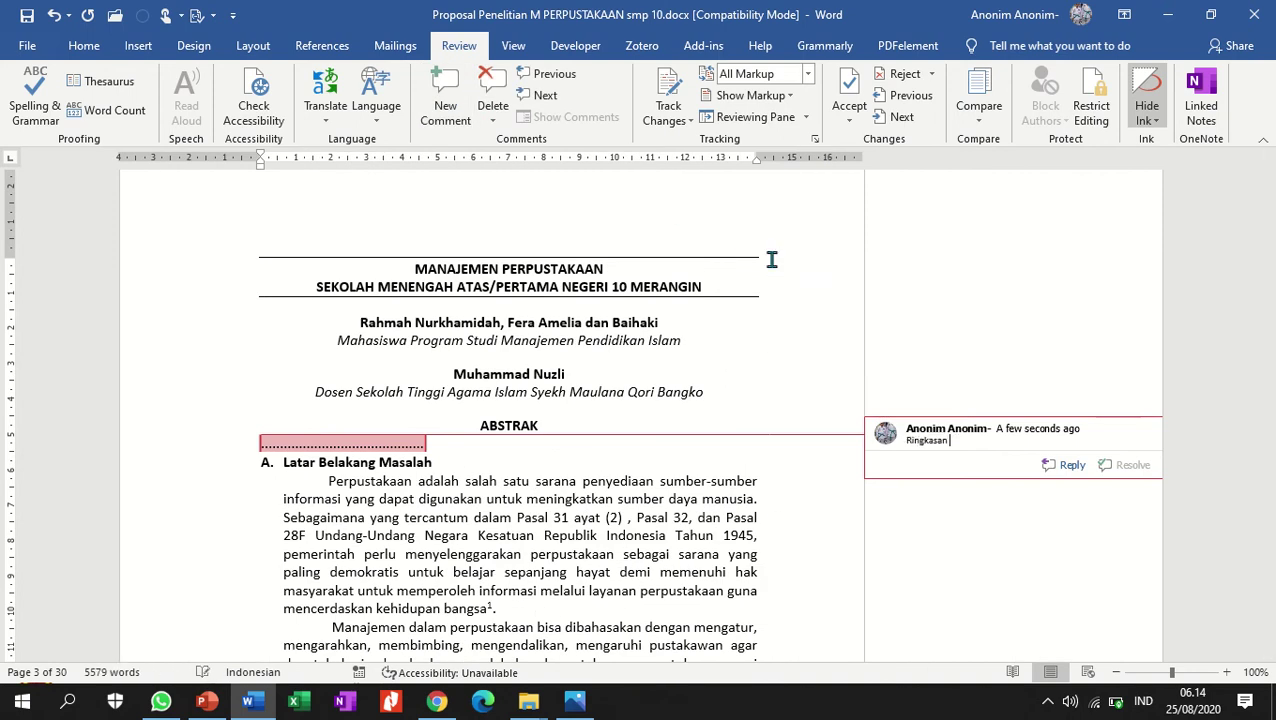
{"action": "type", "text": "Belaja"}
{"action": "key", "text": "BackSpace"}
{"action": "type", "text": "kang Maslaah"}
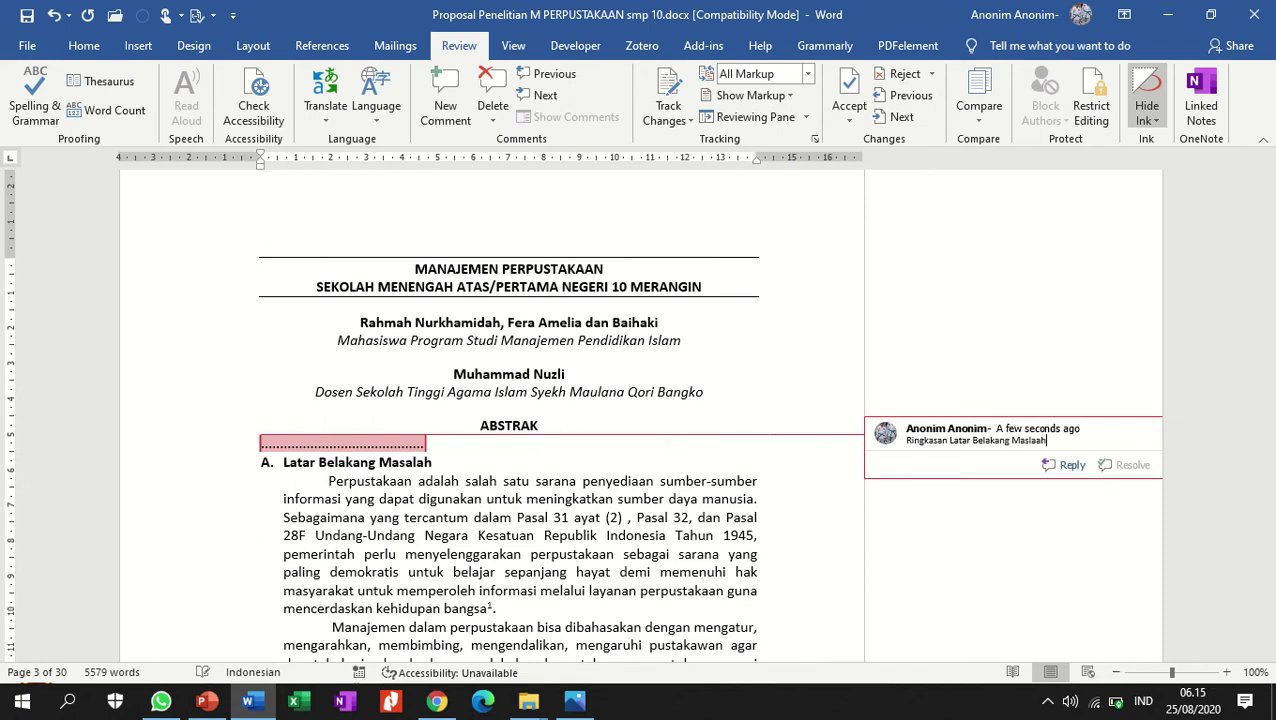
{"action": "key", "text": "BackSpace"}
{"action": "key", "text": "BackSpace"}
{"action": "key", "text": "BackSpace"}
{"action": "type", "text": "salah"}
{"action": "left_click", "coordinate": [973, 440]}
{"action": "type", "text": ":"}
{"action": "key", "text": "Return"}
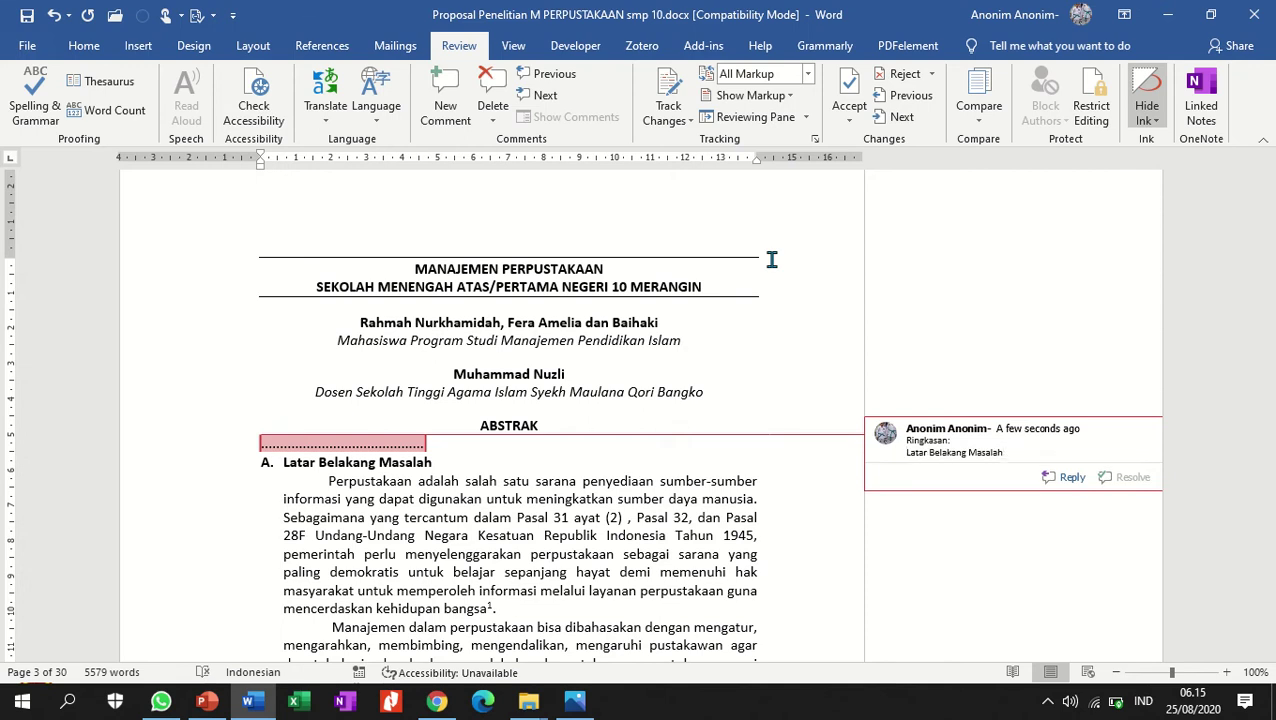
Number "Latar Belakang Masalah" in the comment as item 1 and add "2. Metologi Penelitian" below it.
{"action": "key", "text": "Return"}
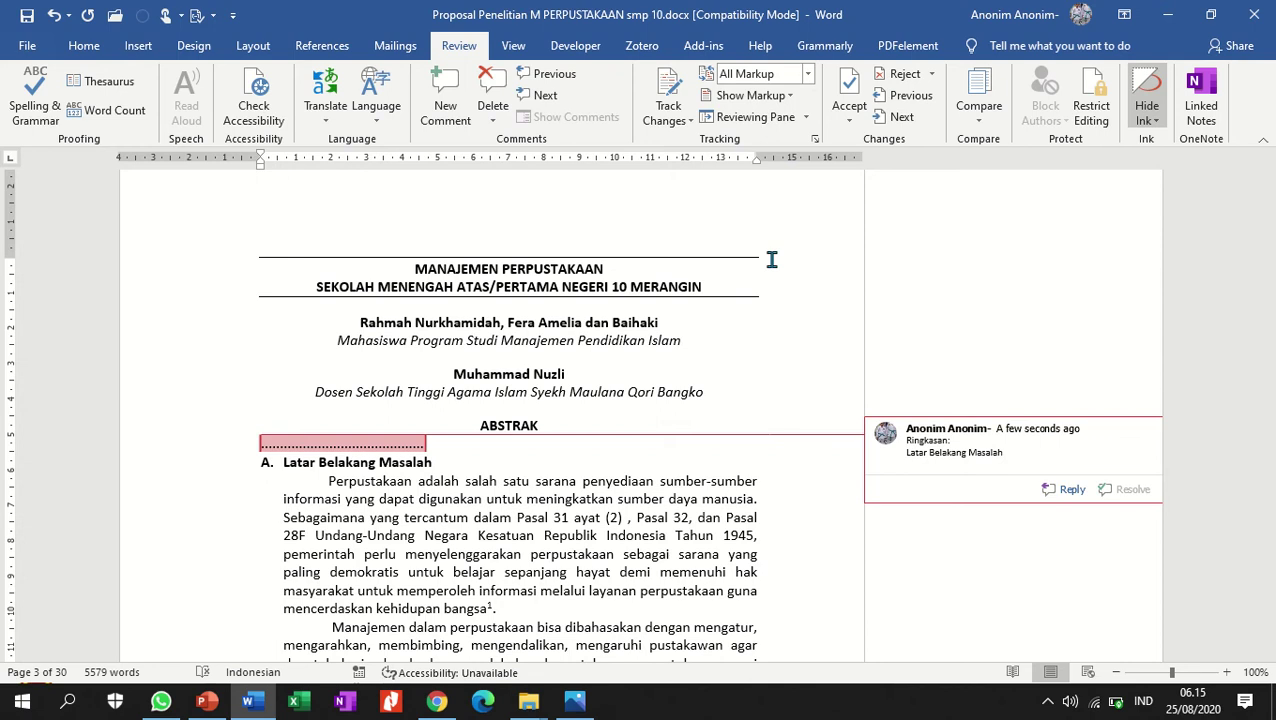
{"action": "key", "text": "Up"}
{"action": "type", "text": "1."}
{"action": "key", "text": "Down"}
{"action": "type", "text": "2. Metolo"}
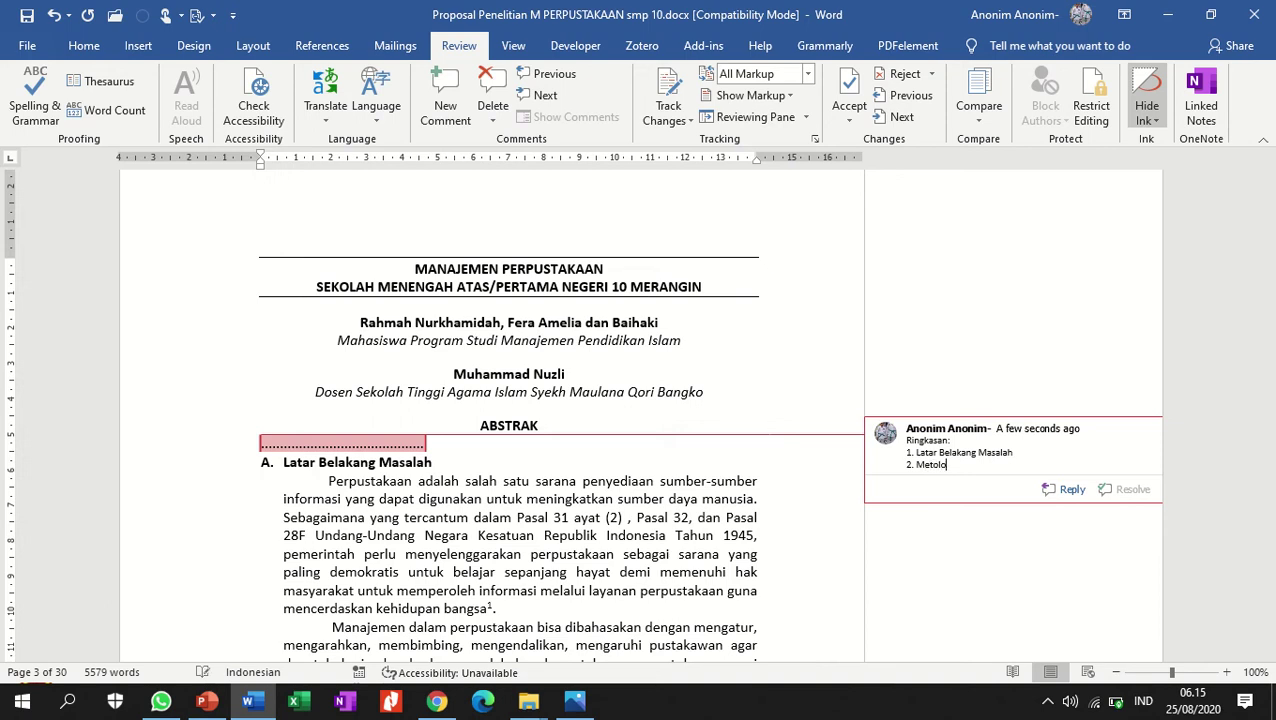
{"action": "type", "text": "gi Penelitian"}
{"action": "key", "text": "Return"}
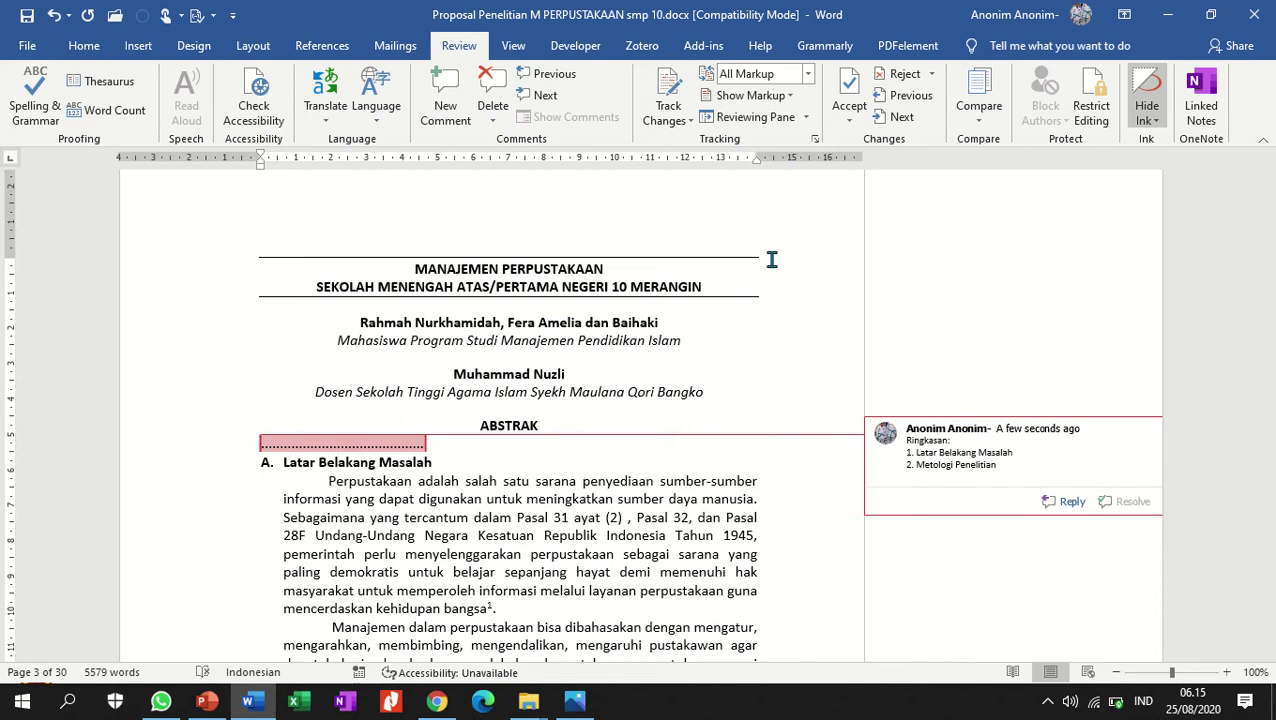
Add the third comment item "3. Gambaran Umum Hasil Penelitian, dan" and start a new line below it.
{"action": "type", "text": "3. Gambaran Umum Hasil Pene;ti"}
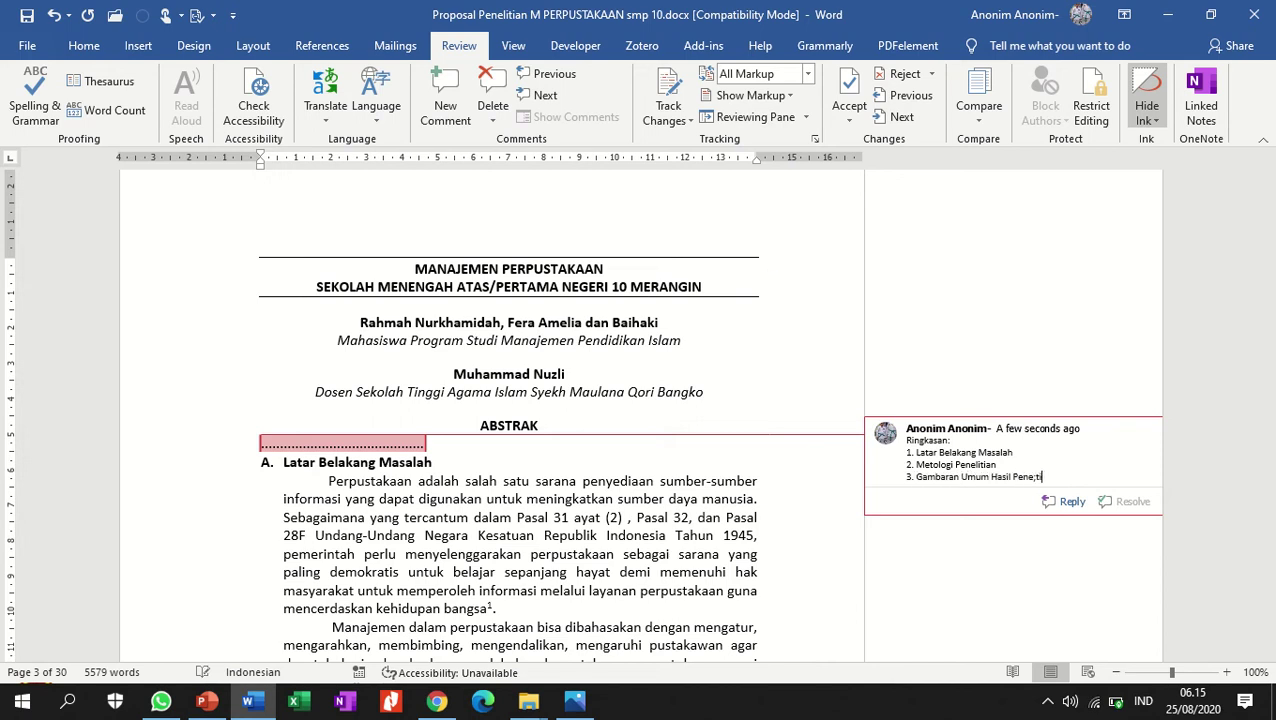
{"action": "key", "text": "BackSpace"}
{"action": "key", "text": "BackSpace"}
{"action": "key", "text": "BackSpace"}
{"action": "type", "text": "litian da"}
{"action": "key", "text": "BackSpace"}
{"action": "key", "text": "BackSpace"}
{"action": "key", "text": "BackSpace"}
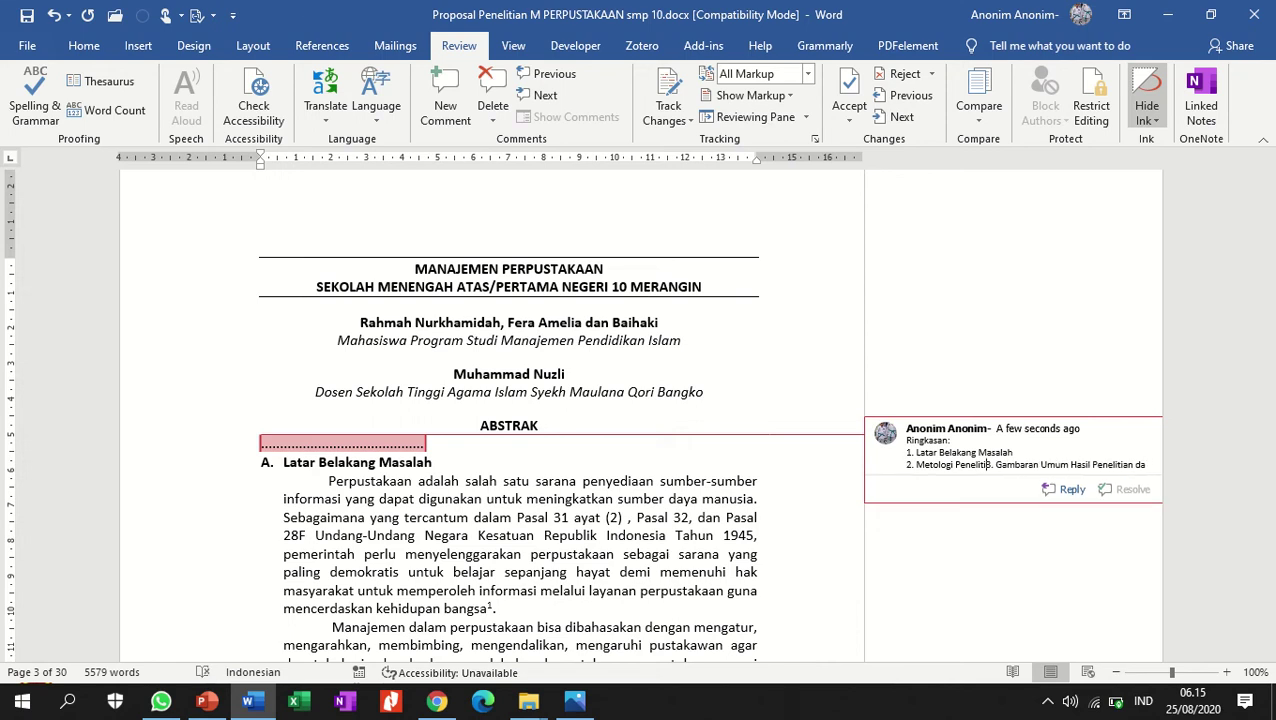
{"action": "type", "text": "an"}
{"action": "key", "text": "Return"}
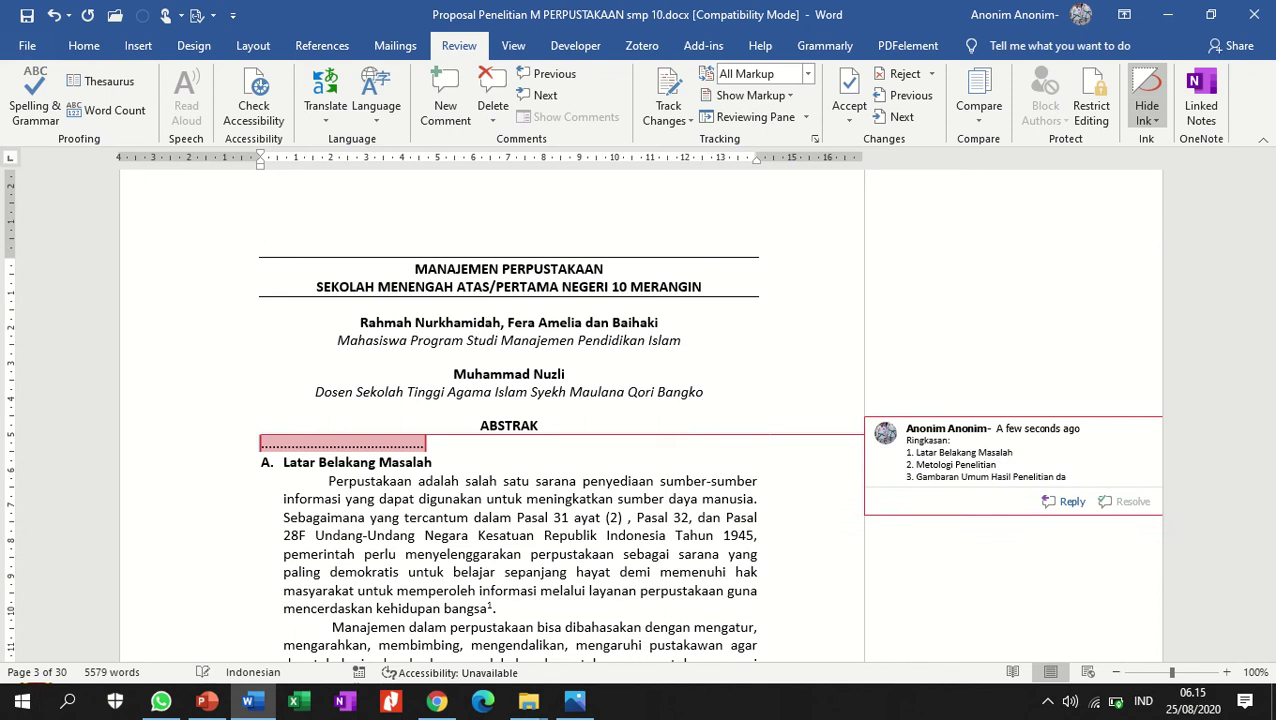
{"action": "type", "text": "n,"}
{"action": "key", "text": "End"}
{"action": "key", "text": "Return"}
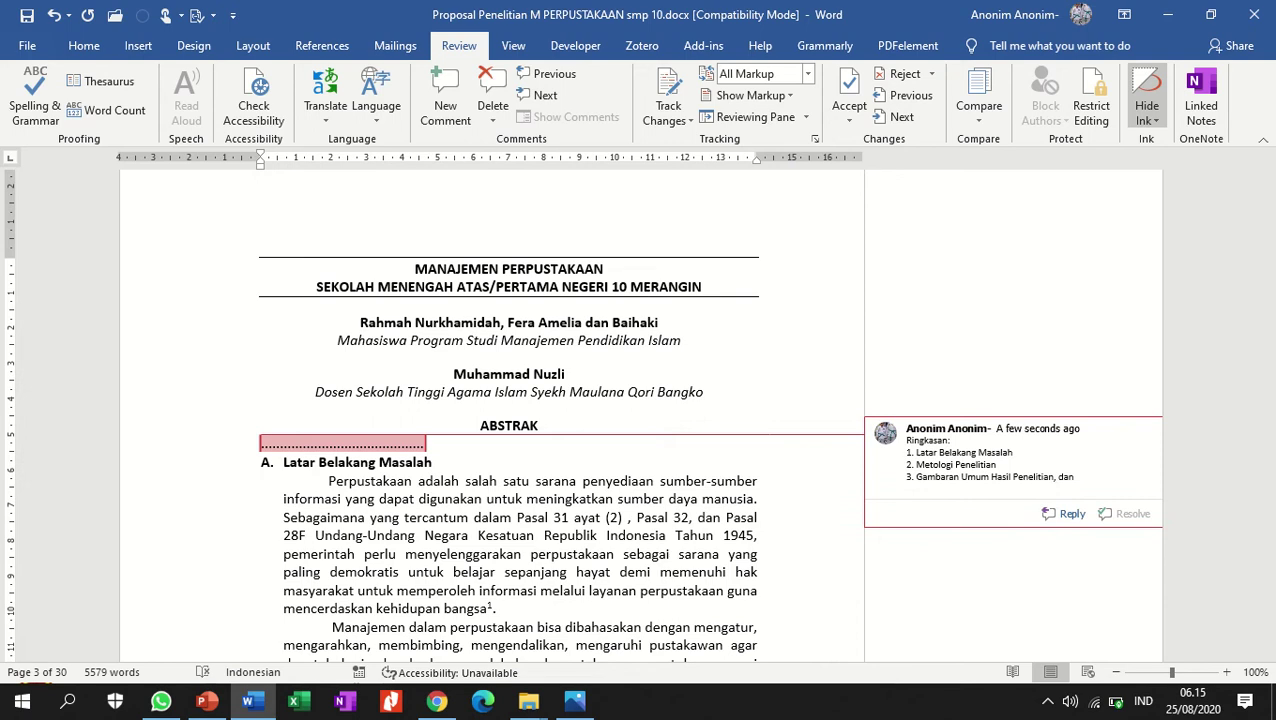
Add the last comment item "4. Kesimpulan" and return to the document body.
{"action": "type", "text": "4"}
{"action": "type", "text": ". Ha"}
{"action": "key", "text": "BackSpace"}
{"action": "key", "text": "BackSpace"}
{"action": "type", "text": "Kesimpulan"}
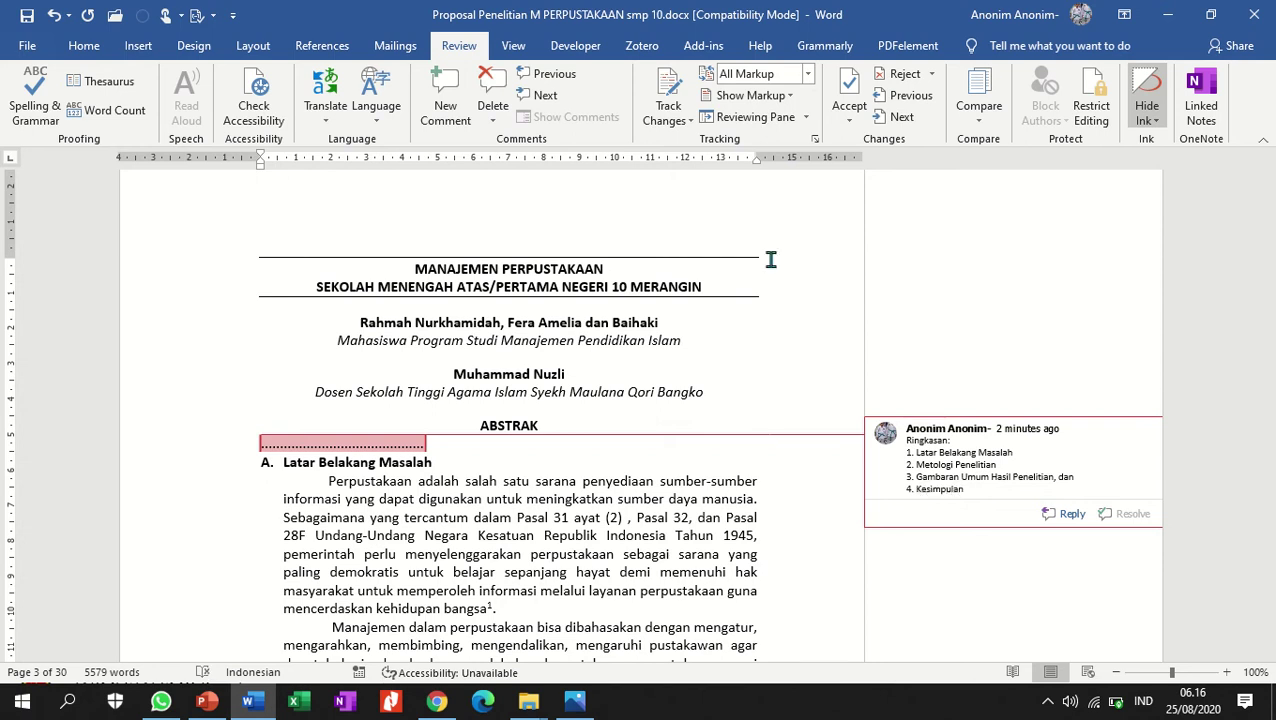
{"action": "left_click", "coordinate": [489, 499]}
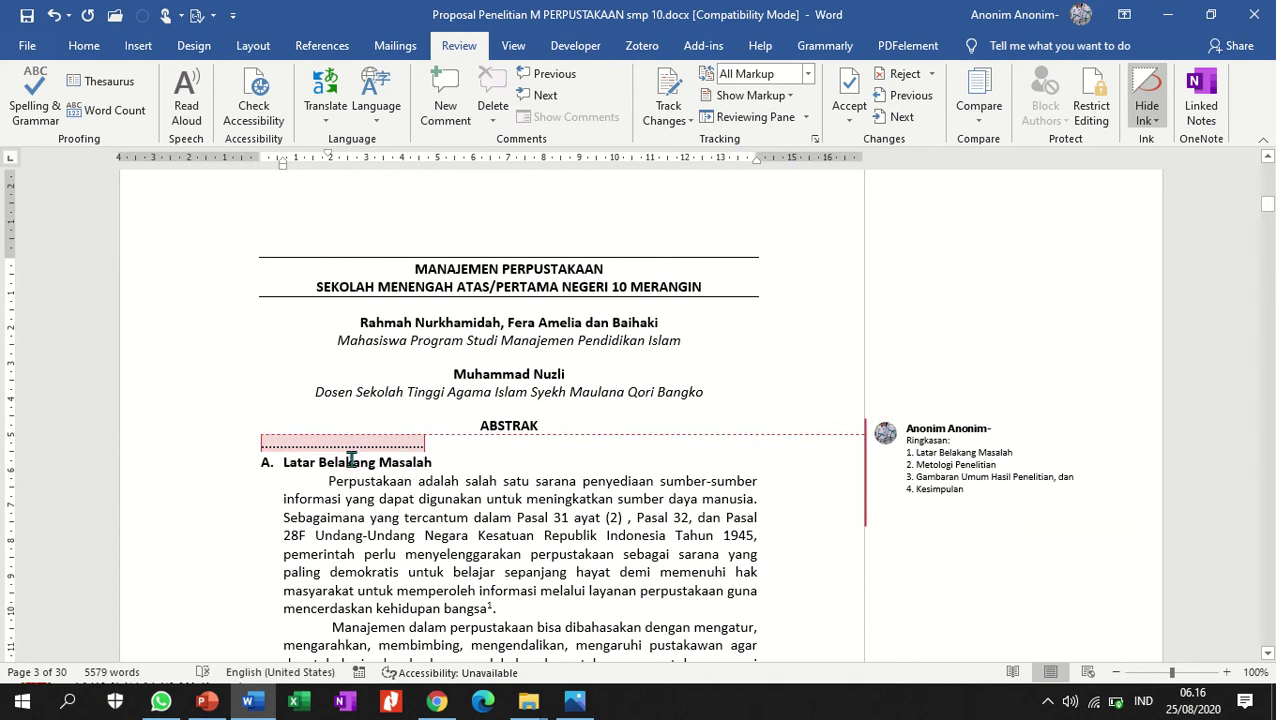
Set the spacing before the "Latar Belakang Masalah" heading to 12 pt.
{"action": "mouse_move", "coordinate": [351, 452]}
{"action": "left_click", "coordinate": [444, 462]}
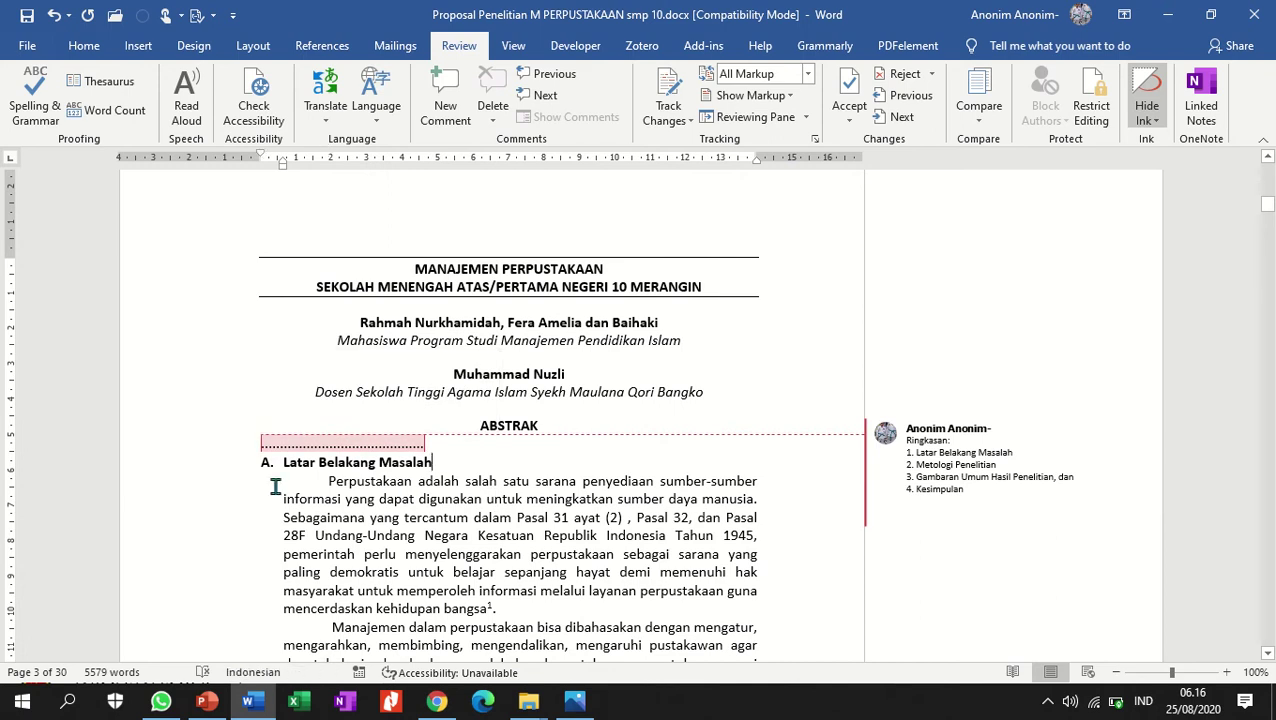
{"action": "left_click", "coordinate": [84, 45]}
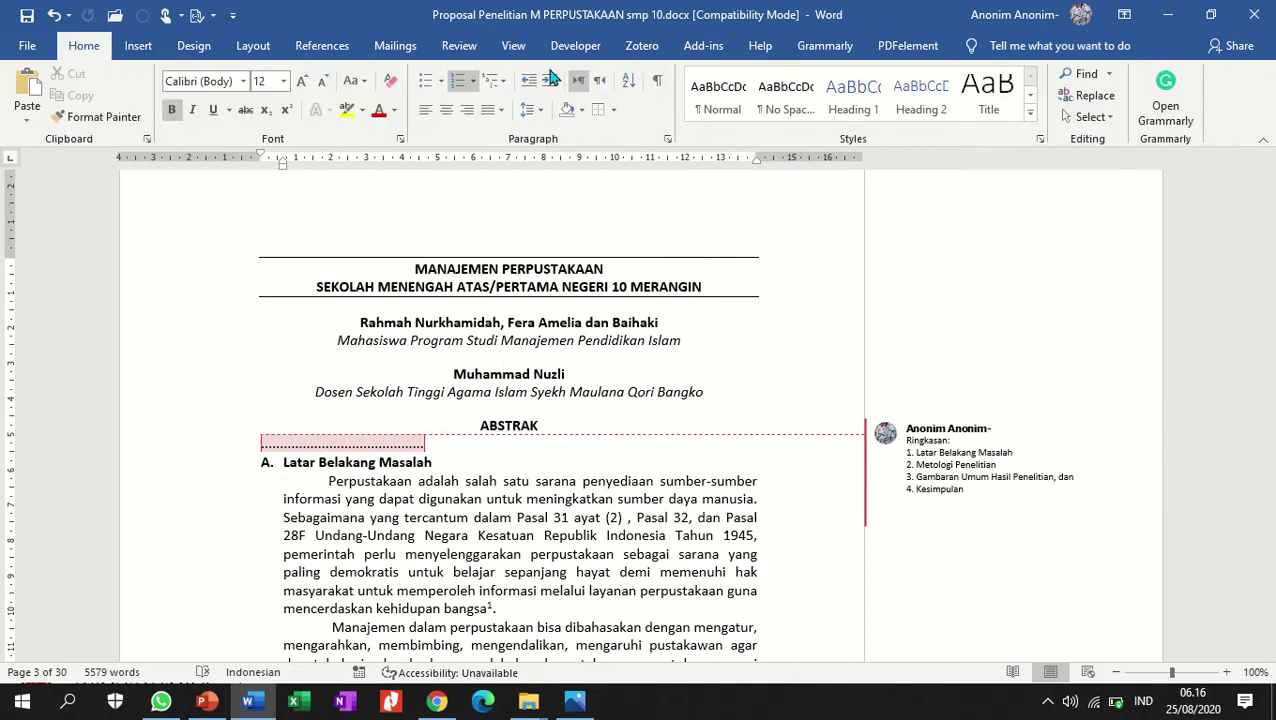
{"action": "left_click", "coordinate": [258, 50]}
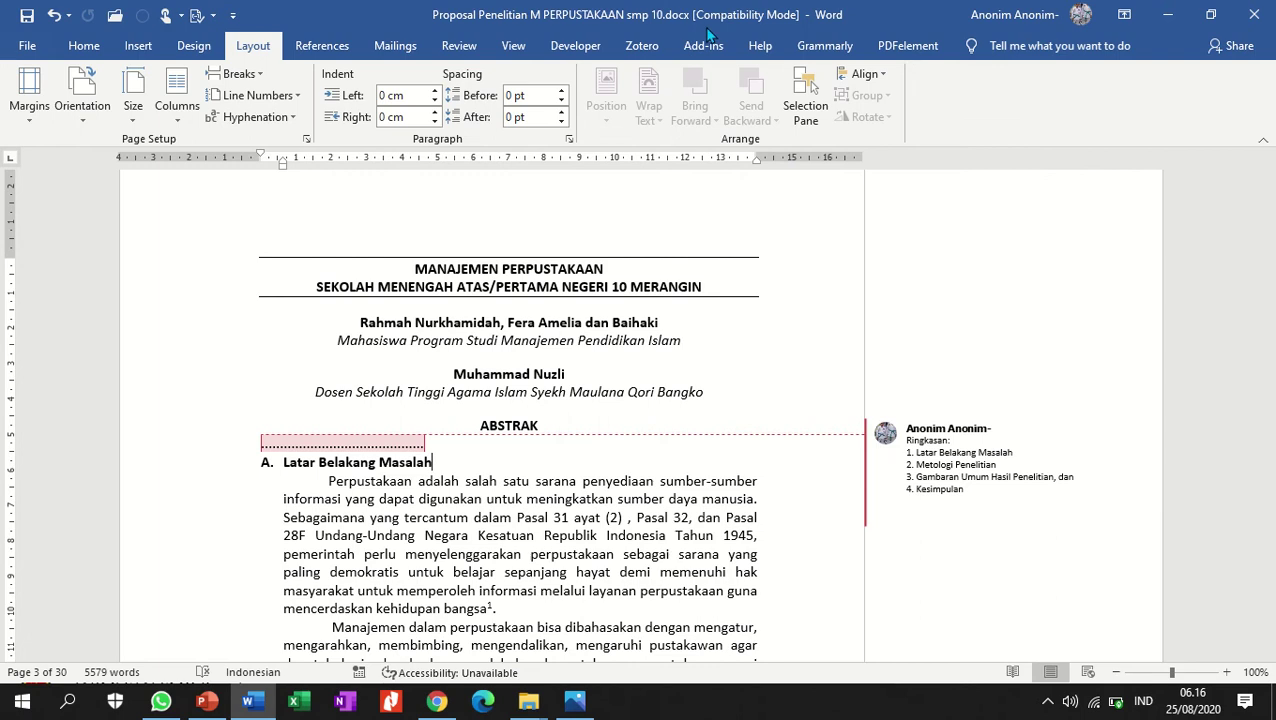
{"action": "left_click", "coordinate": [561, 90]}
{"action": "left_click", "coordinate": [561, 90]}
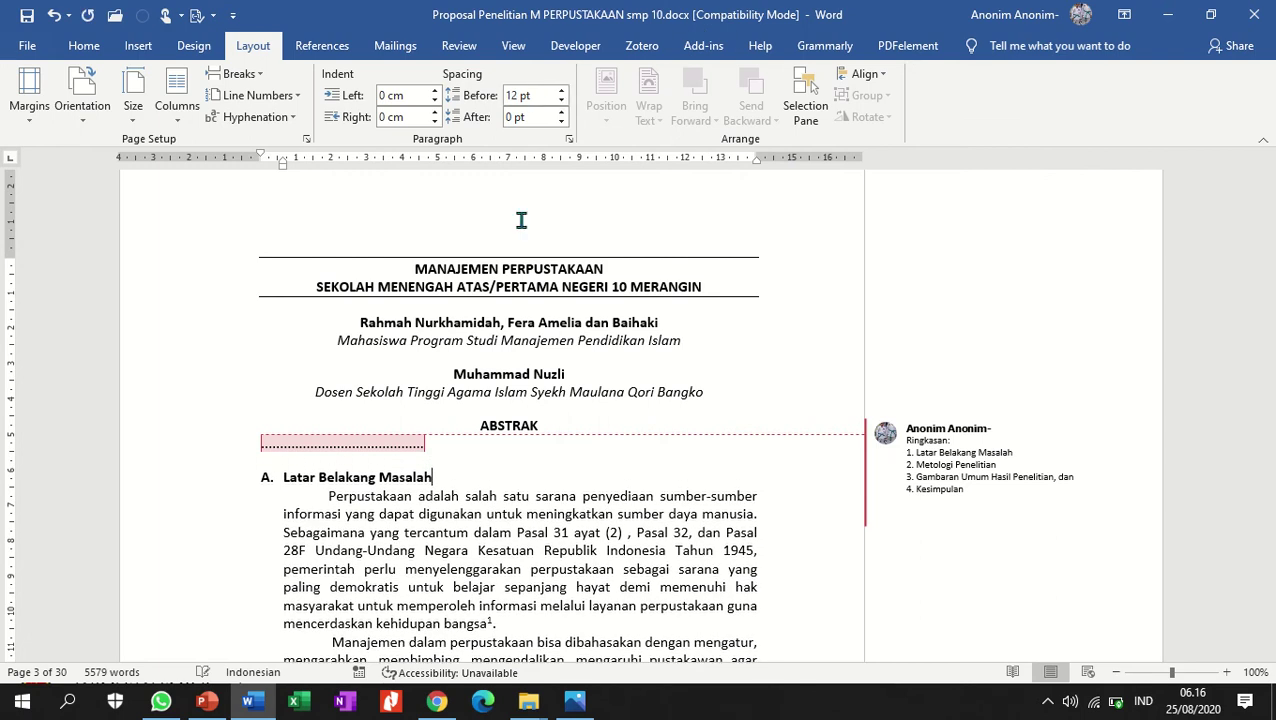
Replace the heading text "Latar Belakang Masalah" with "PENDAHULUAN" and remove its list letter and indent.
{"action": "left_click", "coordinate": [318, 477]}
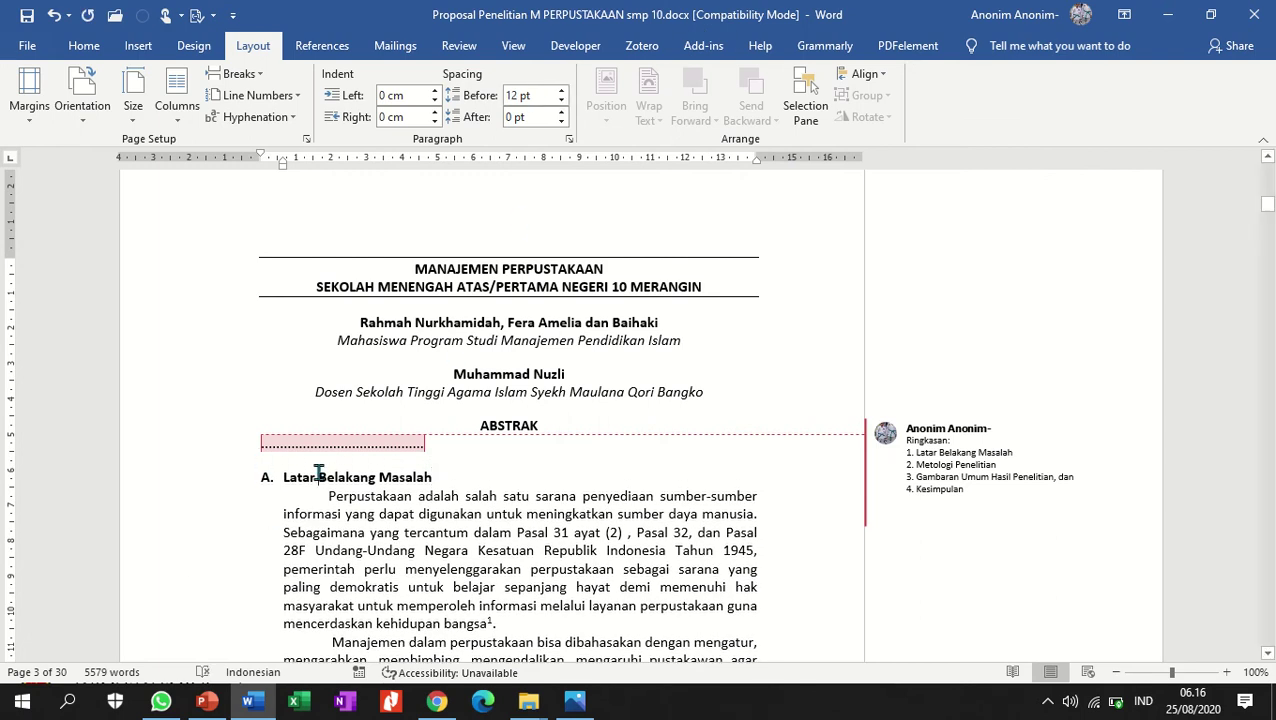
{"action": "left_click", "coordinate": [199, 480]}
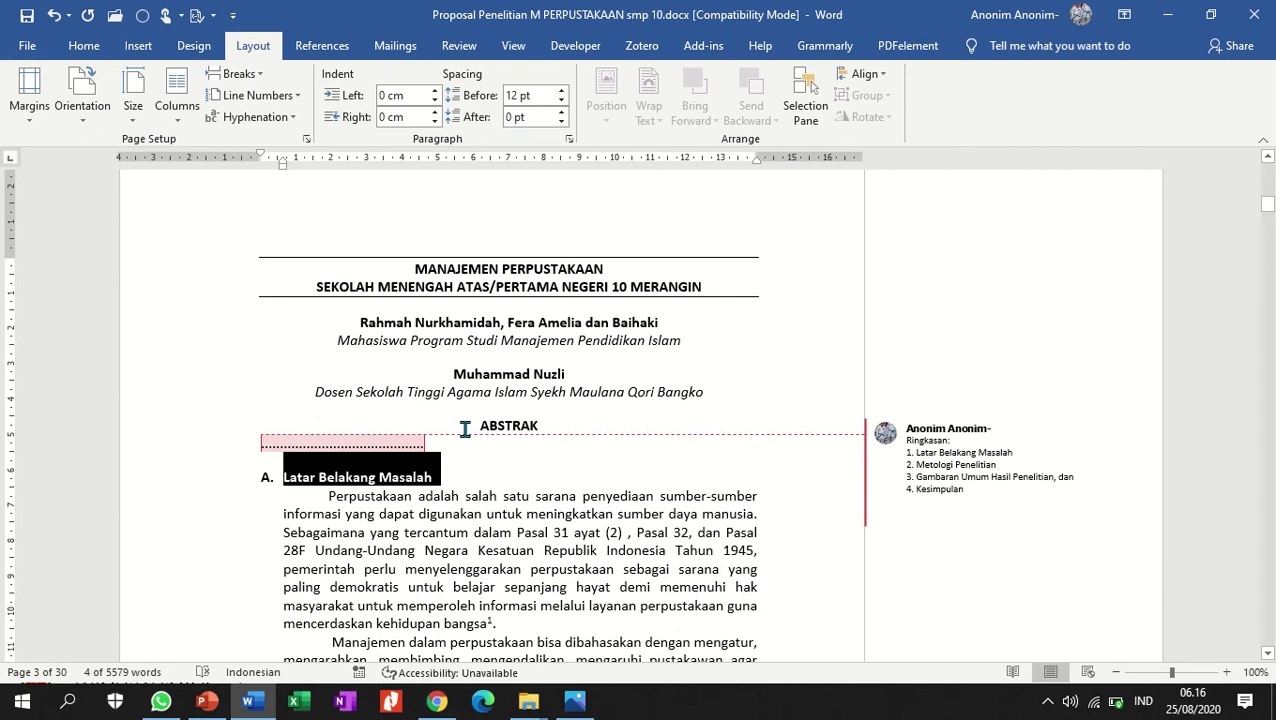
{"action": "type", "text": "PEDAN"}
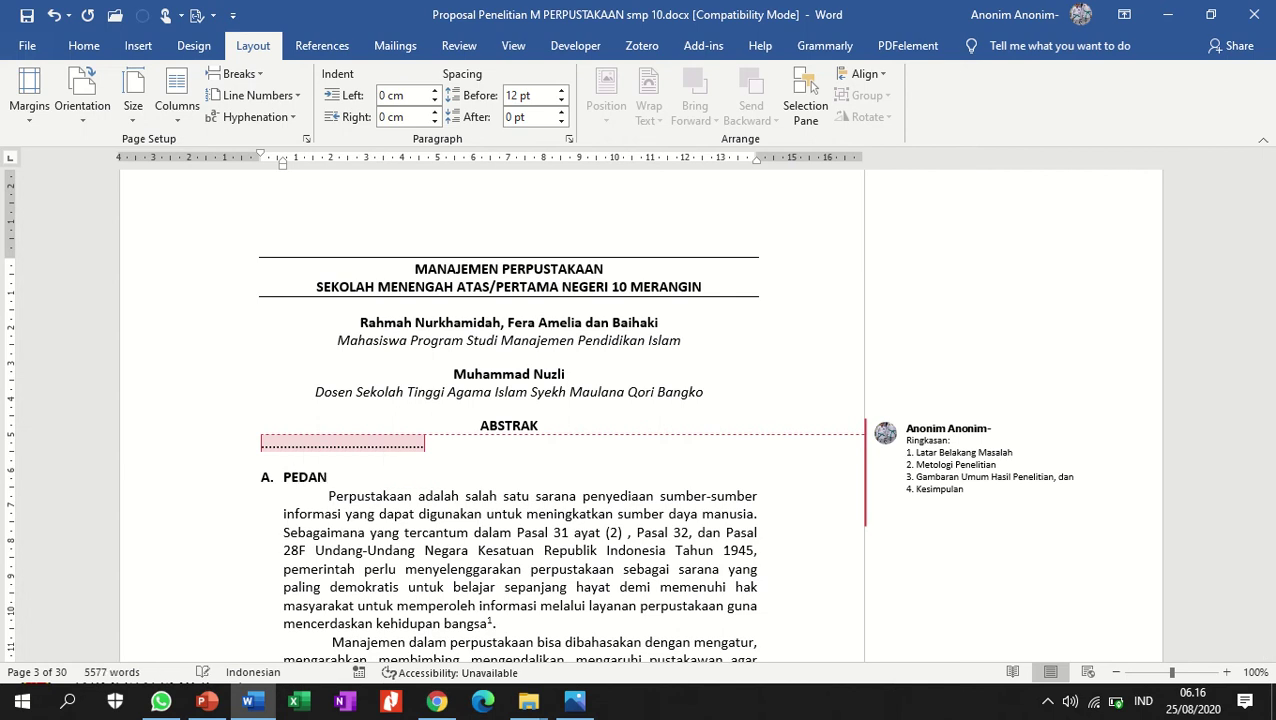
{"action": "key", "text": "BackSpace"}
{"action": "key", "text": "BackSpace"}
{"action": "key", "text": "BackSpace"}
{"action": "type", "text": "NDAHULUAN"}
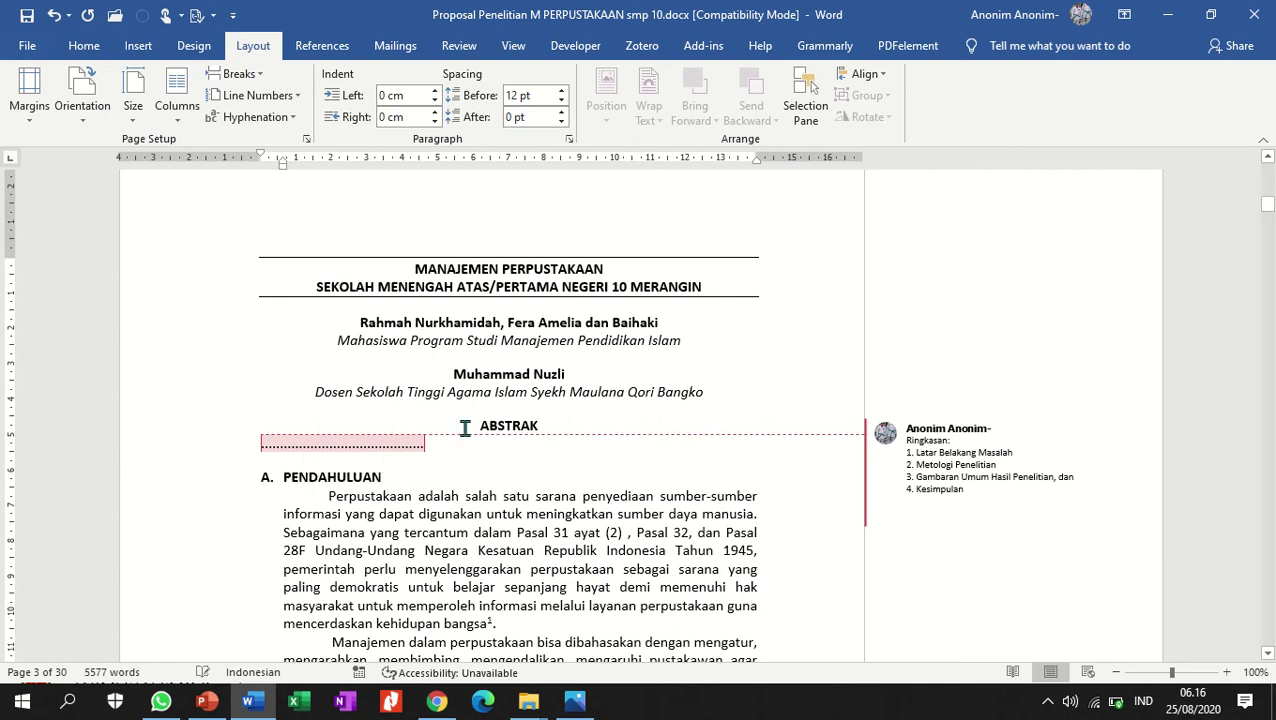
{"action": "key", "text": "Home"}
{"action": "key", "text": "BackSpace"}
{"action": "key", "text": "BackSpace"}
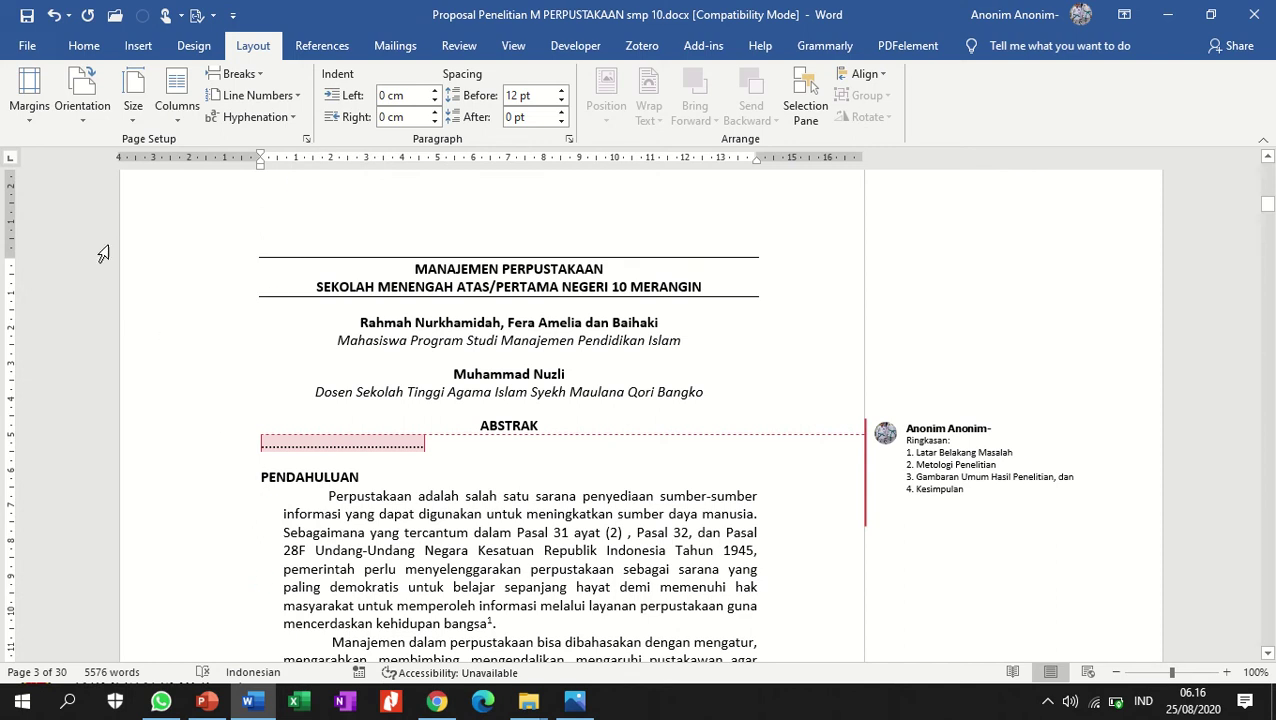
Check the section's margins and paper size in the page setup.
{"action": "double_click", "coordinate": [143, 160]}
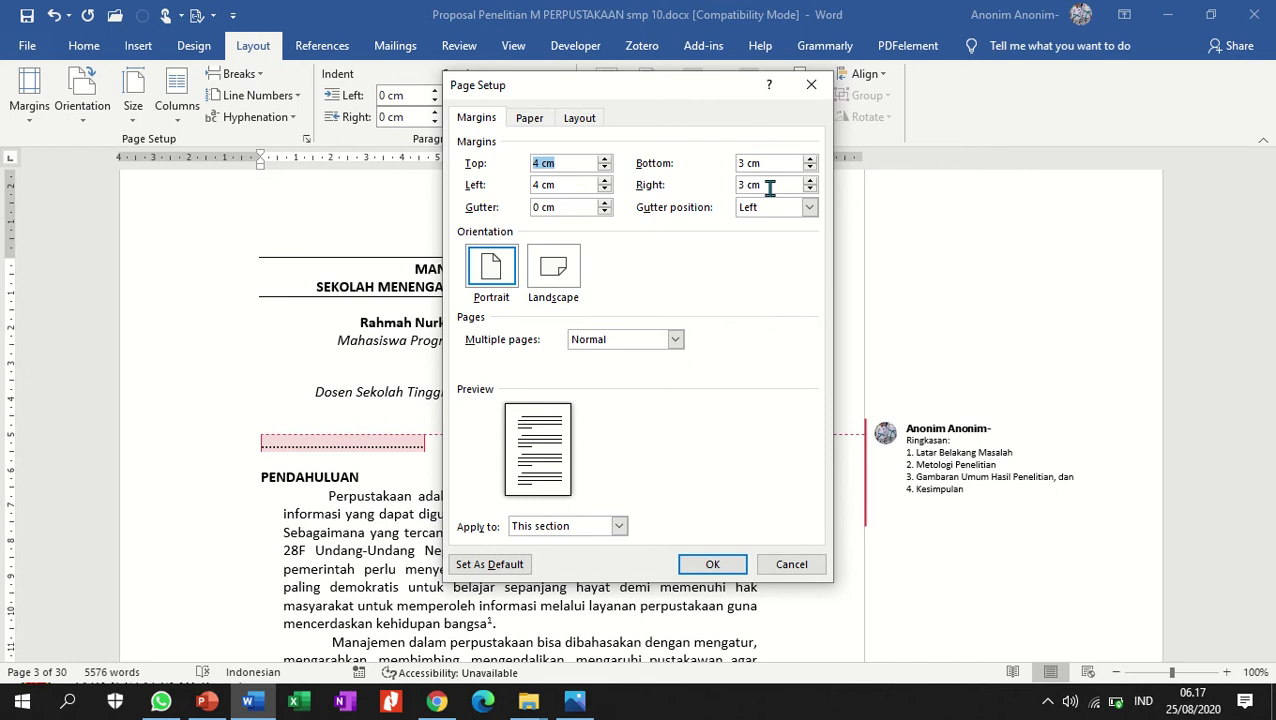
{"action": "left_click", "coordinate": [530, 118]}
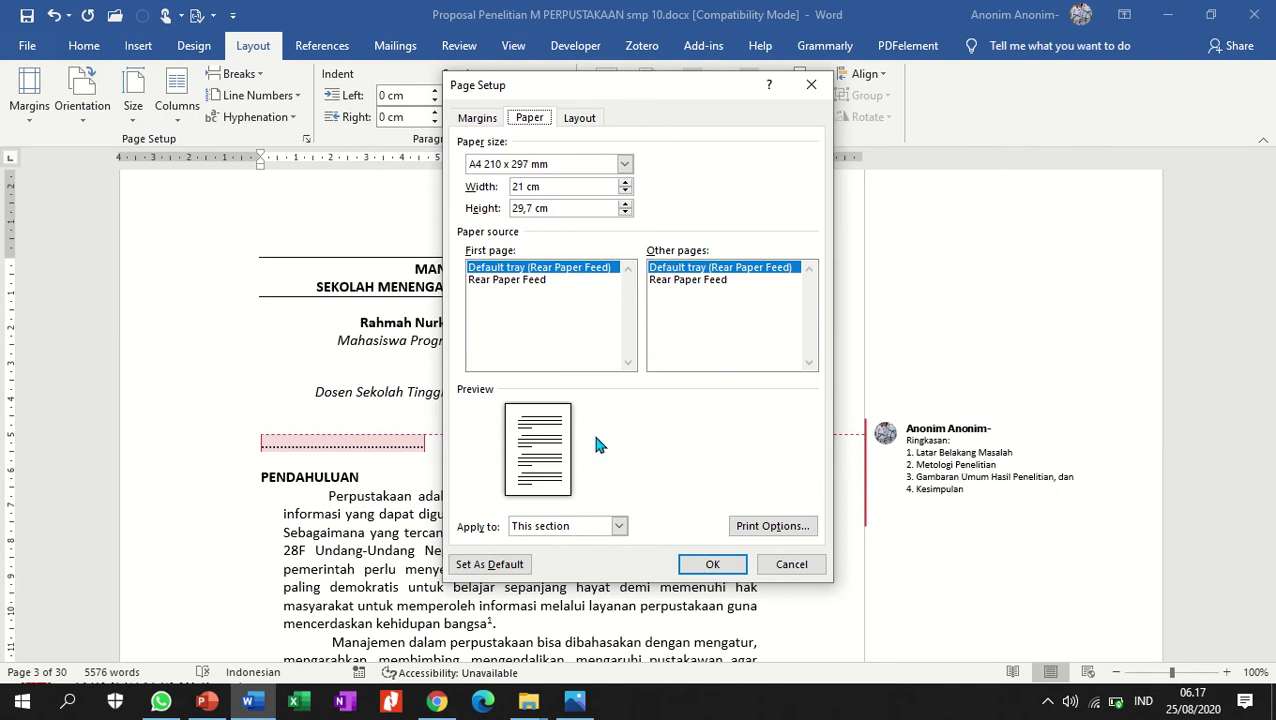
{"action": "left_click", "coordinate": [712, 564]}
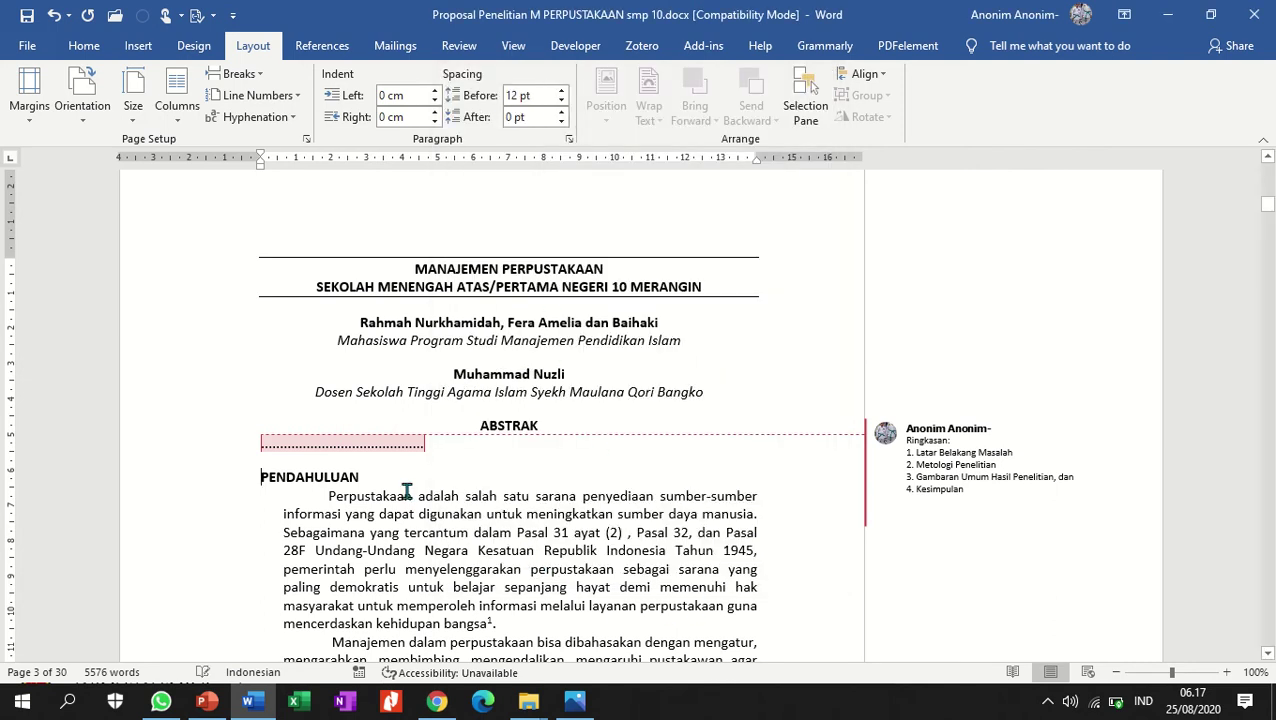
Decrease the left indent of the first paragraph under "PENDAHULUAN" to 0 cm.
{"action": "scroll", "coordinate": [407, 492], "scroll_direction": "down", "scroll_amount": 2}
{"action": "left_click", "coordinate": [318, 378]}
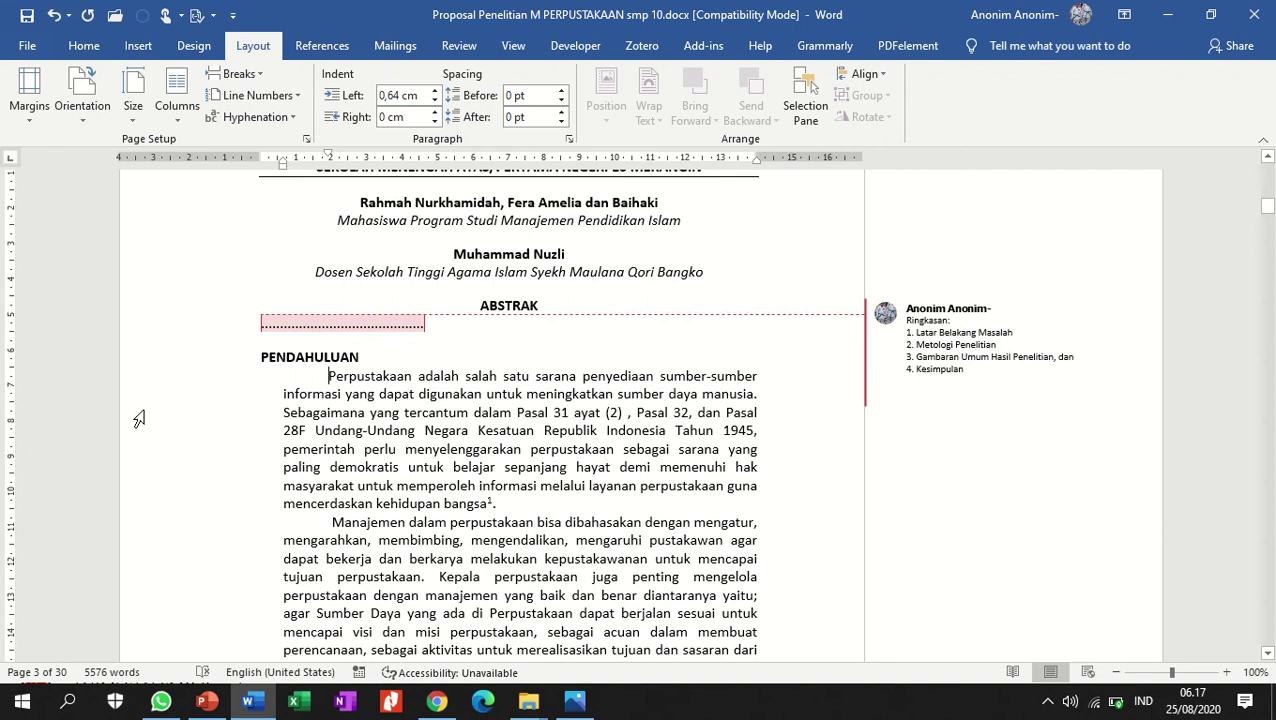
{"action": "key", "text": "ctrl+shift+m"}
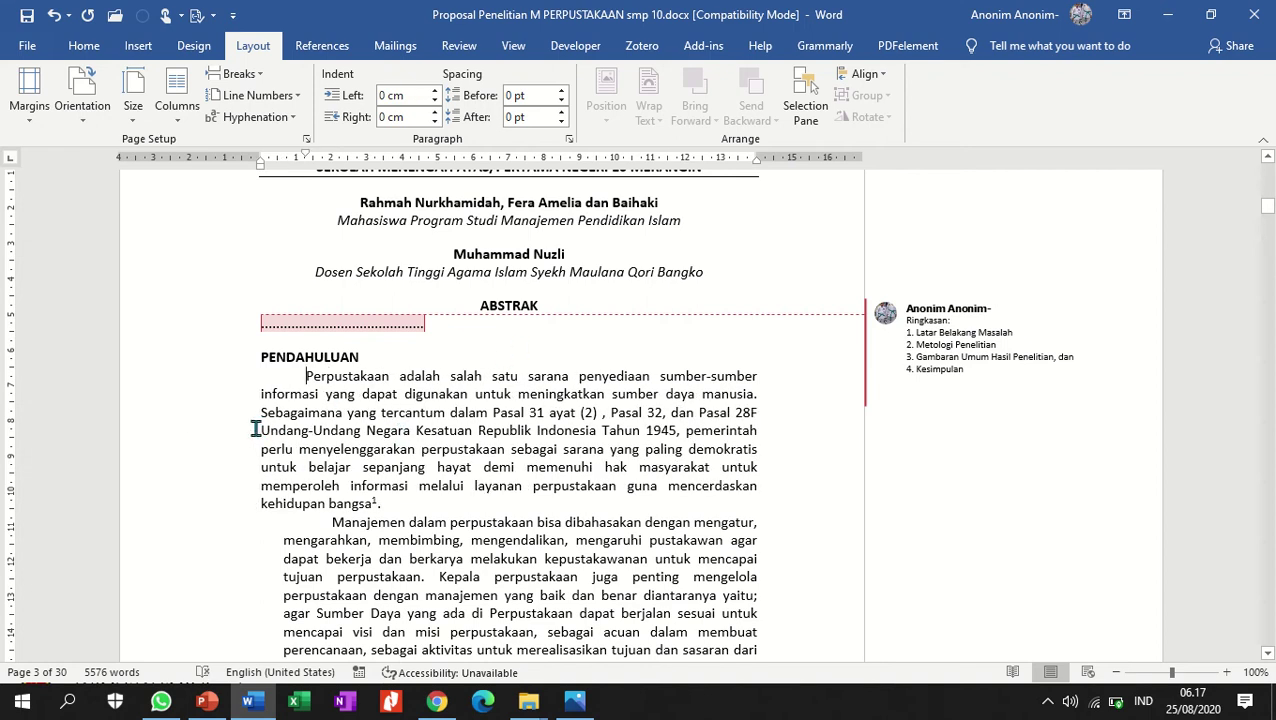
{"action": "scroll", "coordinate": [337, 408], "scroll_direction": "down", "scroll_amount": 3}
{"action": "scroll", "coordinate": [350, 380], "scroll_direction": "up", "scroll_amount": 2}
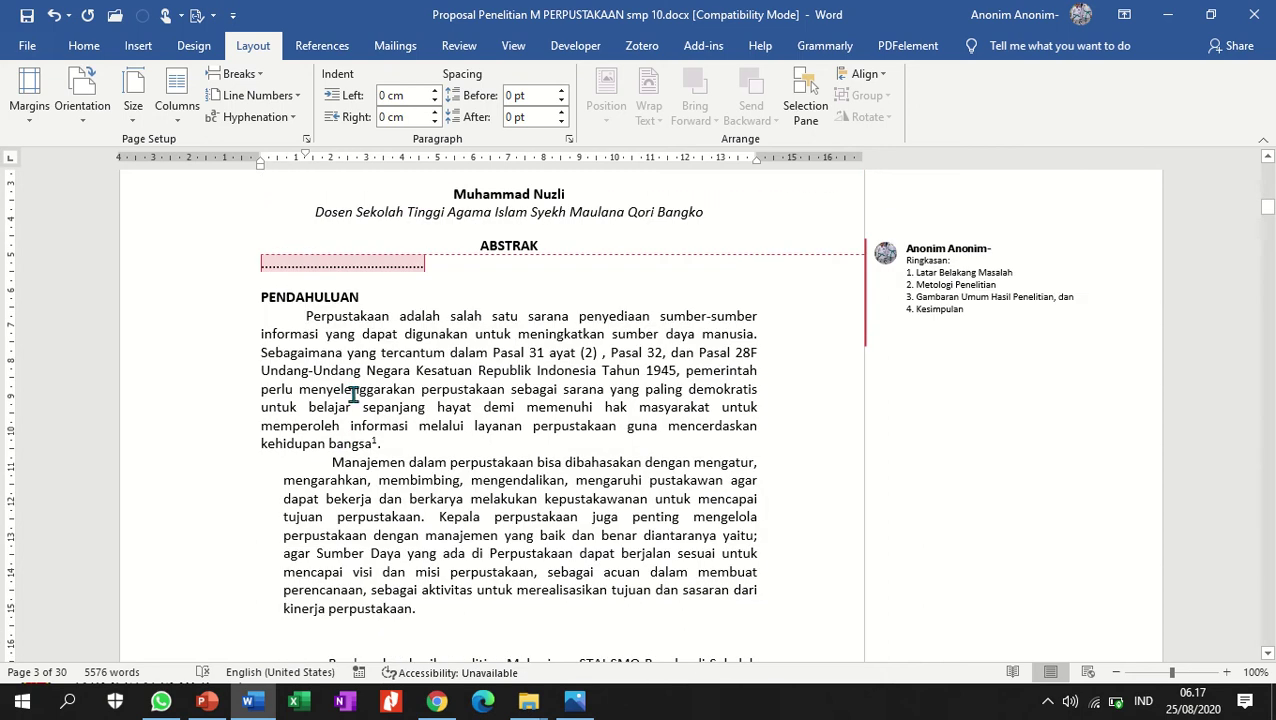
Check the indentation and special indent options of the dotted line under "ABSTRAK" in the paragraph settings.
{"action": "left_click", "coordinate": [335, 466]}
{"action": "scroll", "coordinate": [365, 435], "scroll_direction": "up", "scroll_amount": 4}
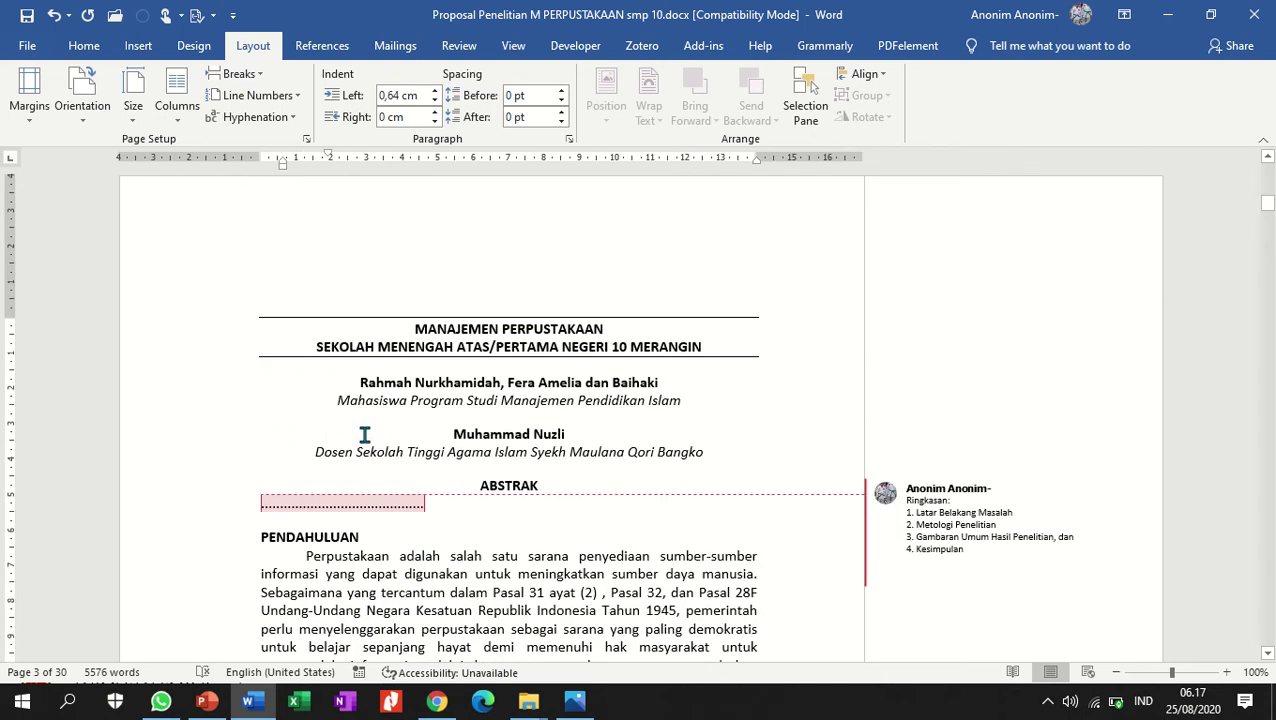
{"action": "left_click", "coordinate": [260, 507]}
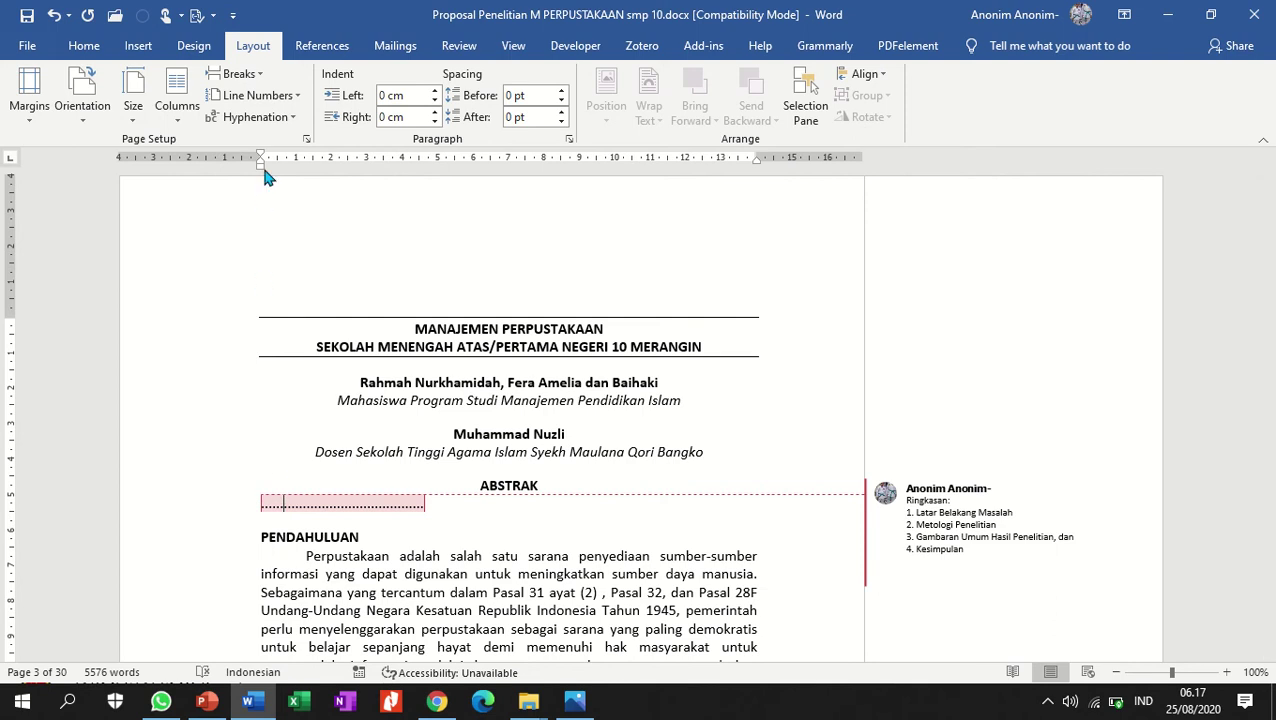
{"action": "left_click", "coordinate": [568, 138]}
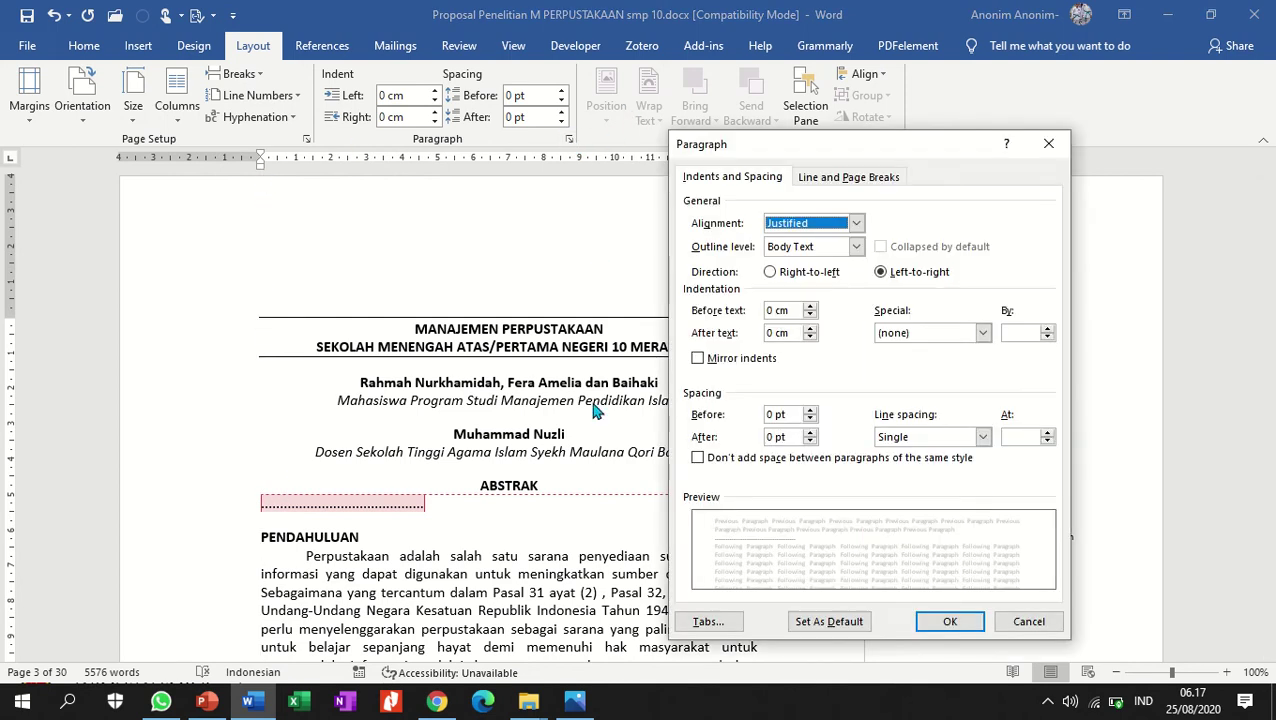
{"action": "left_click", "coordinate": [920, 338]}
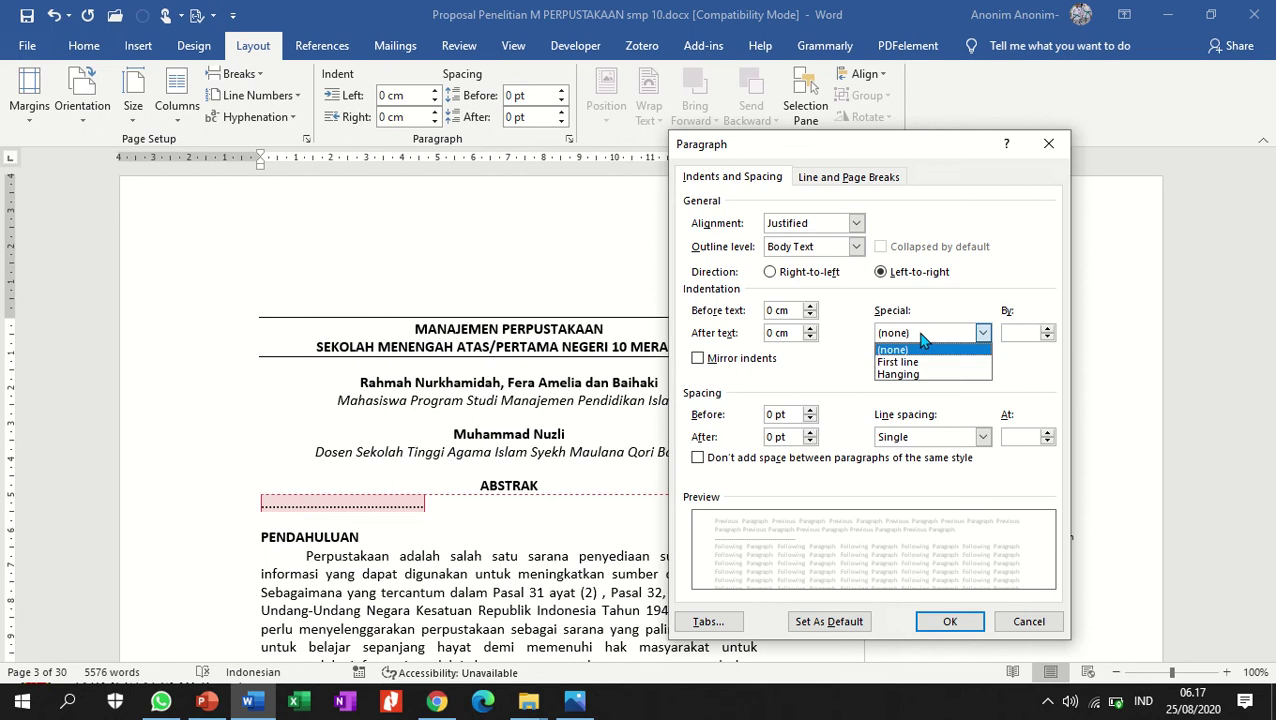
{"action": "left_click", "coordinate": [921, 335]}
{"action": "left_click", "coordinate": [352, 602]}
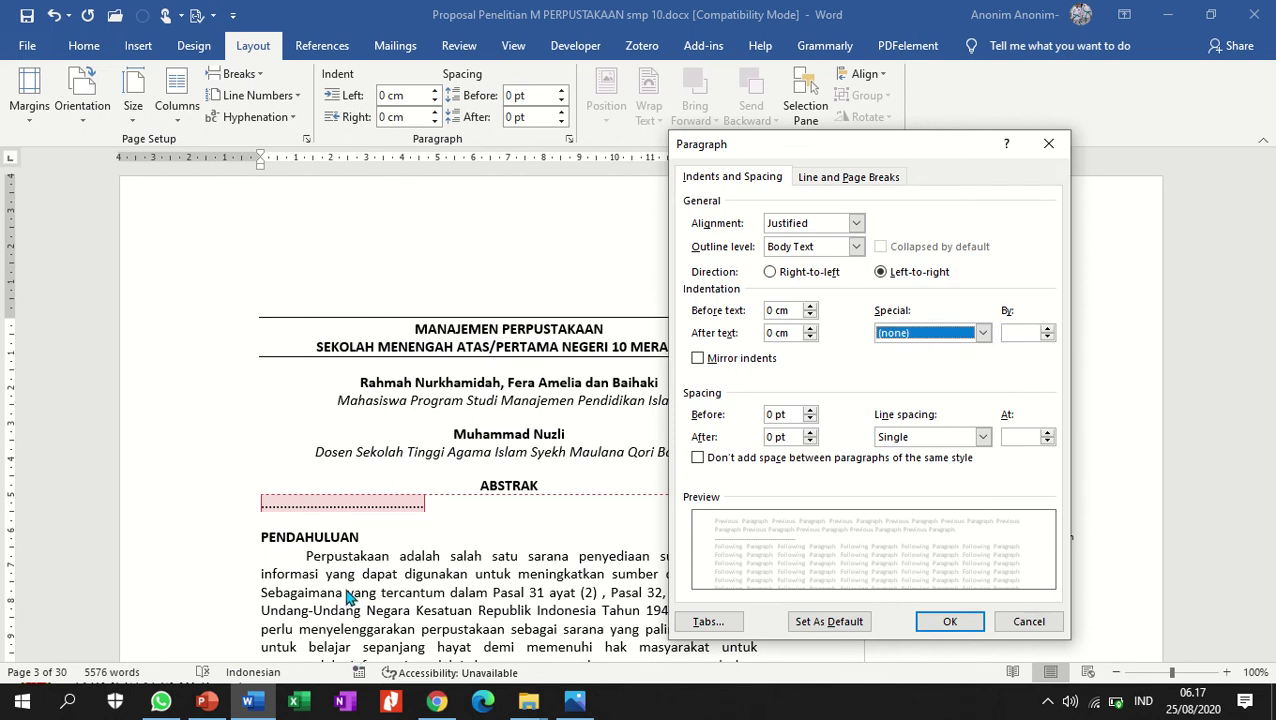
{"action": "left_click", "coordinate": [1029, 621]}
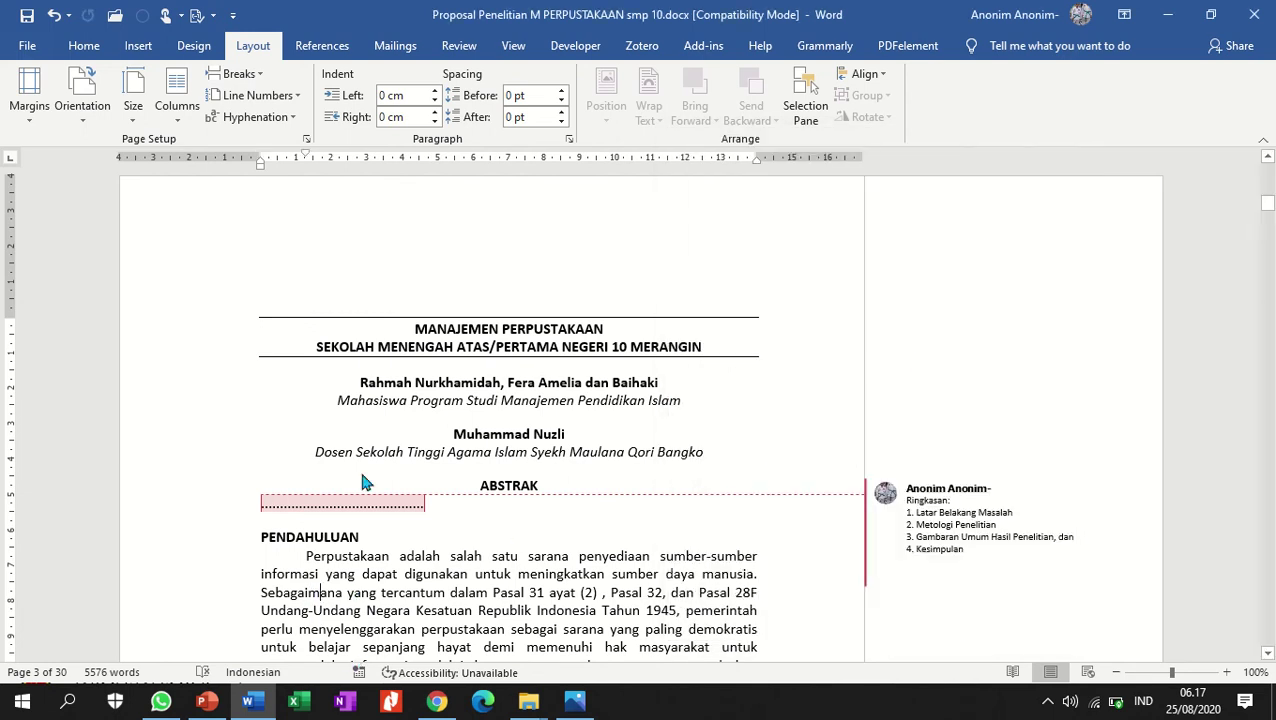
Check the first-line indent of the first paragraph under "PENDAHULUAN" in the paragraph settings.
{"action": "scroll", "coordinate": [367, 455], "scroll_direction": "down", "scroll_amount": 2}
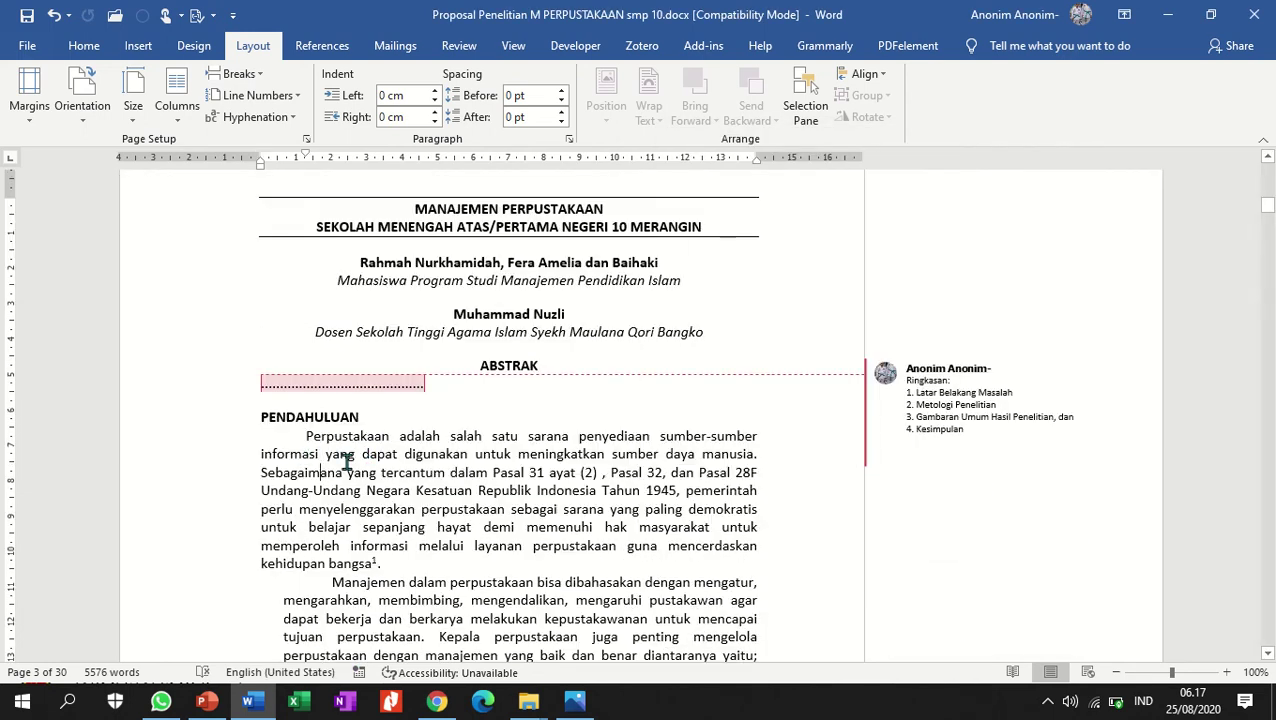
{"action": "left_click", "coordinate": [568, 138]}
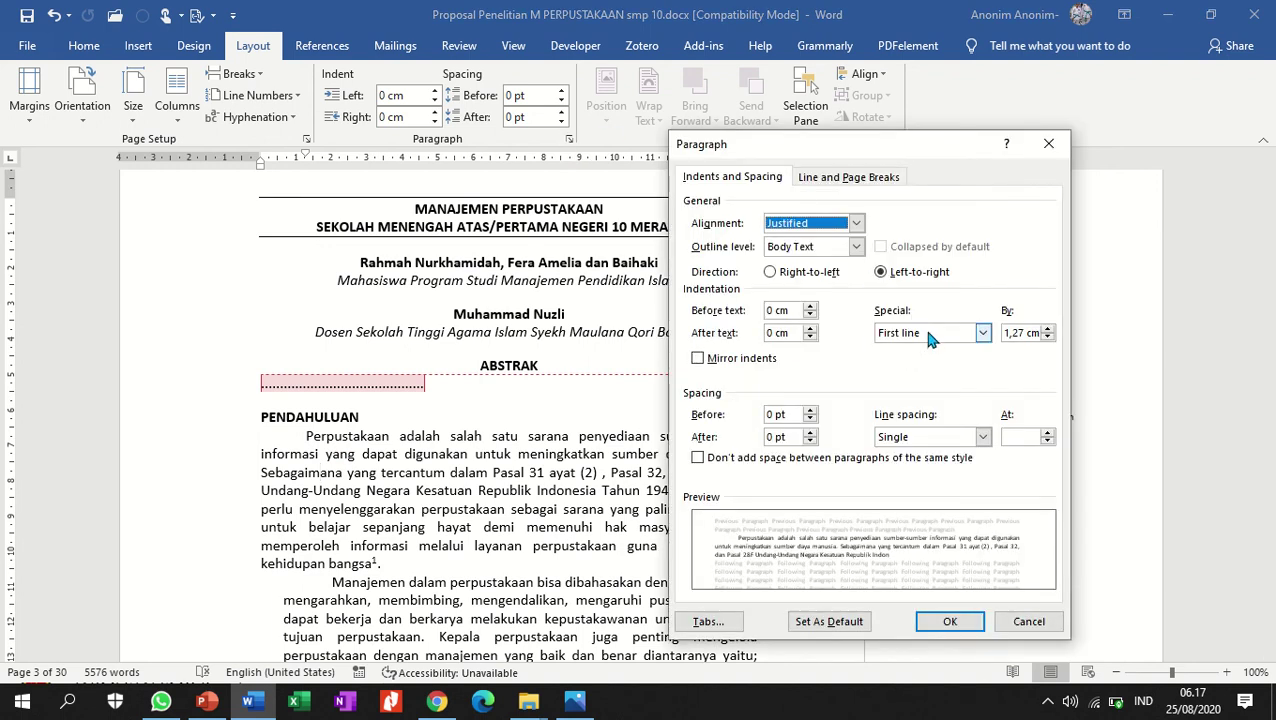
{"action": "left_click_drag", "start_coordinate": [1022, 336], "coordinate": [1004, 334]}
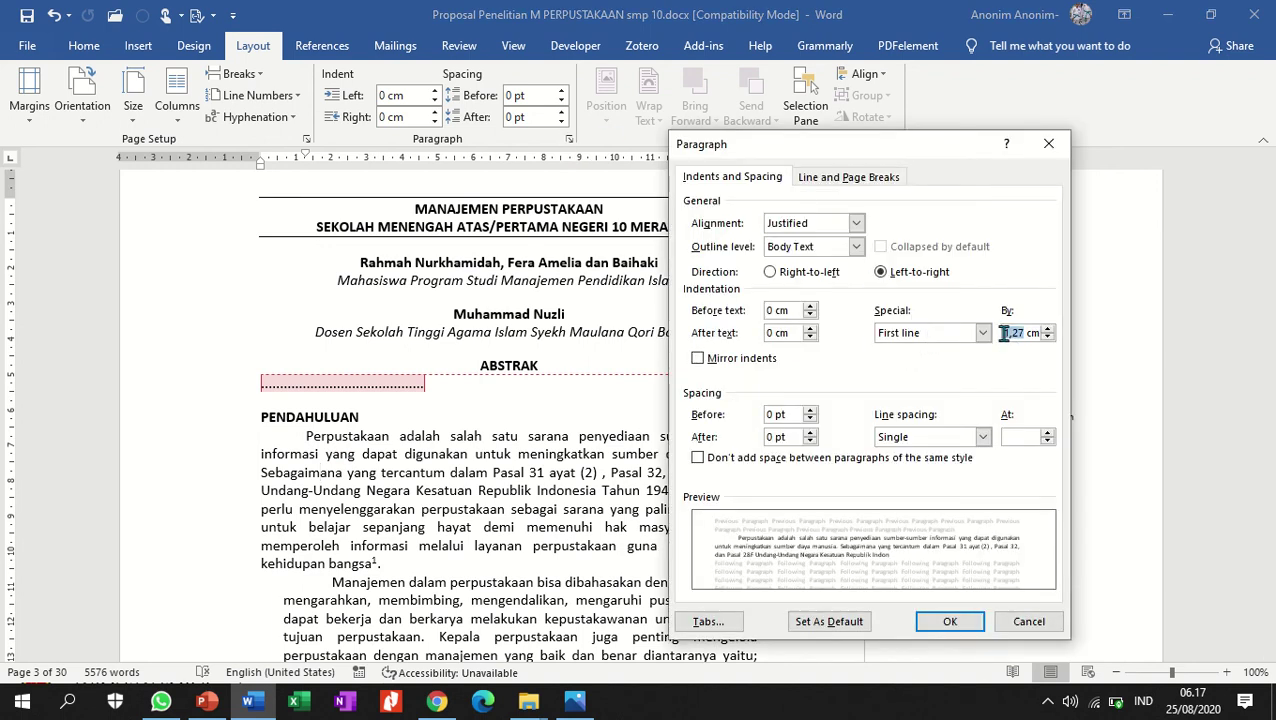
{"action": "left_click", "coordinate": [1034, 622]}
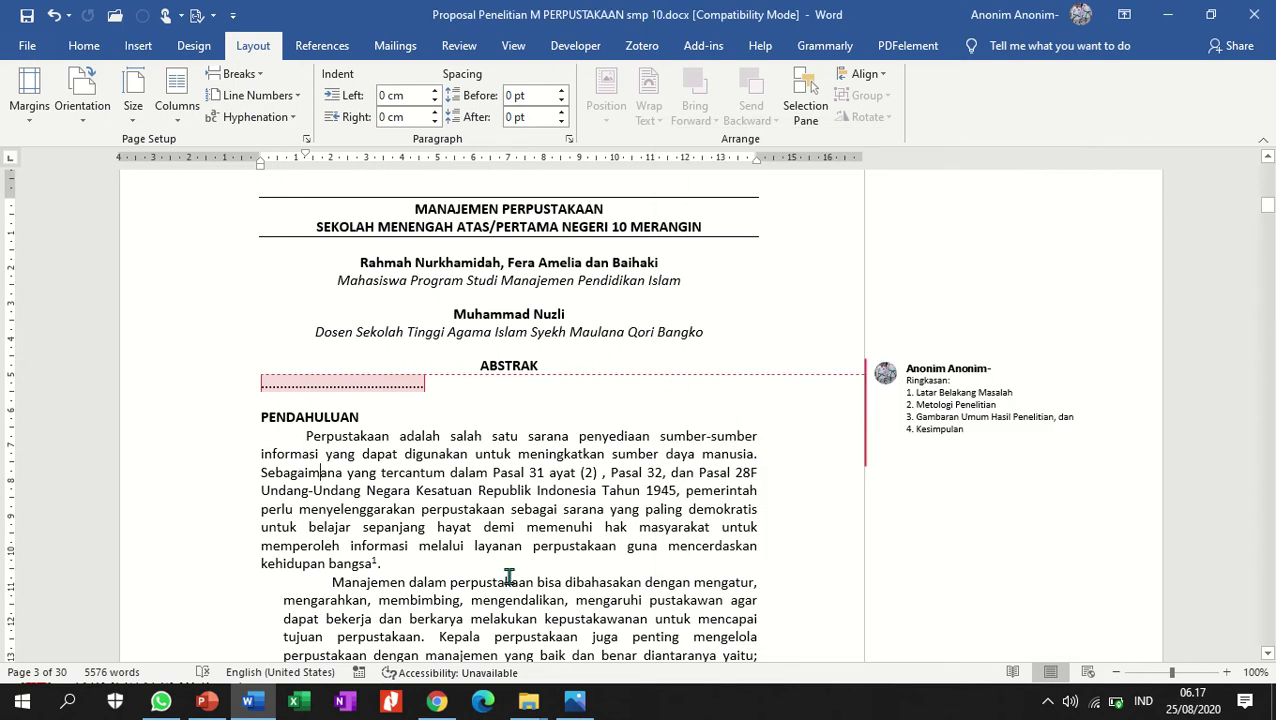
Comment the passage from "Pasal 31 ayat (2)" to "kehidupan bangsa" with "Buku Undang-undang atau Web Perpustakaan Nasional".
{"action": "scroll", "coordinate": [354, 488], "scroll_direction": "down", "scroll_amount": 2}
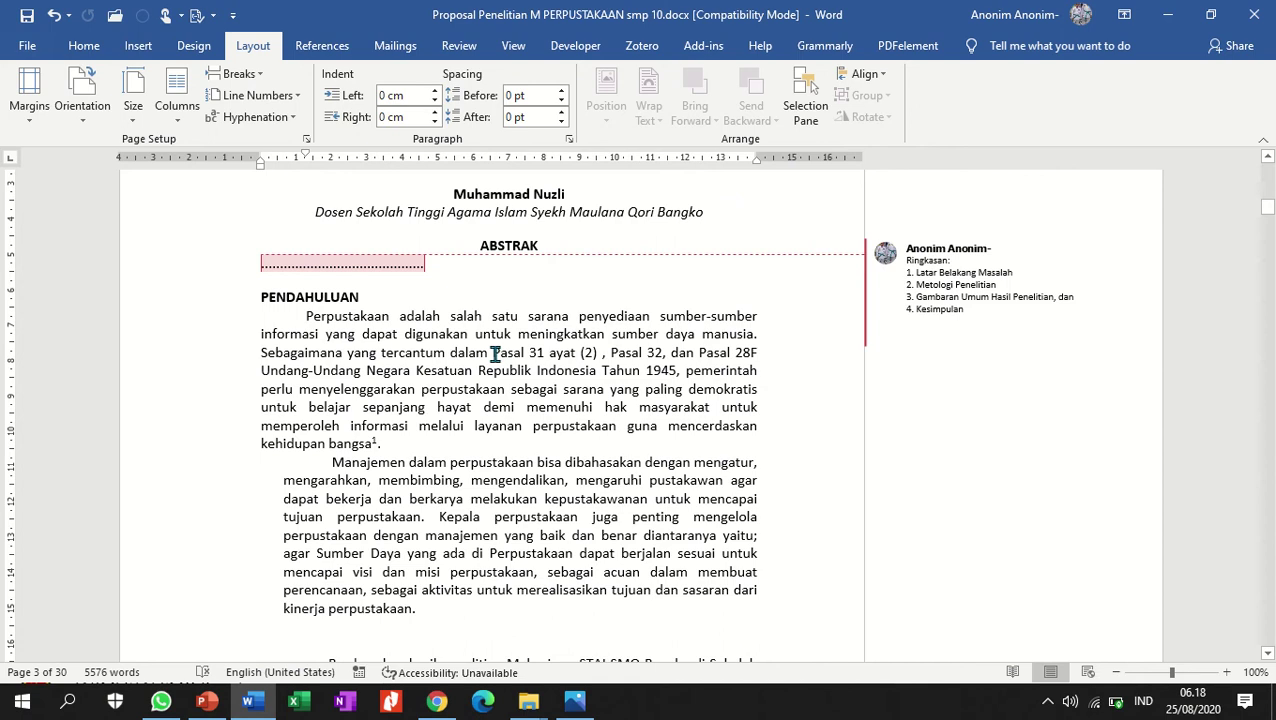
{"action": "left_click_drag", "start_coordinate": [493, 354], "coordinate": [667, 370]}
{"action": "left_click_drag", "start_coordinate": [583, 399], "coordinate": [375, 442]}
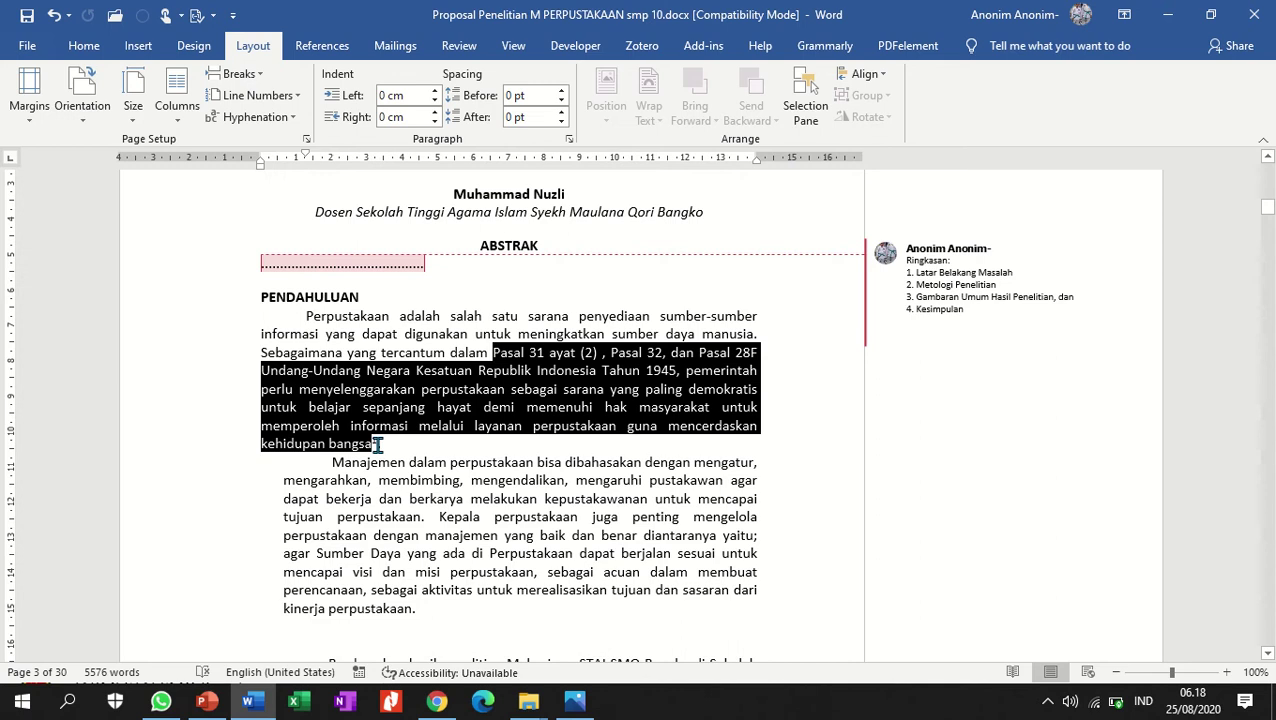
{"action": "left_click_drag", "start_coordinate": [377, 445], "coordinate": [377, 445]}
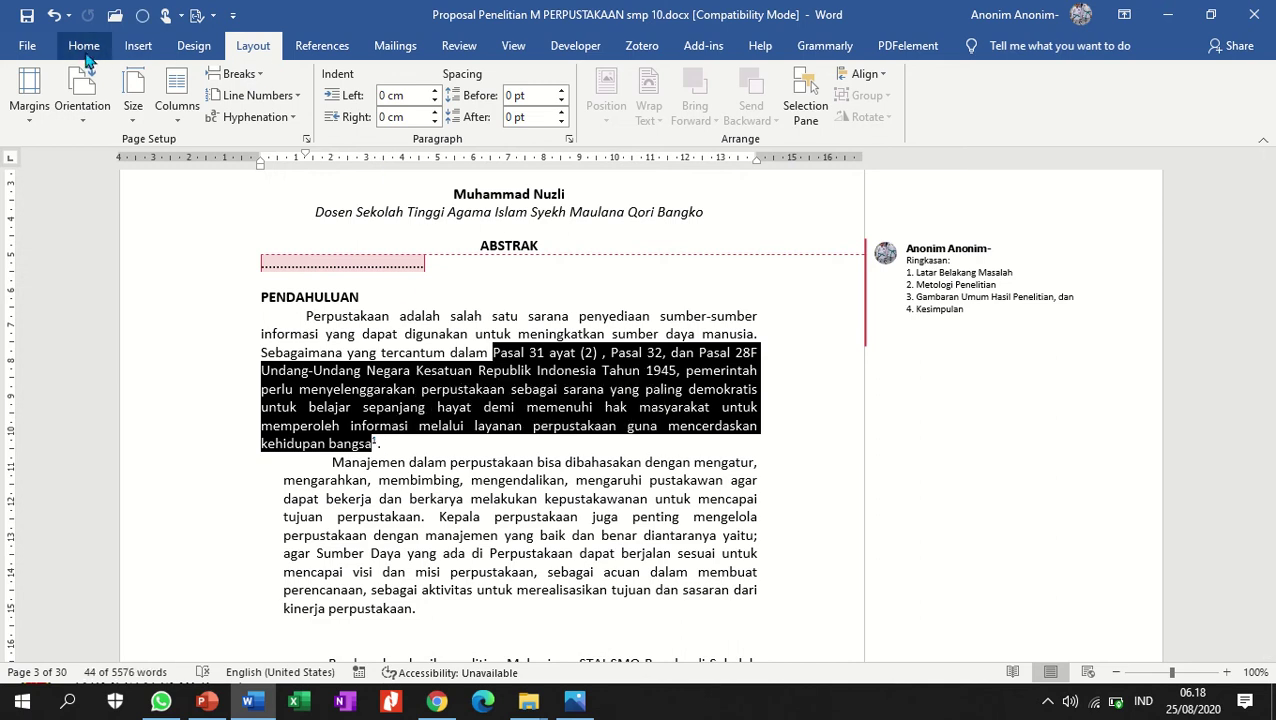
{"action": "left_click", "coordinate": [459, 45]}
{"action": "left_click", "coordinate": [445, 100]}
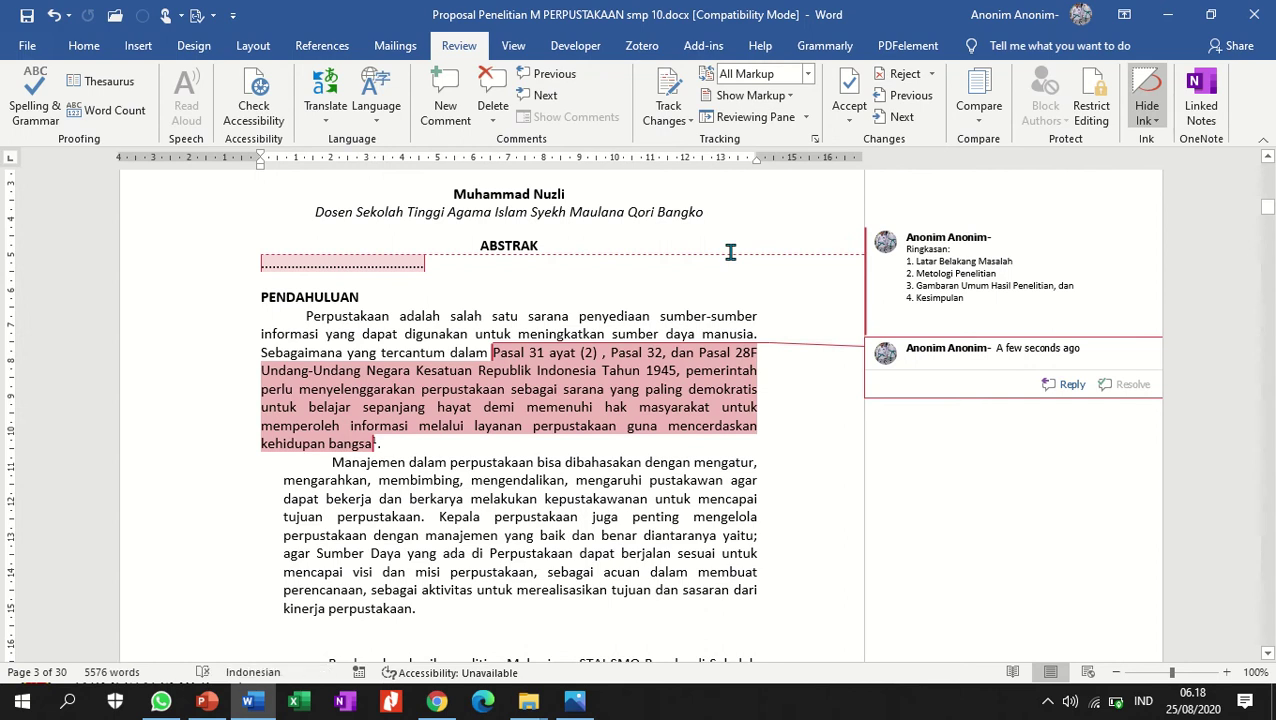
{"action": "type", "text": "Buku Undang-undang atau"}
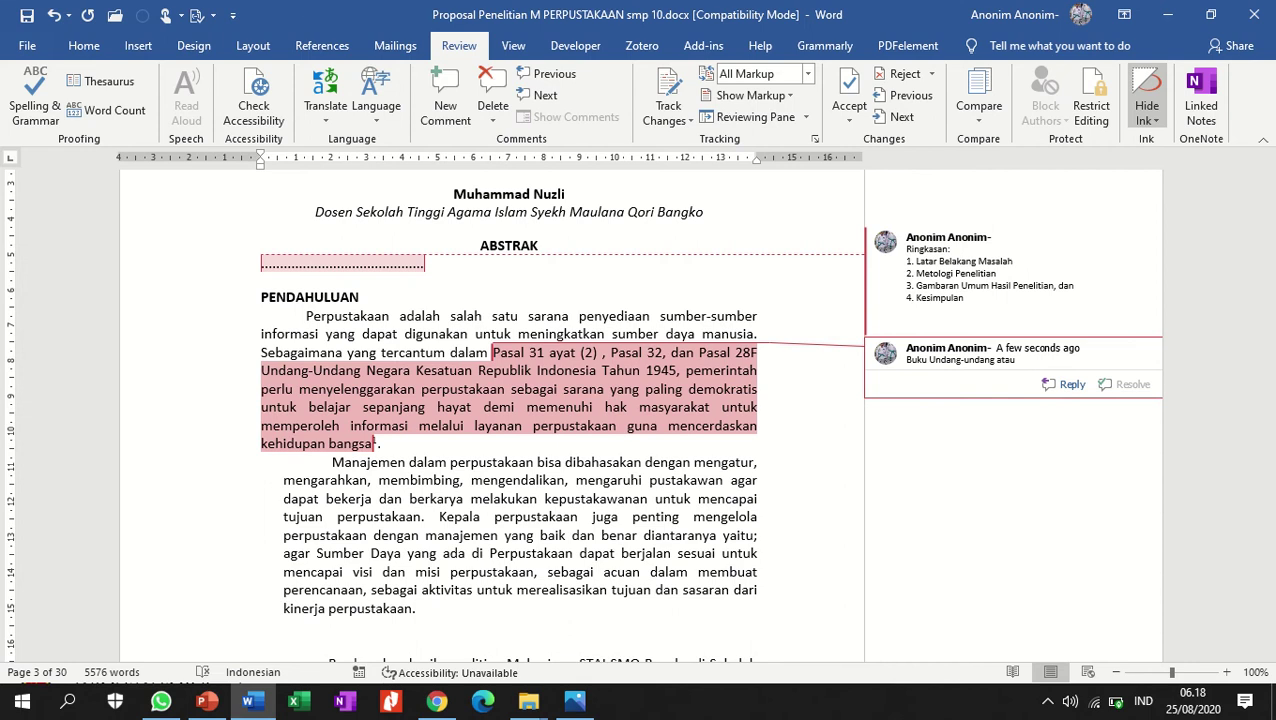
{"action": "type", "text": "Web Perpustakaan Nasional"}
{"action": "left_click", "coordinate": [390, 480]}
Examine the web source cited in footnote 1 and compare it with the commented passage.
{"action": "scroll", "coordinate": [395, 475], "scroll_direction": "down", "scroll_amount": 7}
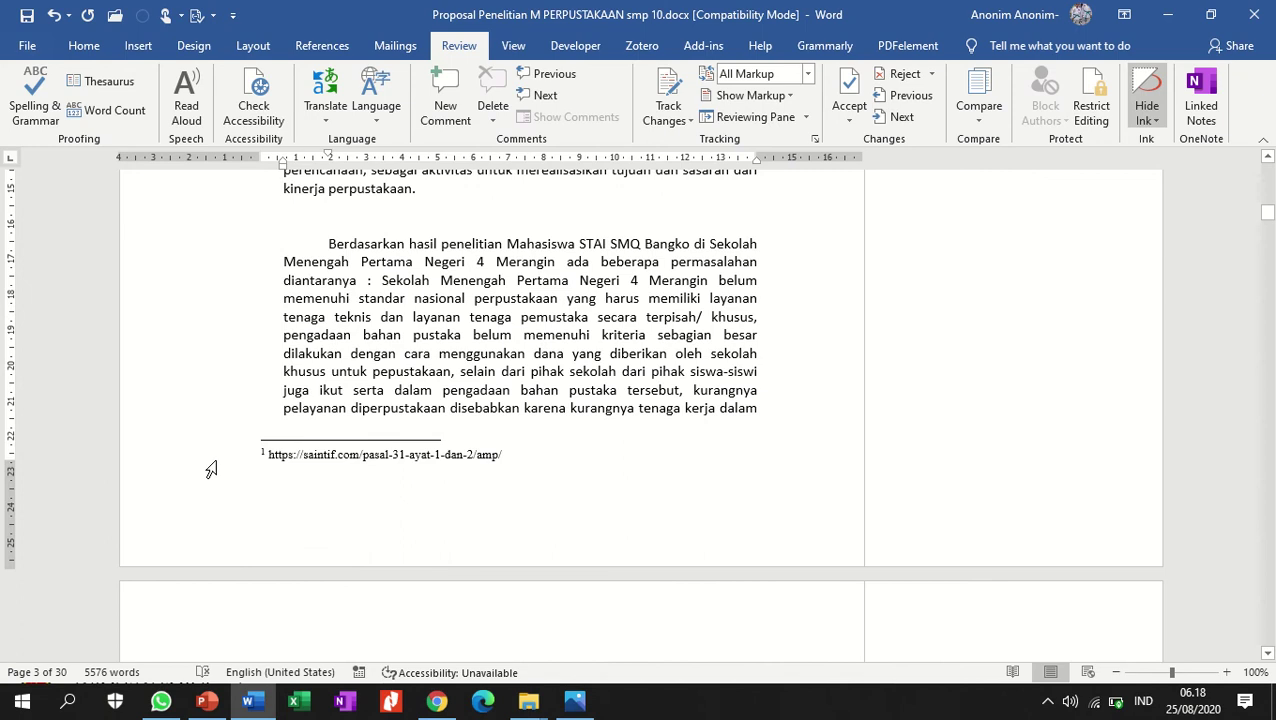
{"action": "left_click", "coordinate": [203, 465]}
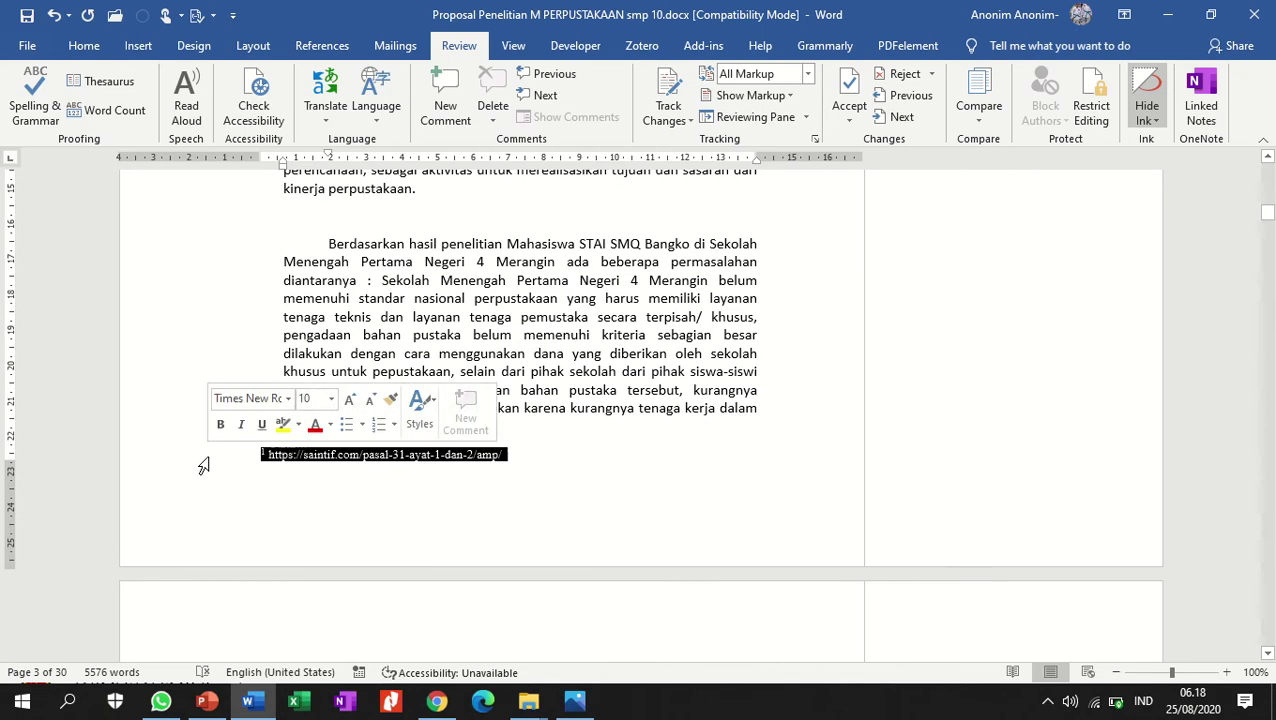
{"action": "left_click", "coordinate": [350, 459]}
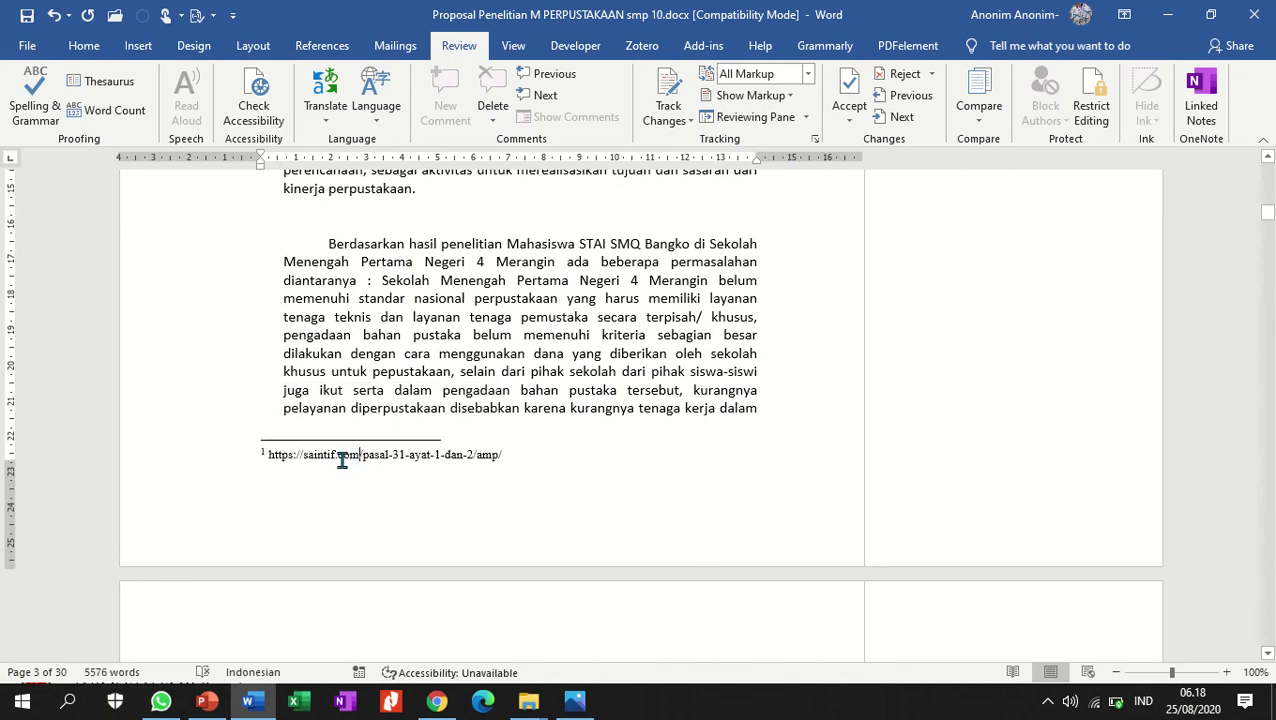
{"action": "left_click_drag", "start_coordinate": [315, 459], "coordinate": [351, 468]}
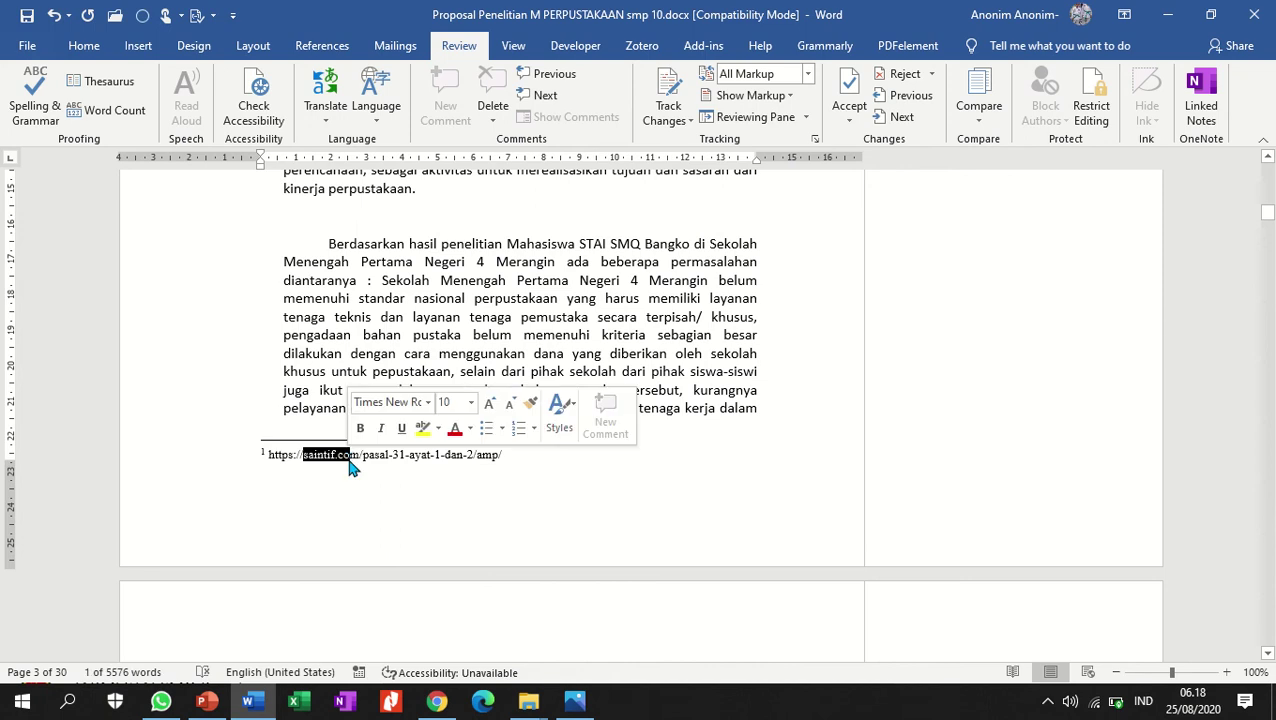
{"action": "scroll", "coordinate": [350, 465], "scroll_direction": "up", "scroll_amount": 4}
{"action": "scroll", "coordinate": [548, 290], "scroll_direction": "up", "scroll_amount": 3}
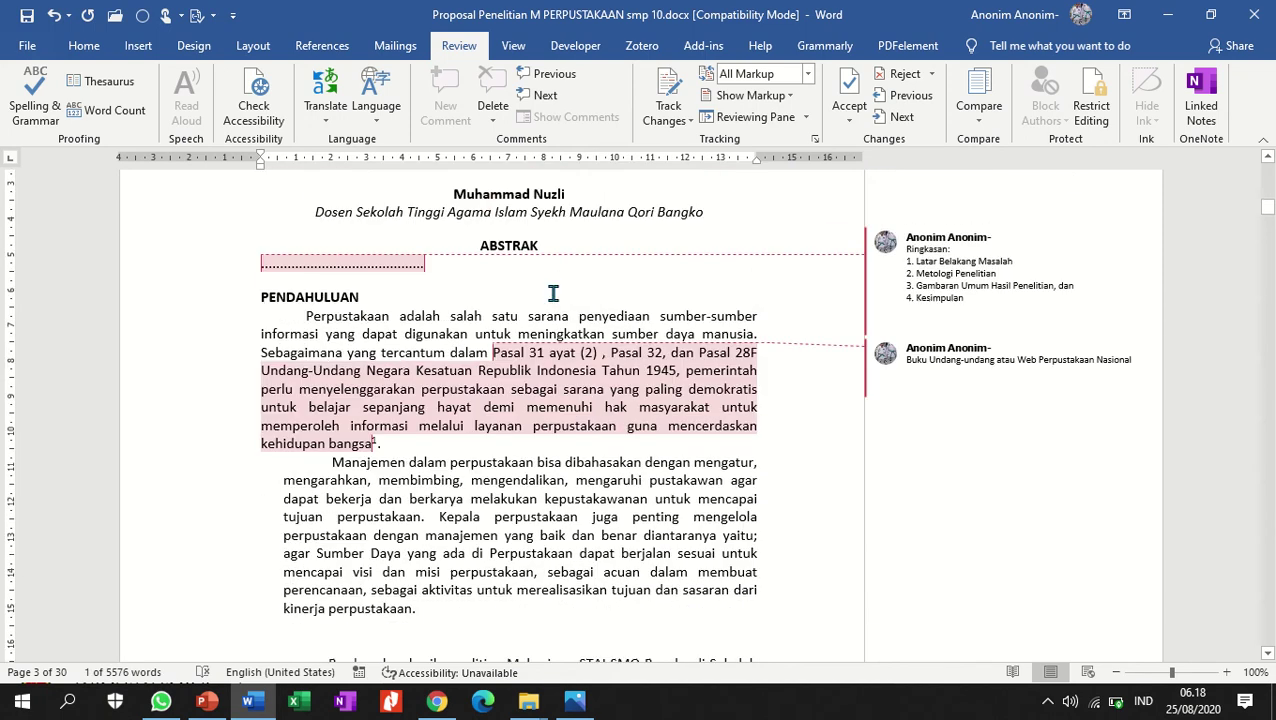
{"action": "left_click", "coordinate": [508, 368]}
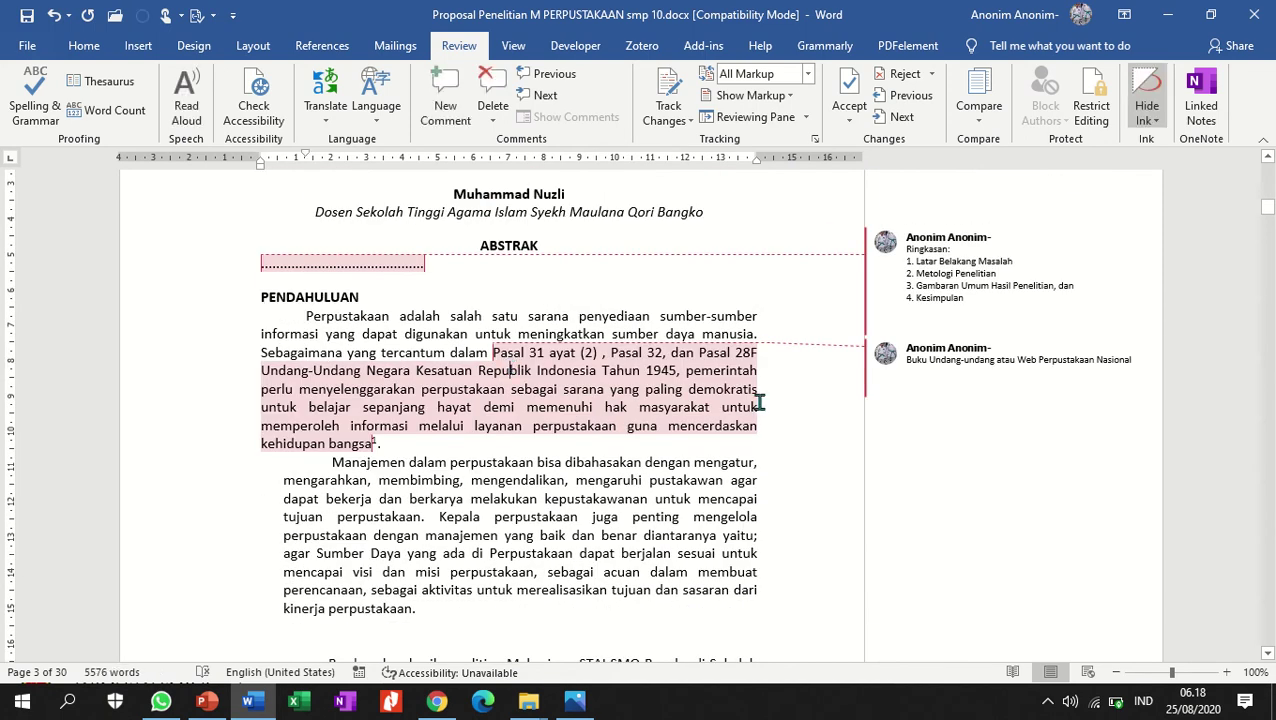
Copy the first "PENDAHULUAN" paragraph's formatting to the "Manajemen dalam perpustakaan" paragraph and set that paragraph's spacing before to 6 pt.
{"action": "scroll", "coordinate": [759, 402], "scroll_direction": "down", "scroll_amount": 2}
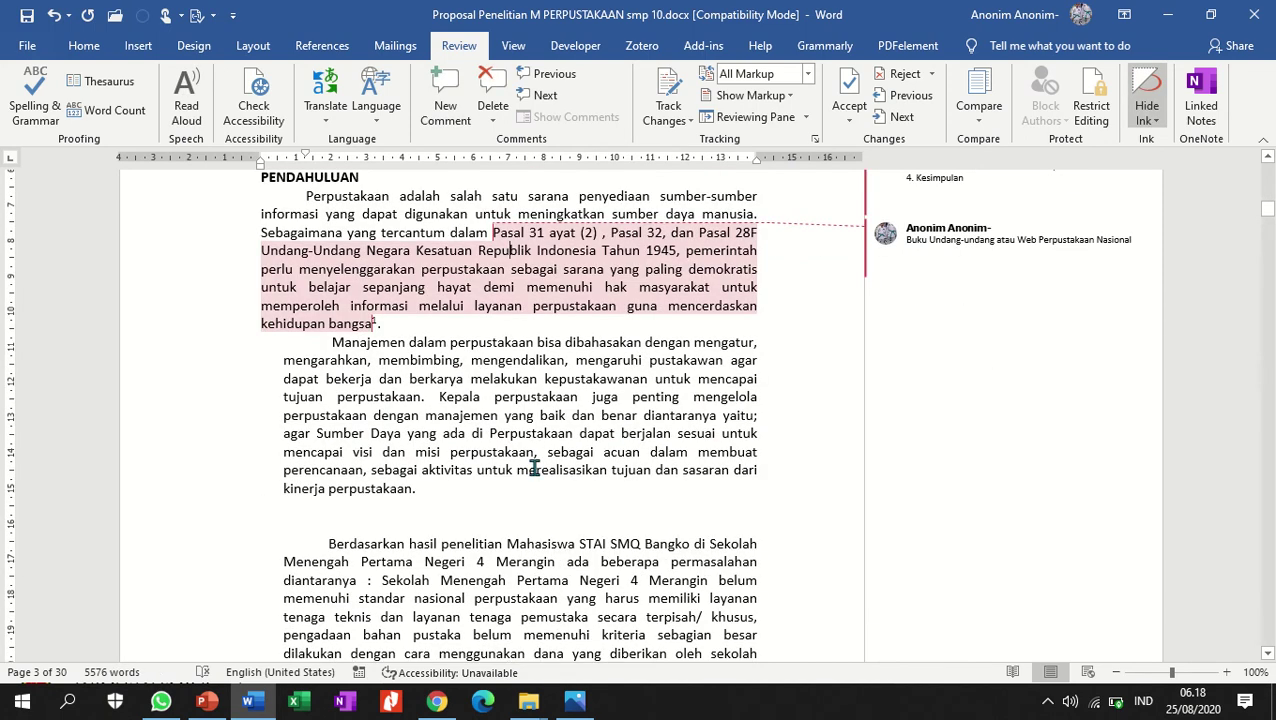
{"action": "left_click", "coordinate": [352, 360]}
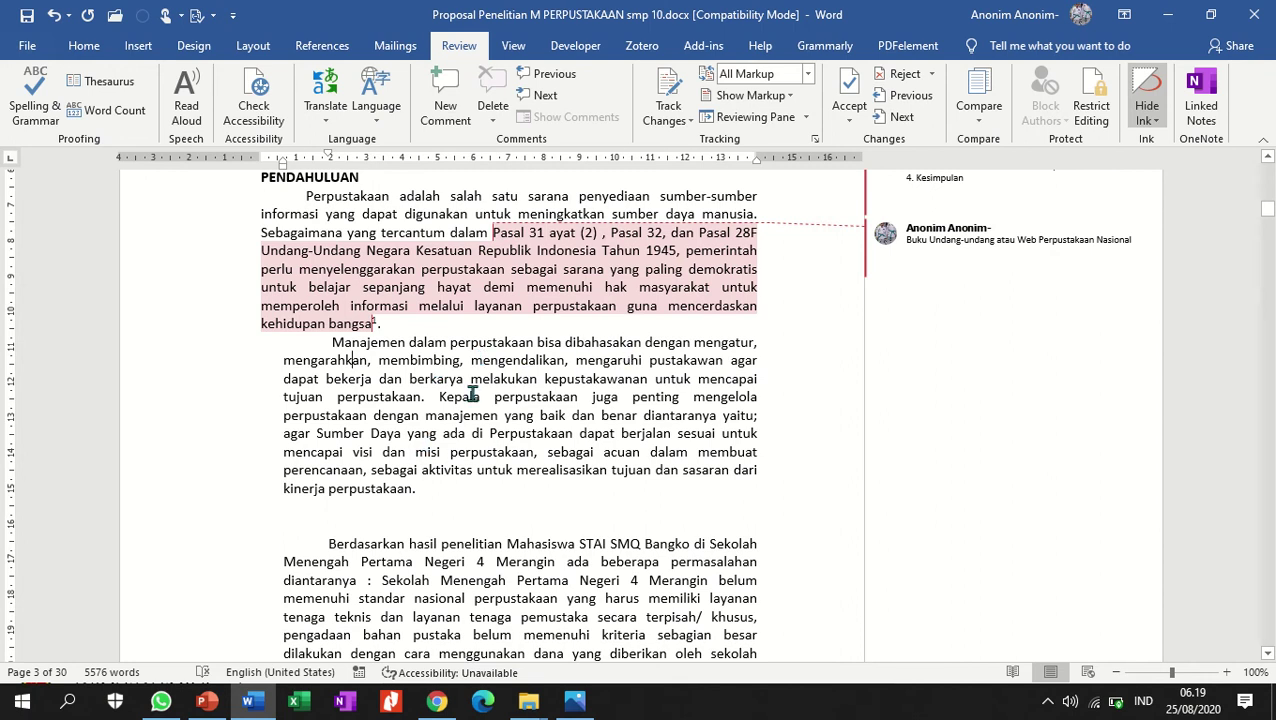
{"action": "left_click", "coordinate": [383, 213]}
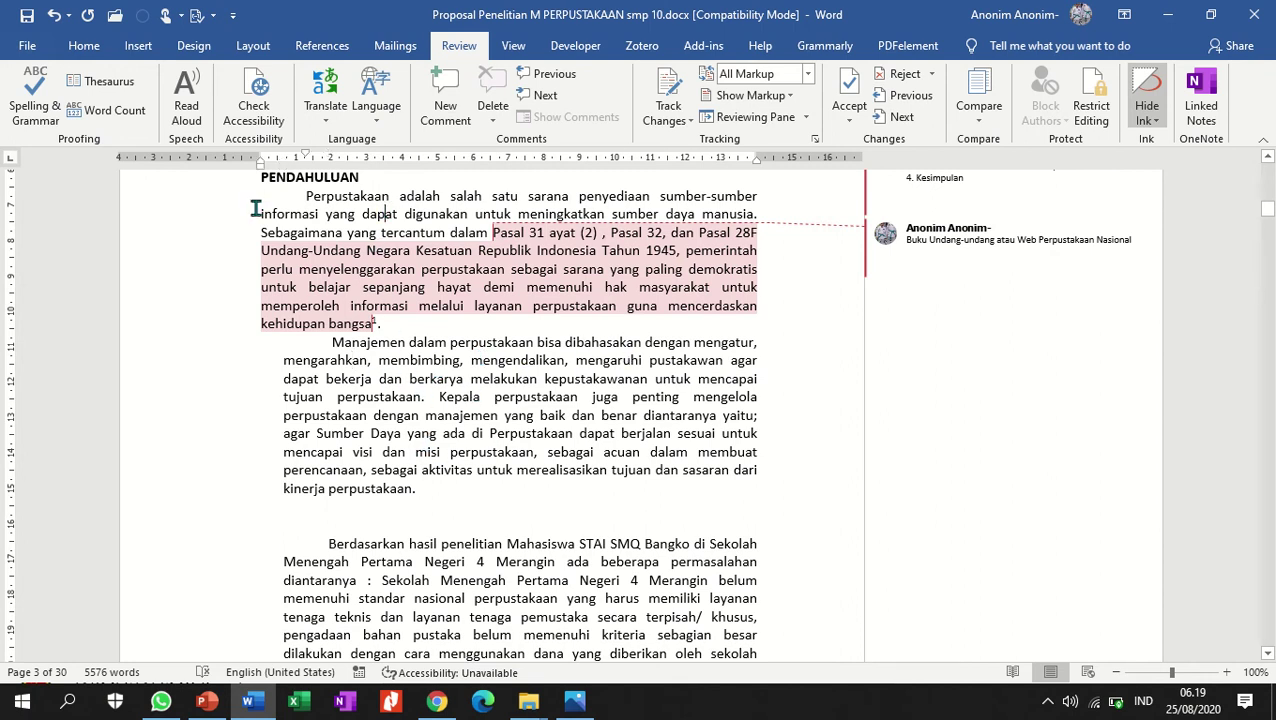
{"action": "left_click", "coordinate": [72, 50]}
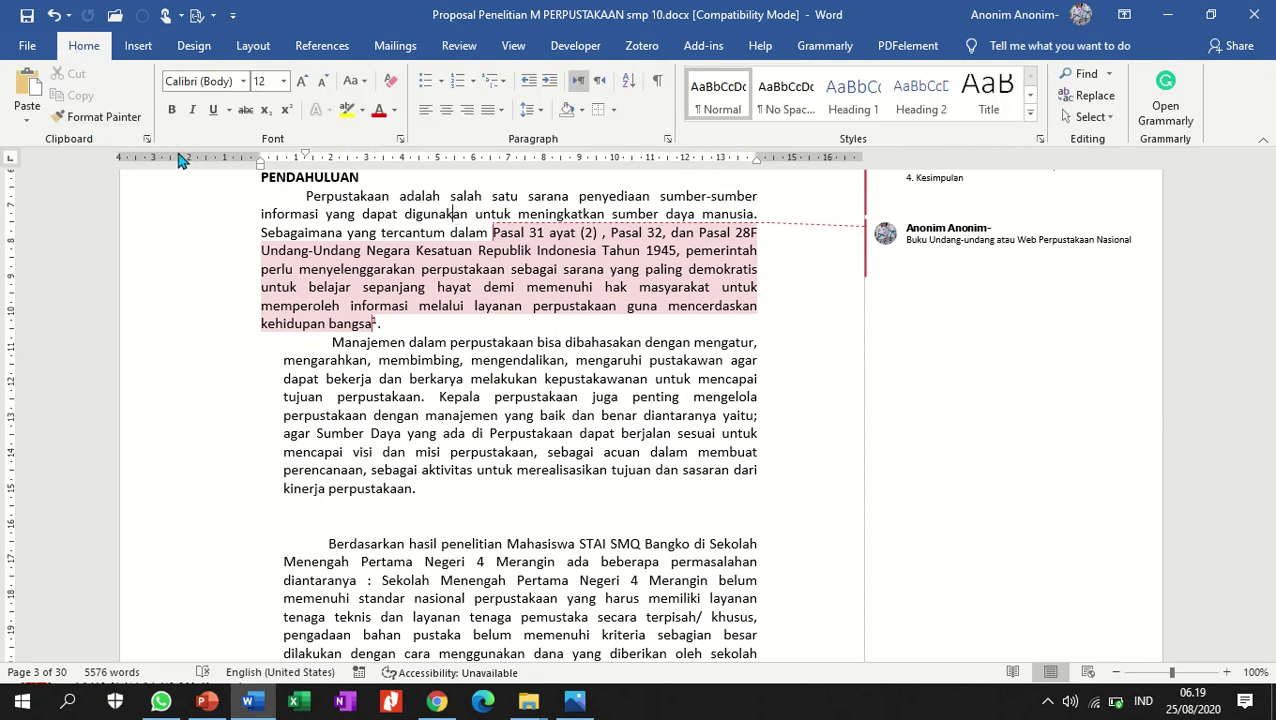
{"action": "left_click", "coordinate": [104, 118]}
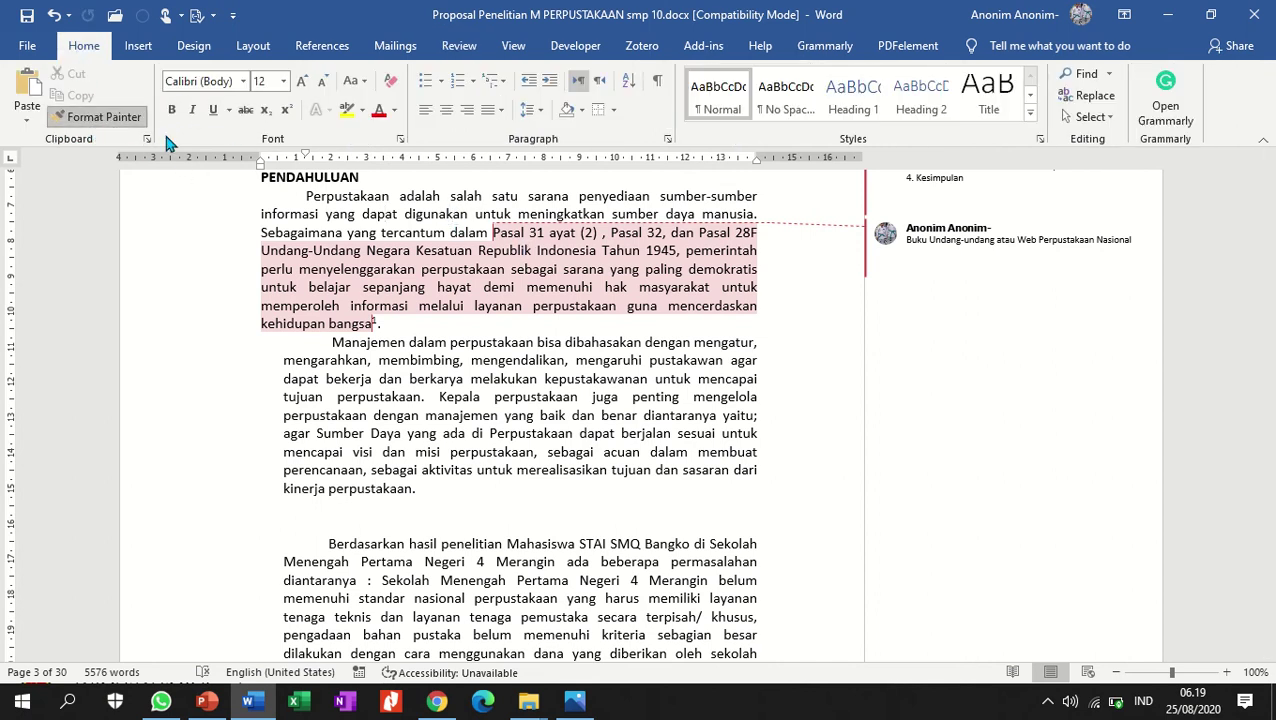
{"action": "left_click", "coordinate": [387, 368]}
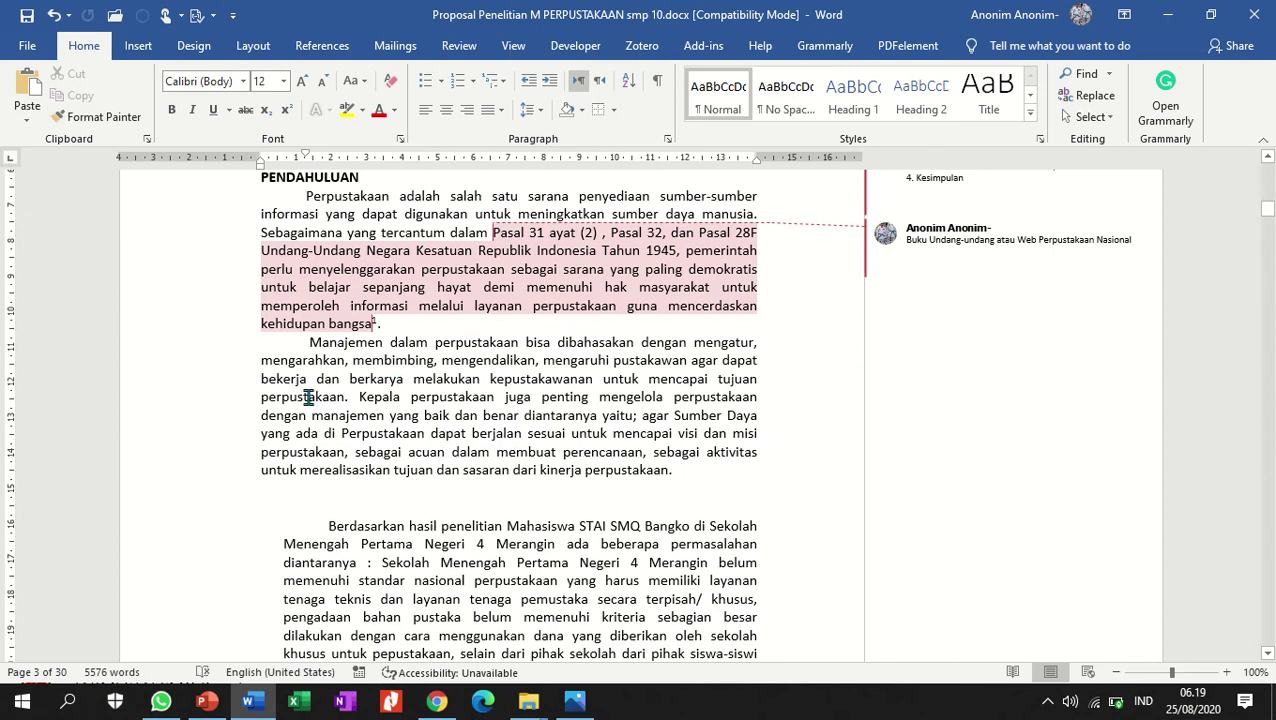
{"action": "left_click", "coordinate": [252, 46]}
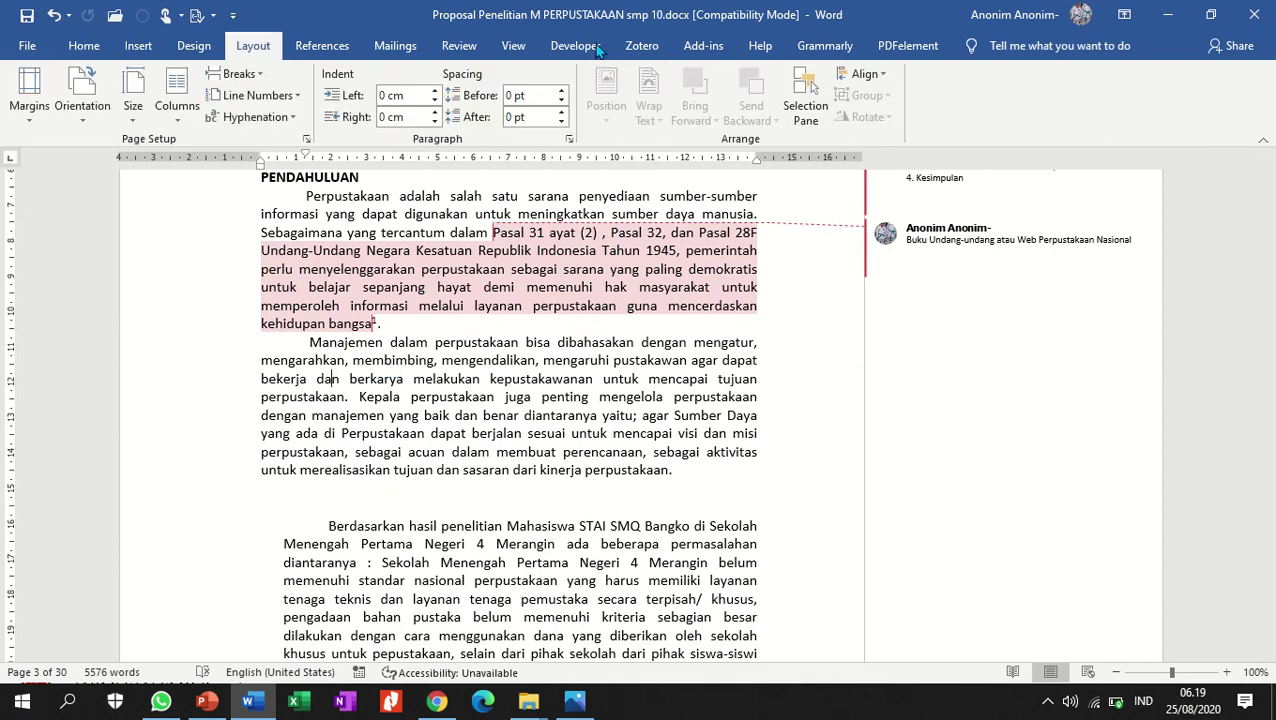
{"action": "left_click", "coordinate": [561, 91]}
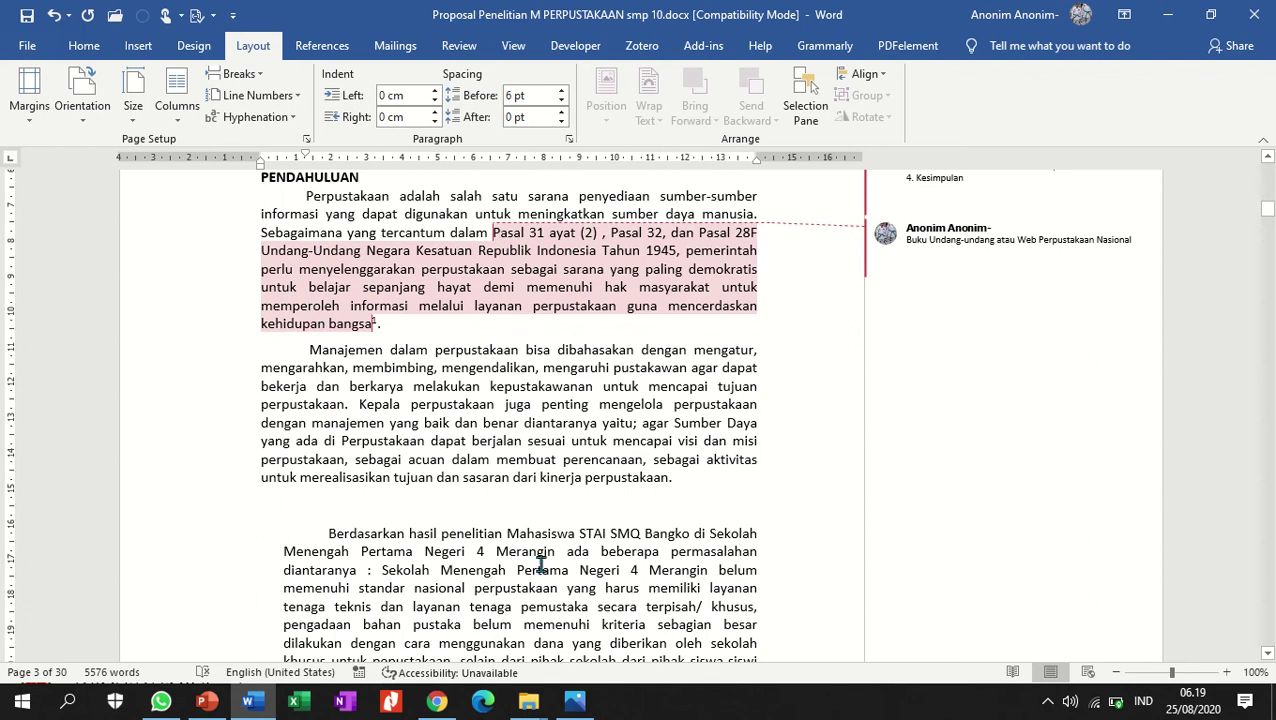
Copy the "Manajemen dalam perpustakaan" paragraph's formatting to the paragraph beginning "Berdasarkan hasil penelitian".
{"action": "scroll", "coordinate": [540, 540], "scroll_direction": "down", "scroll_amount": 3}
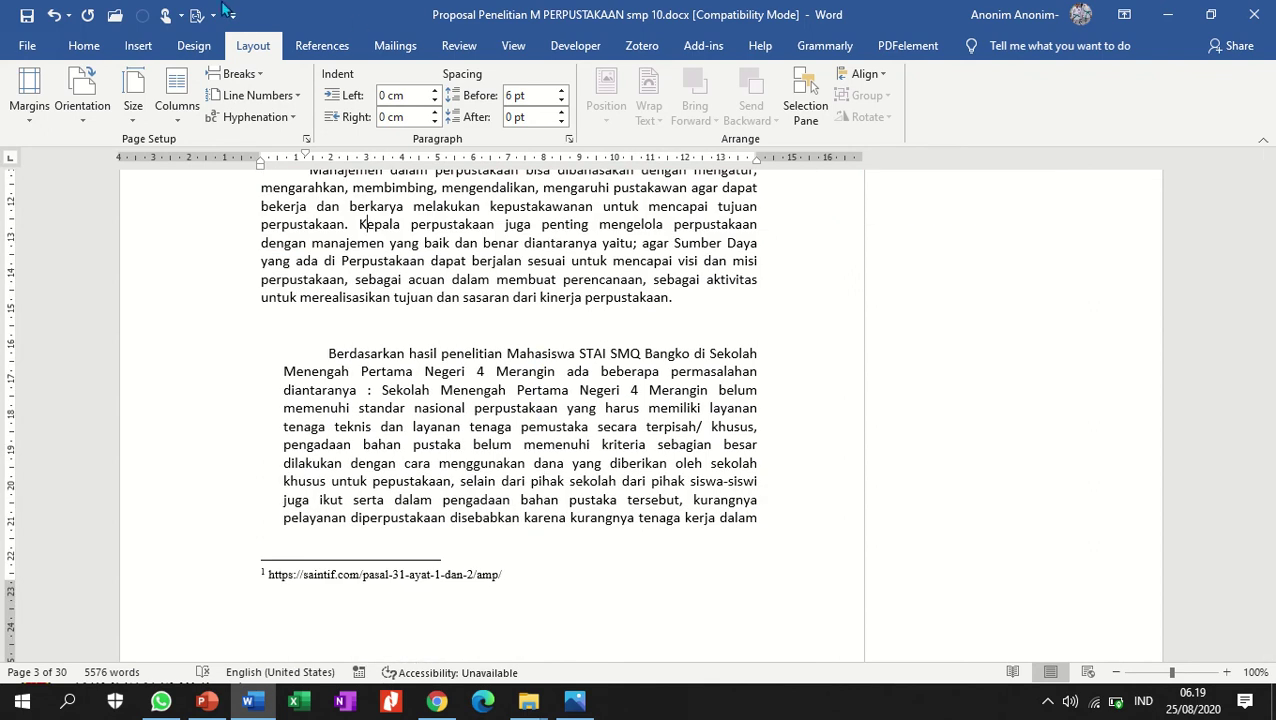
{"action": "scroll", "coordinate": [433, 347], "scroll_direction": "up", "scroll_amount": 1}
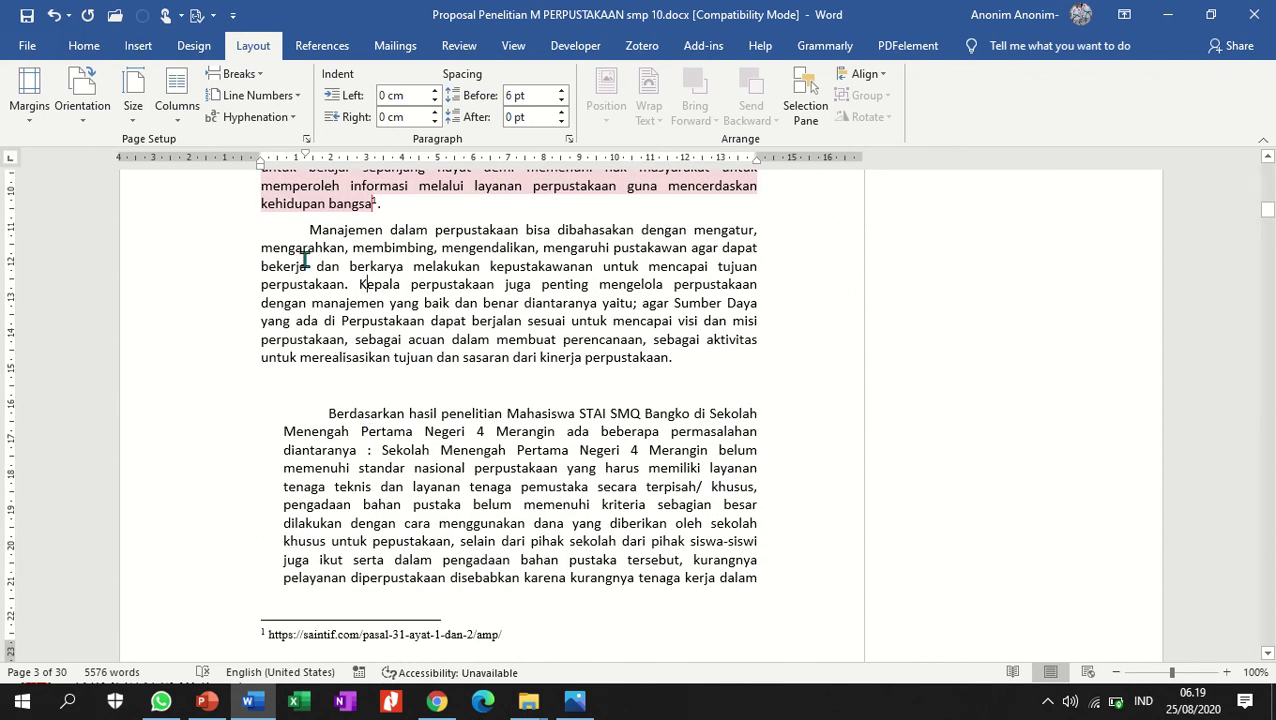
{"action": "left_click", "coordinate": [84, 46]}
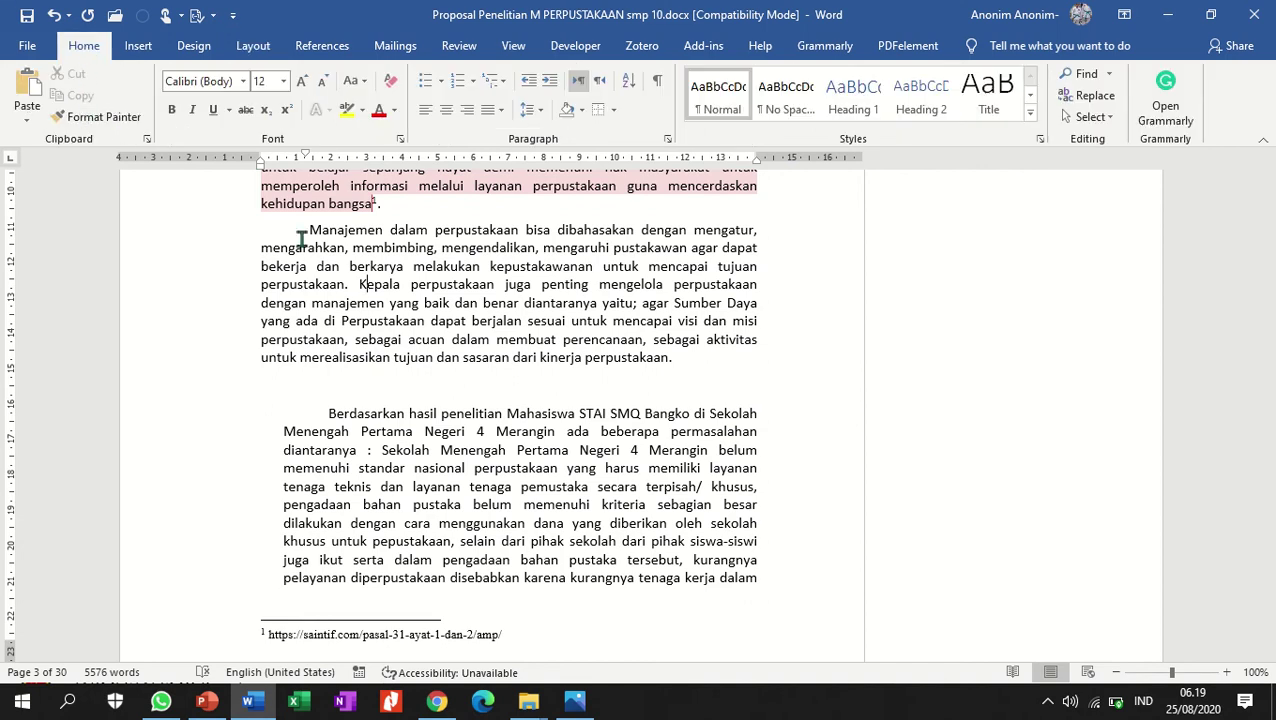
{"action": "left_click", "coordinate": [345, 284]}
{"action": "left_click", "coordinate": [411, 284]}
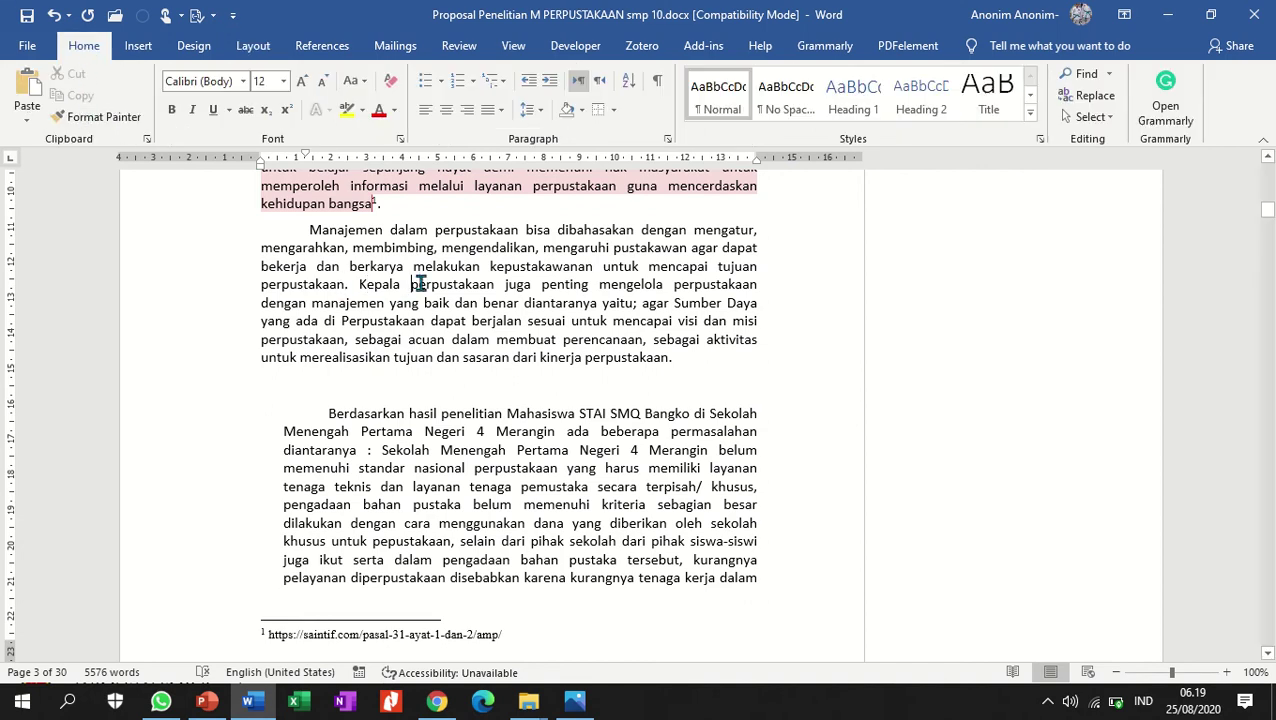
{"action": "left_click", "coordinate": [80, 118]}
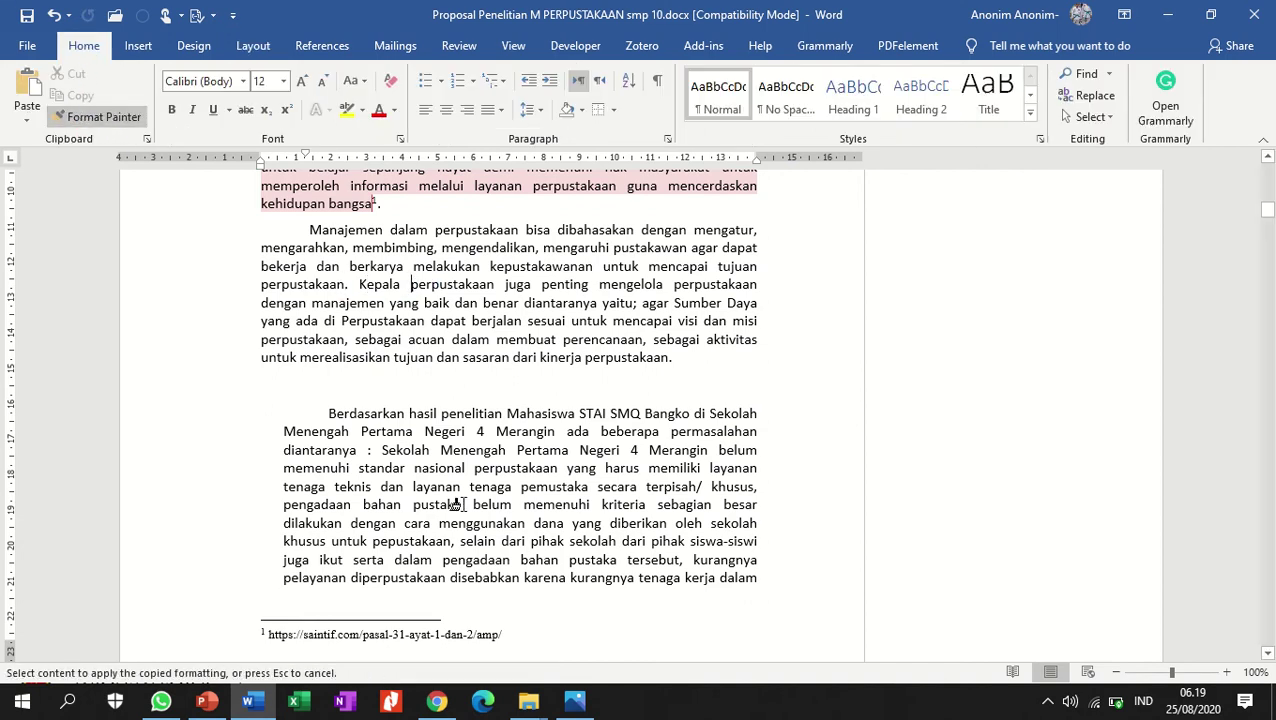
{"action": "left_click", "coordinate": [359, 451]}
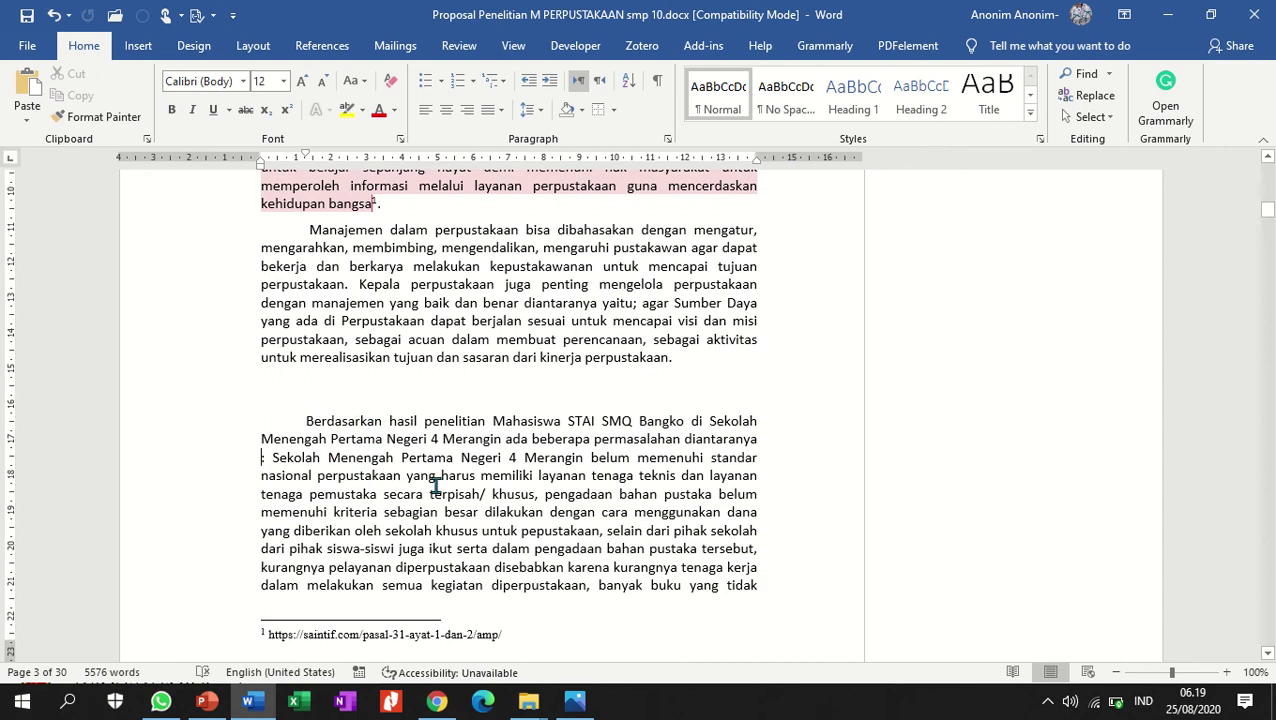
Show the formatting marks and delete the two empty paragraphs above the paragraph beginning "Berdasarkan hasil penelitian".
{"action": "left_click", "coordinate": [224, 399]}
{"action": "left_click", "coordinate": [367, 420]}
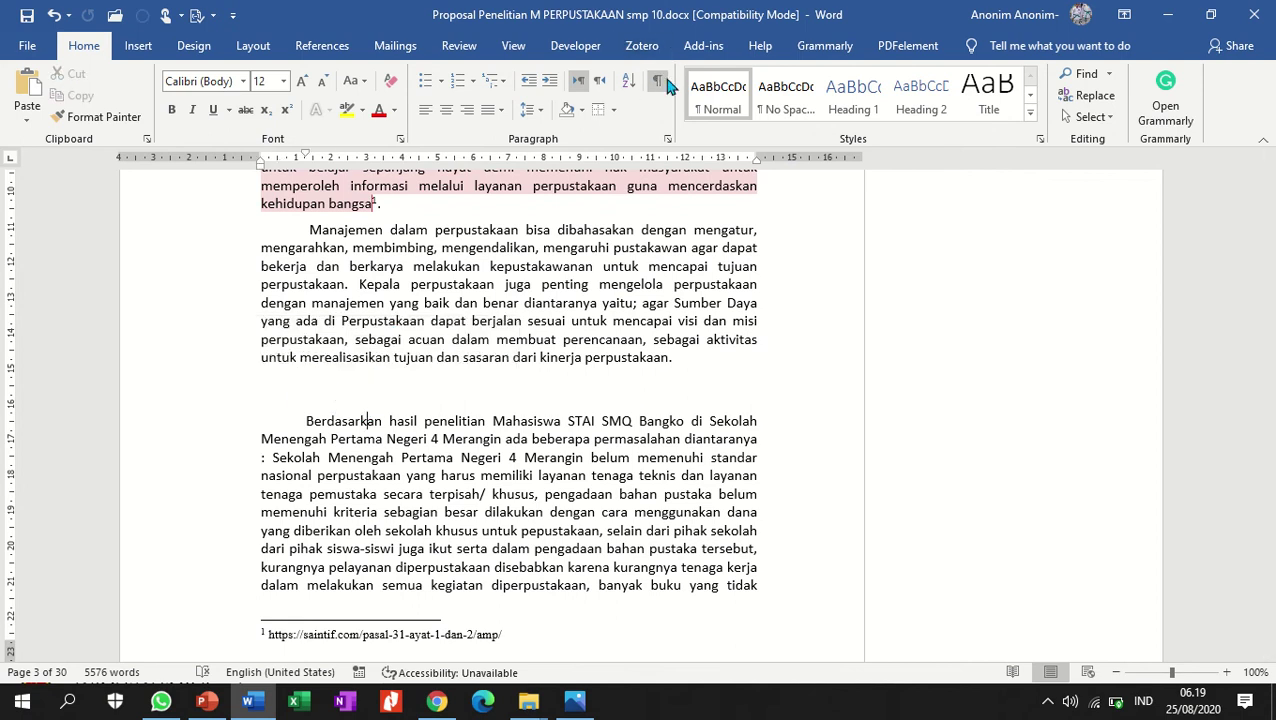
{"action": "left_click", "coordinate": [657, 80]}
{"action": "left_click", "coordinate": [351, 378]}
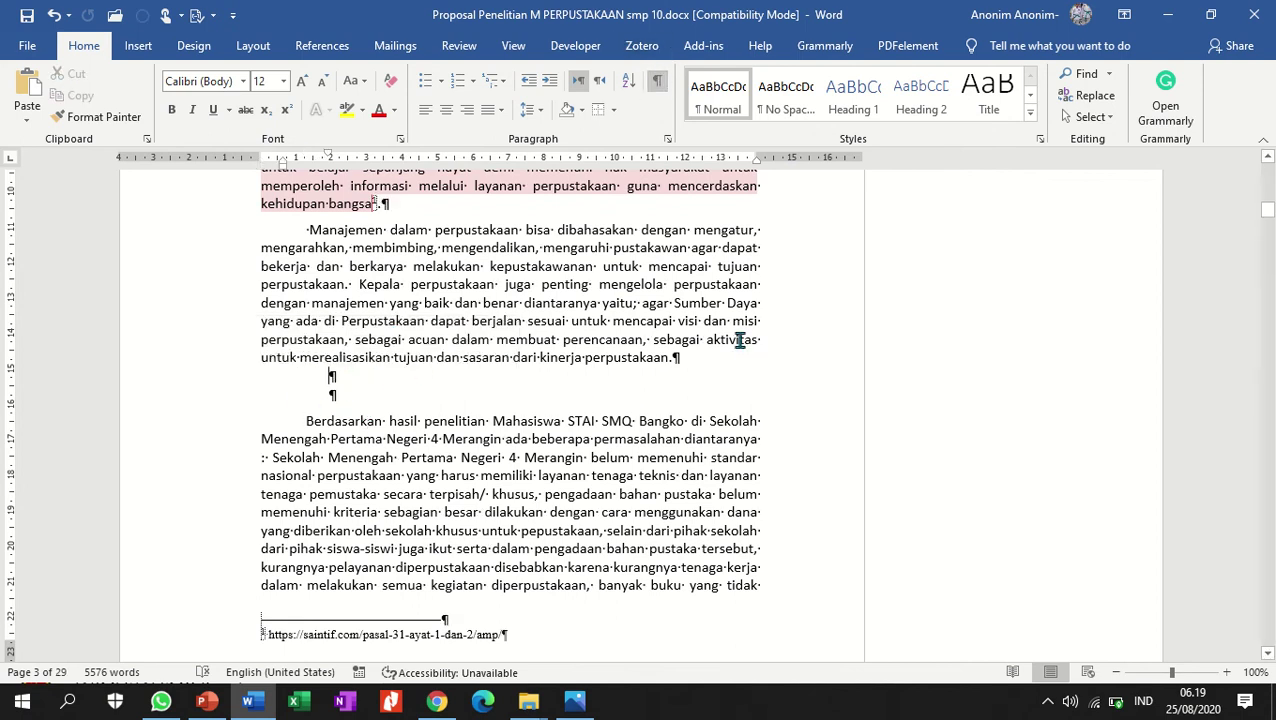
{"action": "key", "text": "Delete"}
{"action": "key", "text": "Delete"}
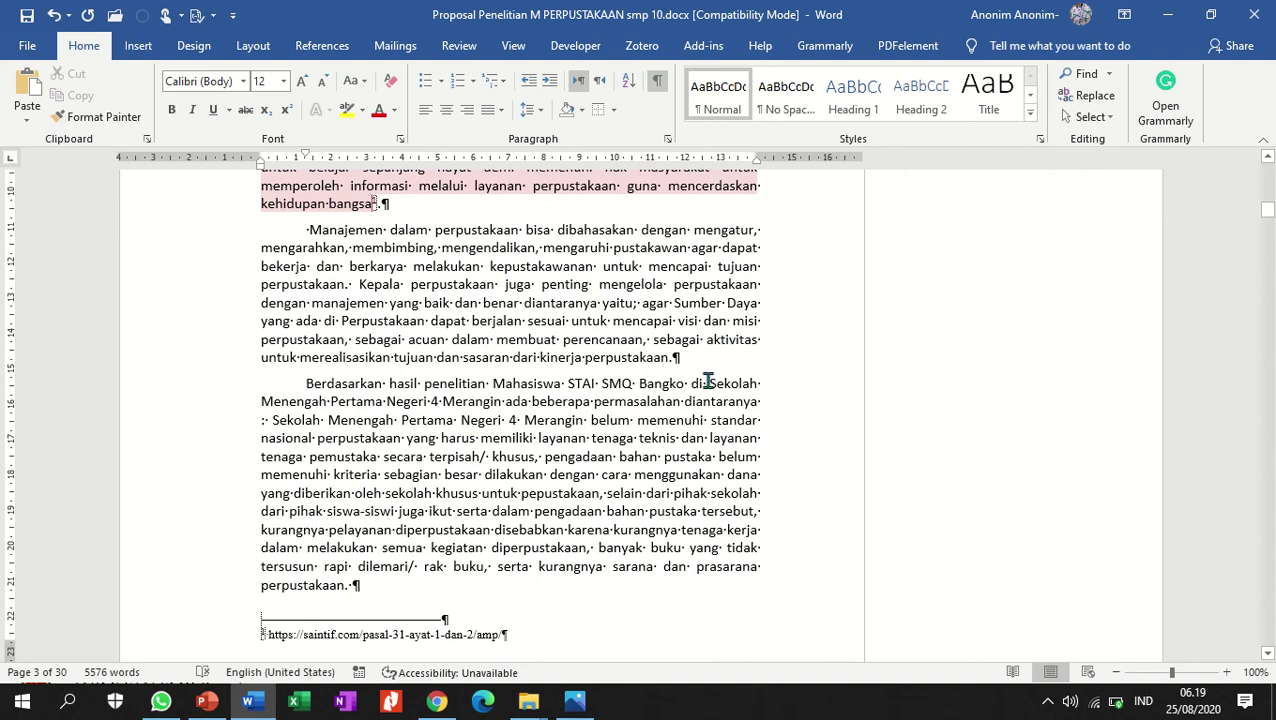
Comment the colon after "permasalahan diantaranya" with "Tulis tanda baca diawal/akhir kata tanpa jarak".
{"action": "double_click", "coordinate": [257, 420]}
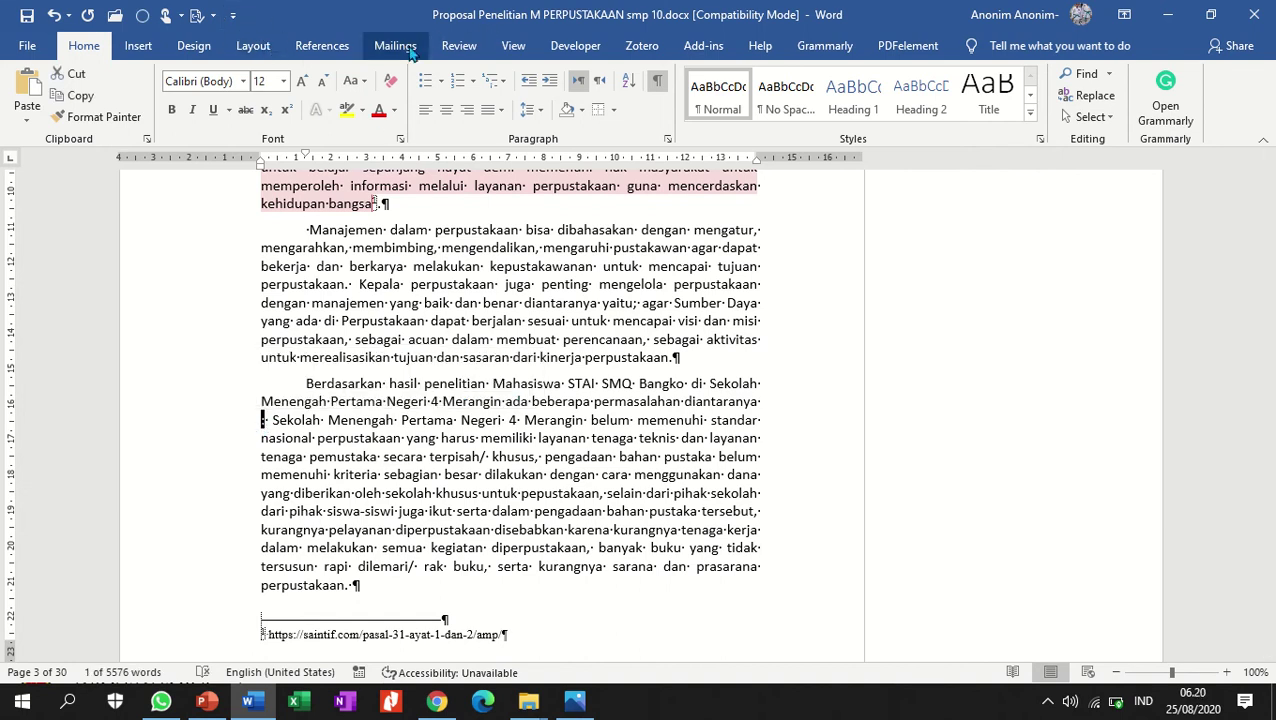
{"action": "left_click", "coordinate": [459, 45]}
{"action": "left_click", "coordinate": [446, 100]}
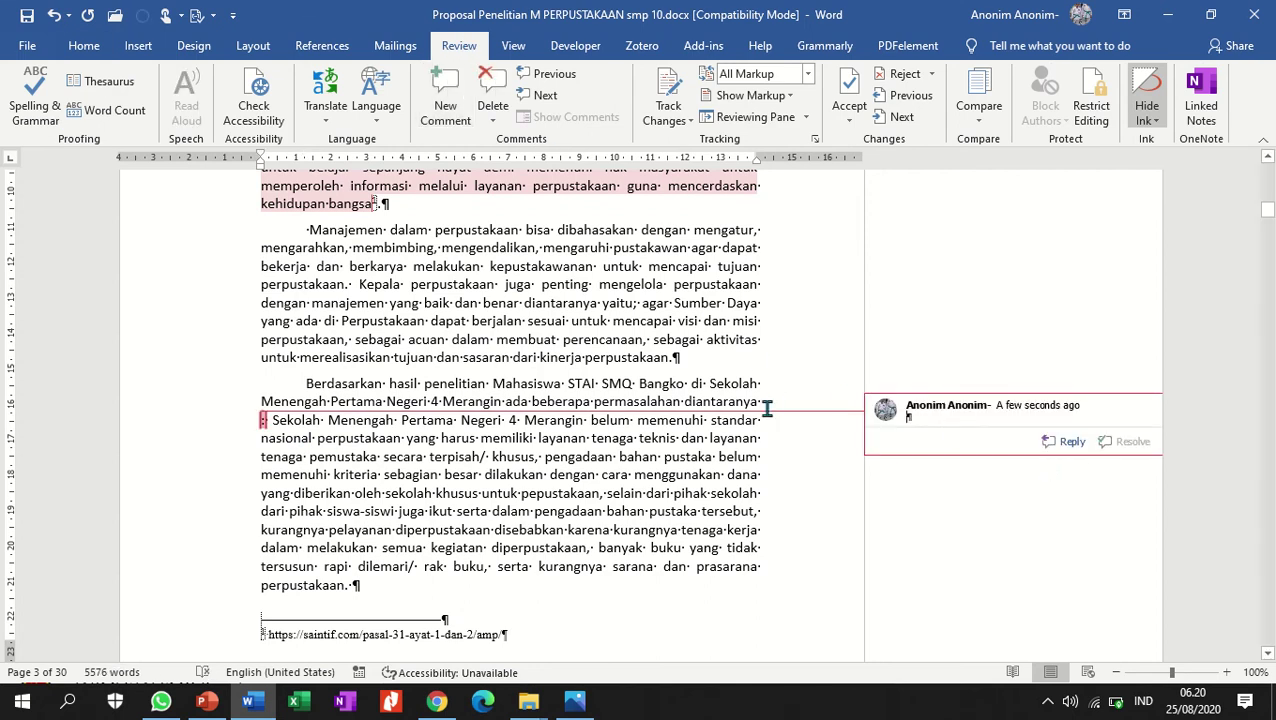
{"action": "type", "text": "T"}
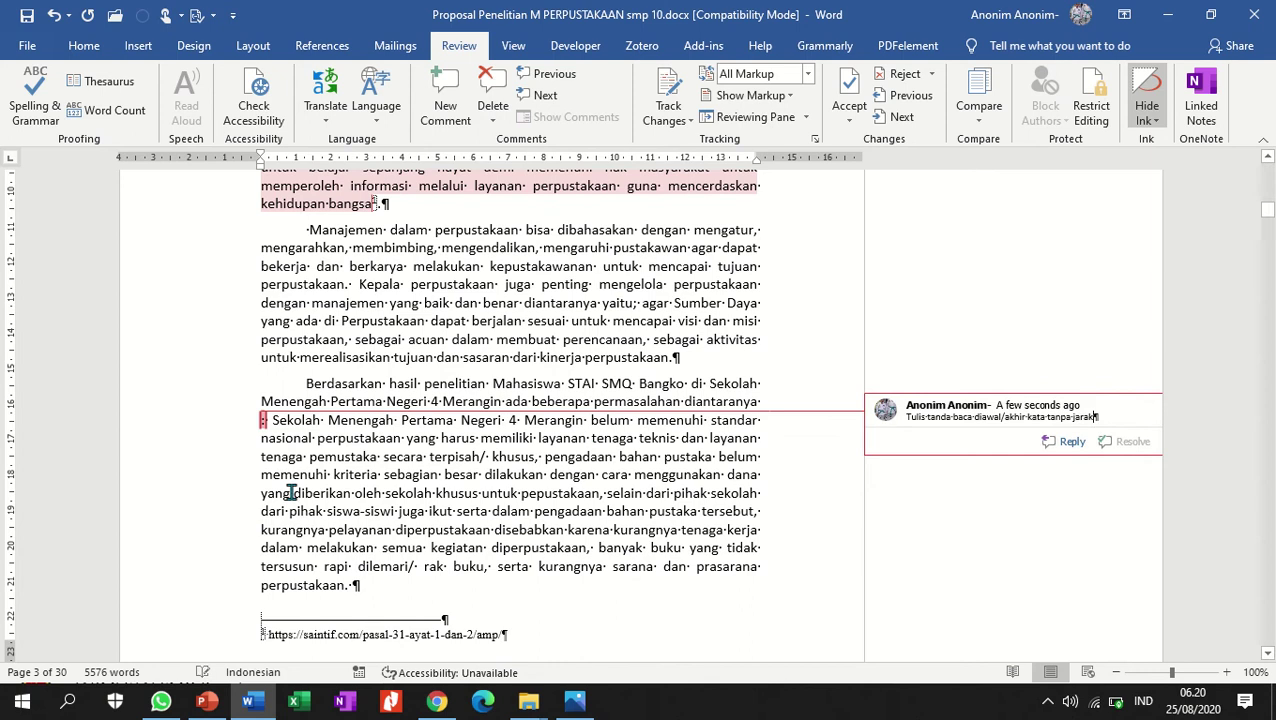
{"action": "left_click", "coordinate": [413, 401]}
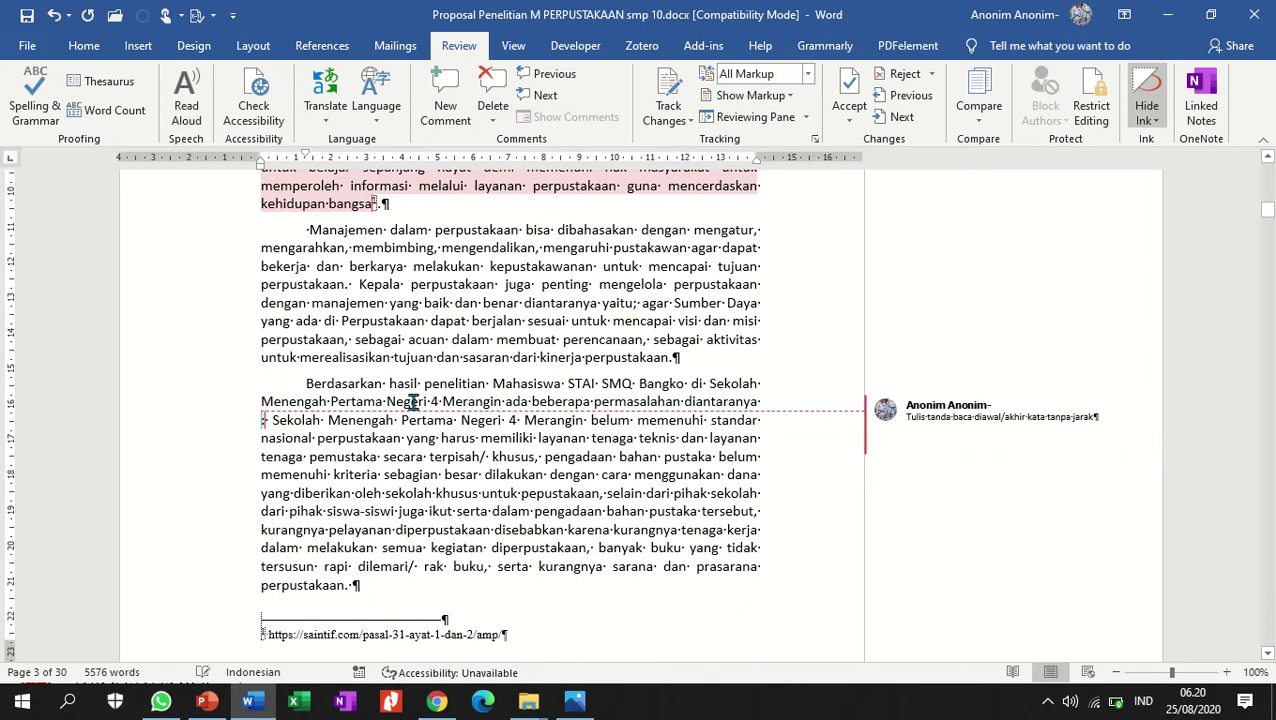
Remove the space between "diantaranya" and the colon that follows it.
{"action": "left_click", "coordinate": [758, 400]}
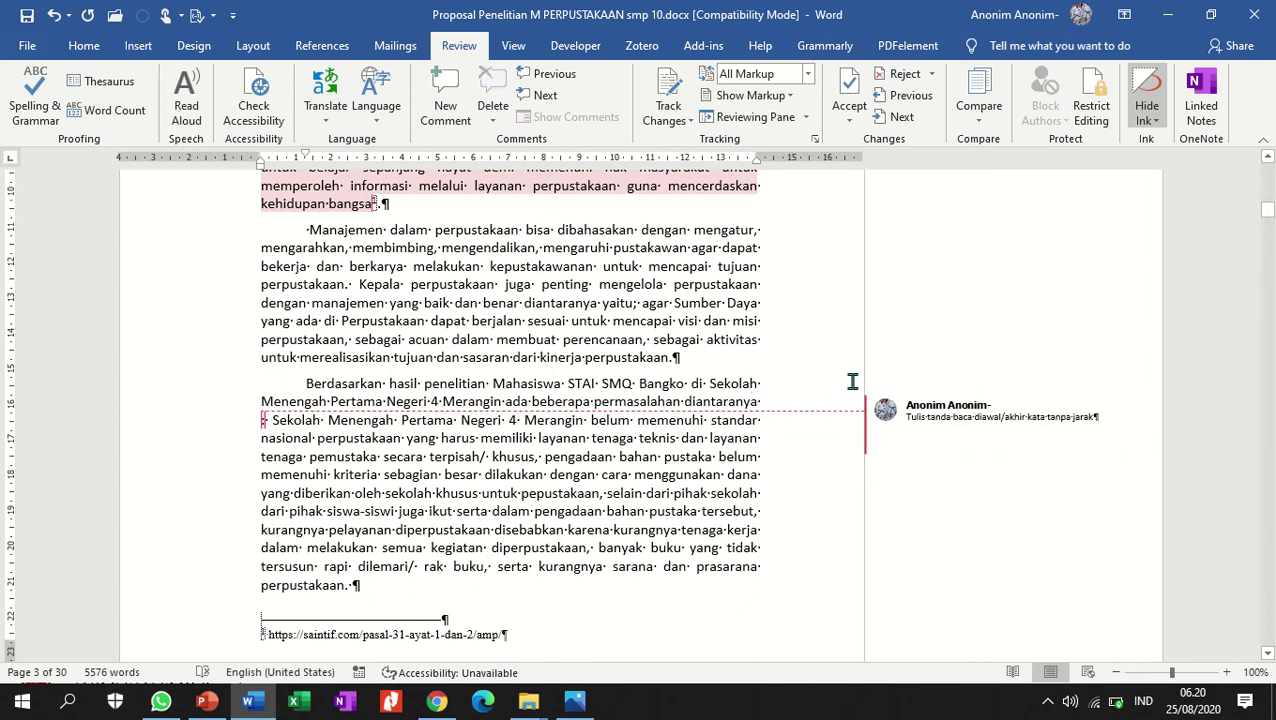
{"action": "key", "text": "Delete"}
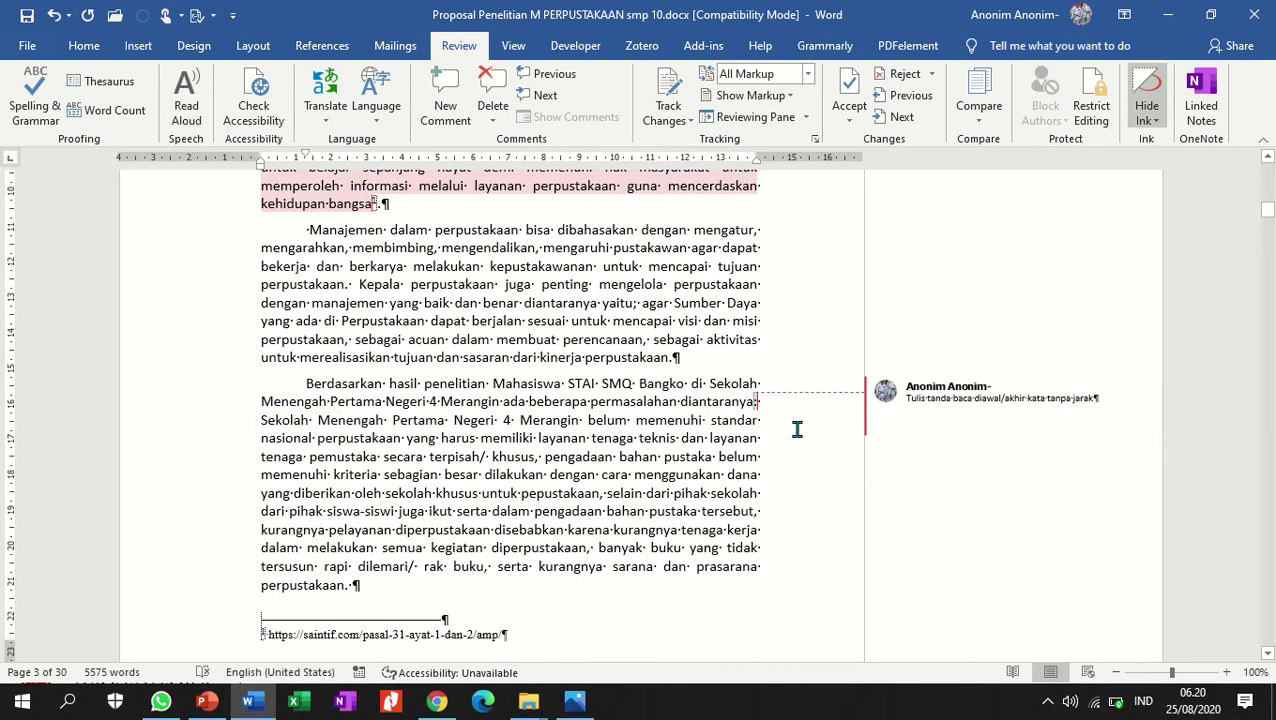
{"action": "key", "text": "ctrl+z"}
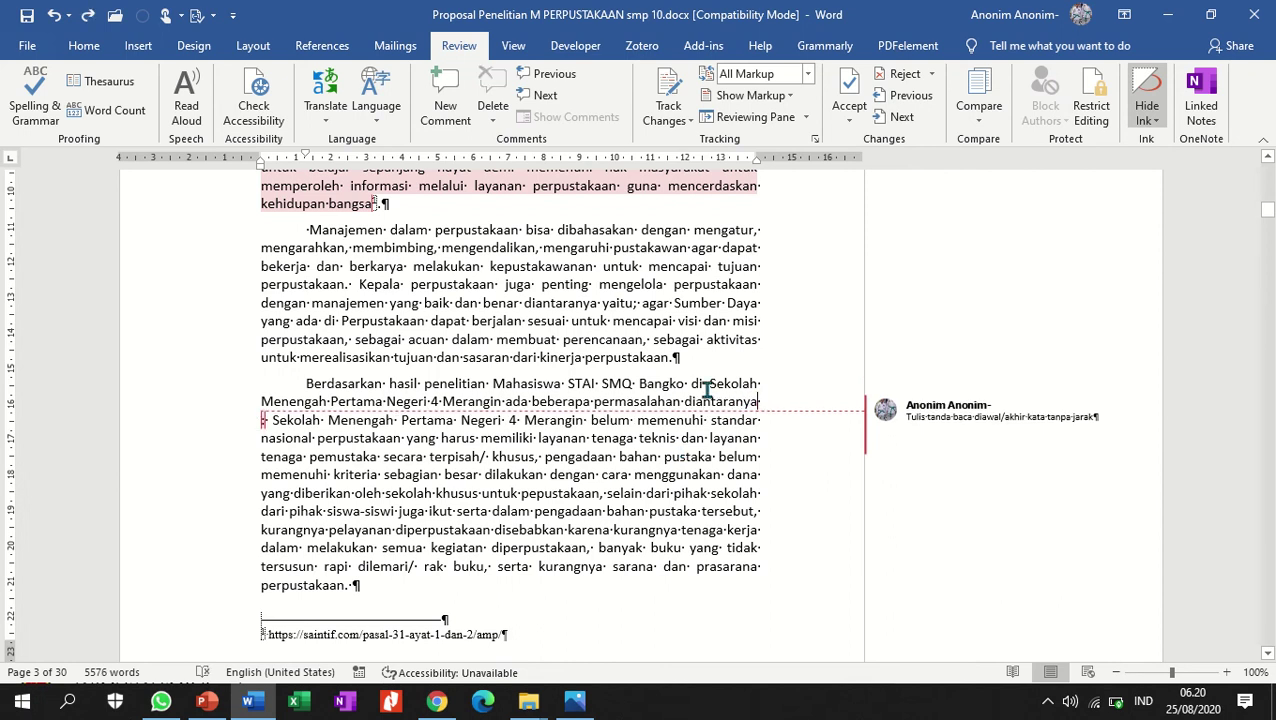
{"action": "left_click", "coordinate": [759, 402]}
{"action": "key", "text": "Delete"}
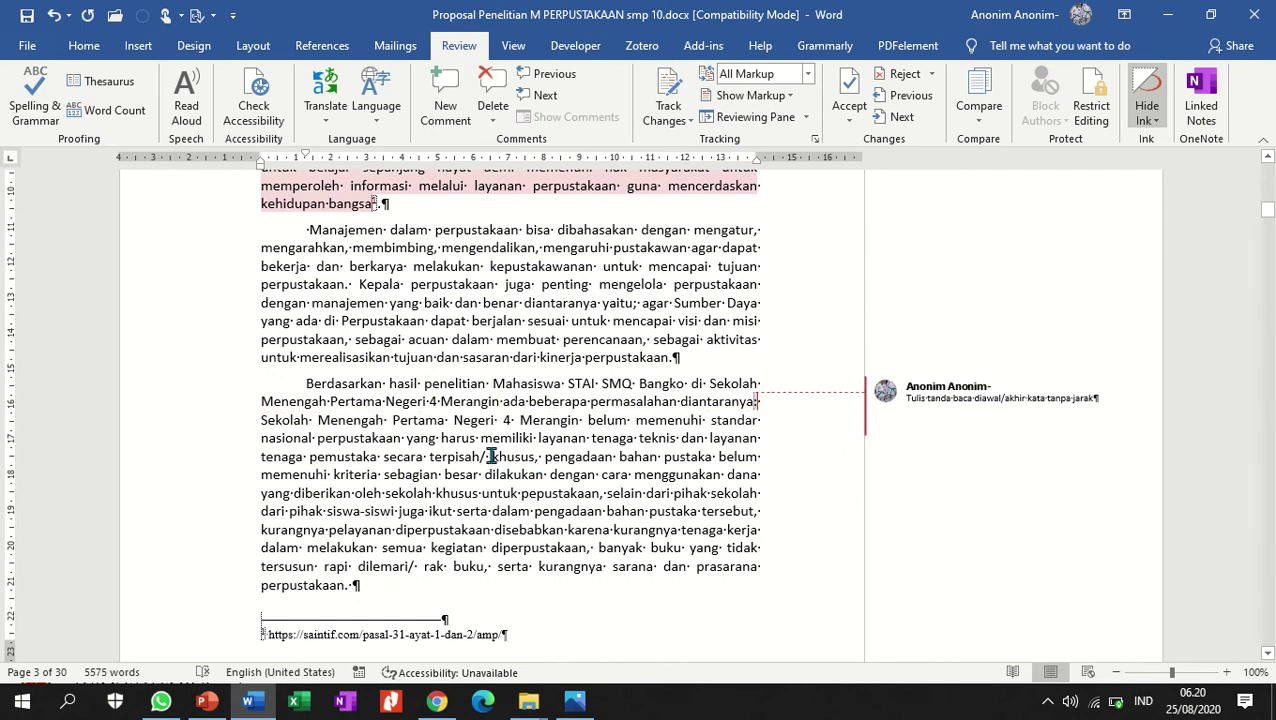
Comment the slash and space between "terpisah" and "khusus" with "sda".
{"action": "left_click_drag", "start_coordinate": [492, 456], "coordinate": [483, 456]}
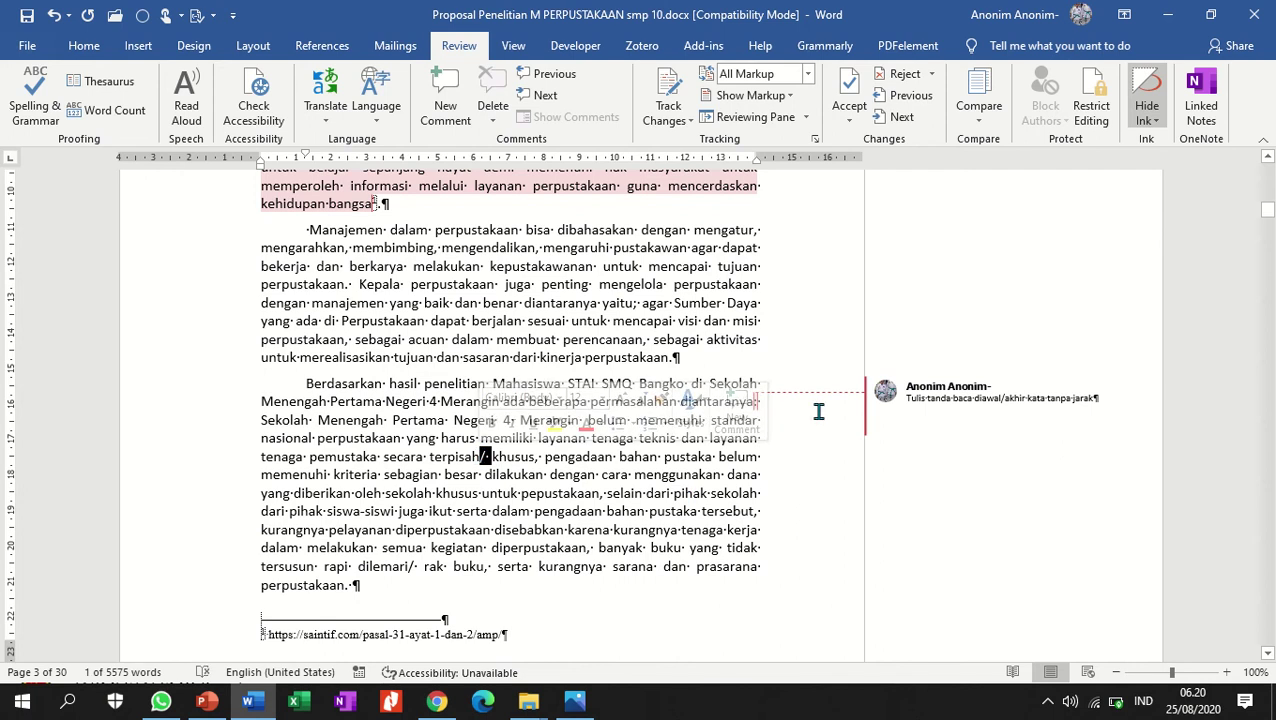
{"action": "left_click", "coordinate": [450, 97]}
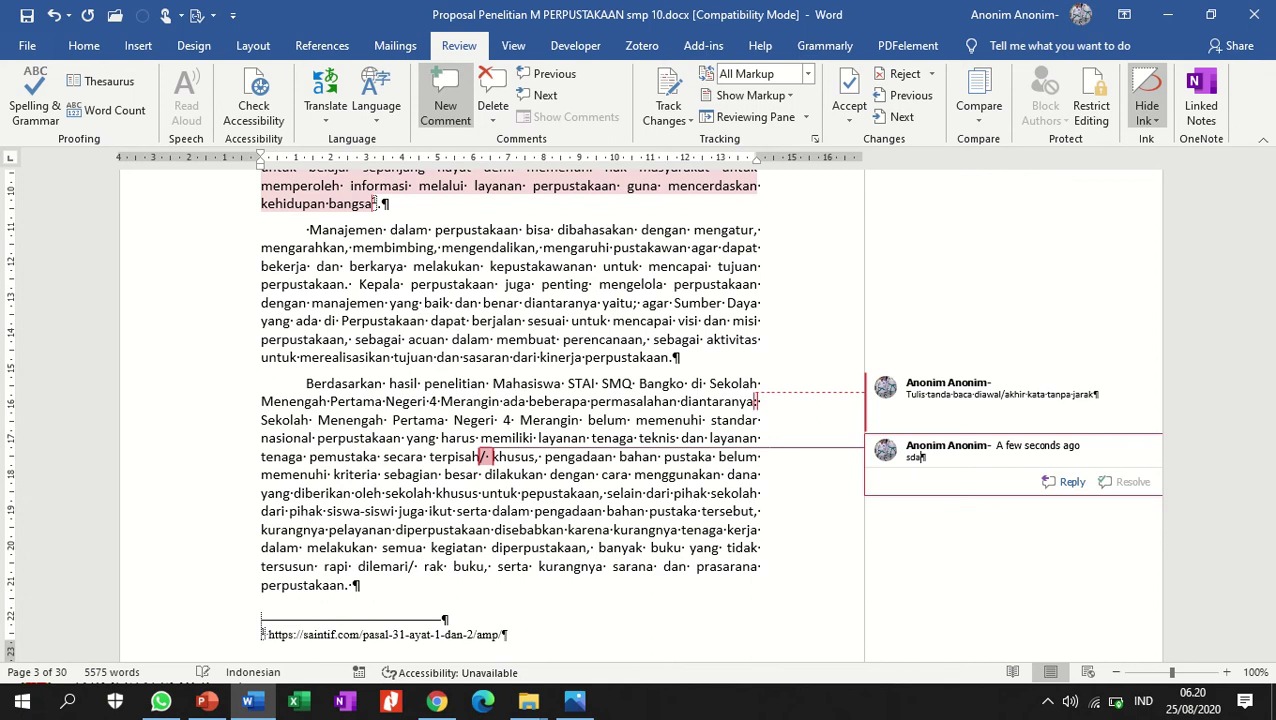
{"action": "left_click", "coordinate": [483, 510]}
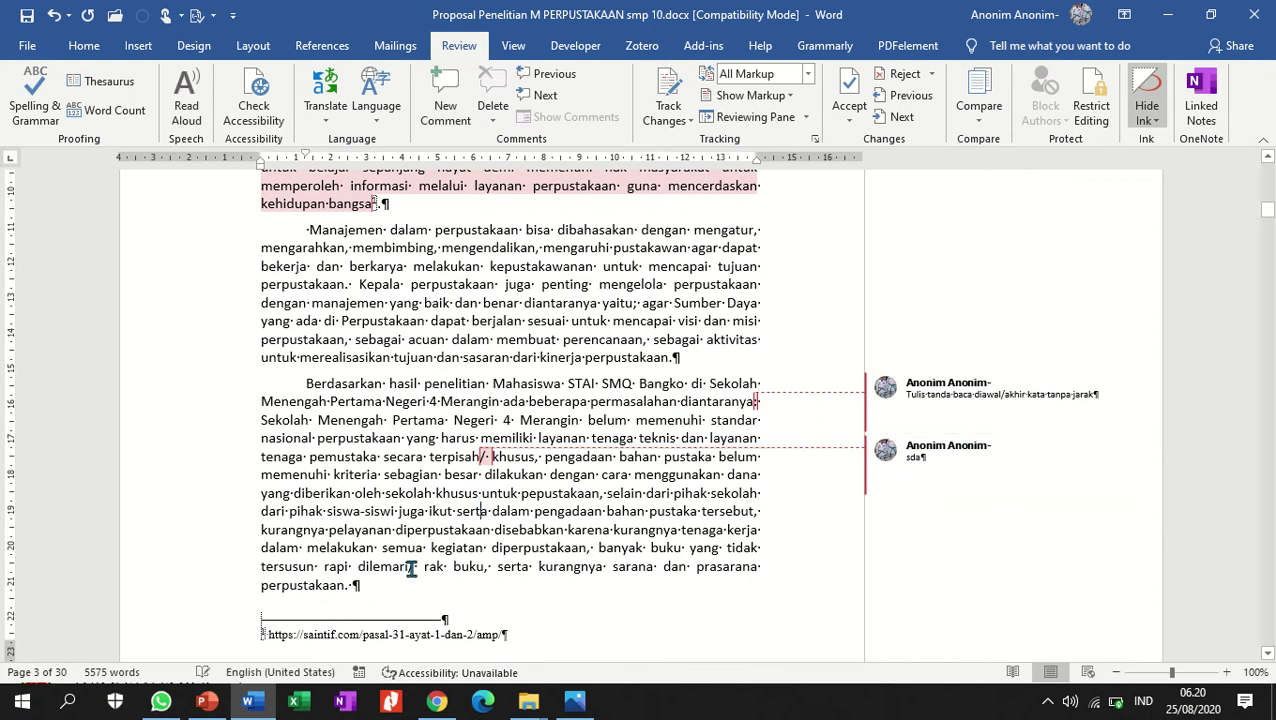
Comment the space after the slash in "dilemari/ rak buku" with "?".
{"action": "left_click_drag", "start_coordinate": [453, 566], "coordinate": [410, 567]}
{"action": "left_click", "coordinate": [445, 100]}
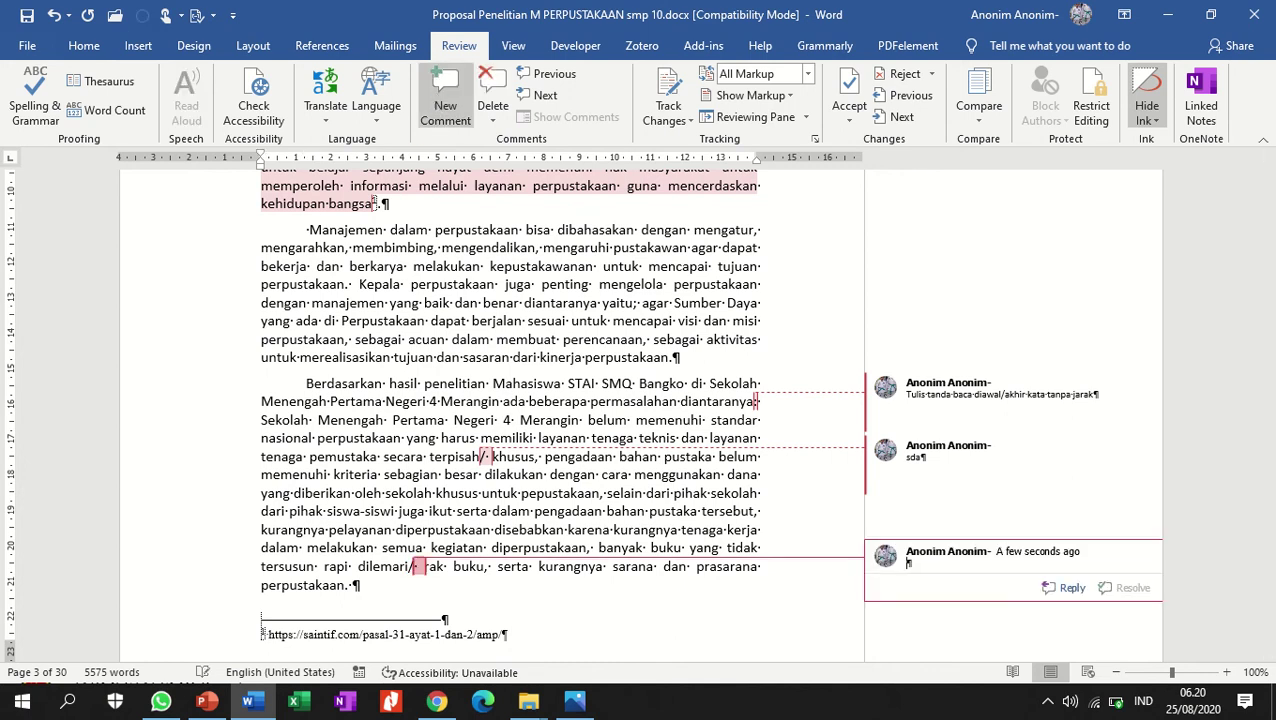
{"action": "type", "text": "?"}
Delete the numbered heading "Rumusan Masalah" and the empty paragraph above "Adapun masalah yang diteliti".
{"action": "scroll", "coordinate": [424, 515], "scroll_direction": "down", "scroll_amount": 6}
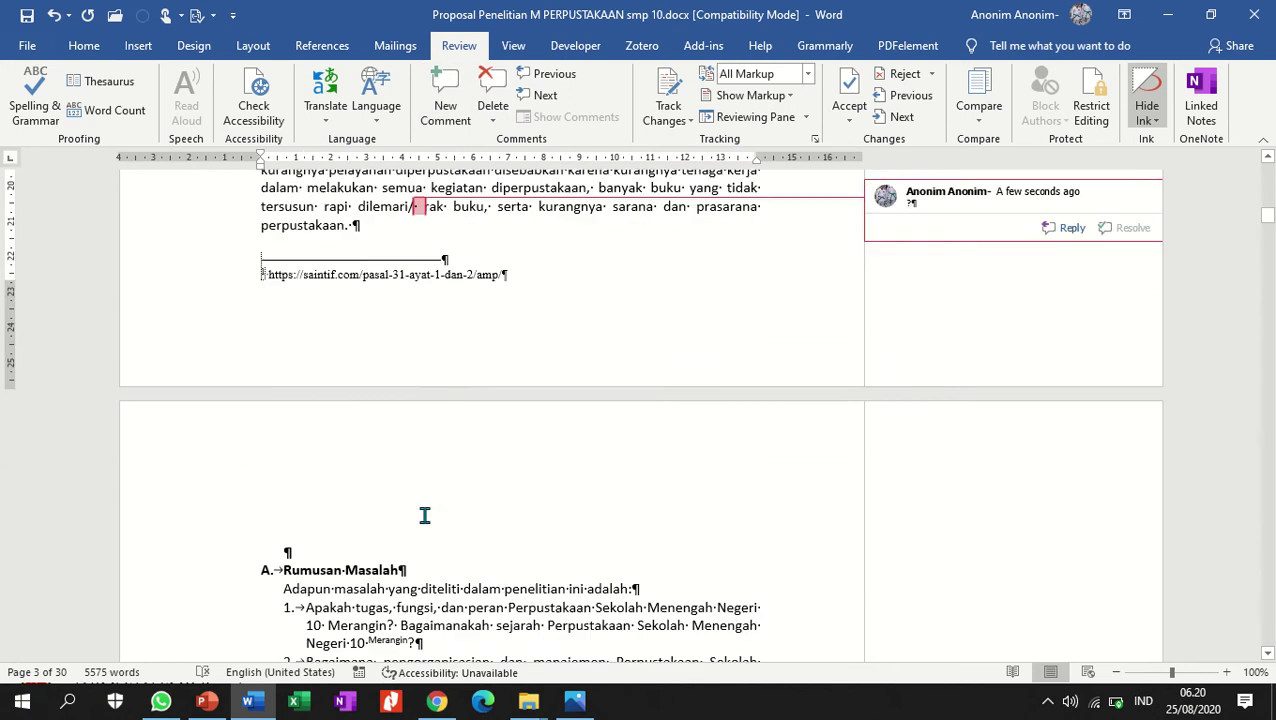
{"action": "scroll", "coordinate": [424, 515], "scroll_direction": "down", "scroll_amount": 4}
{"action": "scroll", "coordinate": [424, 515], "scroll_direction": "up", "scroll_amount": 8}
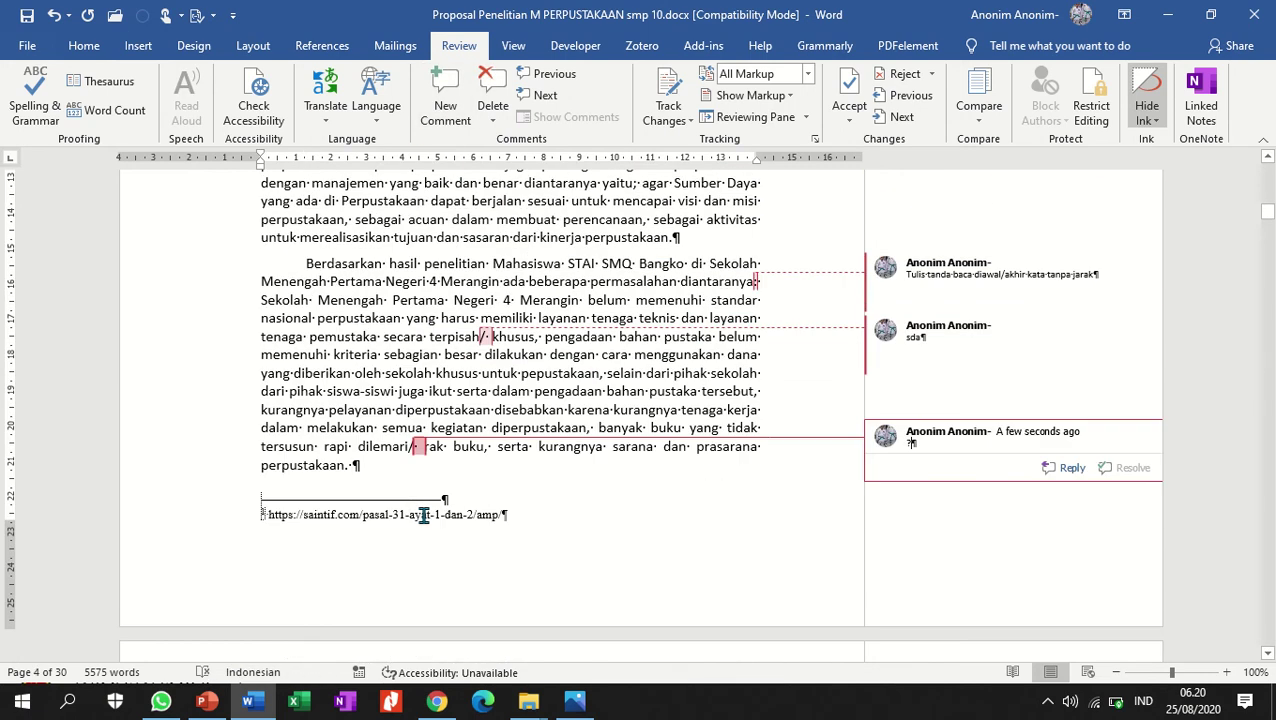
{"action": "scroll", "coordinate": [424, 515], "scroll_direction": "up", "scroll_amount": 4}
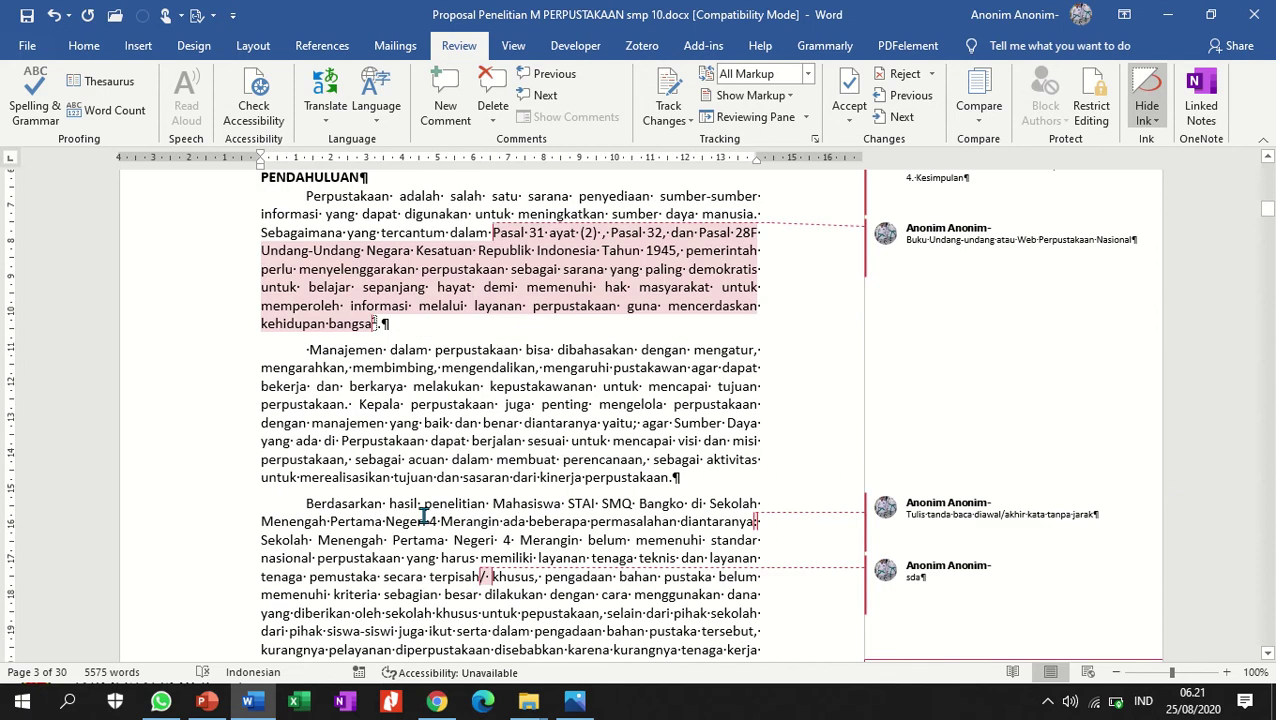
{"action": "scroll", "coordinate": [424, 515], "scroll_direction": "down", "scroll_amount": 10}
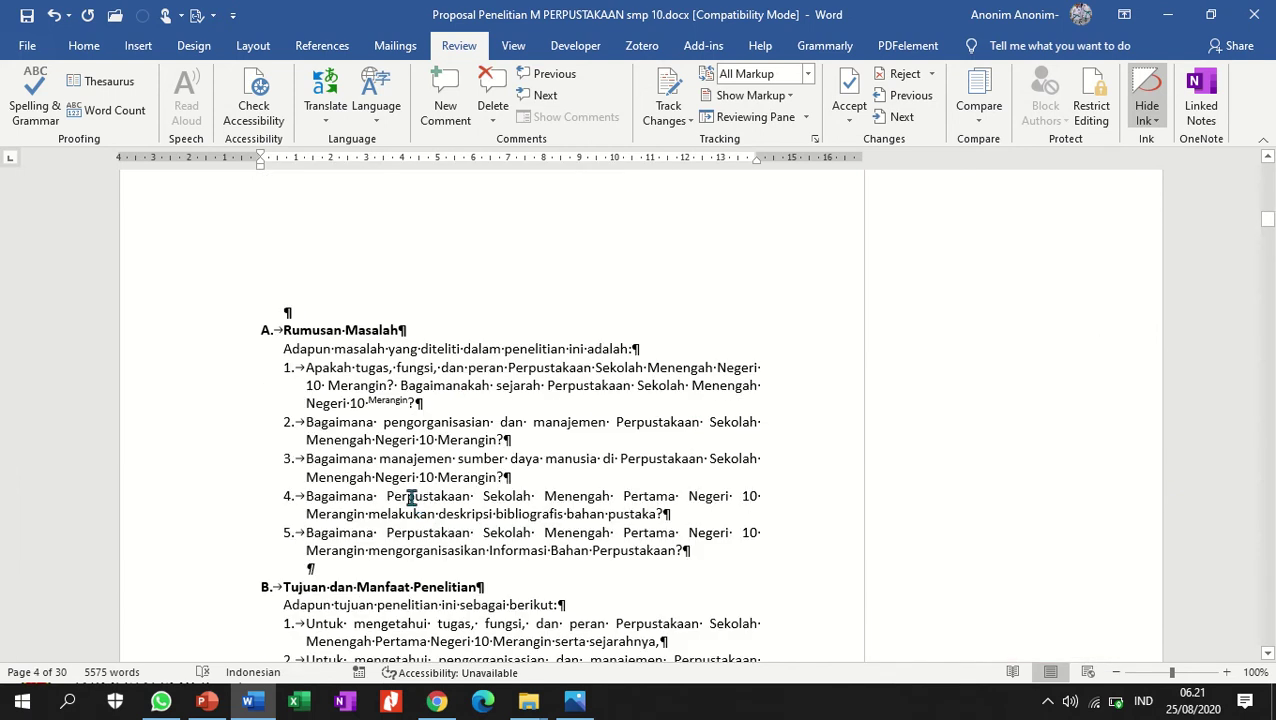
{"action": "left_click", "coordinate": [225, 333]}
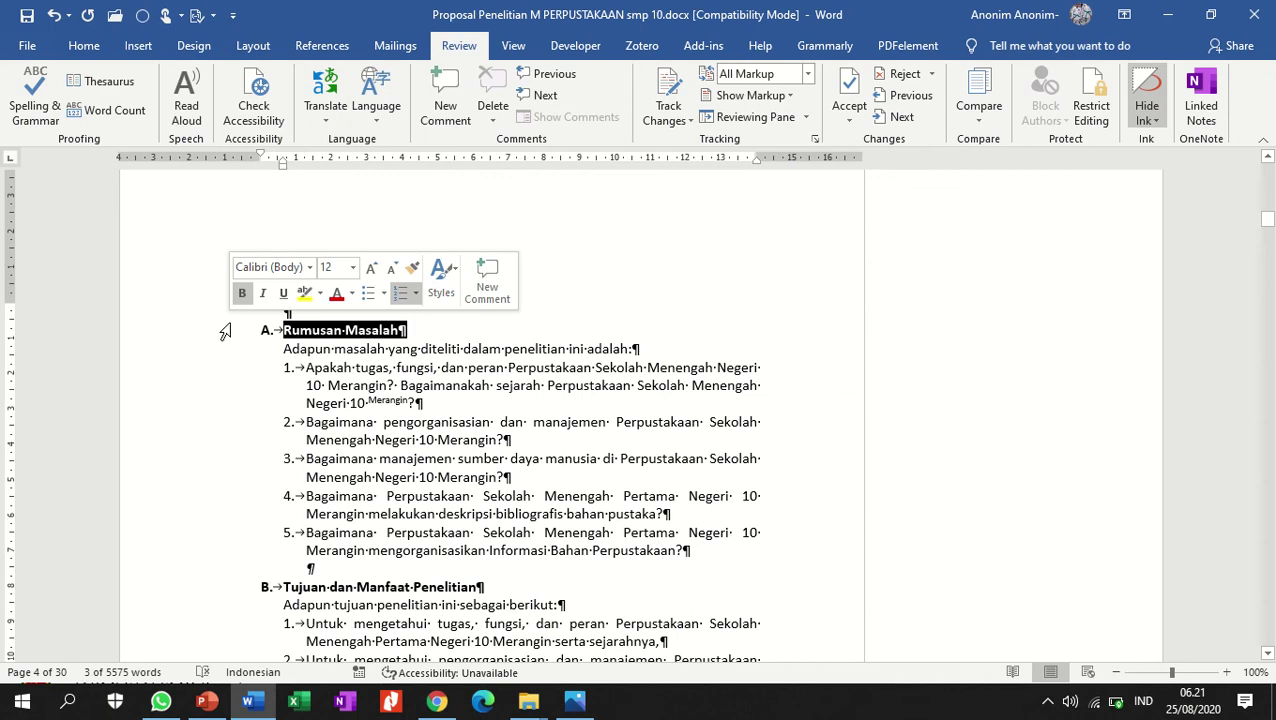
{"action": "key", "text": "Delete"}
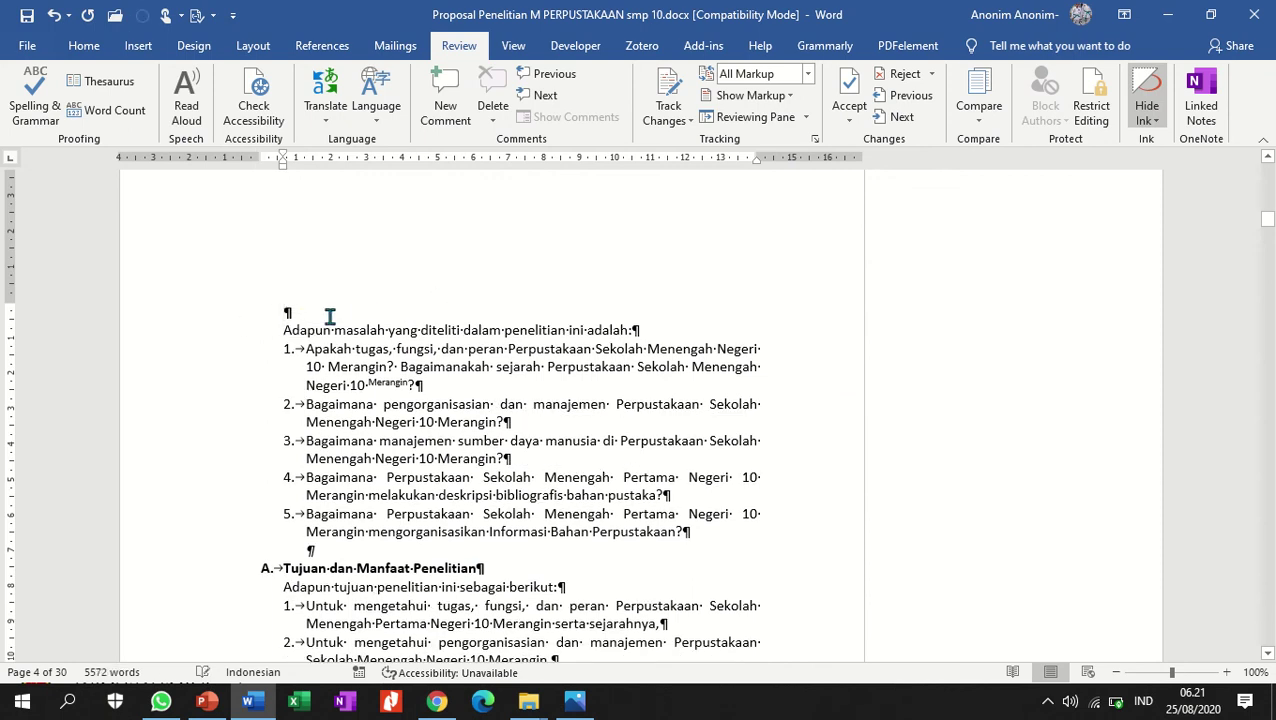
{"action": "key", "text": "Delete"}
Copy the "Berdasarkan hasil penelitian" paragraph's formatting to the line "Adapun masalah yang diteliti dalam penelitian ini adalah:".
{"action": "scroll", "coordinate": [308, 333], "scroll_direction": "up", "scroll_amount": 8}
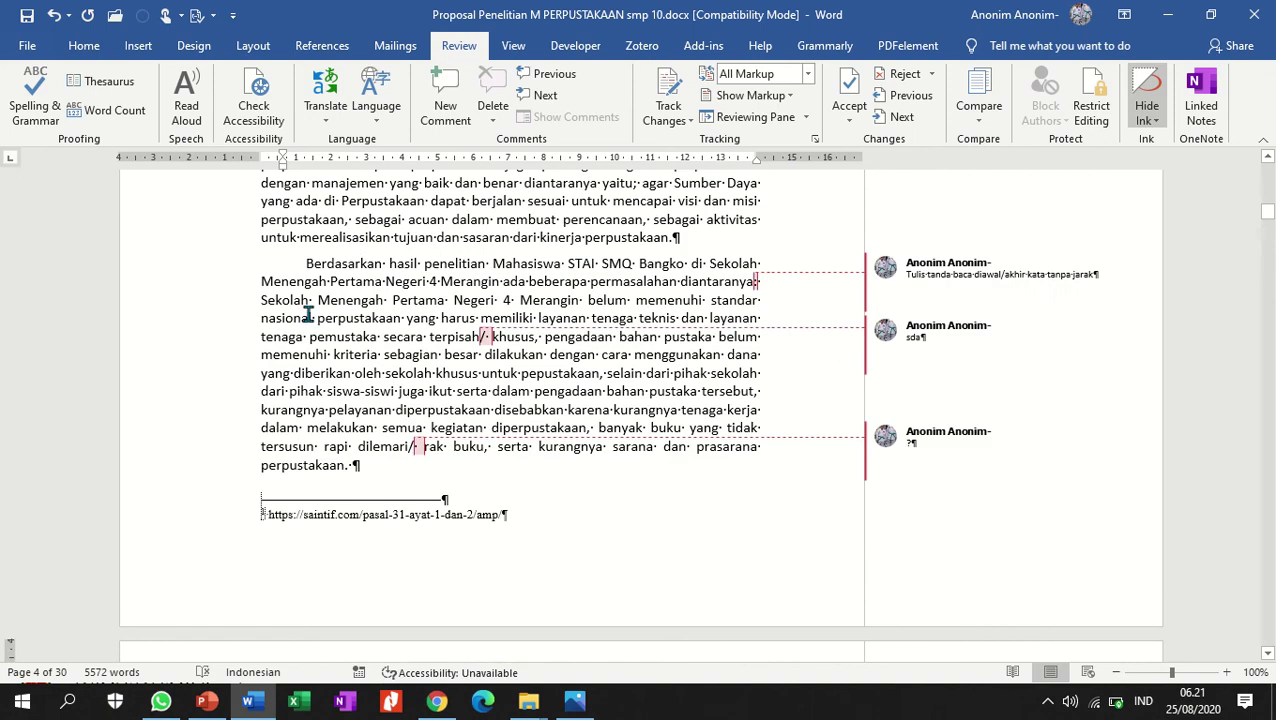
{"action": "left_click", "coordinate": [308, 307]}
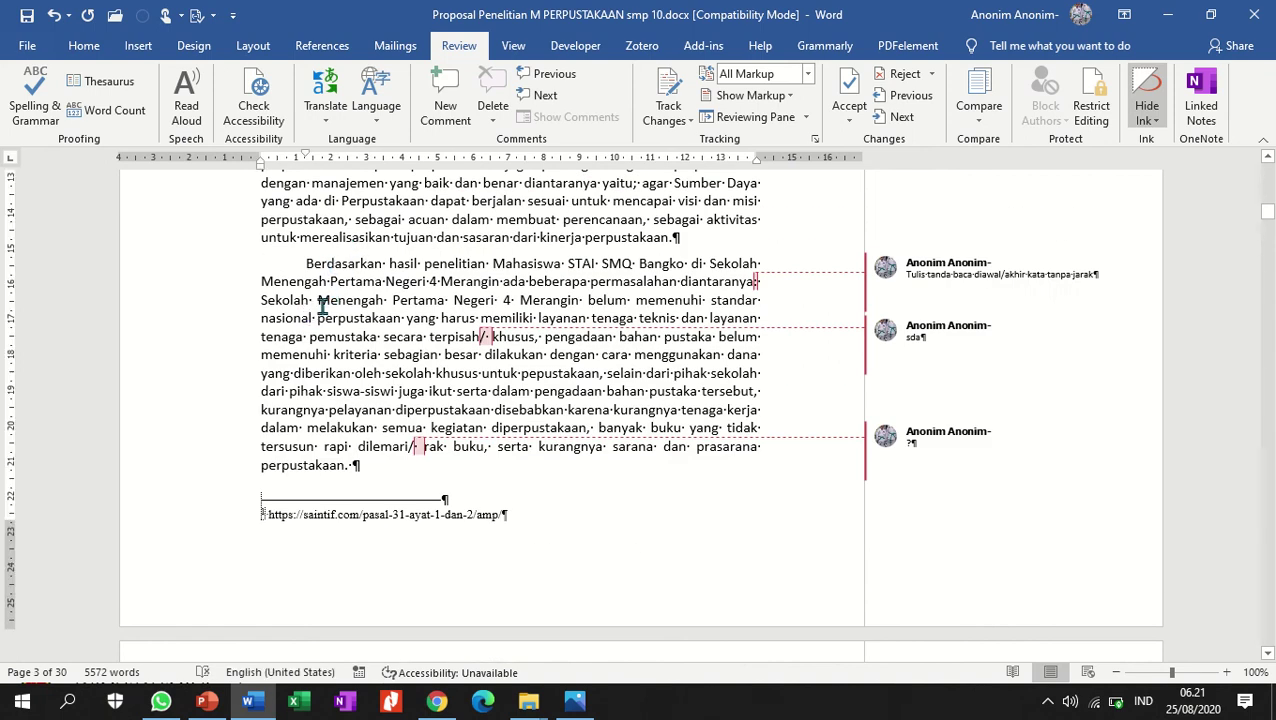
{"action": "scroll", "coordinate": [322, 307], "scroll_direction": "down", "scroll_amount": 5}
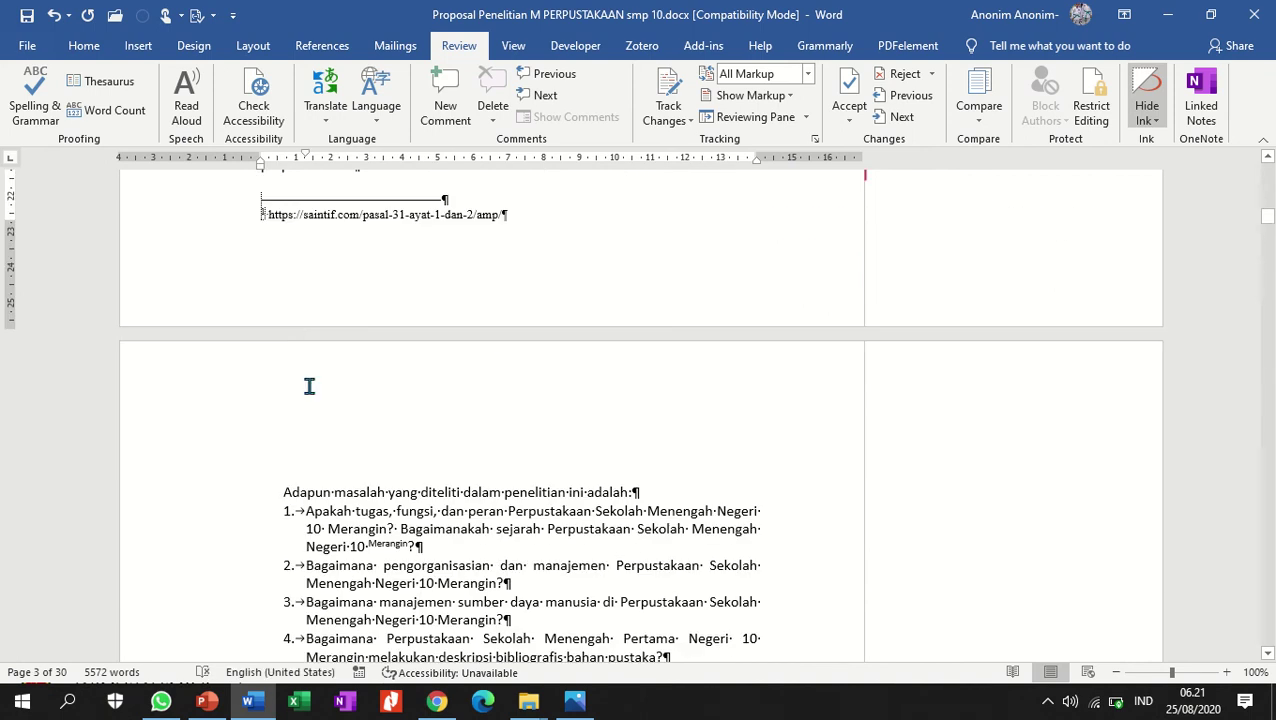
{"action": "left_click", "coordinate": [84, 46]}
{"action": "left_click", "coordinate": [96, 116]}
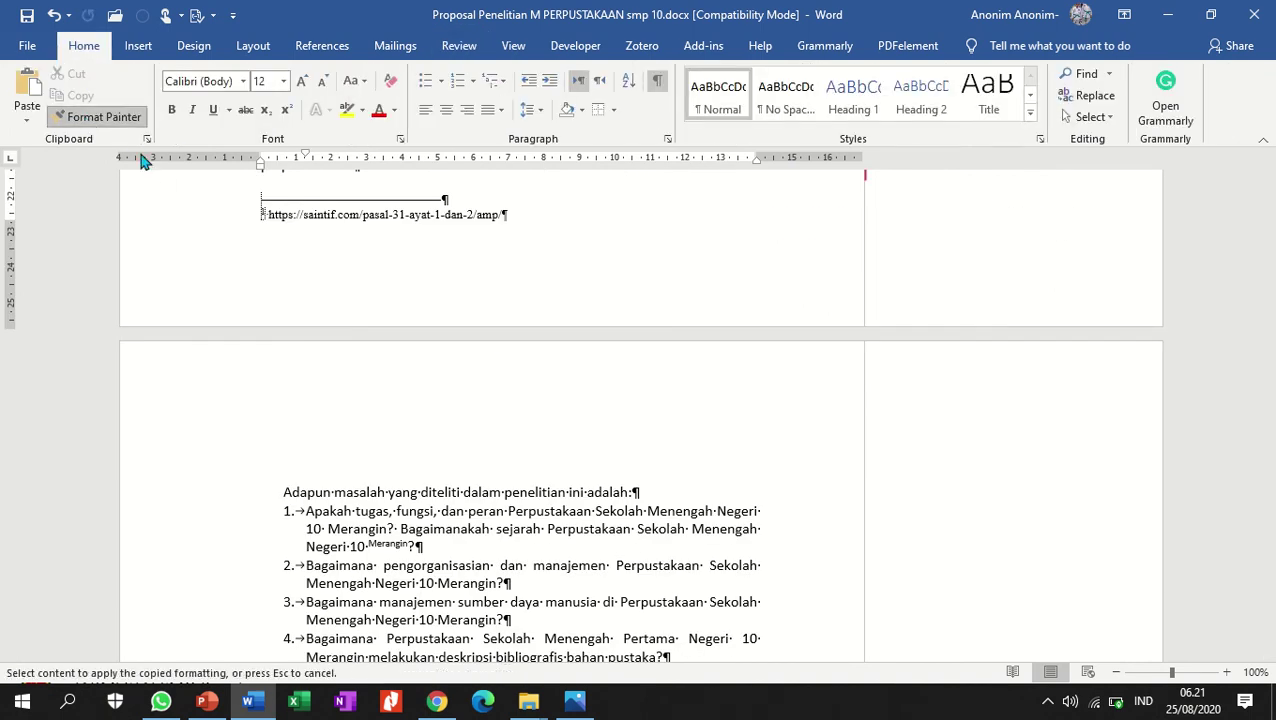
{"action": "left_click", "coordinate": [318, 492]}
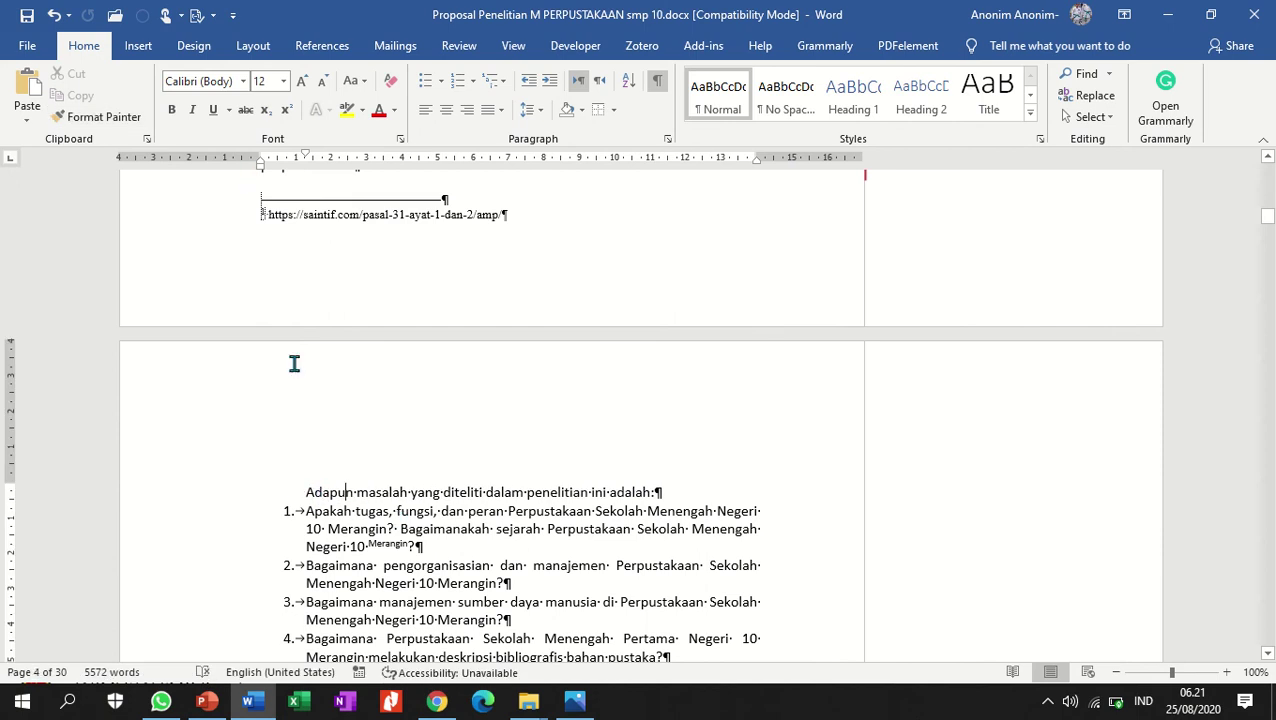
Try to clear the superscript by toggling it on the whole list of five research questions, and undo the changes.
{"action": "scroll", "coordinate": [294, 364], "scroll_direction": "down", "scroll_amount": 3}
{"action": "left_click_drag", "start_coordinate": [330, 331], "coordinate": [336, 494]}
{"action": "left_click", "coordinate": [337, 496]}
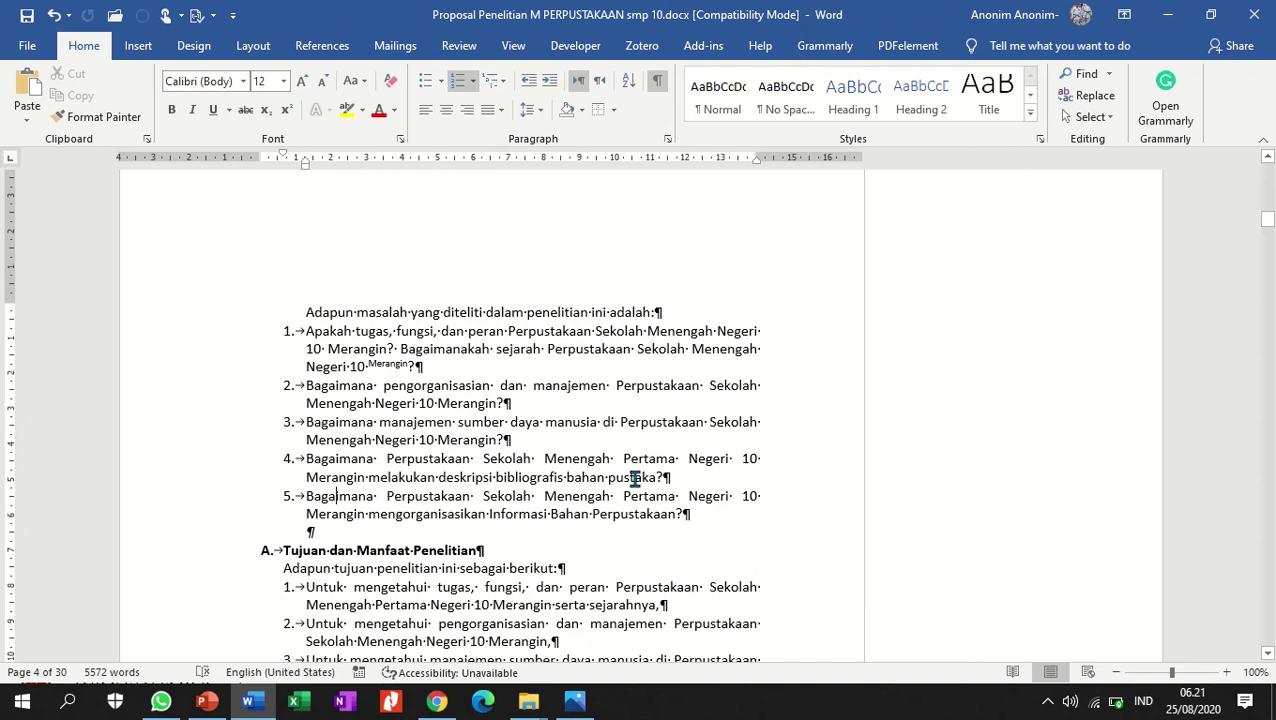
{"action": "left_click_drag", "start_coordinate": [692, 514], "coordinate": [298, 334]}
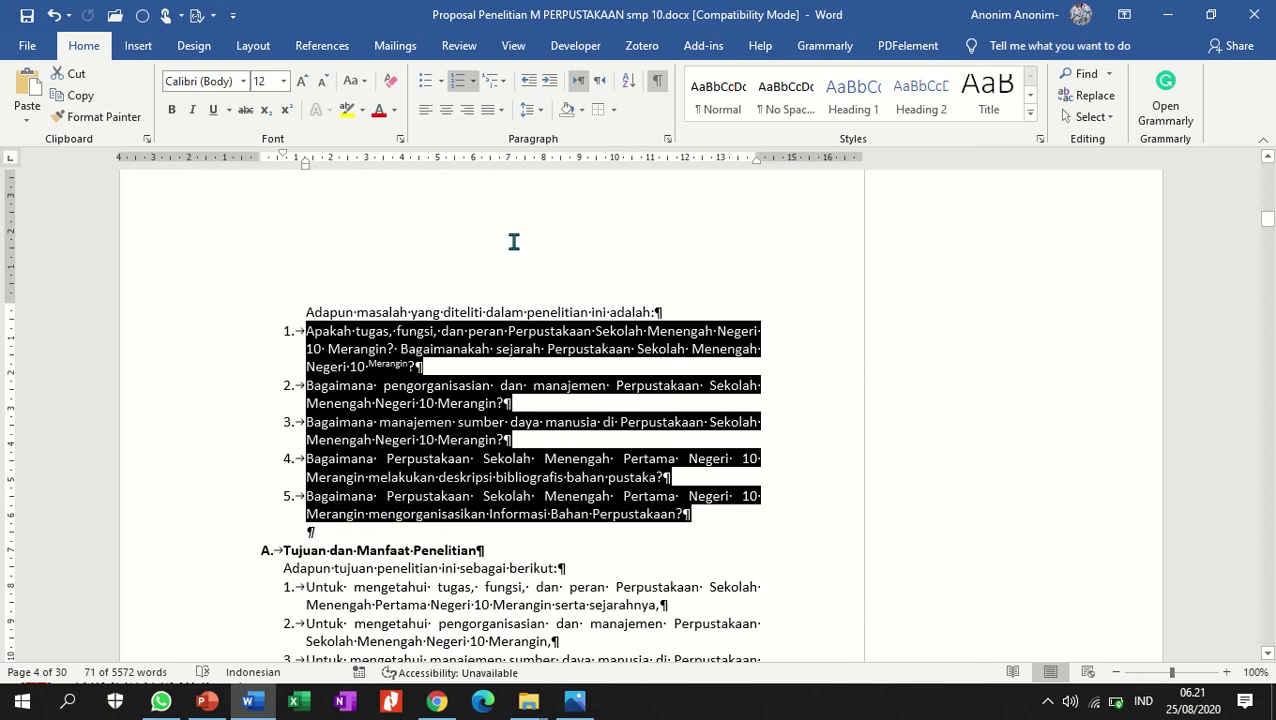
{"action": "left_click", "coordinate": [287, 111]}
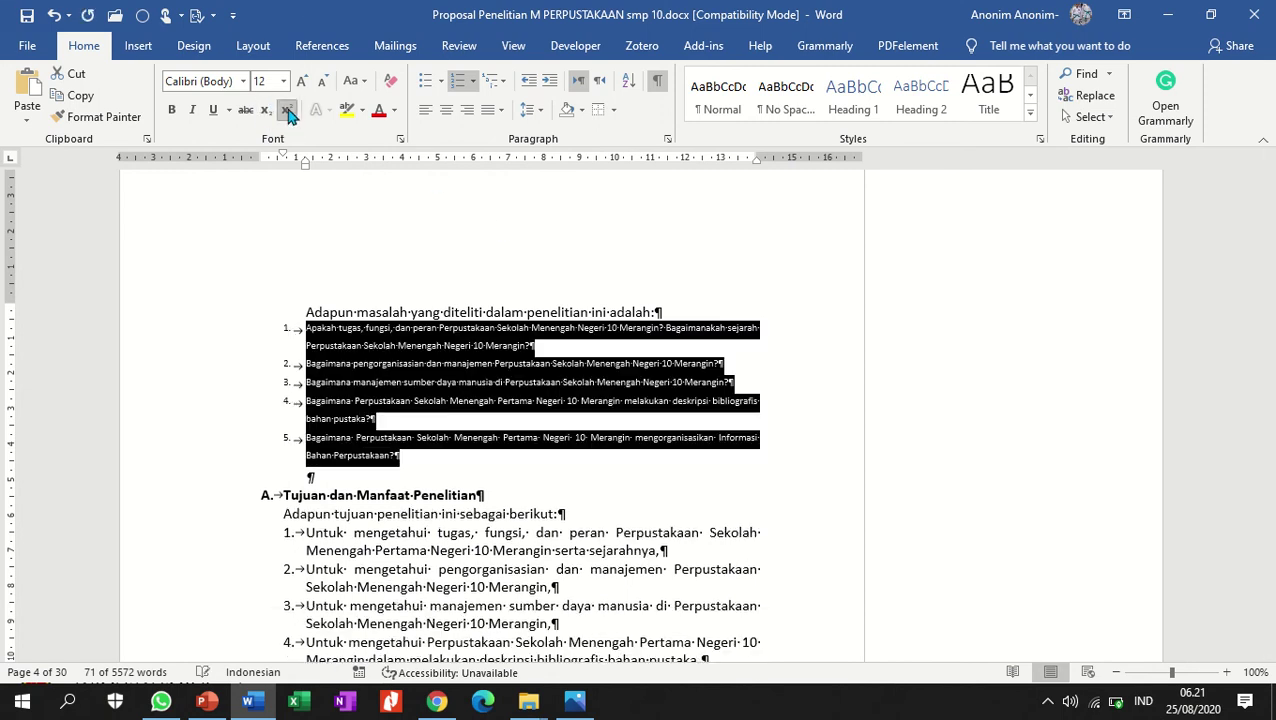
{"action": "left_click", "coordinate": [287, 111]}
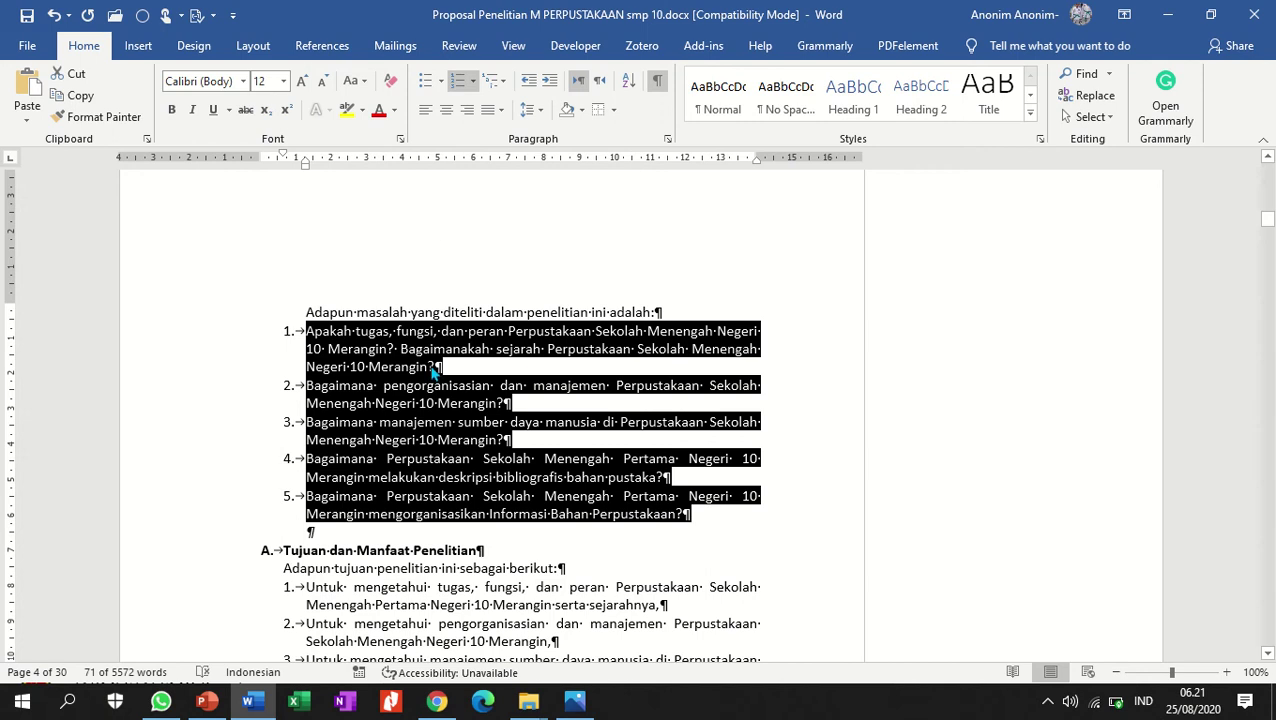
{"action": "left_click", "coordinate": [427, 368]}
{"action": "key", "text": "ctrl+z"}
{"action": "key", "text": "ctrl+z"}
{"action": "key", "text": "ctrl+z"}
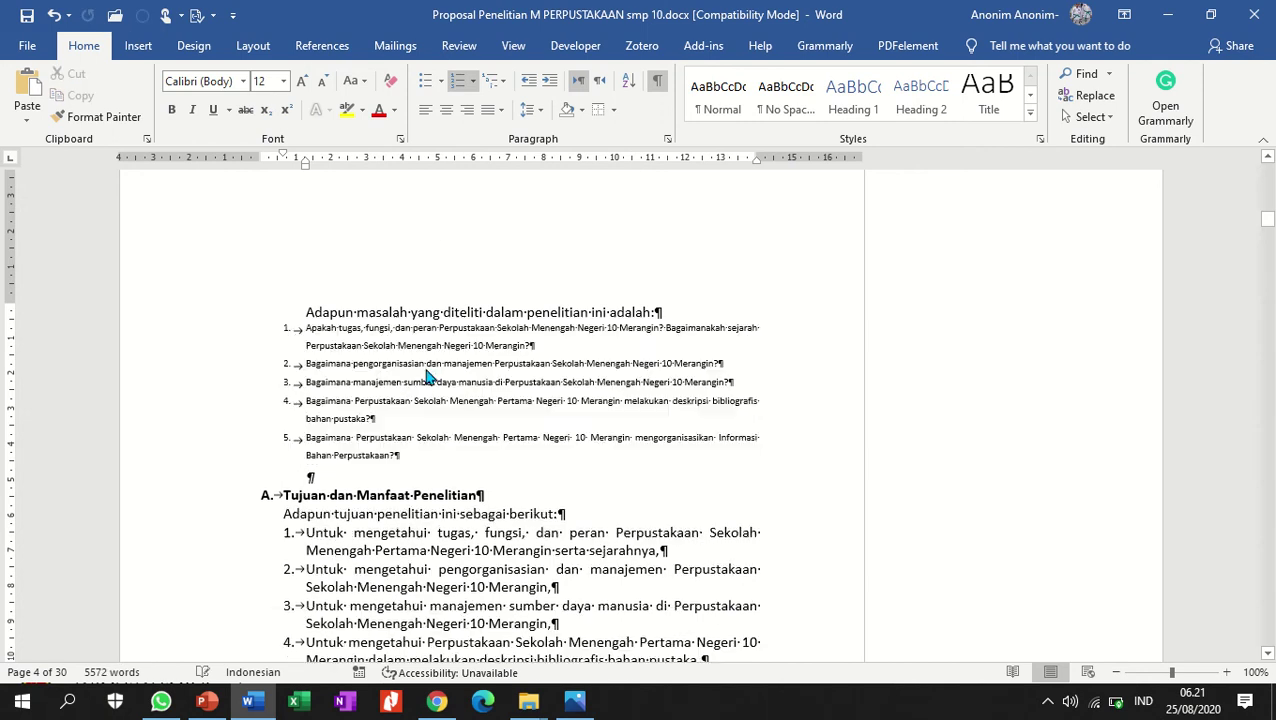
Remove the superscript from "Merangin" at the end of the first research question and hide the formatting marks.
{"action": "double_click", "coordinate": [391, 368]}
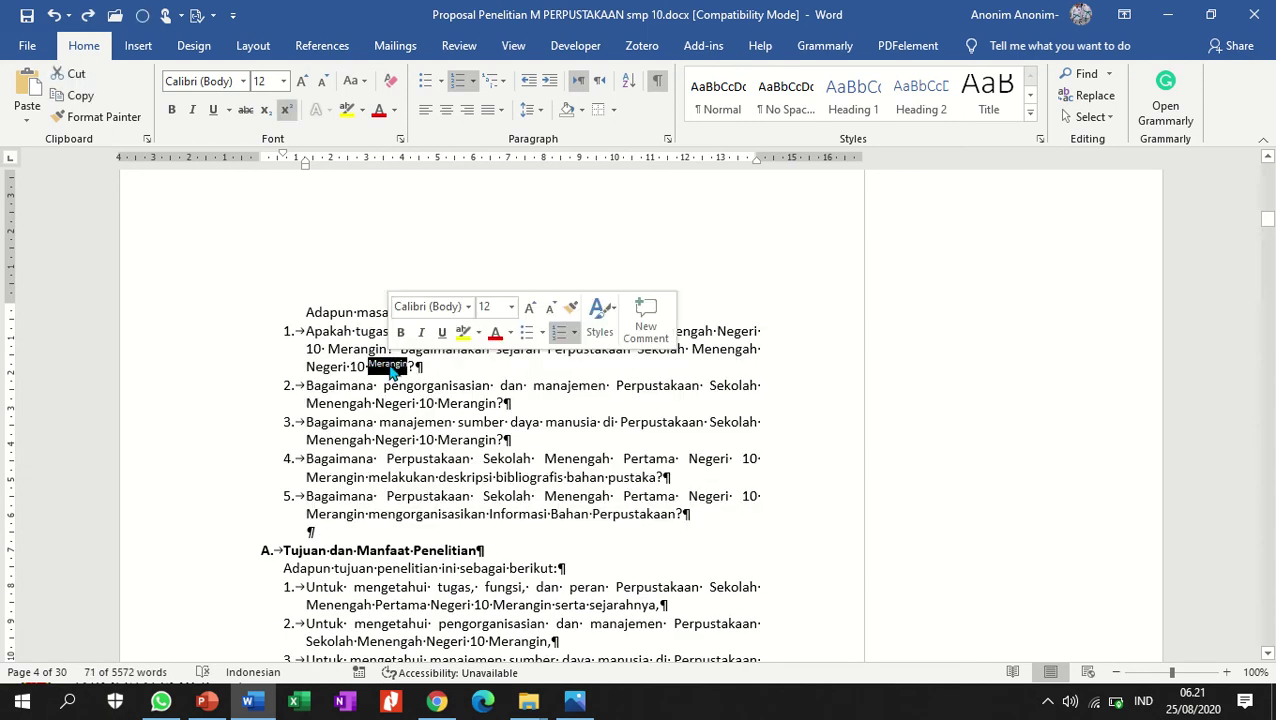
{"action": "left_click", "coordinate": [286, 112]}
{"action": "left_click", "coordinate": [692, 346]}
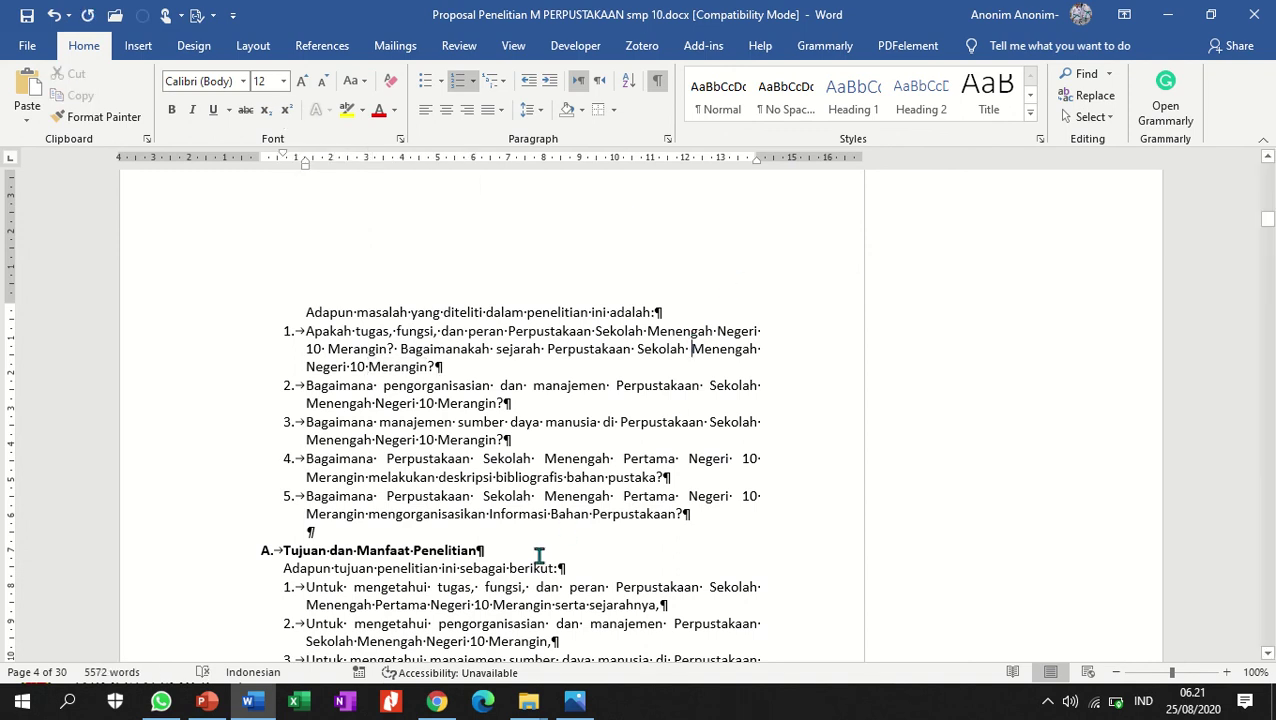
{"action": "left_click", "coordinate": [657, 80]}
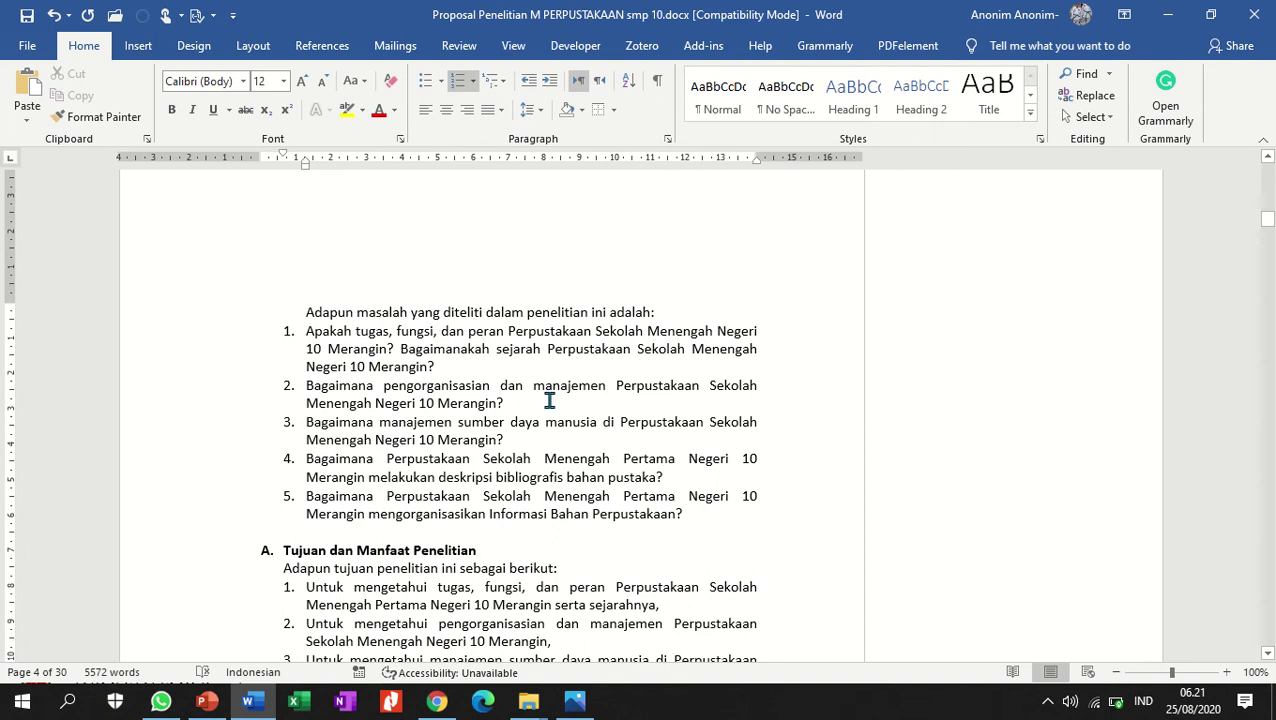
{"action": "scroll", "coordinate": [447, 443], "scroll_direction": "down", "scroll_amount": 2}
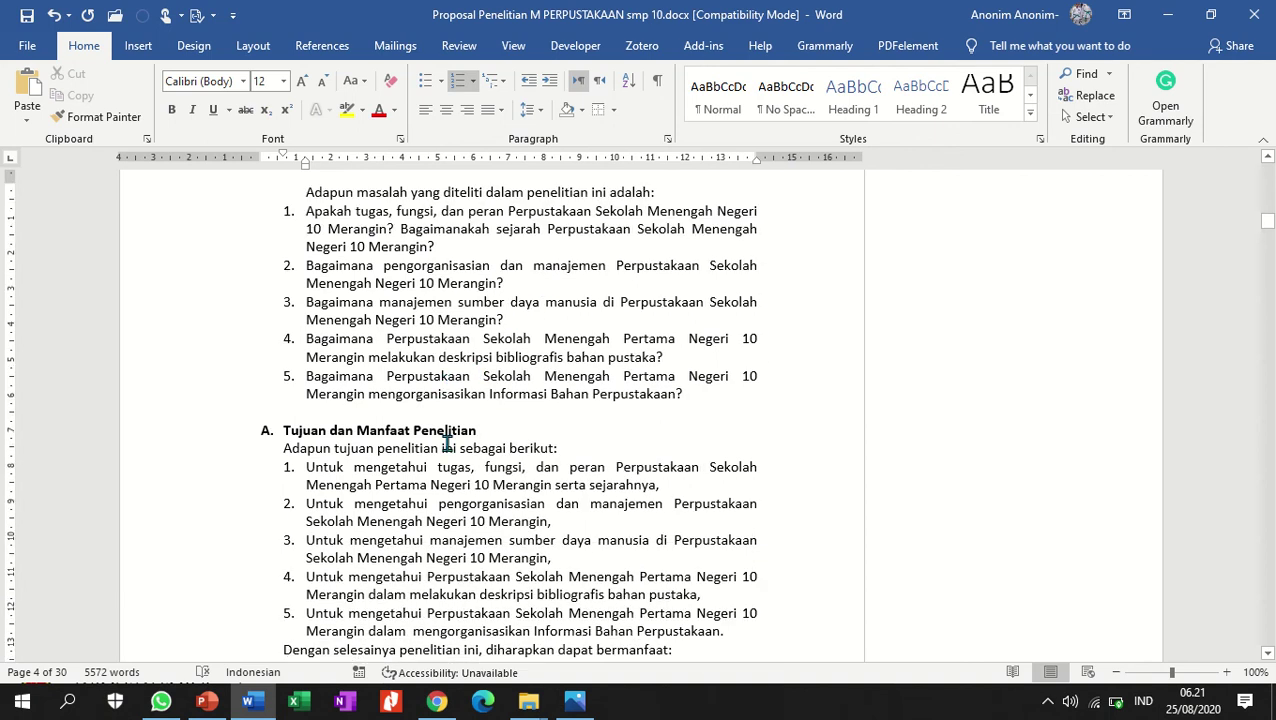
Delete the numbered heading "Tujuan dan Manfaat Penelitian" above the line "Adapun tujuan penelitian ini sebagai berikut:".
{"action": "scroll", "coordinate": [376, 412], "scroll_direction": "down", "scroll_amount": 1}
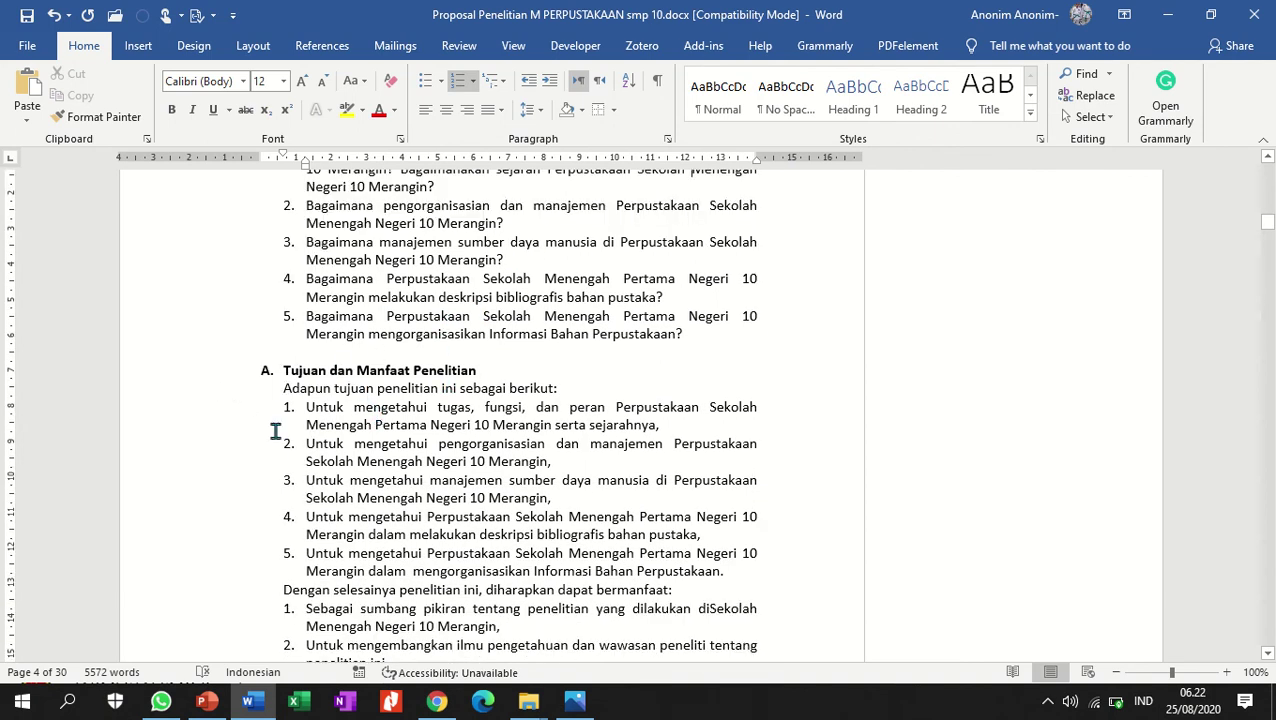
{"action": "scroll", "coordinate": [260, 434], "scroll_direction": "up", "scroll_amount": 2}
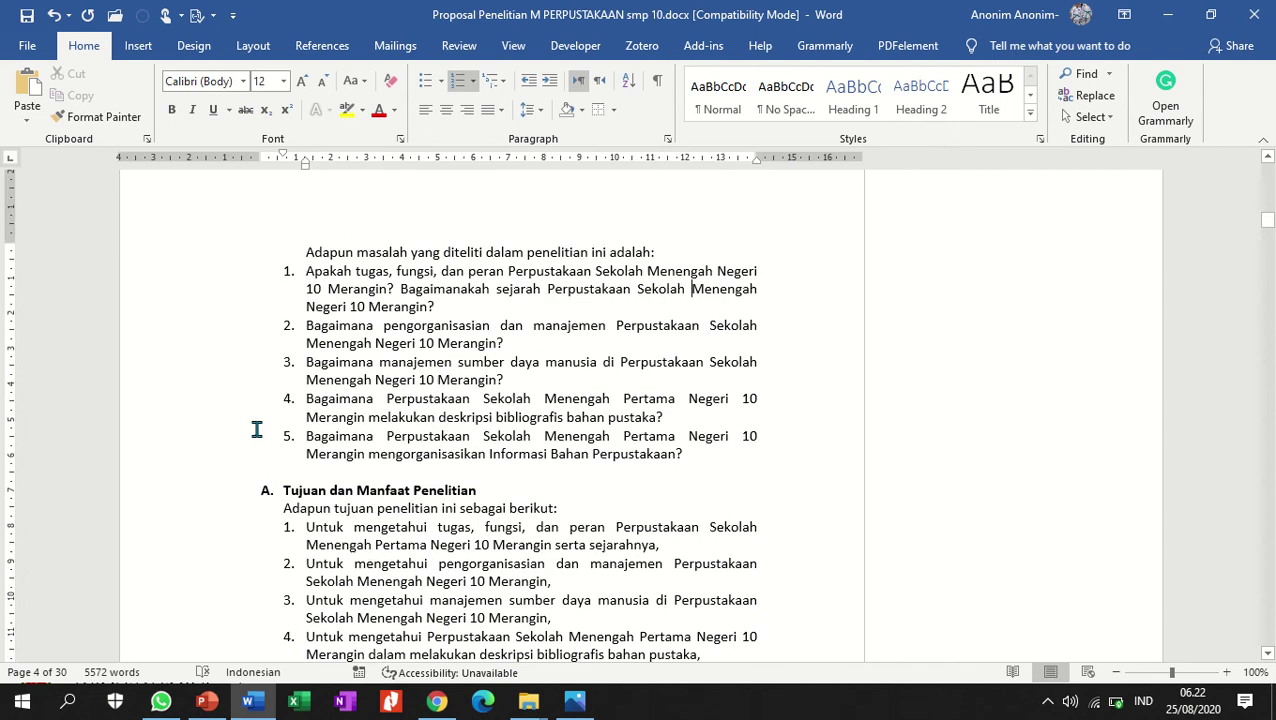
{"action": "left_click", "coordinate": [173, 494]}
{"action": "key", "text": "Delete"}
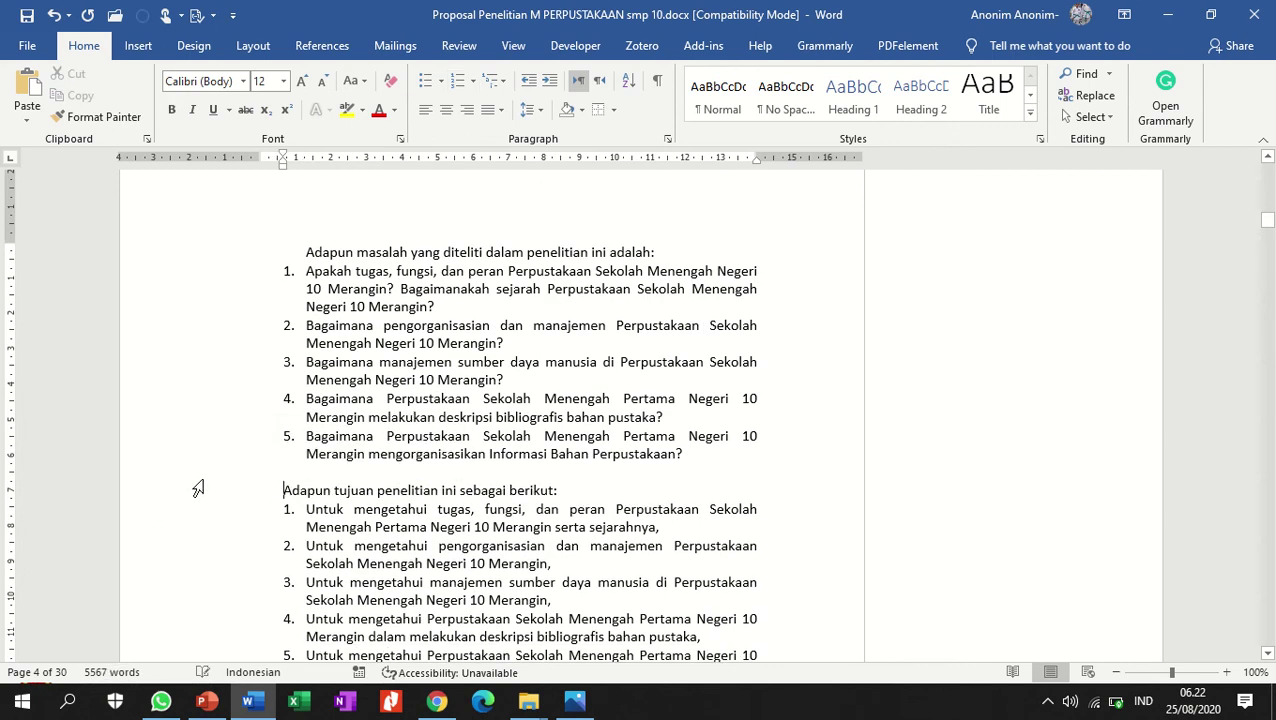
Copy the formatting of "Adapun masalah yang diteliti" to the line "Adapun tujuan penelitian ini" and delete the empty paragraph above it.
{"action": "scroll", "coordinate": [270, 456], "scroll_direction": "up", "scroll_amount": 2}
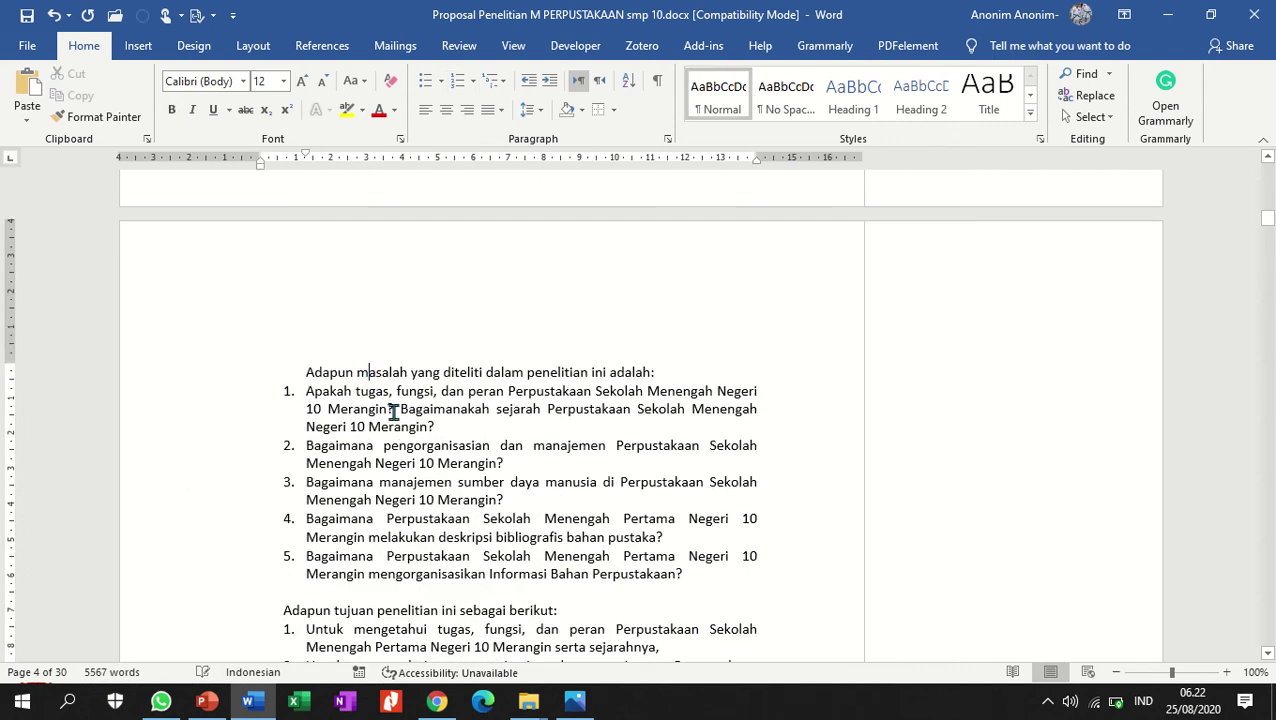
{"action": "left_click", "coordinate": [97, 116]}
{"action": "scroll", "coordinate": [343, 470], "scroll_direction": "down", "scroll_amount": 3}
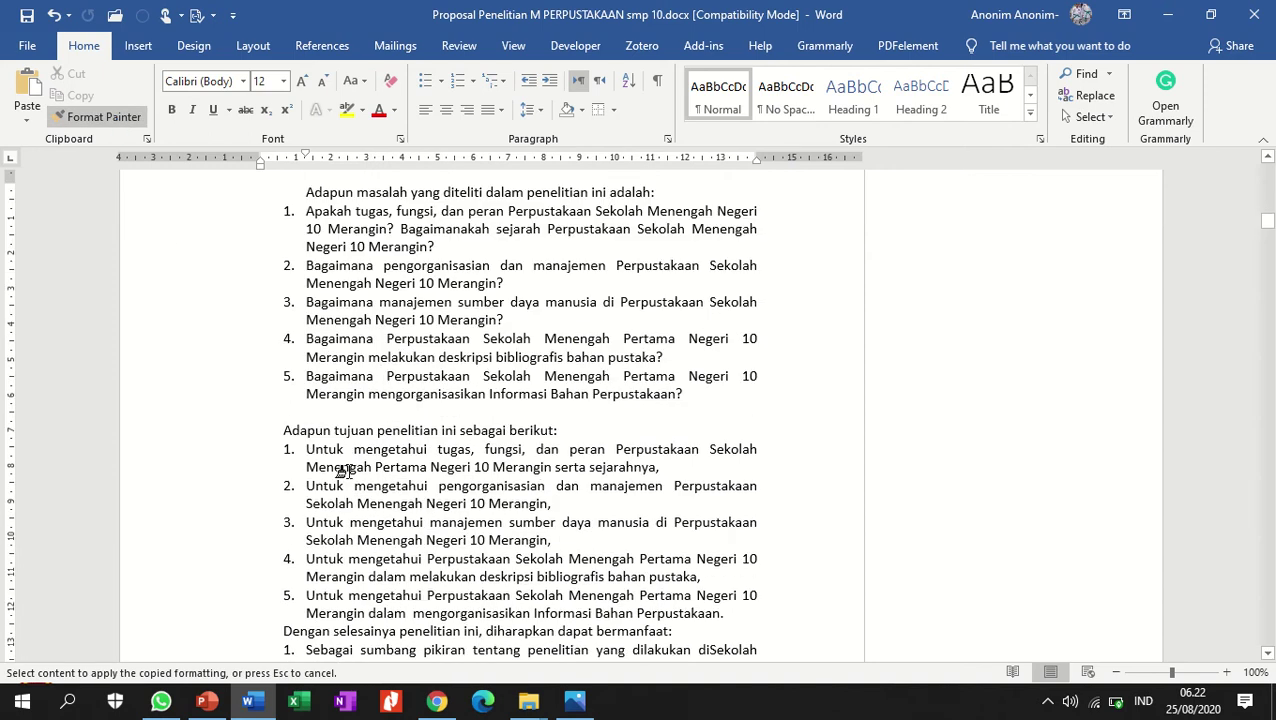
{"action": "left_click", "coordinate": [312, 432]}
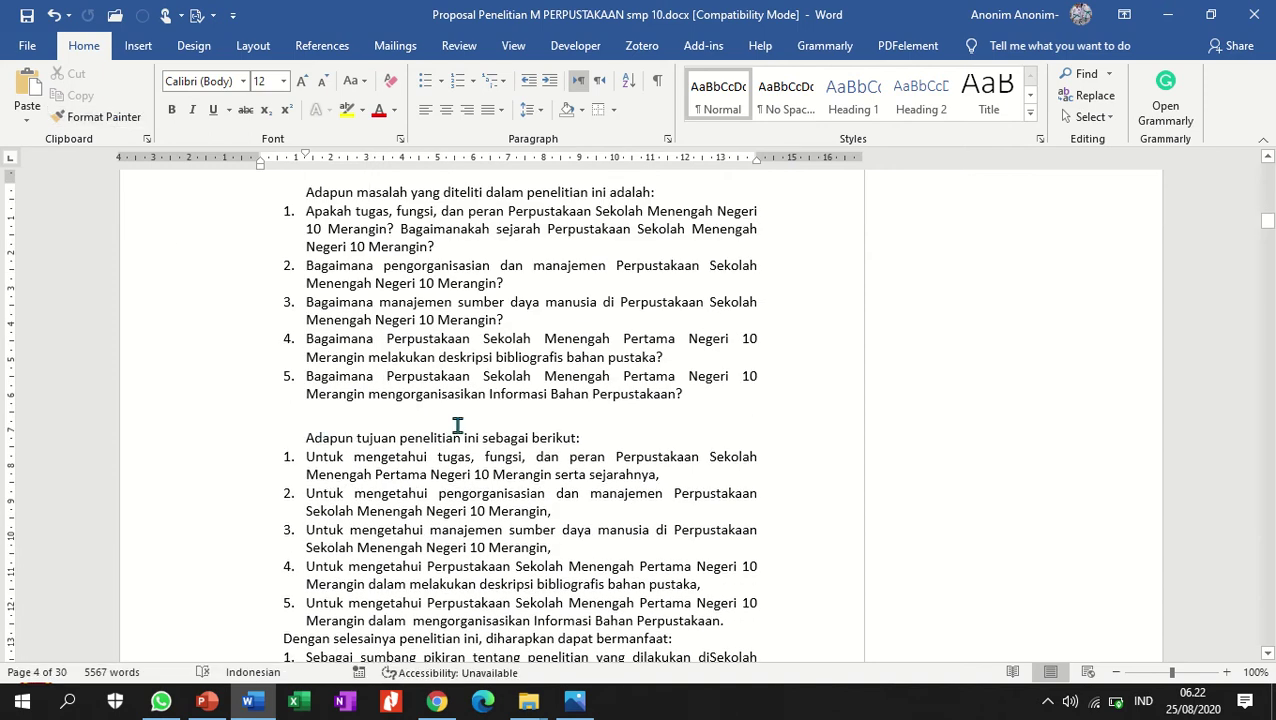
{"action": "left_click", "coordinate": [338, 411]}
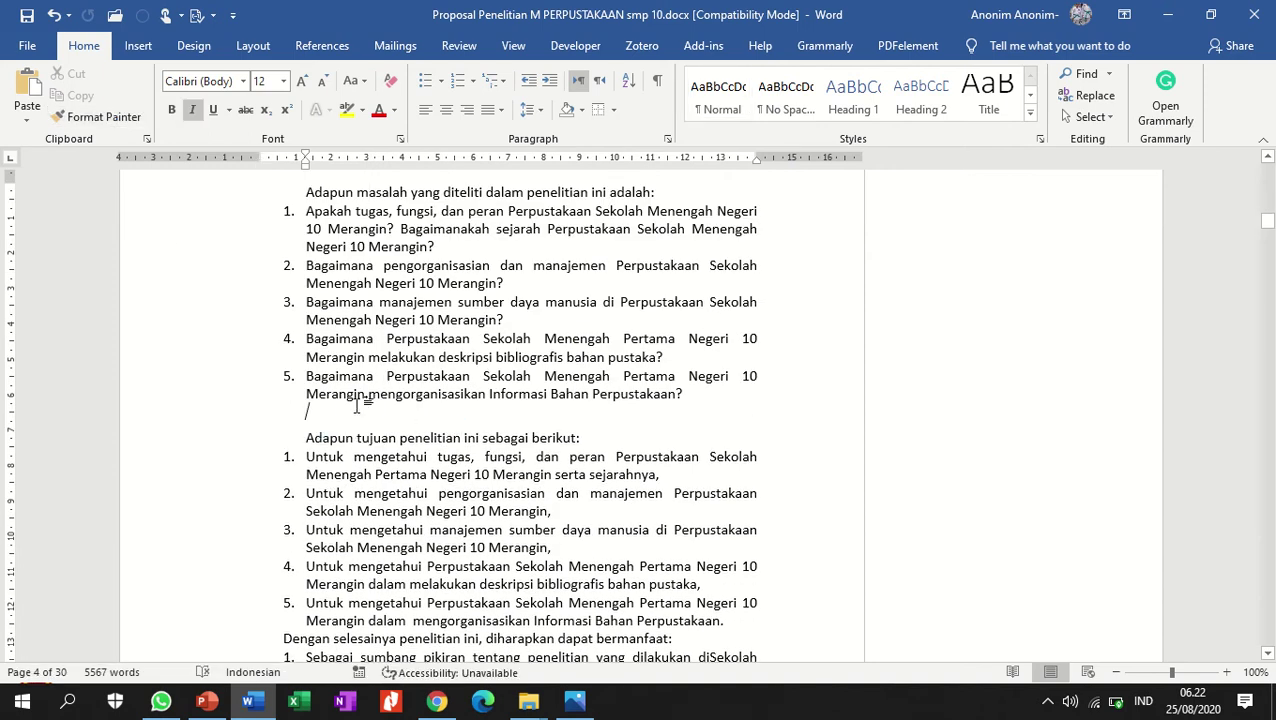
{"action": "key", "text": "Delete"}
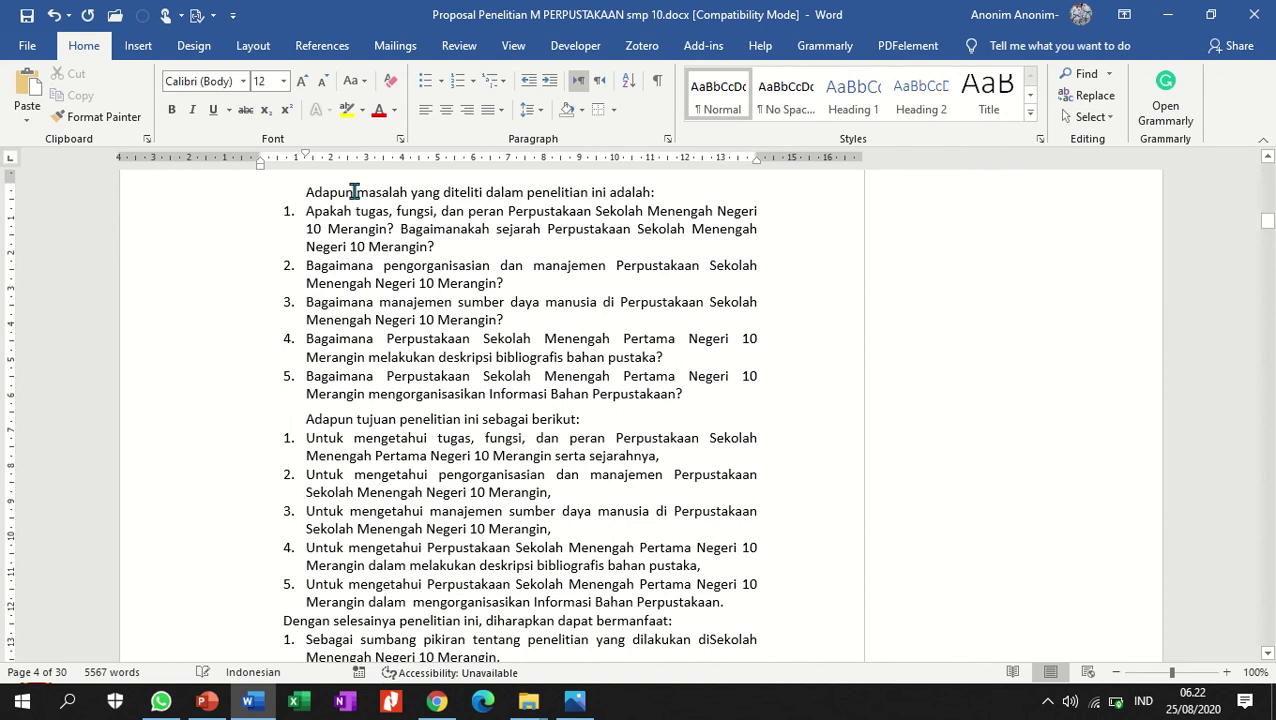
Copy the formatting of "Adapun tujuan penelitian ini" to the line "Dengan selesainya penelitian ini, diharapkan dapat bermanfaat:".
{"action": "left_click", "coordinate": [253, 45]}
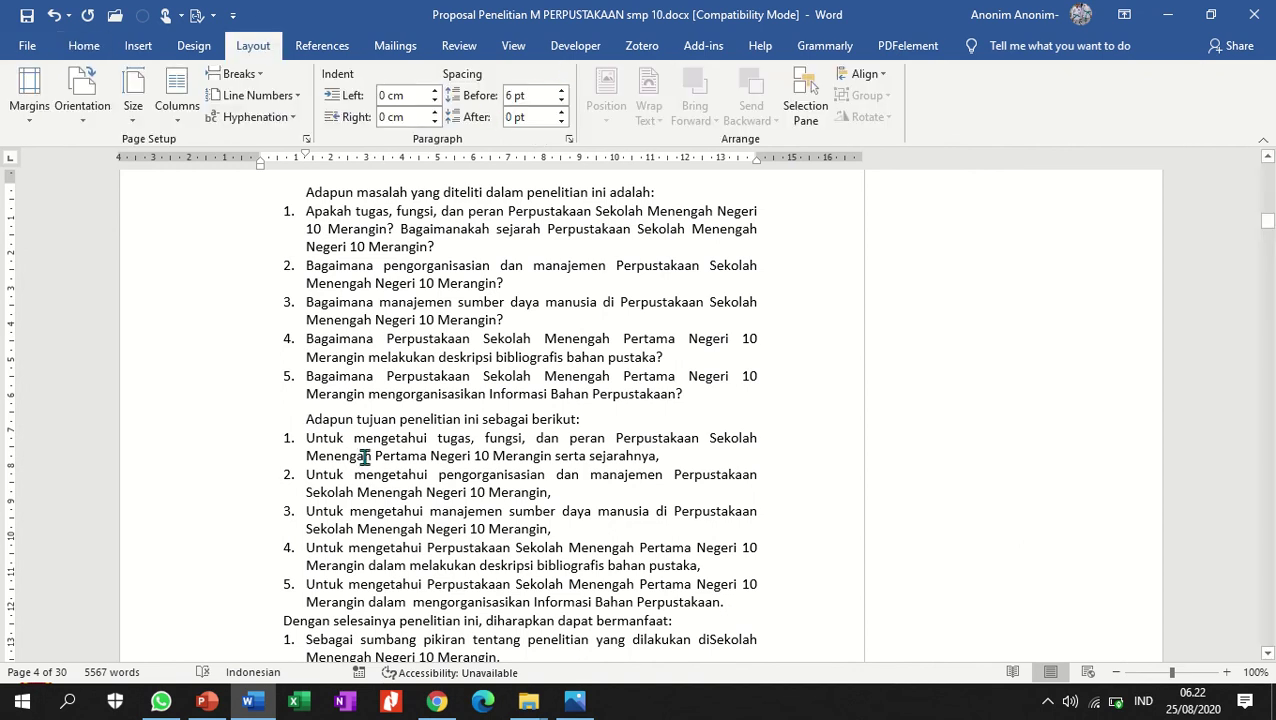
{"action": "scroll", "coordinate": [365, 452], "scroll_direction": "down", "scroll_amount": 1}
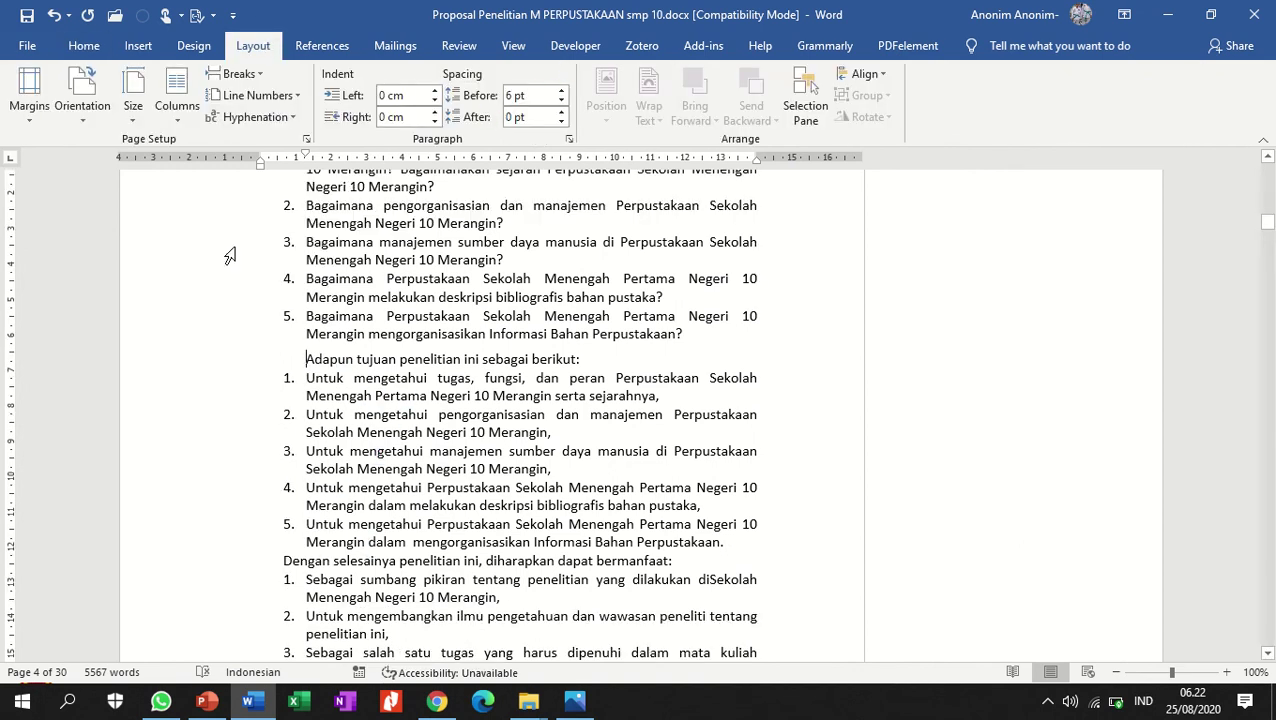
{"action": "left_click", "coordinate": [84, 45]}
{"action": "left_click", "coordinate": [99, 116]}
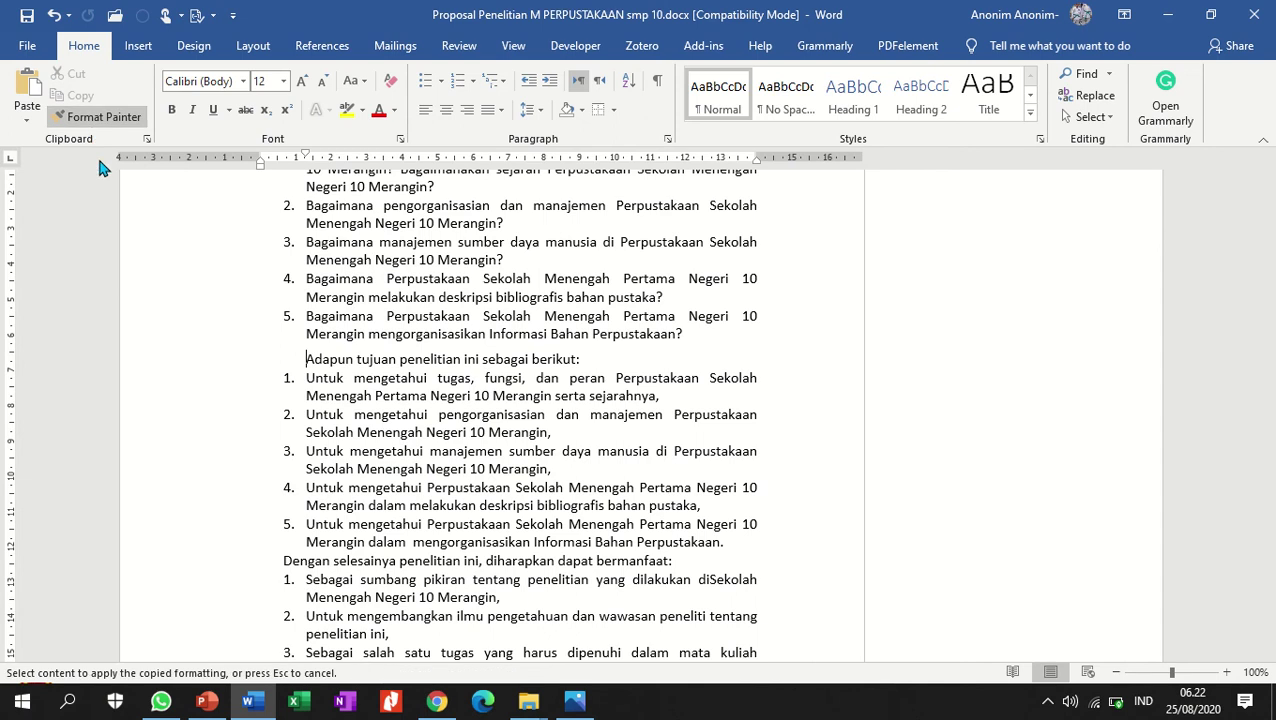
{"action": "left_click", "coordinate": [354, 562]}
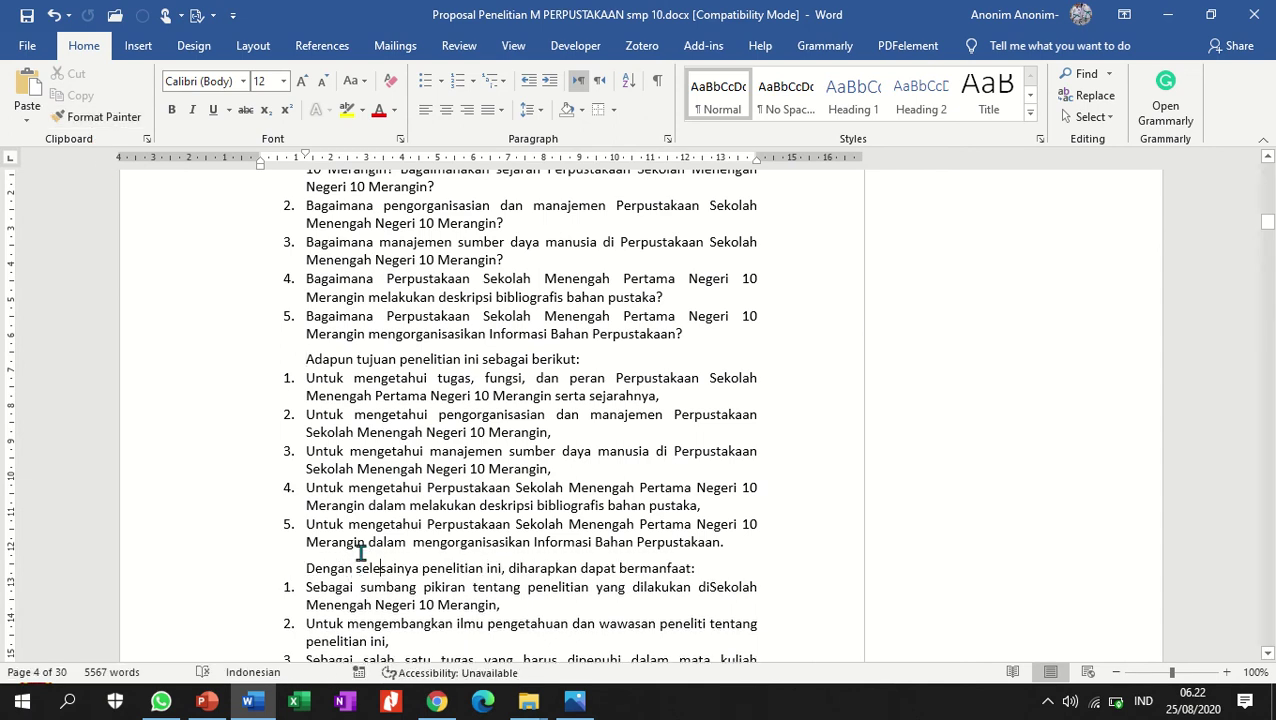
Remove the list letter from the heading "Metodologi Penelitian" and change the heading text to uppercase.
{"action": "scroll", "coordinate": [362, 562], "scroll_direction": "down", "scroll_amount": 3}
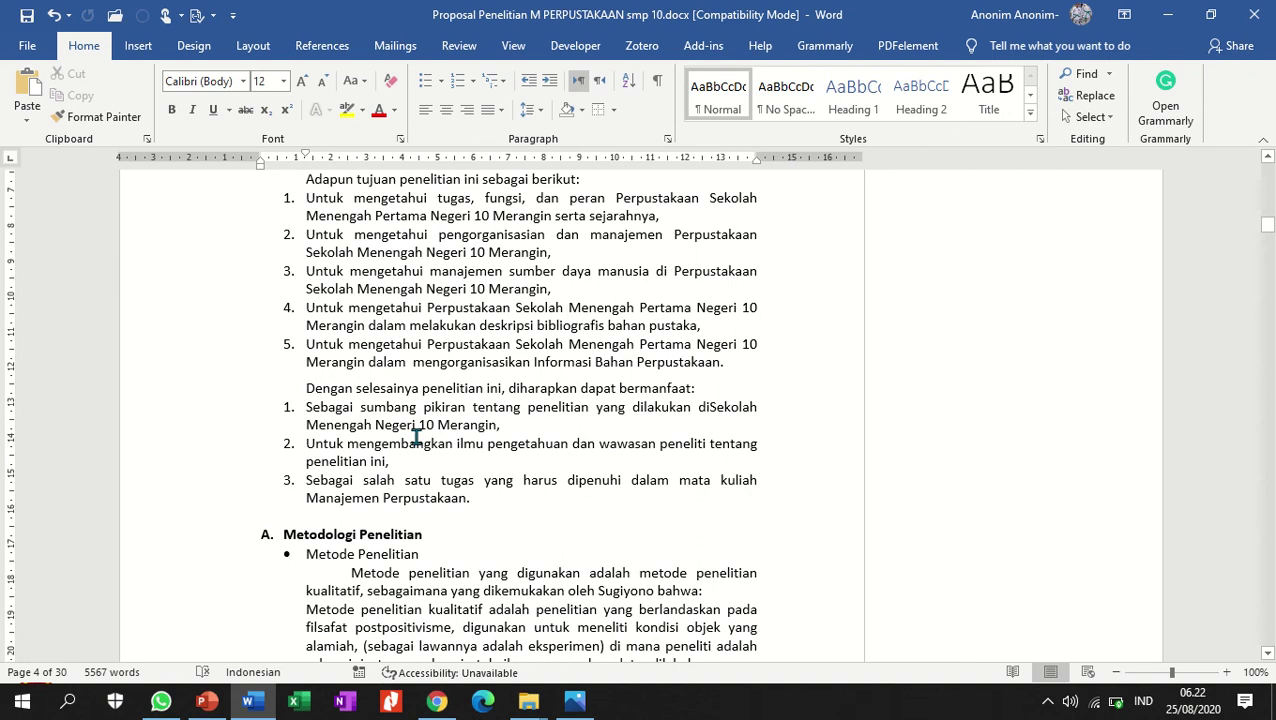
{"action": "scroll", "coordinate": [414, 415], "scroll_direction": "up", "scroll_amount": 2}
{"action": "scroll", "coordinate": [370, 490], "scroll_direction": "down", "scroll_amount": 1}
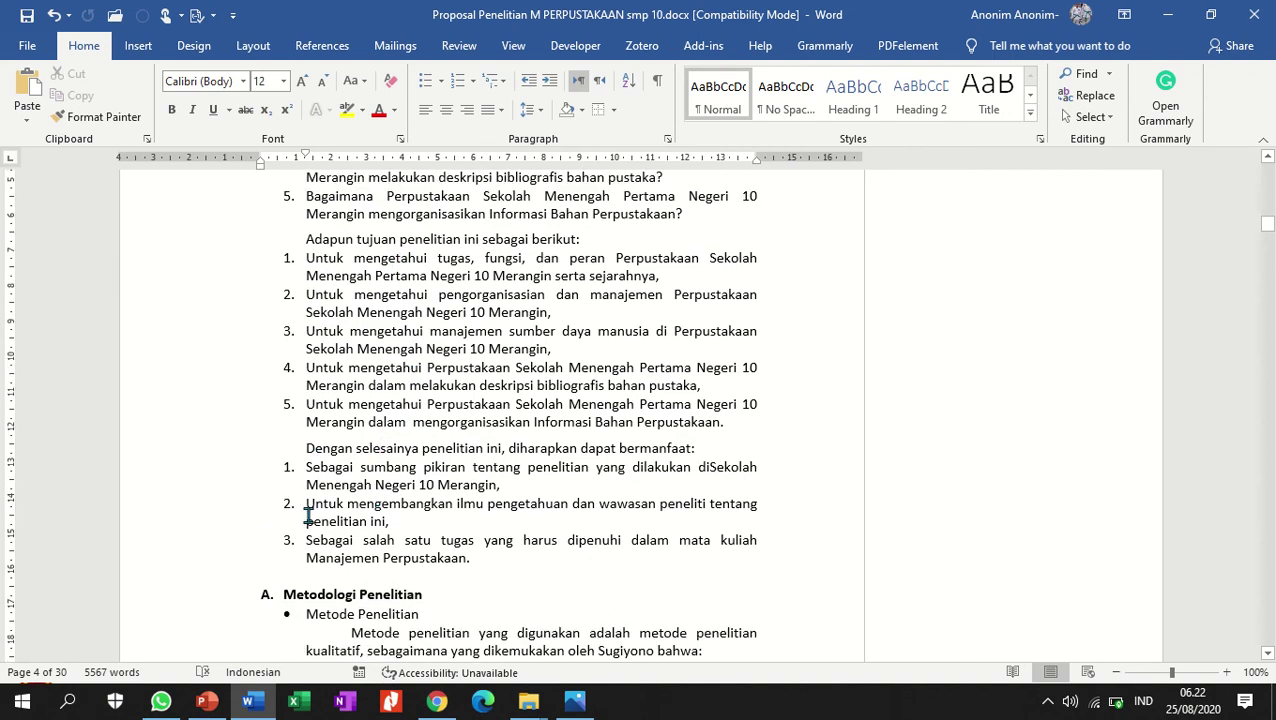
{"action": "scroll", "coordinate": [326, 478], "scroll_direction": "down", "scroll_amount": 3}
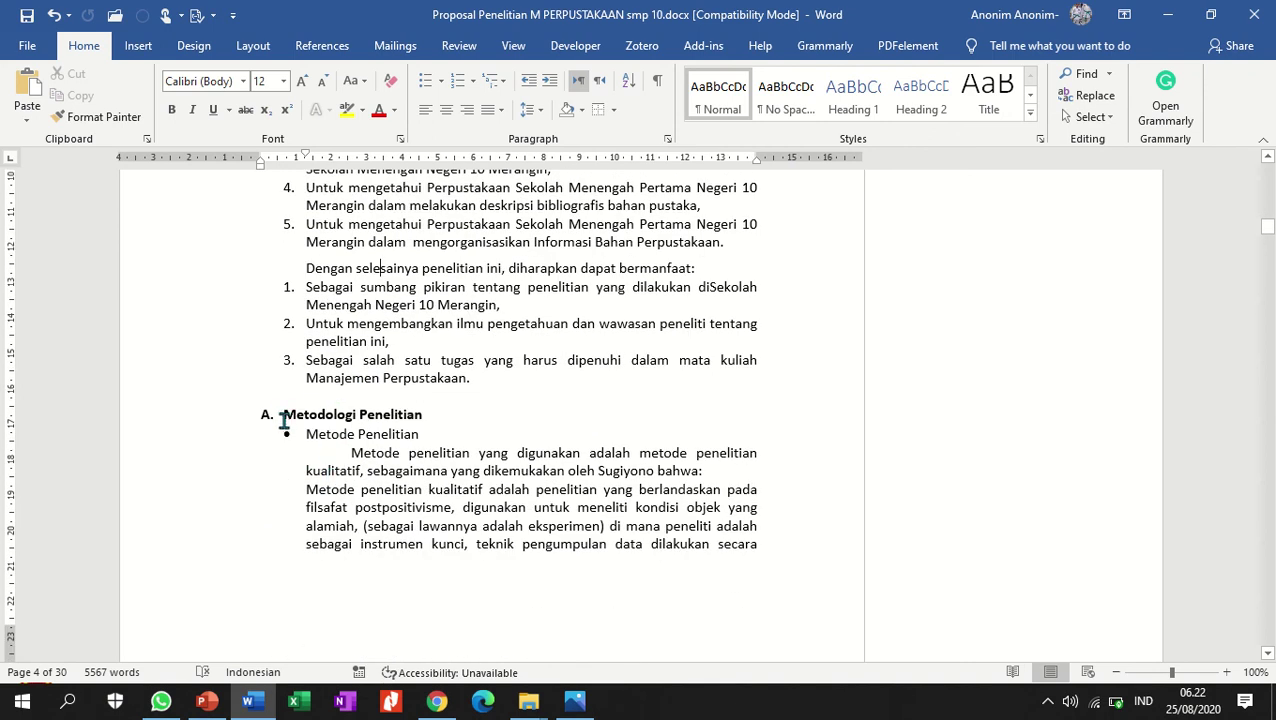
{"action": "scroll", "coordinate": [284, 420], "scroll_direction": "up", "scroll_amount": 3}
{"action": "scroll", "coordinate": [284, 420], "scroll_direction": "down", "scroll_amount": 2}
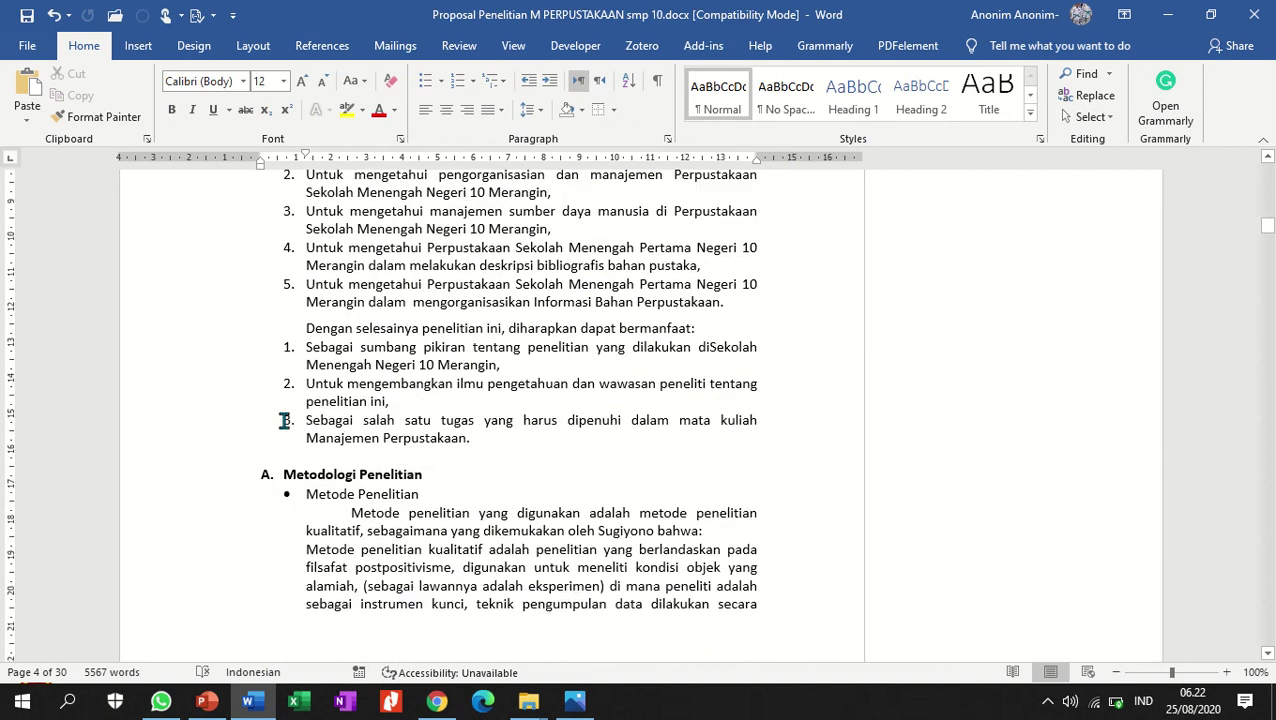
{"action": "left_click", "coordinate": [284, 477]}
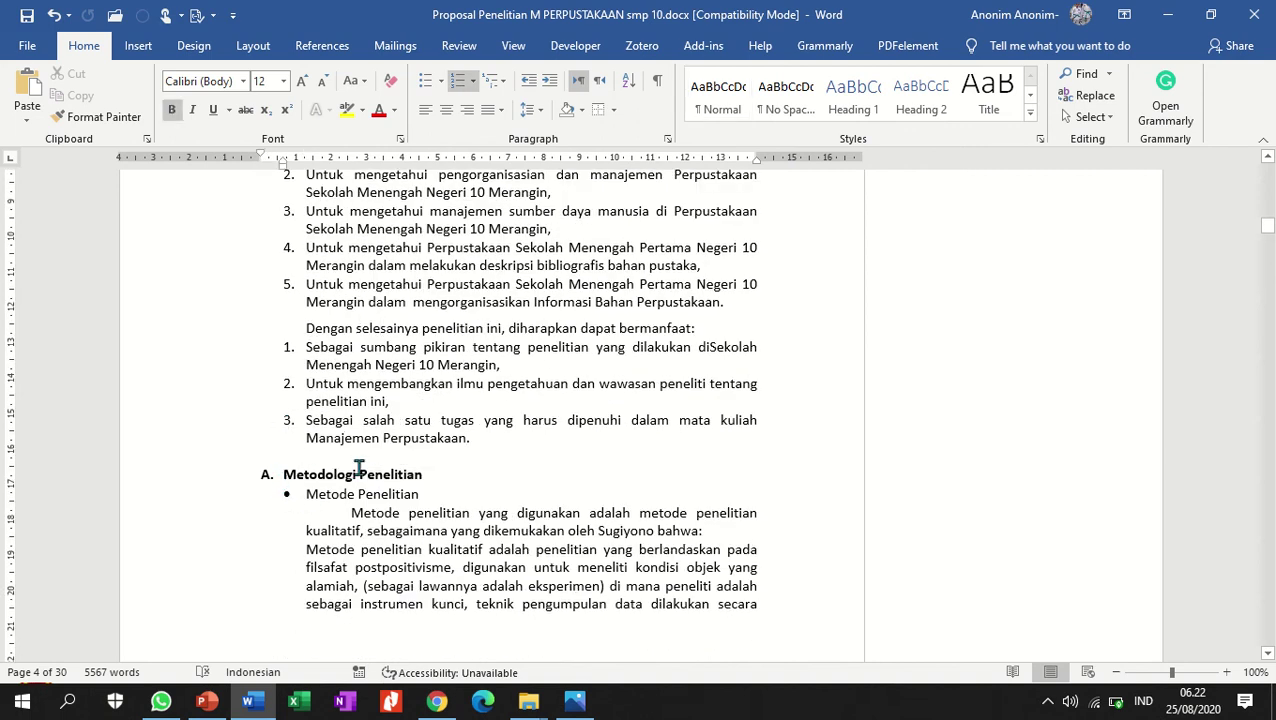
{"action": "key", "text": "BackSpace"}
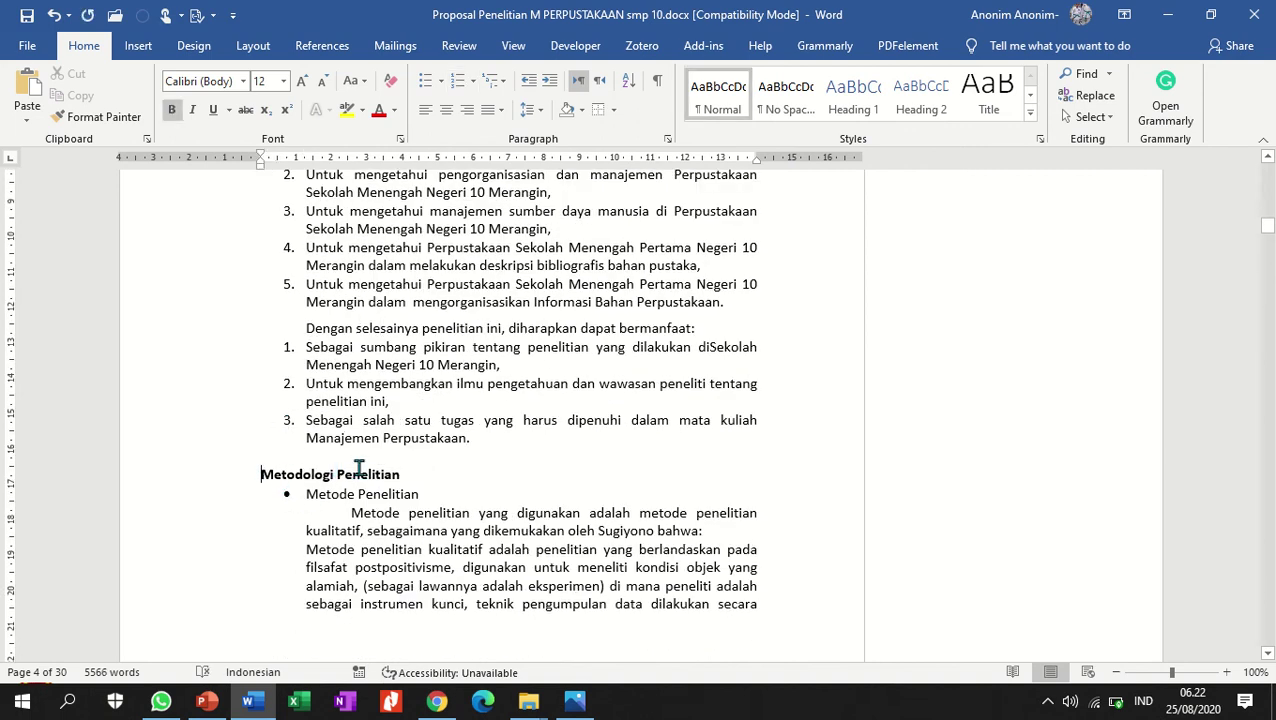
{"action": "triple_click", "coordinate": [359, 472]}
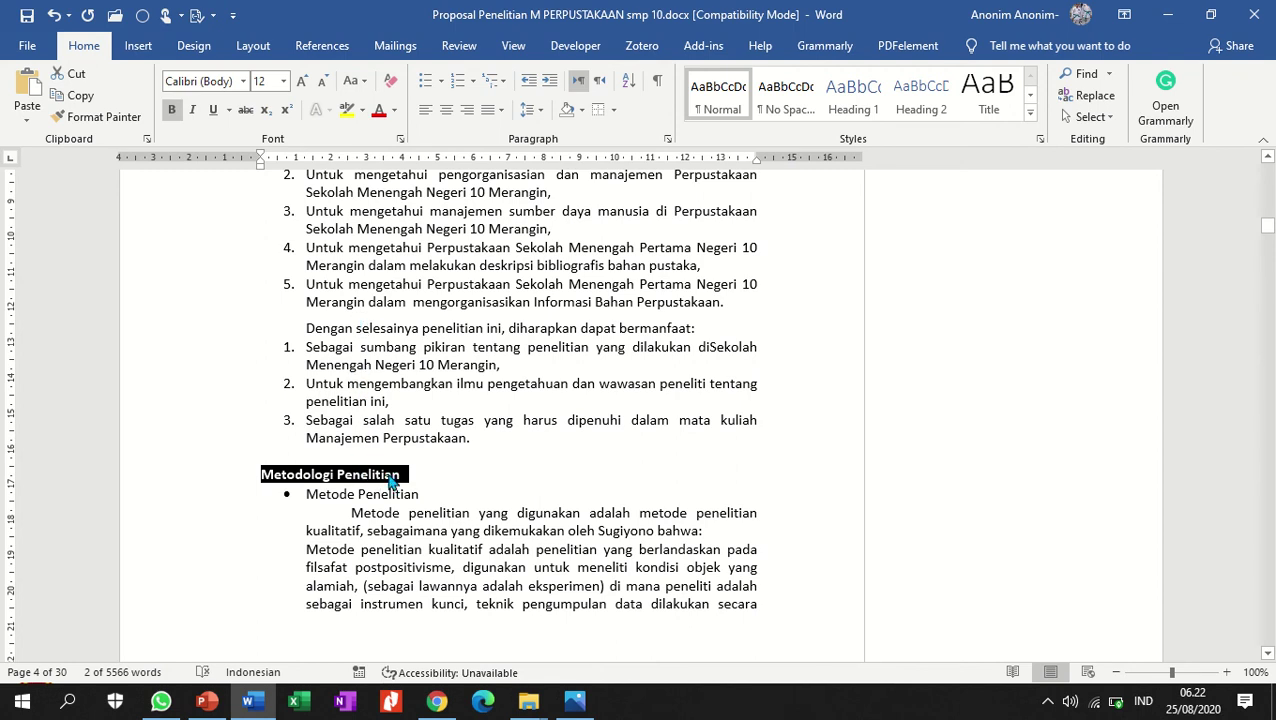
{"action": "key", "text": "shift+F3"}
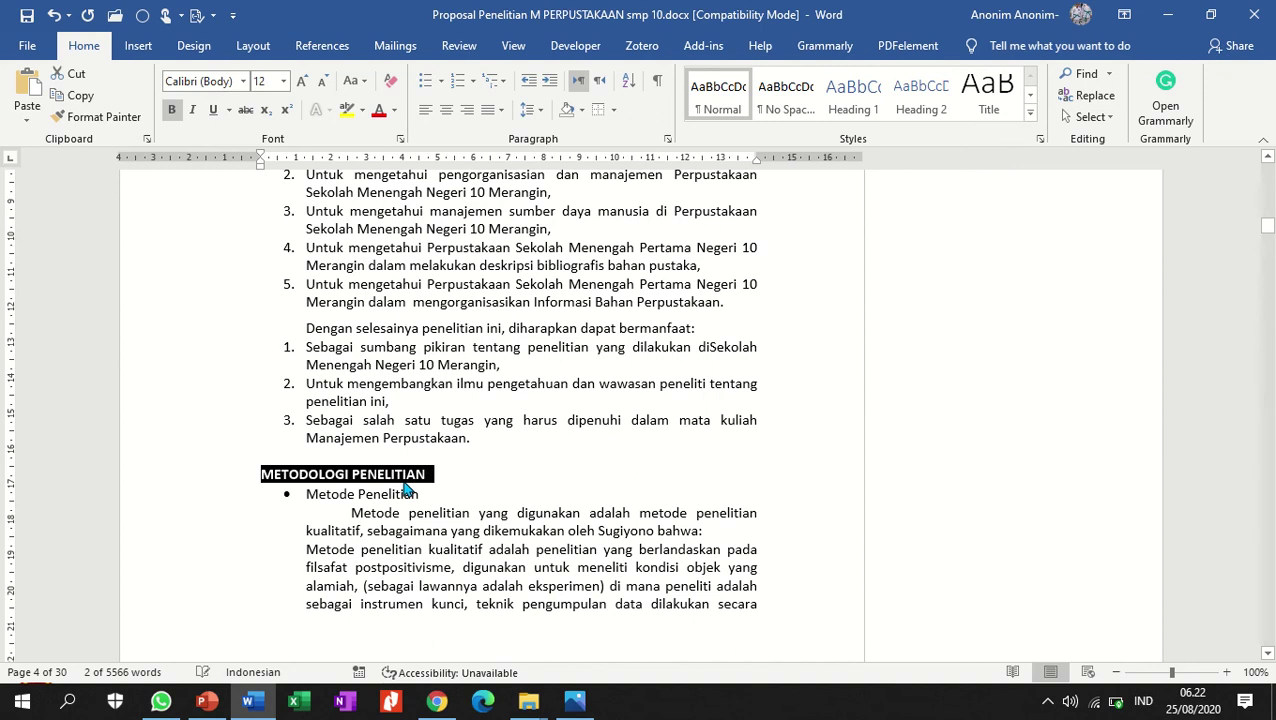
{"action": "left_click", "coordinate": [484, 468]}
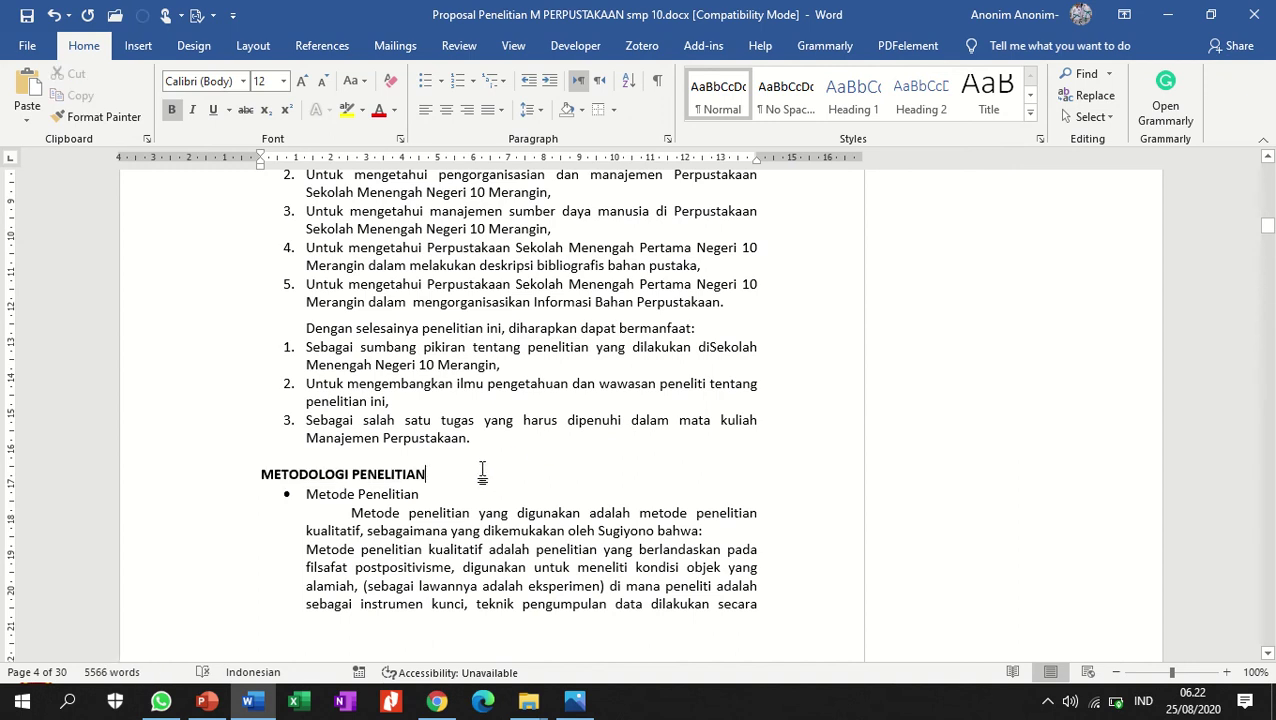
Turn the bulleted subheading "Metode Penelitian" into numbered item 1, with its number aligned to the heading above.
{"action": "left_click", "coordinate": [305, 495]}
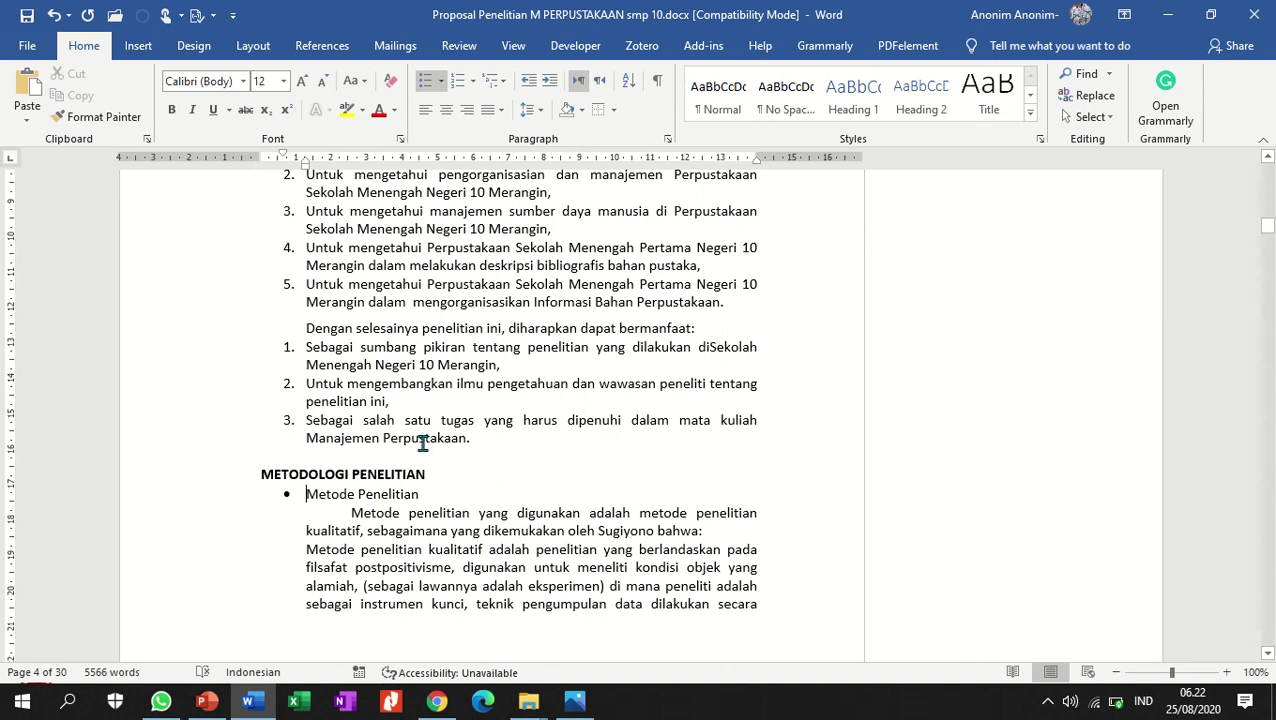
{"action": "scroll", "coordinate": [424, 437], "scroll_direction": "up", "scroll_amount": 6}
{"action": "scroll", "coordinate": [424, 437], "scroll_direction": "down", "scroll_amount": 7}
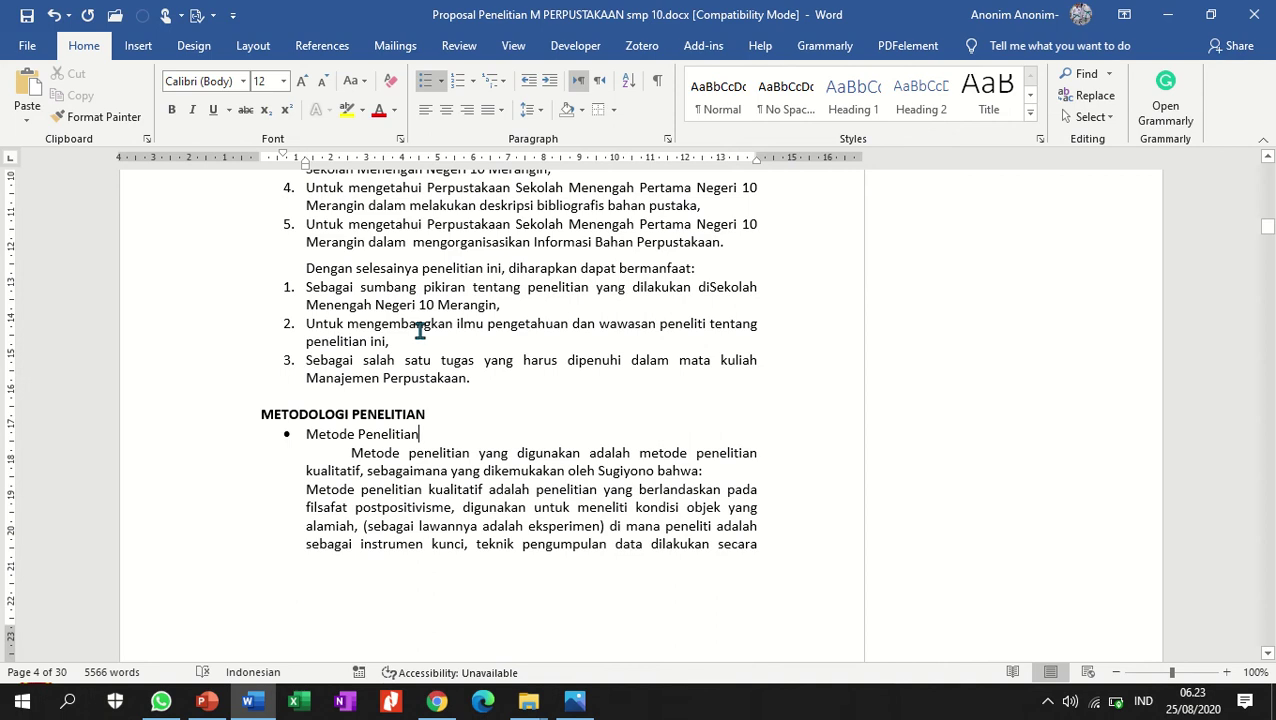
{"action": "left_click", "coordinate": [476, 86]}
{"action": "key", "text": "Escape"}
{"action": "left_click", "coordinate": [647, 168]}
{"action": "key", "text": "ctrl+z"}
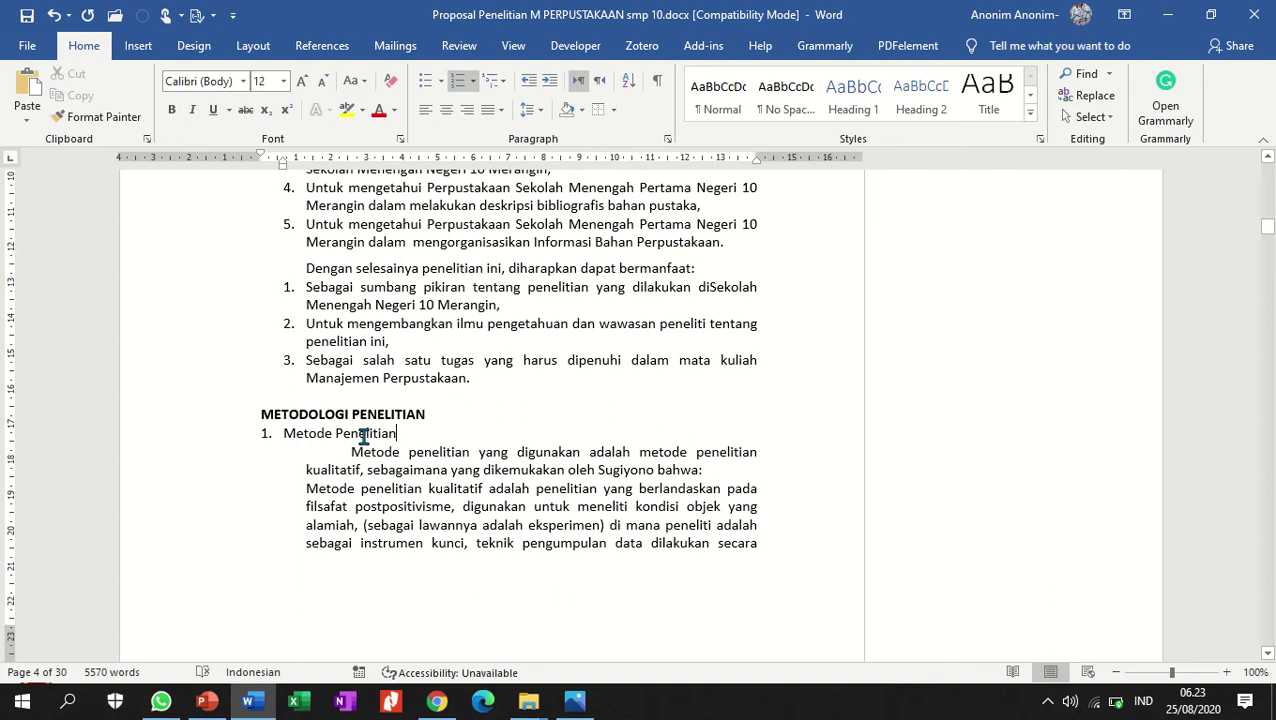
Decrease the indent of the five research questions under "Adapun masalah yang diteliti" by one level.
{"action": "scroll", "coordinate": [365, 433], "scroll_direction": "up", "scroll_amount": 3}
{"action": "scroll", "coordinate": [365, 410], "scroll_direction": "up", "scroll_amount": 3}
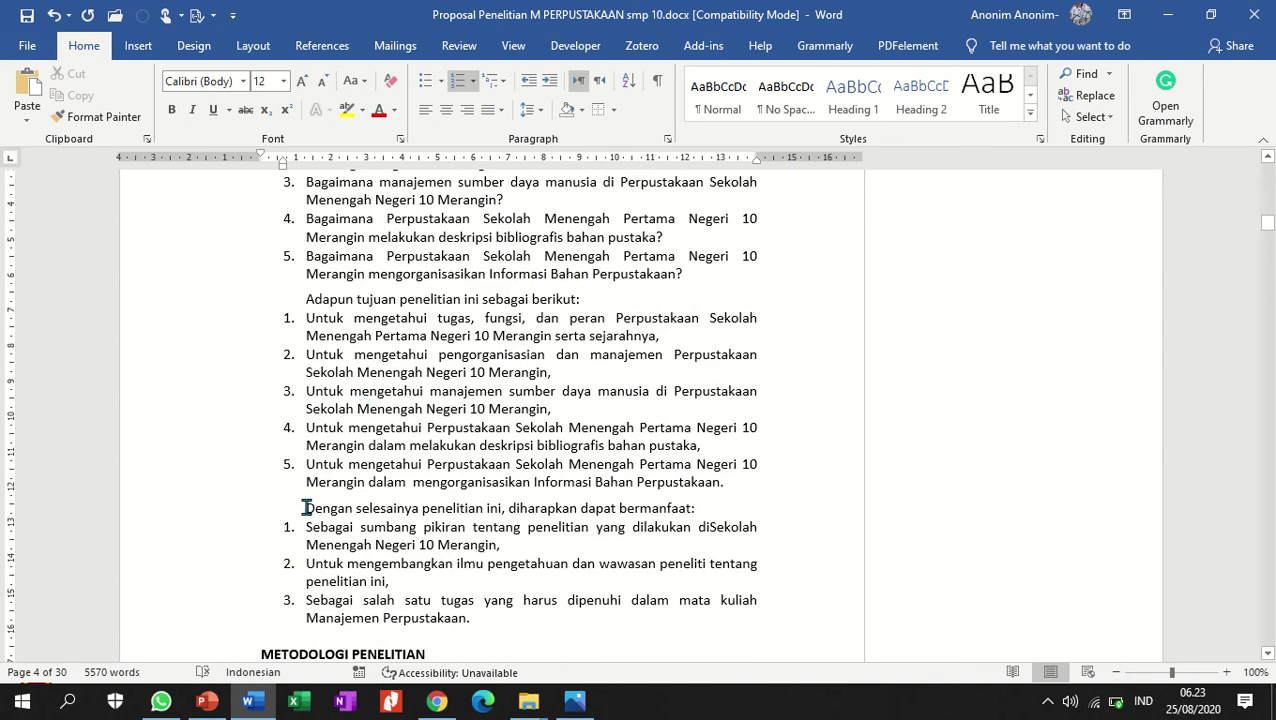
{"action": "scroll", "coordinate": [320, 460], "scroll_direction": "up", "scroll_amount": 3}
{"action": "scroll", "coordinate": [320, 450], "scroll_direction": "up", "scroll_amount": 3}
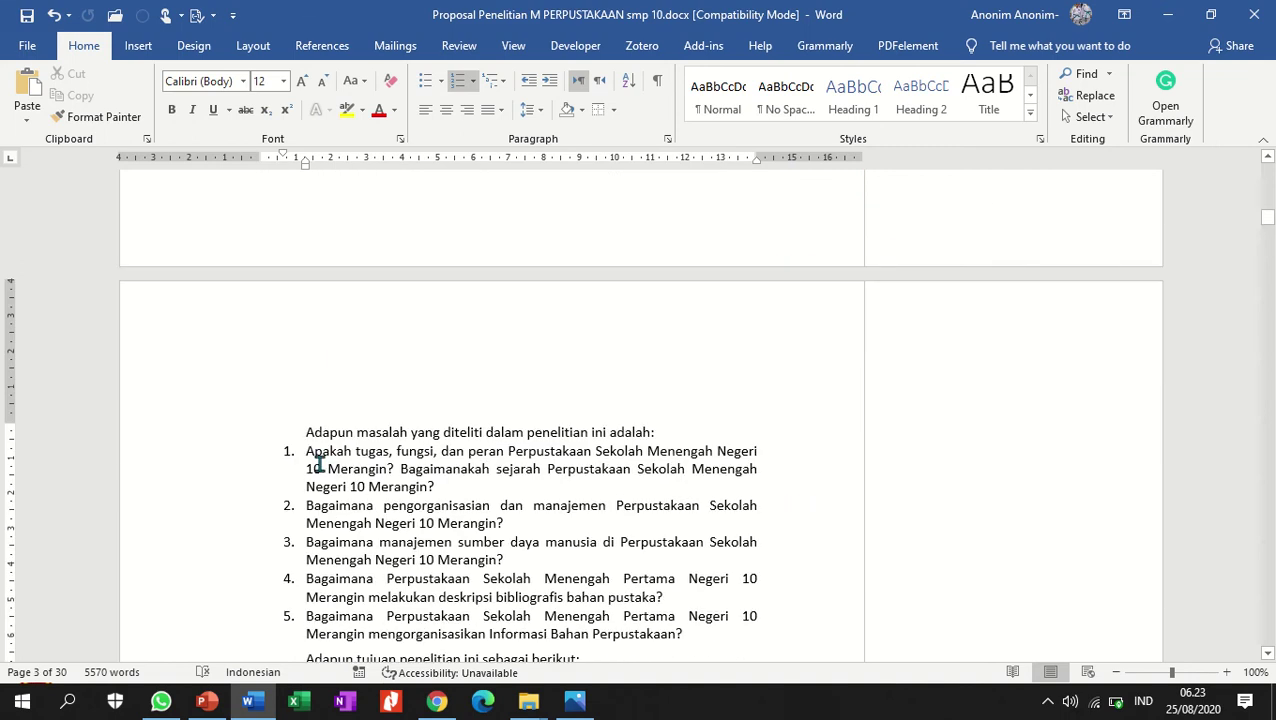
{"action": "left_click_drag", "start_coordinate": [323, 456], "coordinate": [330, 616]}
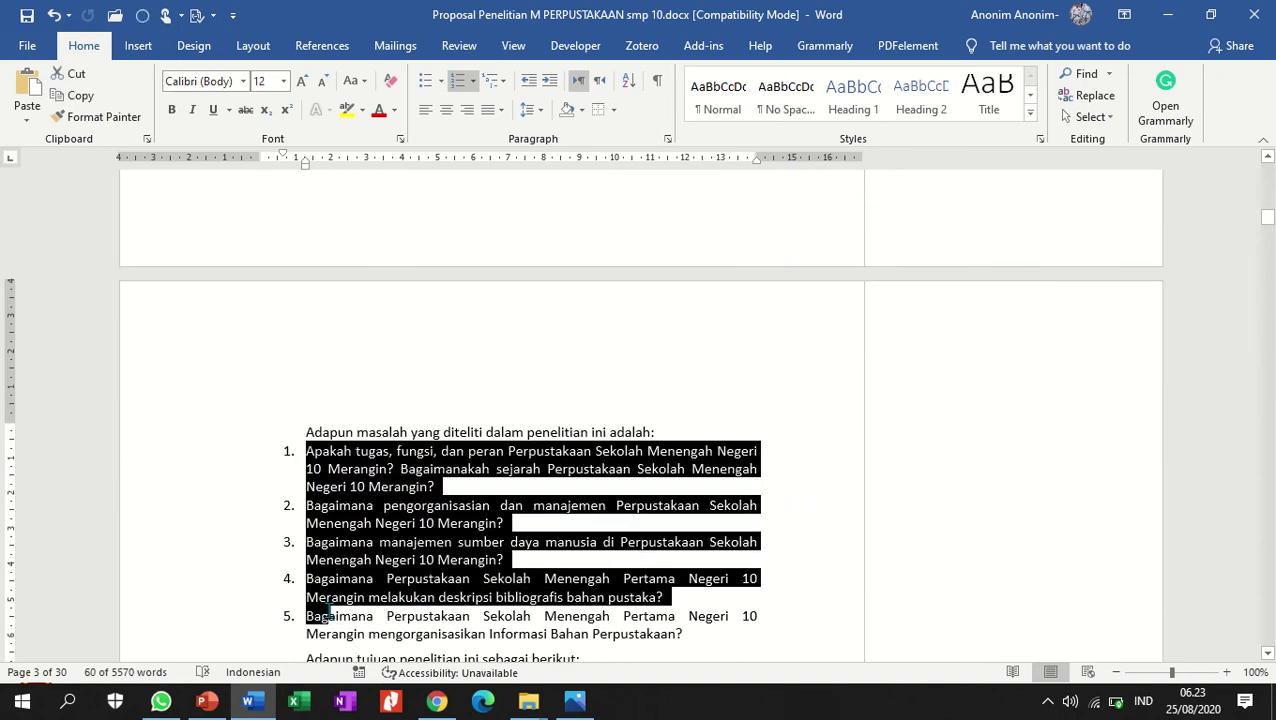
{"action": "key", "text": "shift+Tab"}
Decrease the indent of the five research objectives and of the three research benefits by one level.
{"action": "scroll", "coordinate": [329, 610], "scroll_direction": "down", "scroll_amount": 5}
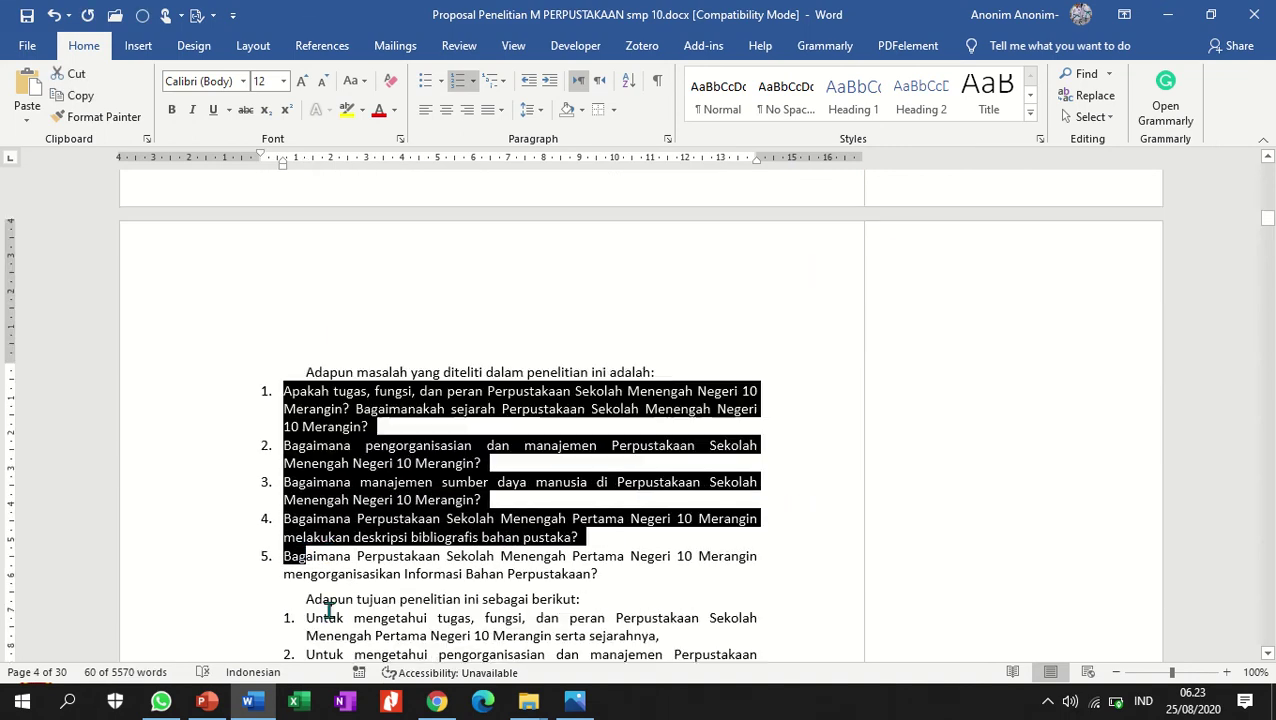
{"action": "left_click_drag", "start_coordinate": [314, 374], "coordinate": [346, 537]}
{"action": "key", "text": "shift+Tab"}
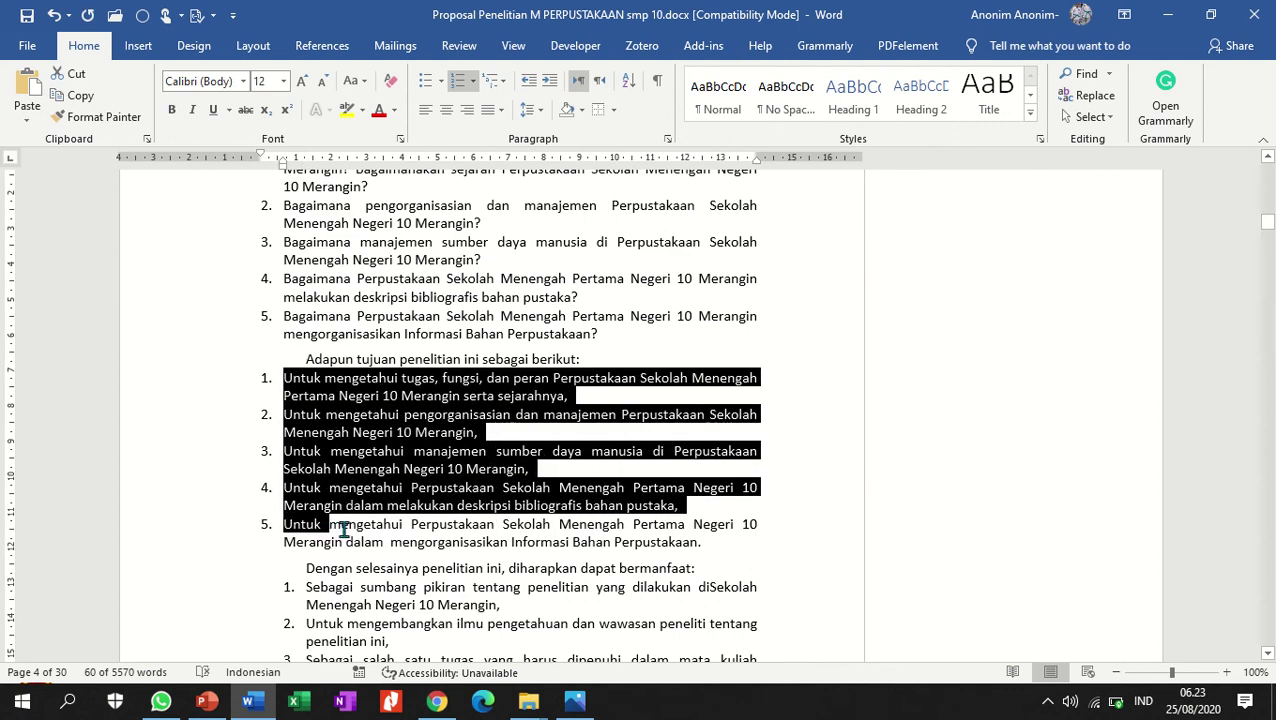
{"action": "scroll", "coordinate": [343, 530], "scroll_direction": "down", "scroll_amount": 5}
{"action": "left_click_drag", "start_coordinate": [345, 287], "coordinate": [350, 372]}
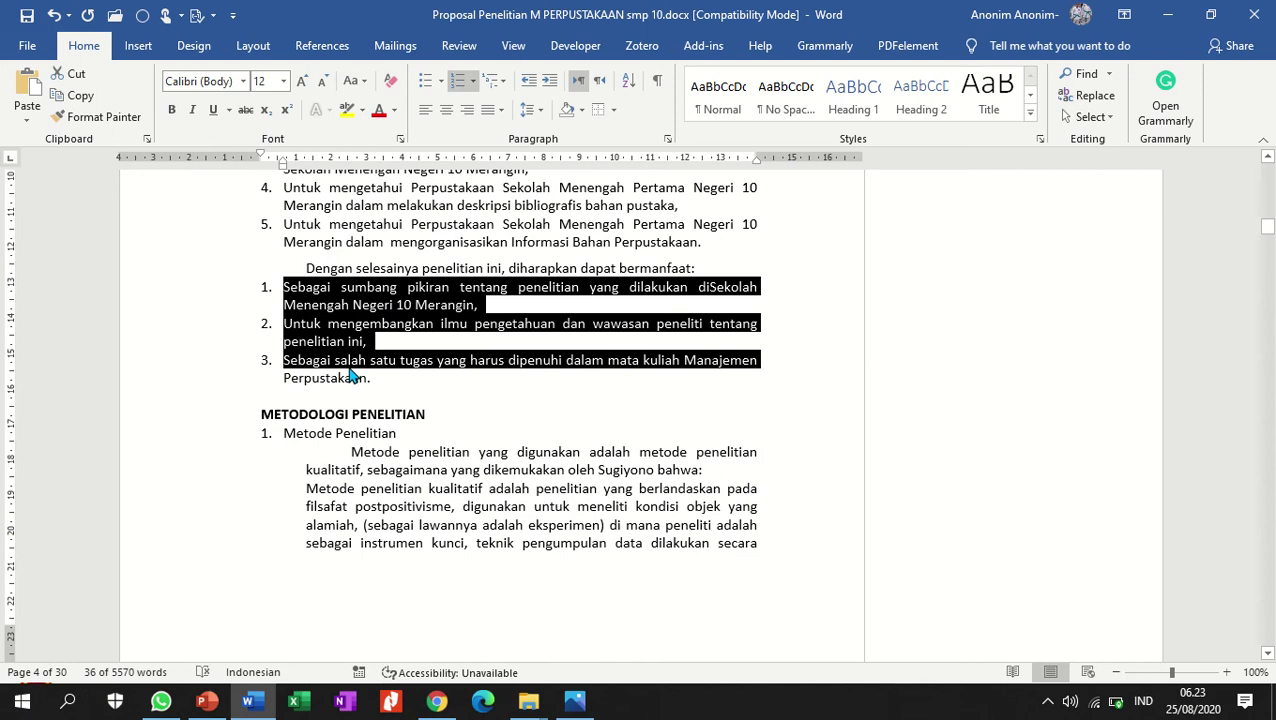
{"action": "left_click", "coordinate": [287, 436]}
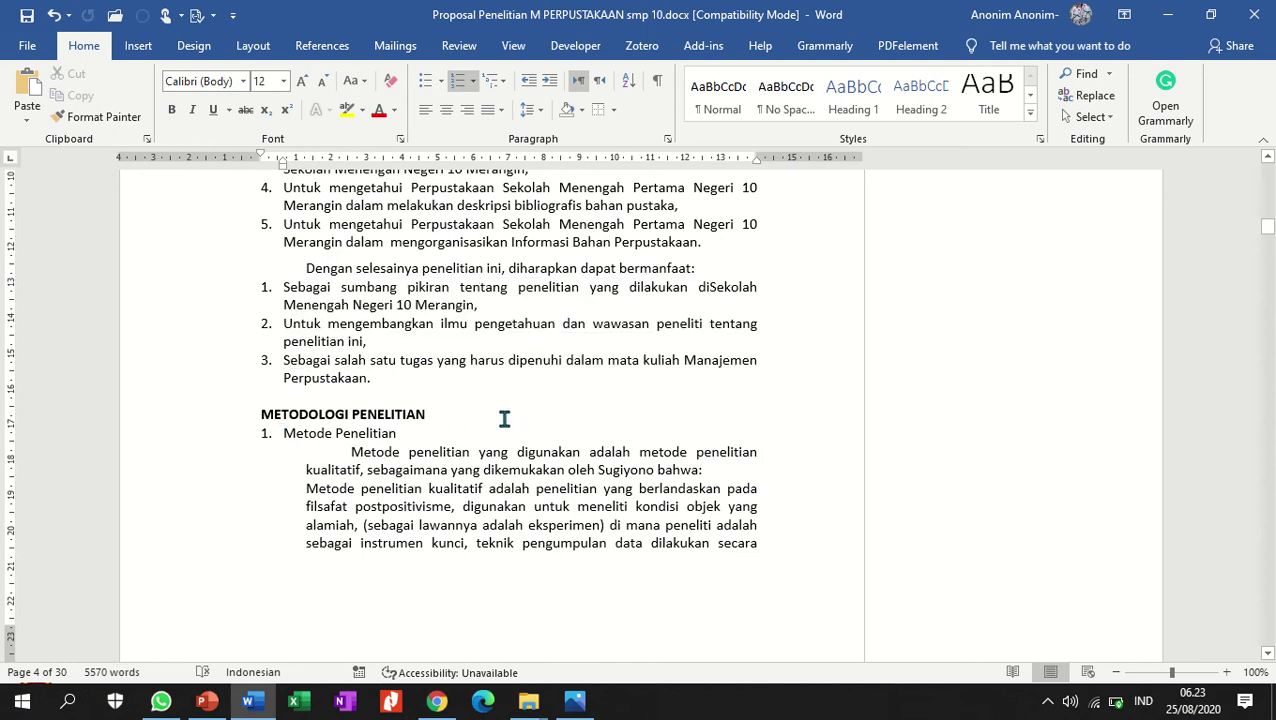
Copy the formatting of the paragraph "Dengan selesainya penelitian ini" onto the first paragraph under "Metode Penelitian" and set its spacing before to 0 pt.
{"action": "scroll", "coordinate": [504, 420], "scroll_direction": "up", "scroll_amount": 3}
{"action": "scroll", "coordinate": [362, 458], "scroll_direction": "down", "scroll_amount": 2}
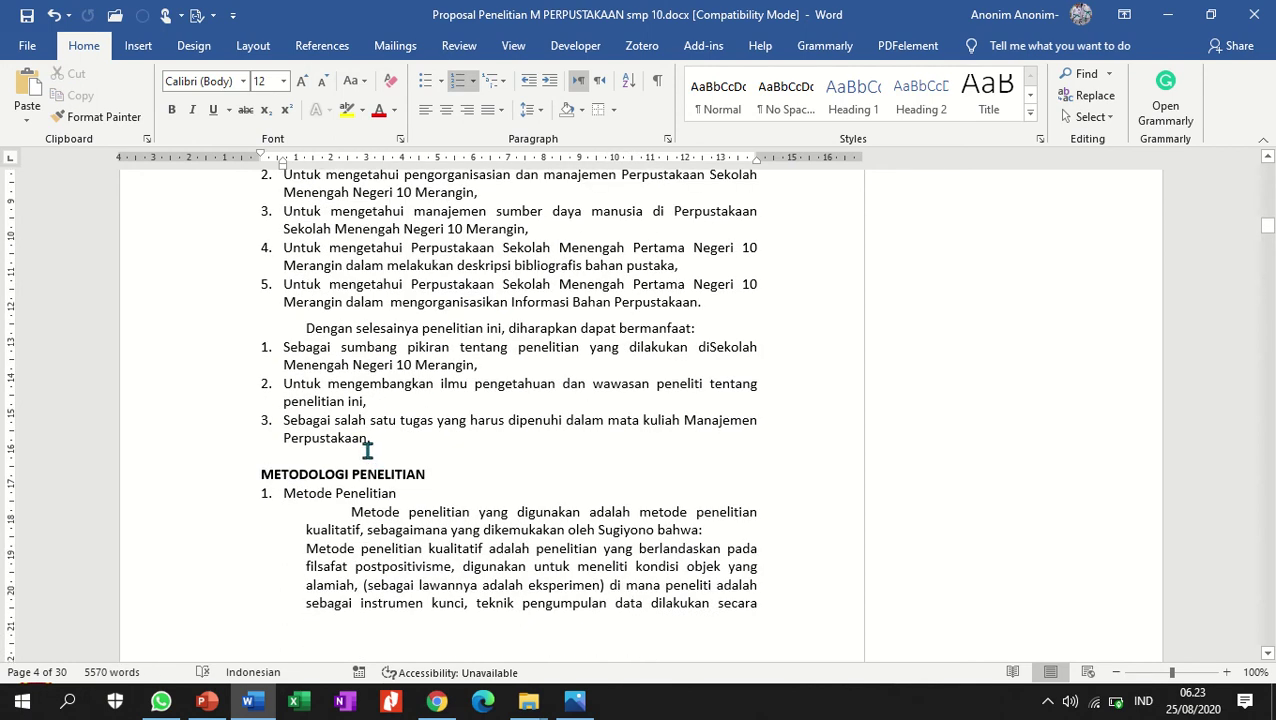
{"action": "scroll", "coordinate": [364, 420], "scroll_direction": "up", "scroll_amount": 9}
{"action": "scroll", "coordinate": [364, 447], "scroll_direction": "down", "scroll_amount": 7}
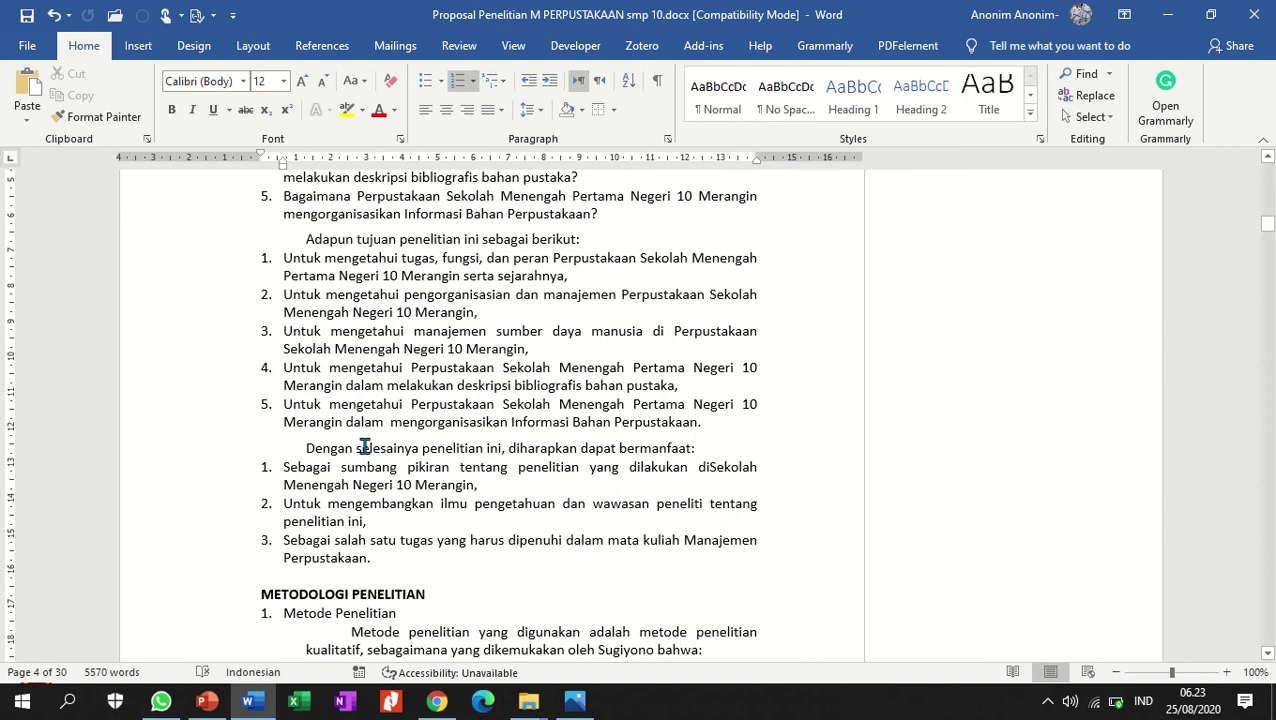
{"action": "left_click", "coordinate": [358, 453]}
{"action": "scroll", "coordinate": [360, 430], "scroll_direction": "down", "scroll_amount": 2}
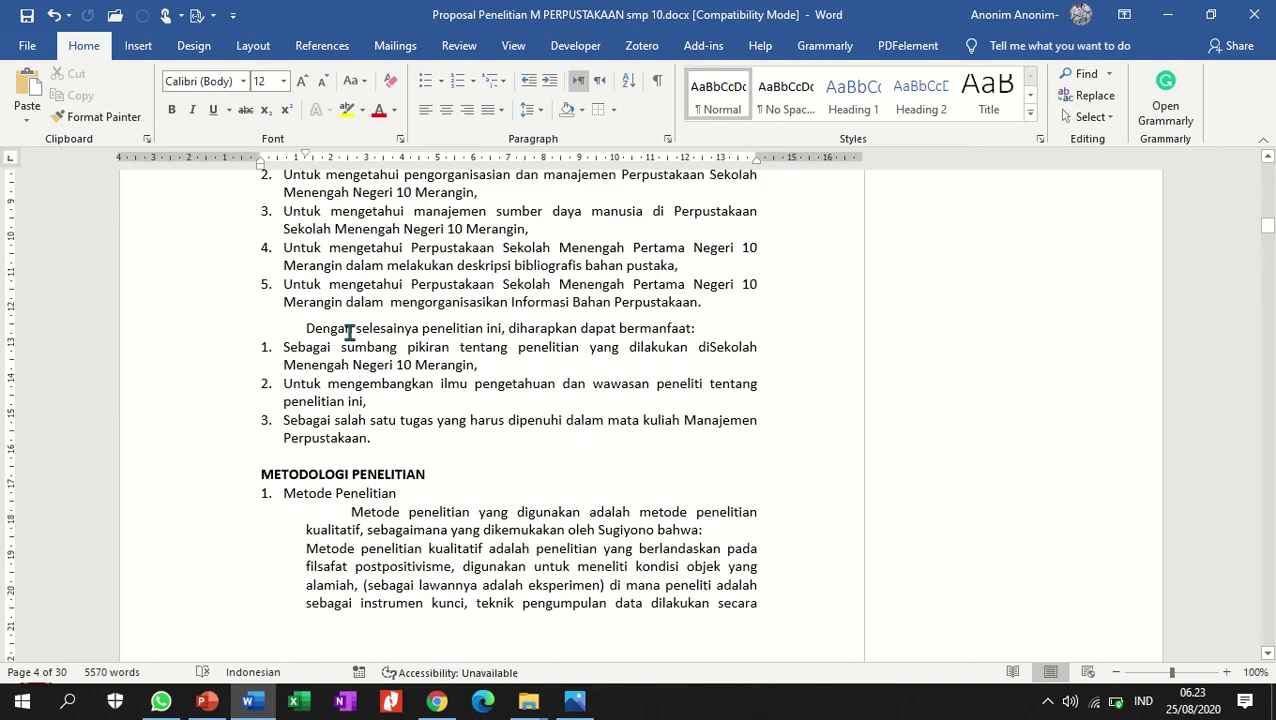
{"action": "left_click", "coordinate": [98, 117]}
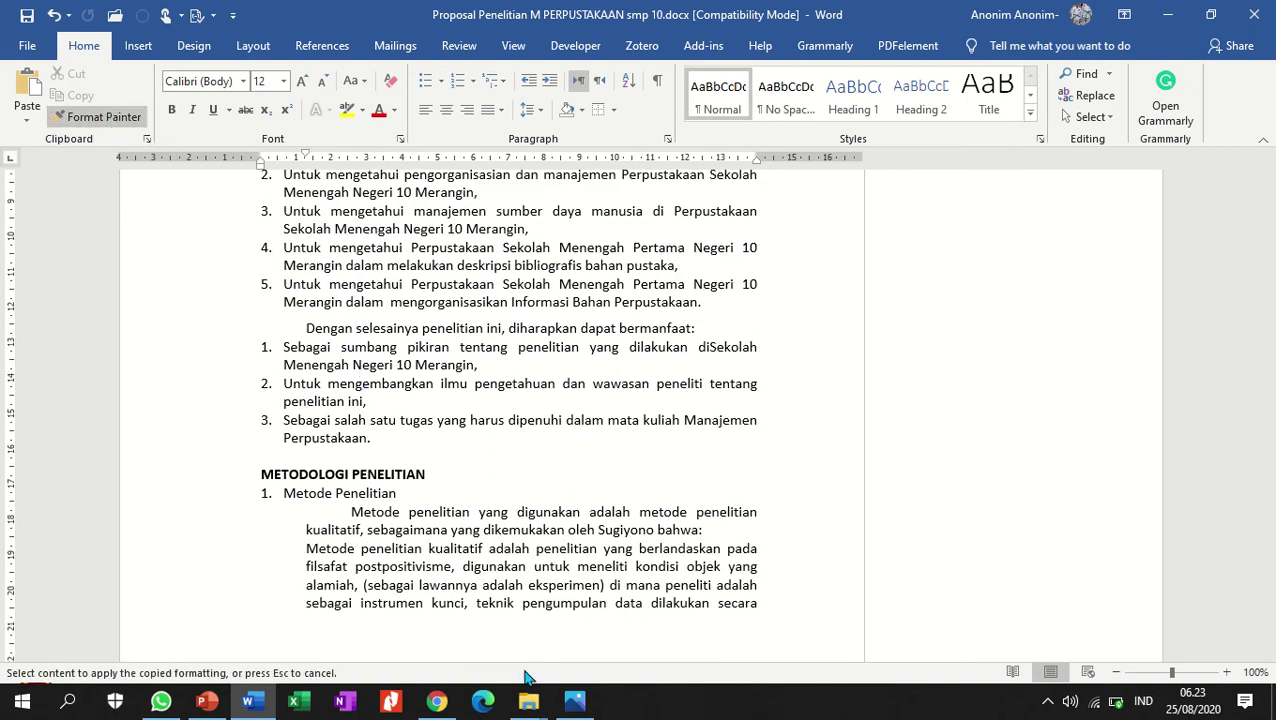
{"action": "left_click", "coordinate": [385, 527]}
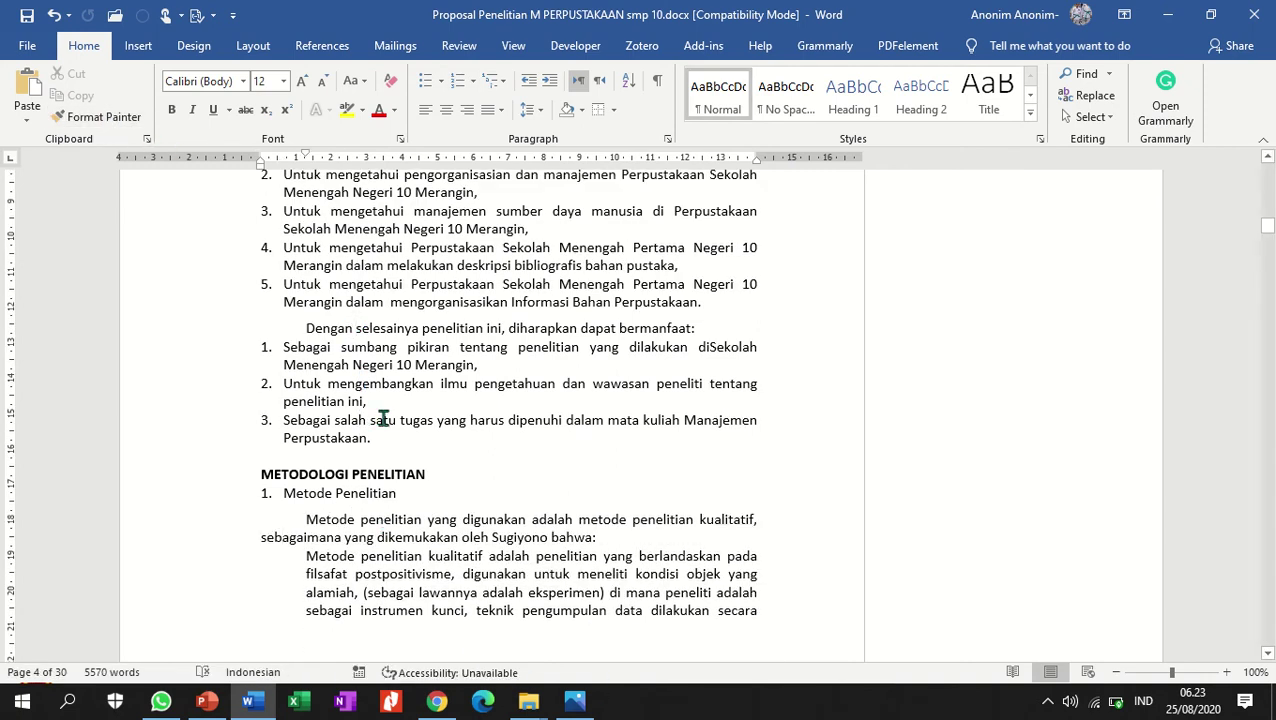
{"action": "left_click", "coordinate": [260, 47]}
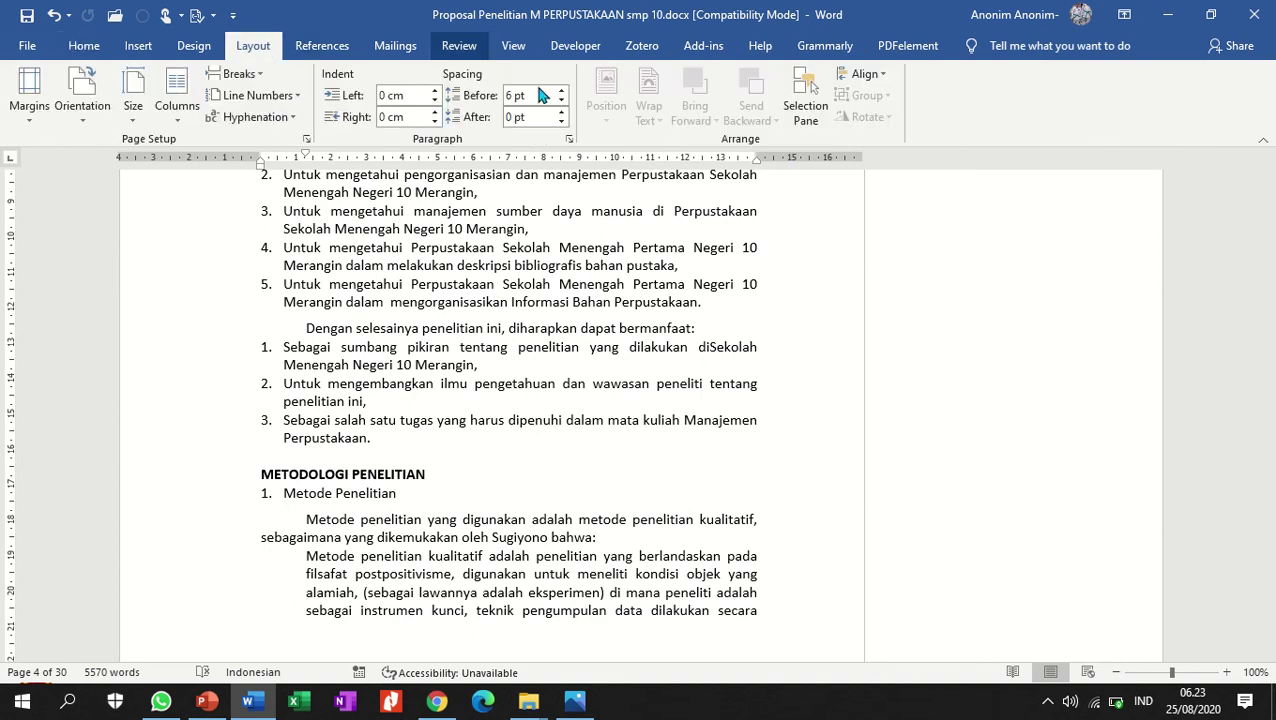
{"action": "left_click", "coordinate": [562, 101]}
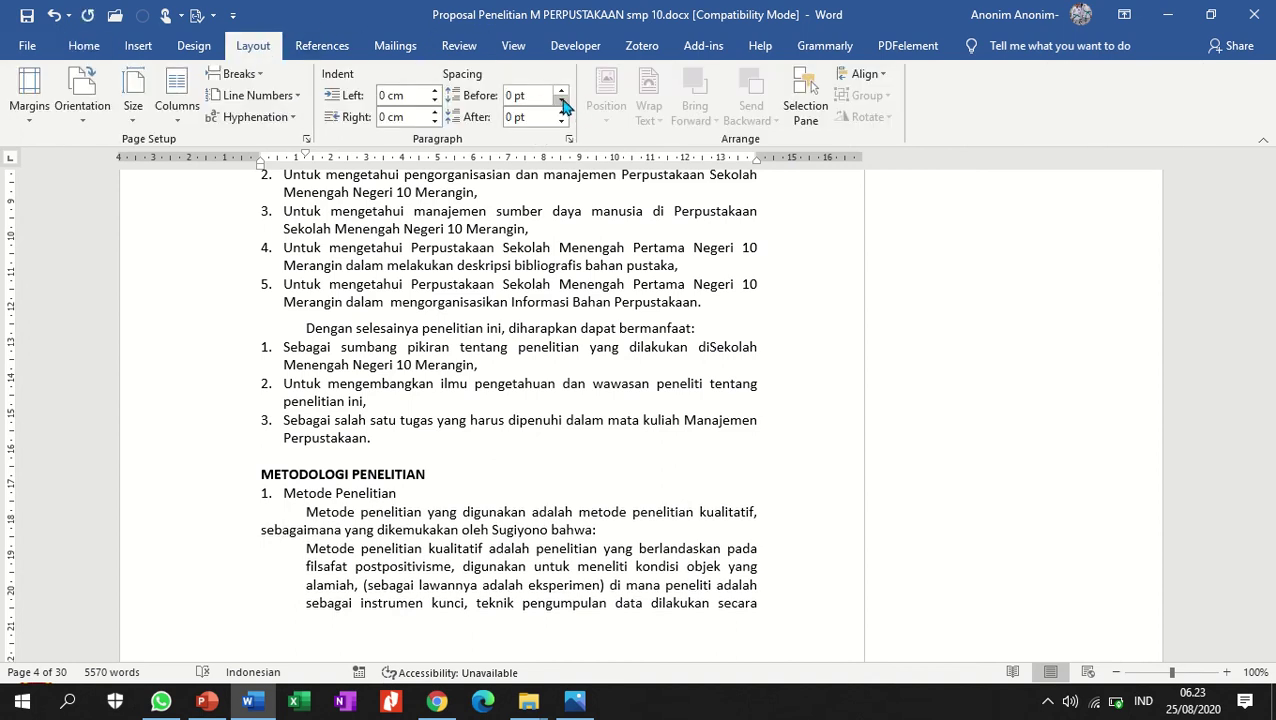
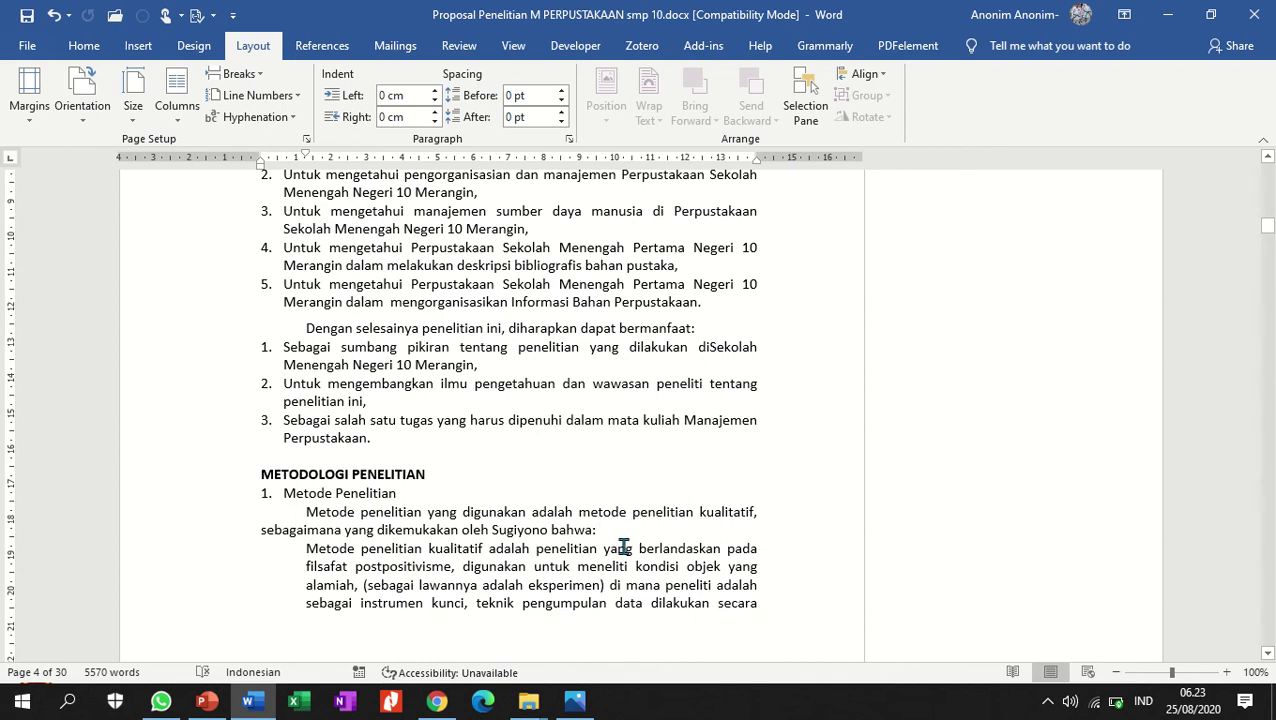
Join the quotation under "Metode Penelitian" to the preceding paragraph, removing the colon after "bahwa" and lowercasing the quotation's first word to "metode".
{"action": "key", "text": "BackSpace"}
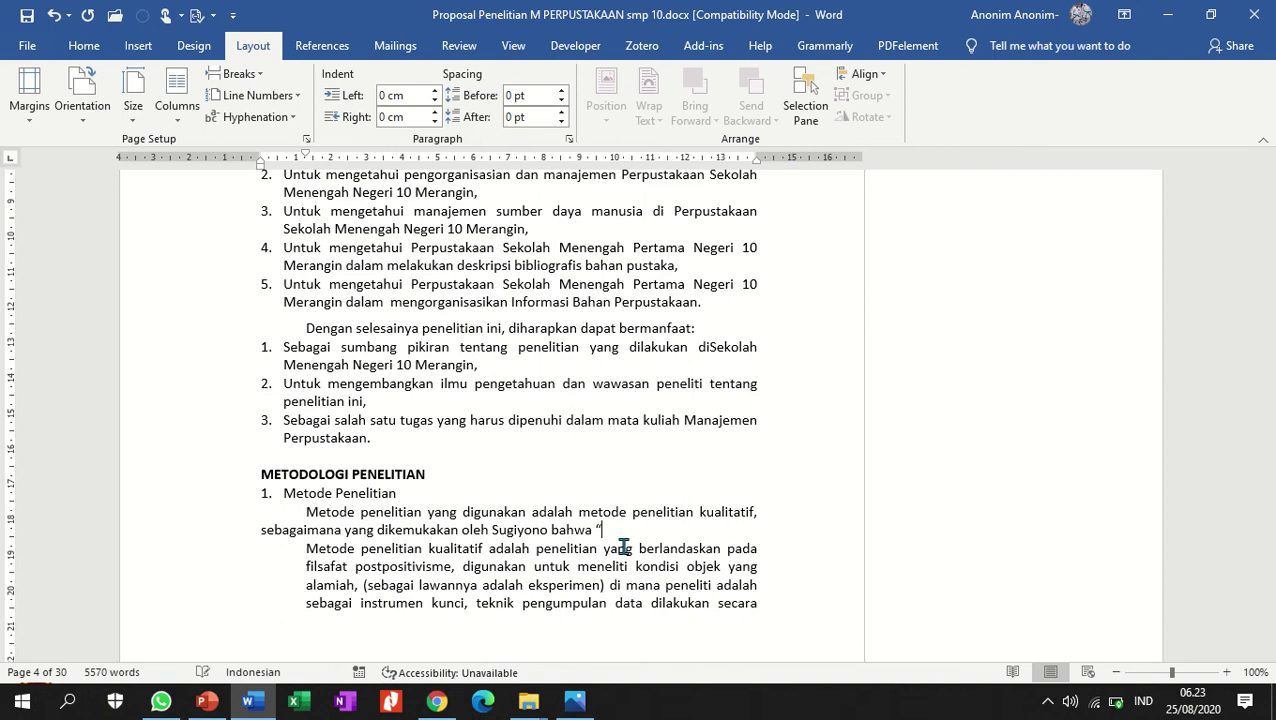
{"action": "key", "text": "Delete"}
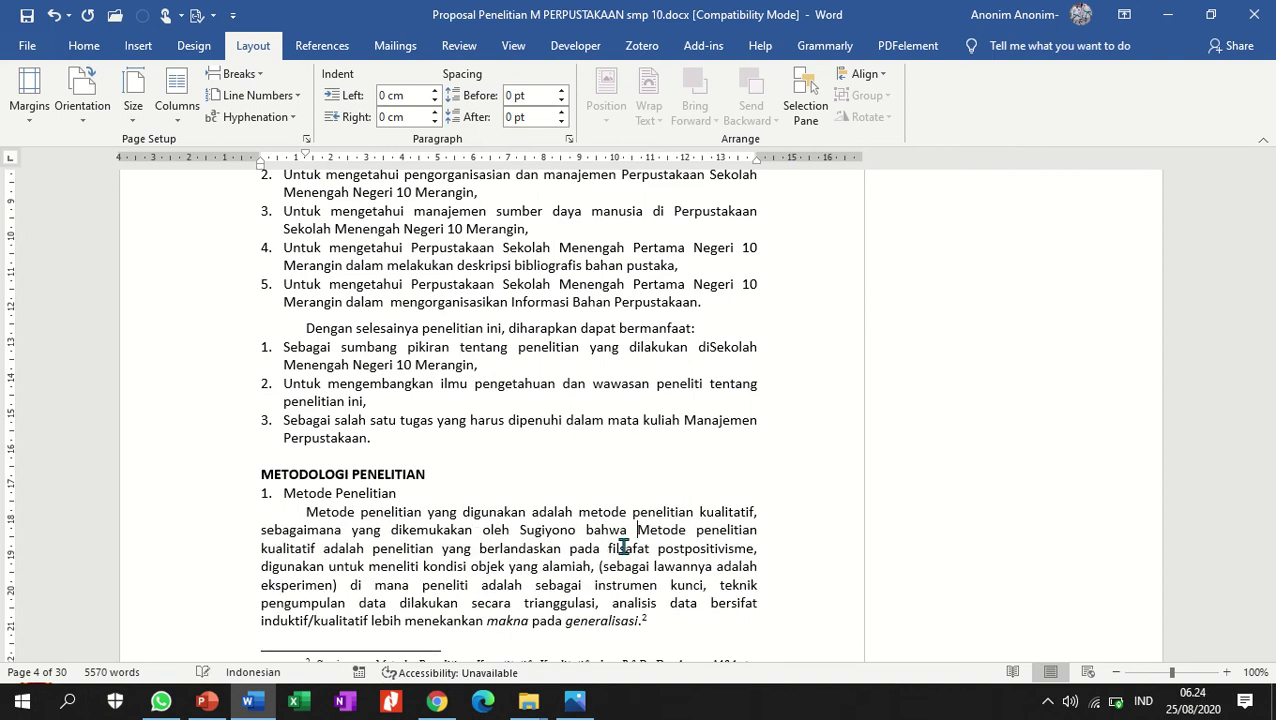
{"action": "key", "text": "shift+Right"}
{"action": "type", "text": "m"}
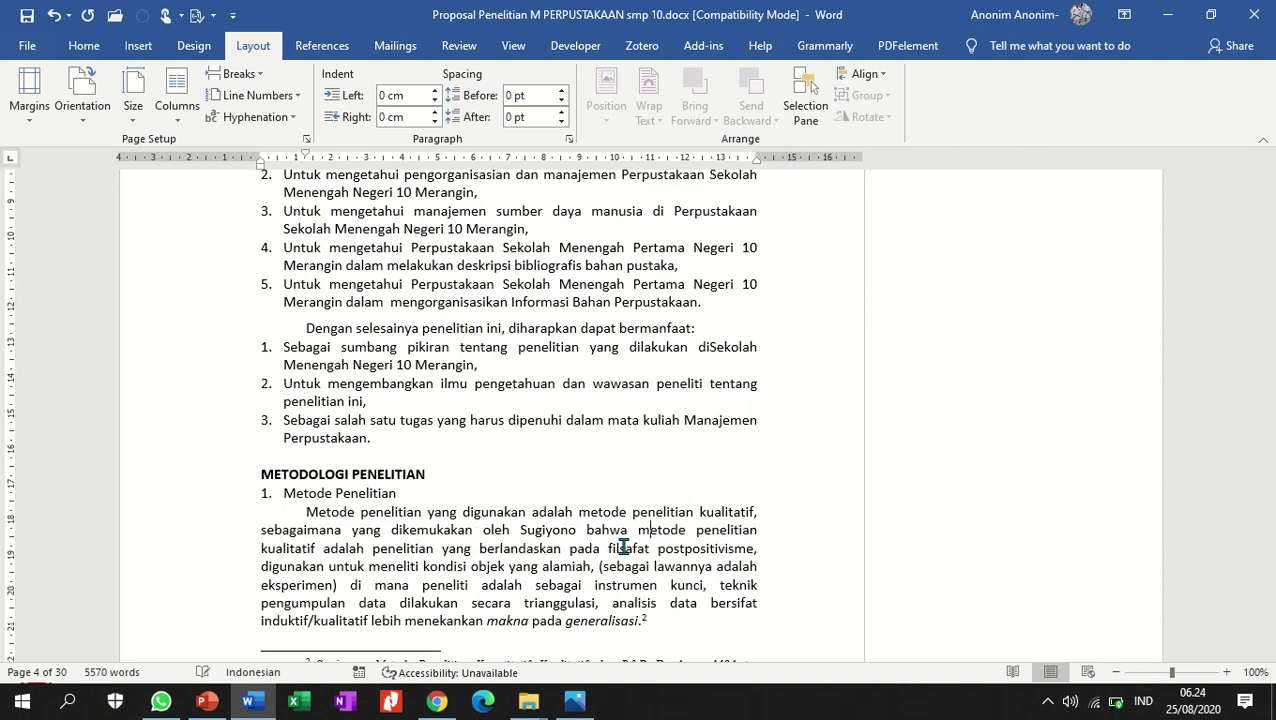
Copy the formatting of the first "Metode Penelitian" paragraph onto the paragraph beginning "Dengan metode kualitatif ini".
{"action": "scroll", "coordinate": [665, 632], "scroll_direction": "down", "scroll_amount": 2}
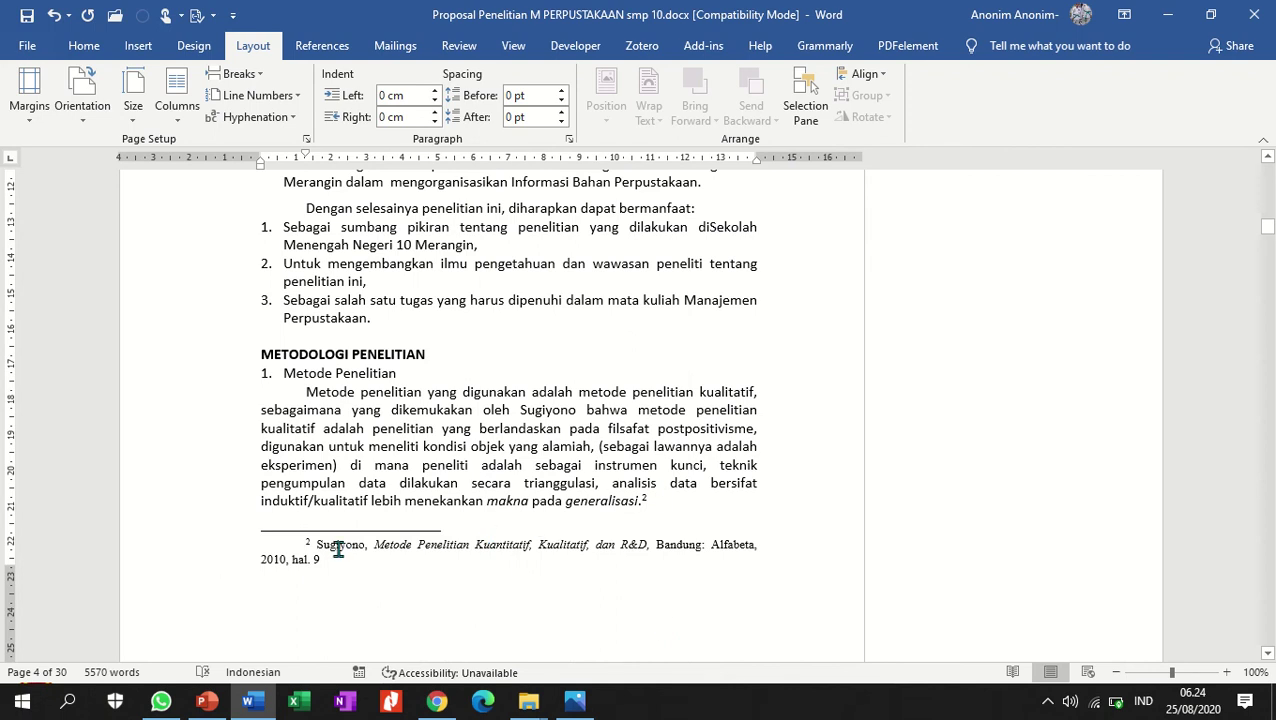
{"action": "scroll", "coordinate": [456, 557], "scroll_direction": "down", "scroll_amount": 6}
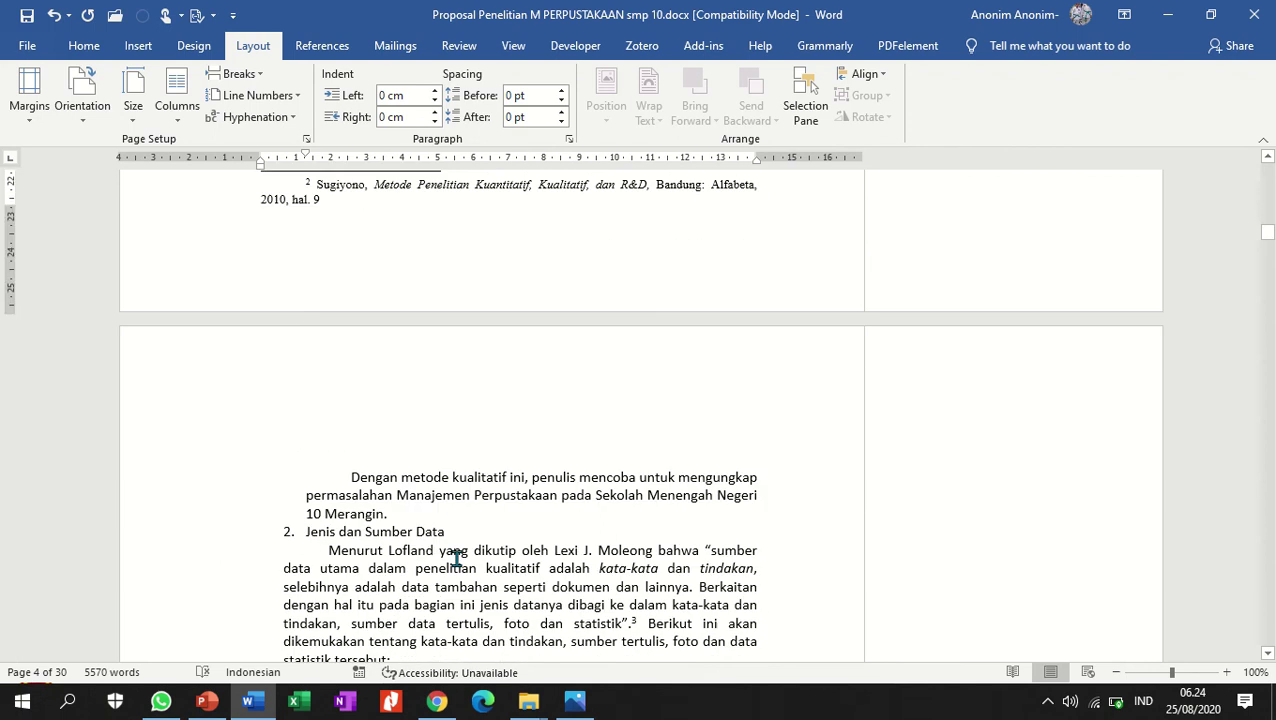
{"action": "scroll", "coordinate": [456, 557], "scroll_direction": "up", "scroll_amount": 6}
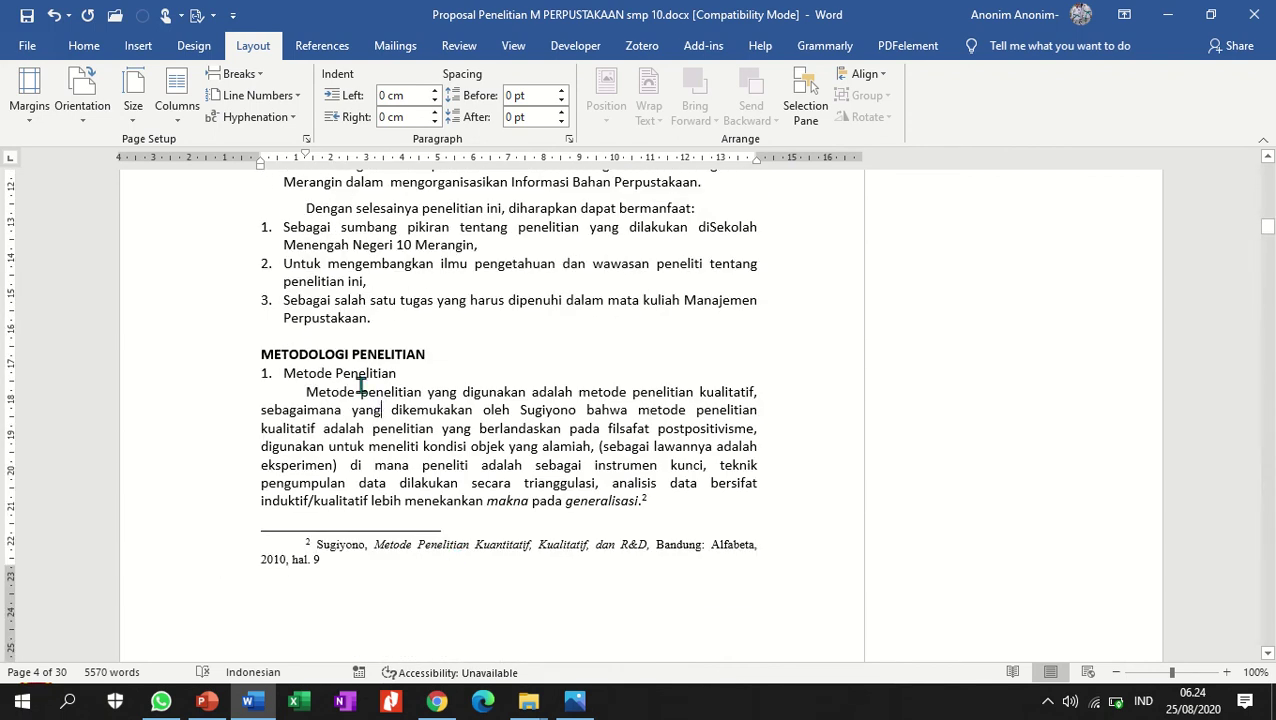
{"action": "left_click", "coordinate": [80, 47]}
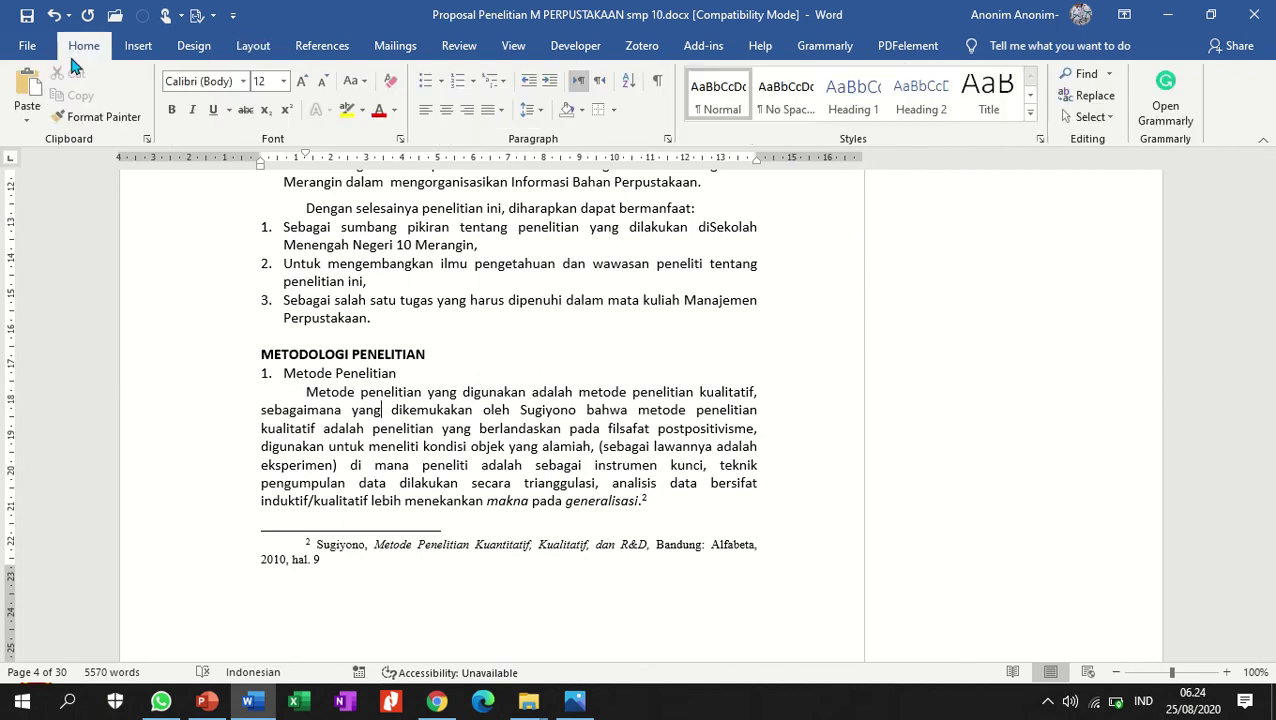
{"action": "left_click", "coordinate": [84, 127]}
{"action": "scroll", "coordinate": [120, 395], "scroll_direction": "down", "scroll_amount": 6}
{"action": "left_click", "coordinate": [389, 480]}
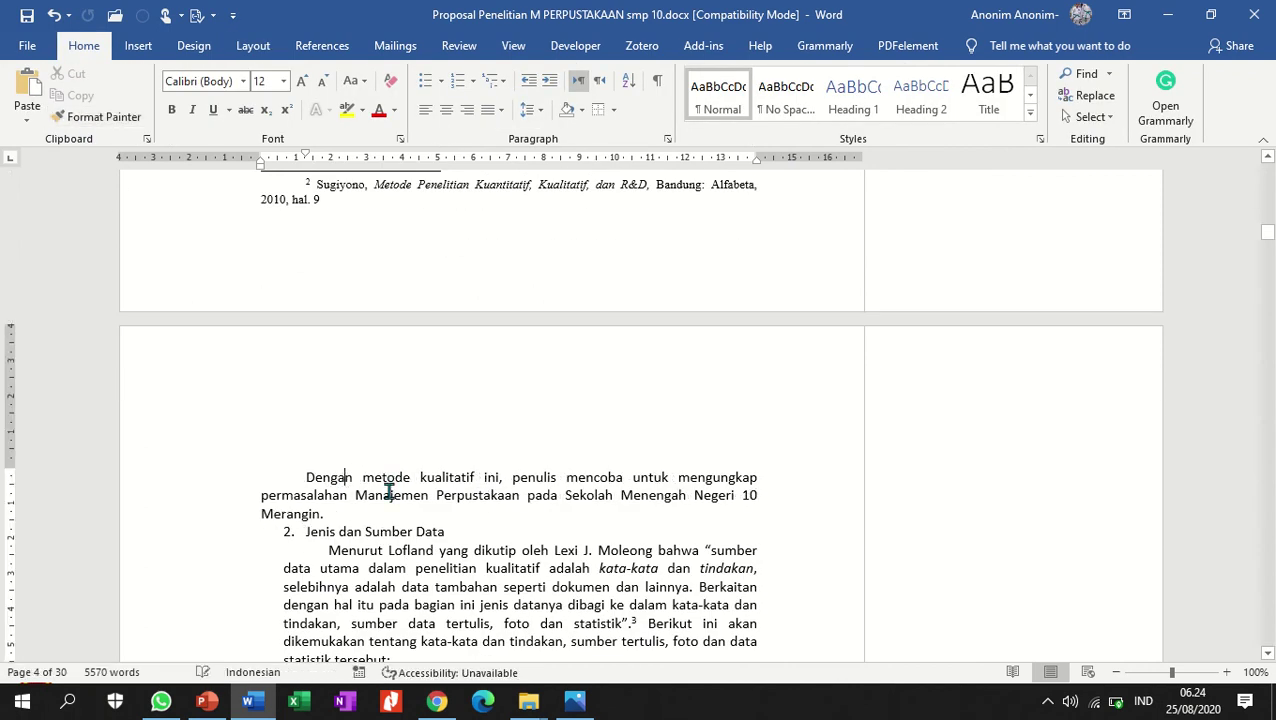
Copy the formatting of the subheading "Metode Penelitian" onto "Jenis dan Sumber Data" and set the latter's spacing before to 6 pt.
{"action": "scroll", "coordinate": [442, 556], "scroll_direction": "down", "scroll_amount": 2}
{"action": "scroll", "coordinate": [330, 425], "scroll_direction": "up", "scroll_amount": 5}
{"action": "scroll", "coordinate": [341, 443], "scroll_direction": "up", "scroll_amount": 3}
{"action": "left_click", "coordinate": [329, 376]}
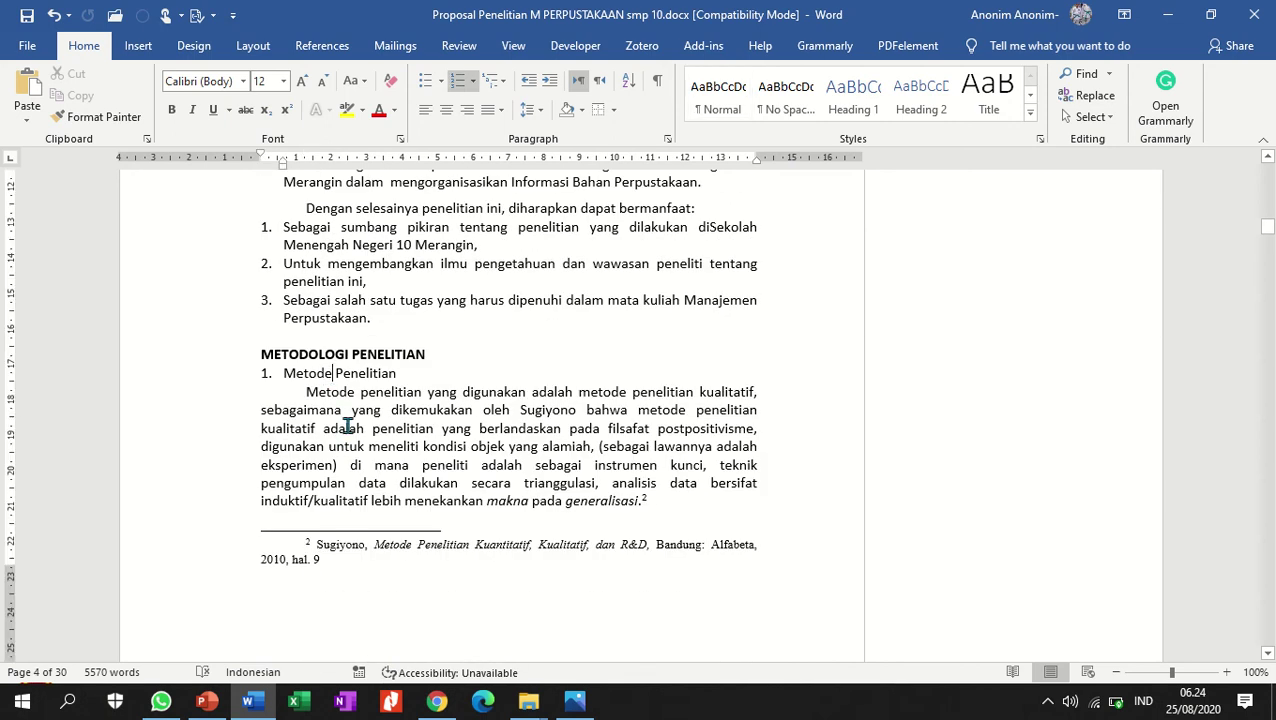
{"action": "scroll", "coordinate": [340, 430], "scroll_direction": "down", "scroll_amount": 9}
{"action": "left_click", "coordinate": [130, 117]}
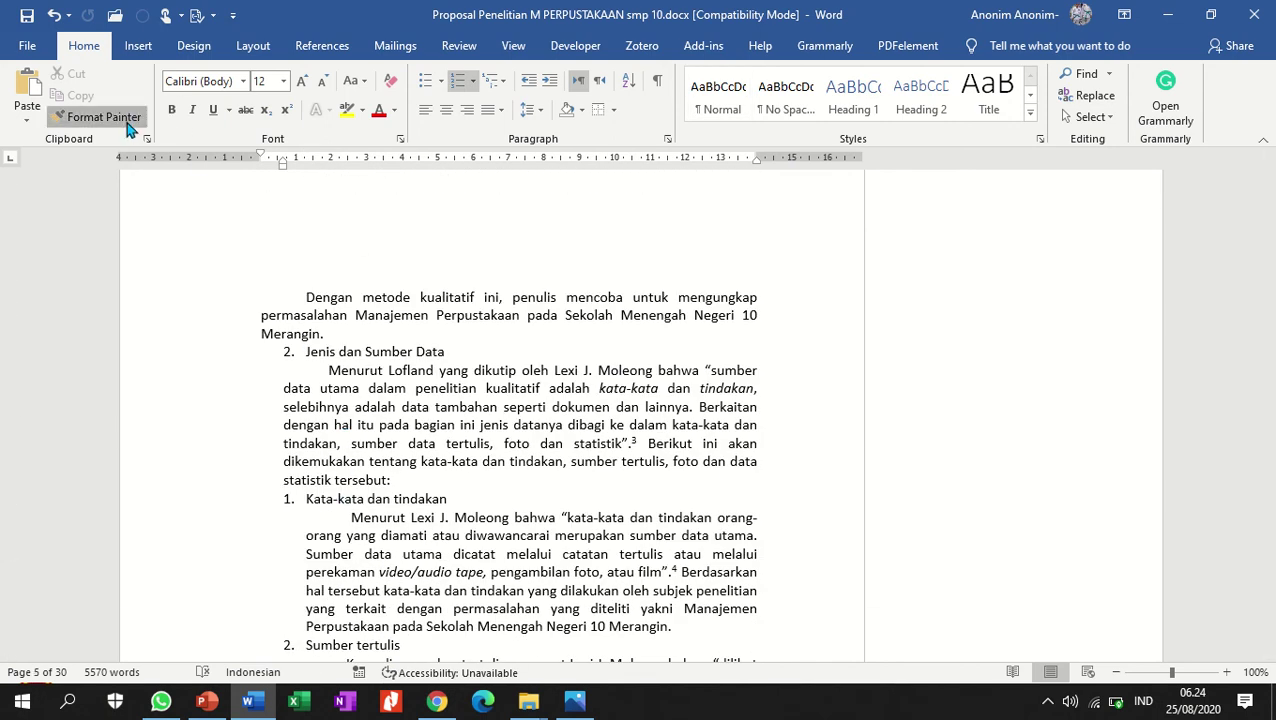
{"action": "left_click", "coordinate": [354, 354]}
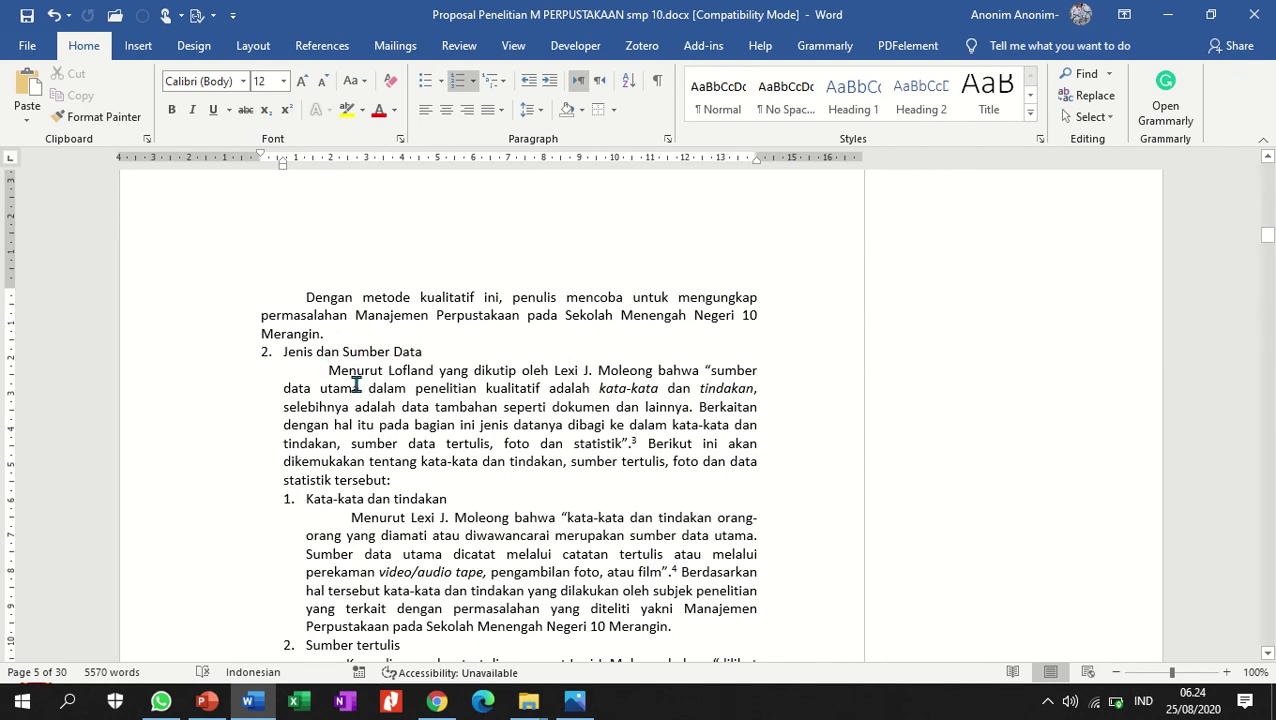
{"action": "left_click", "coordinate": [243, 55]}
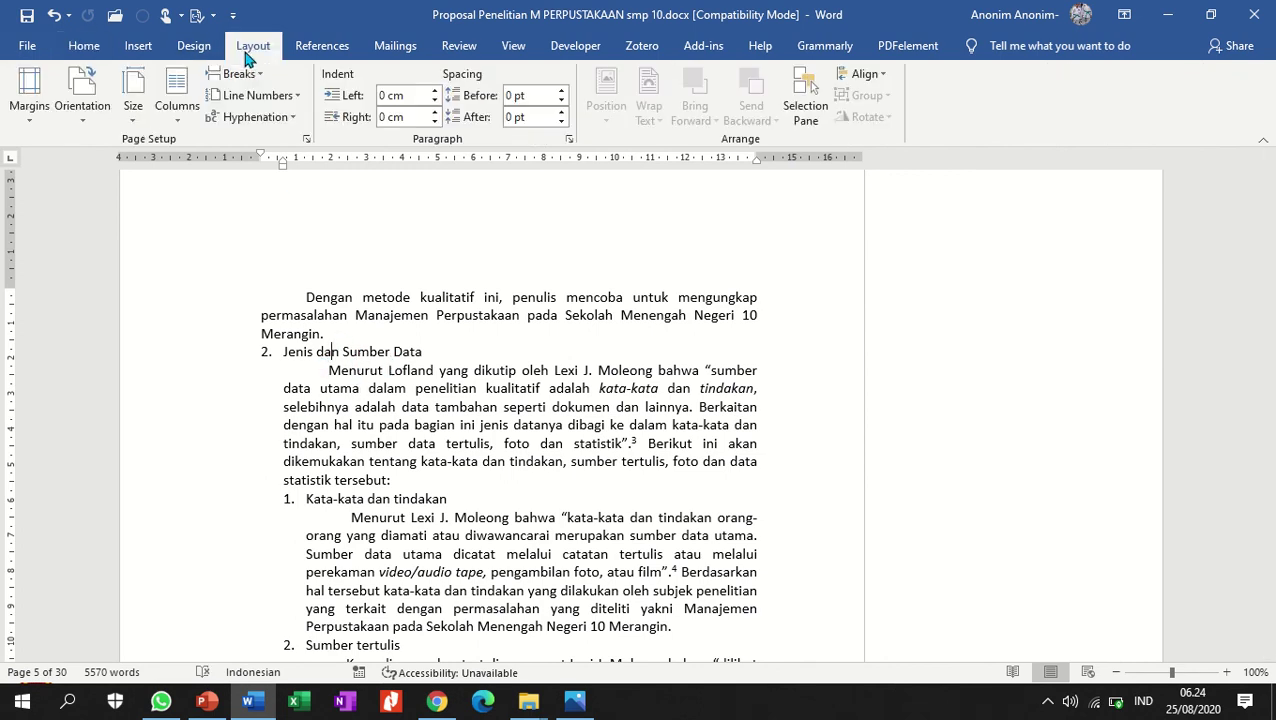
{"action": "left_click", "coordinate": [563, 90]}
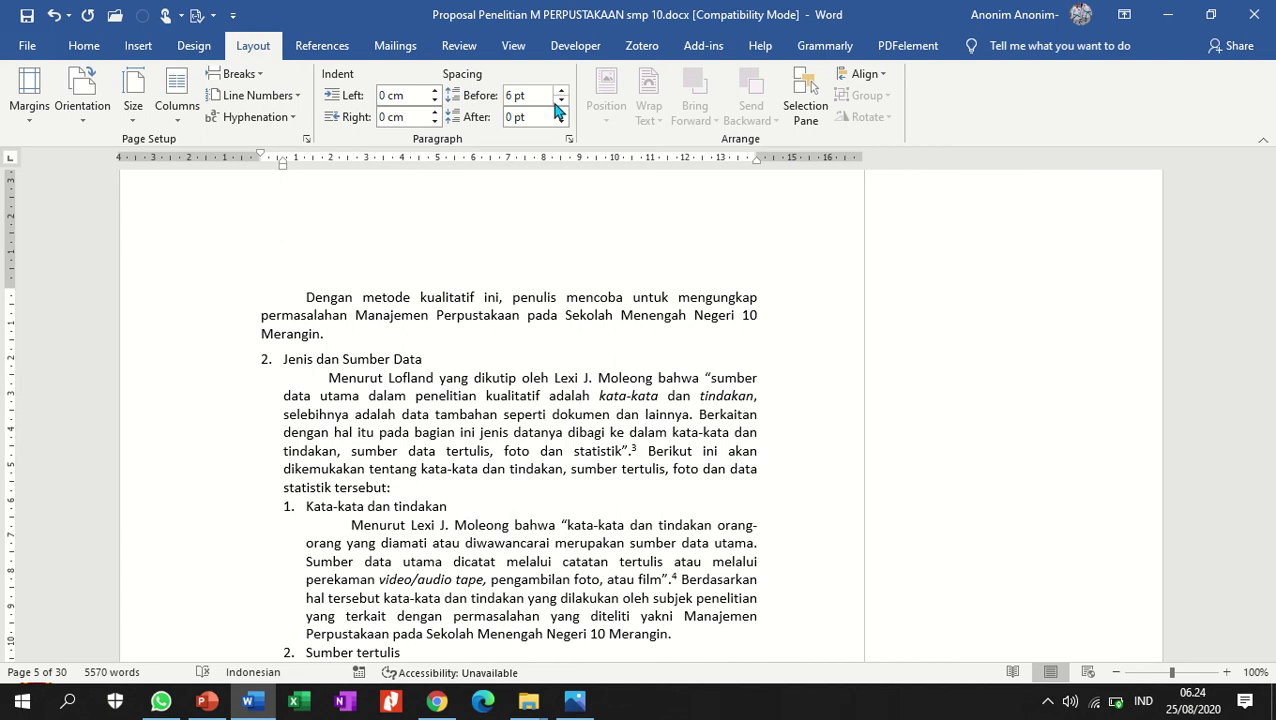
Copy the formatting of the paragraph "Dengan metode kualitatif ini" onto the introductory paragraph under "Jenis dan Sumber Data".
{"action": "scroll", "coordinate": [407, 423], "scroll_direction": "up", "scroll_amount": 2}
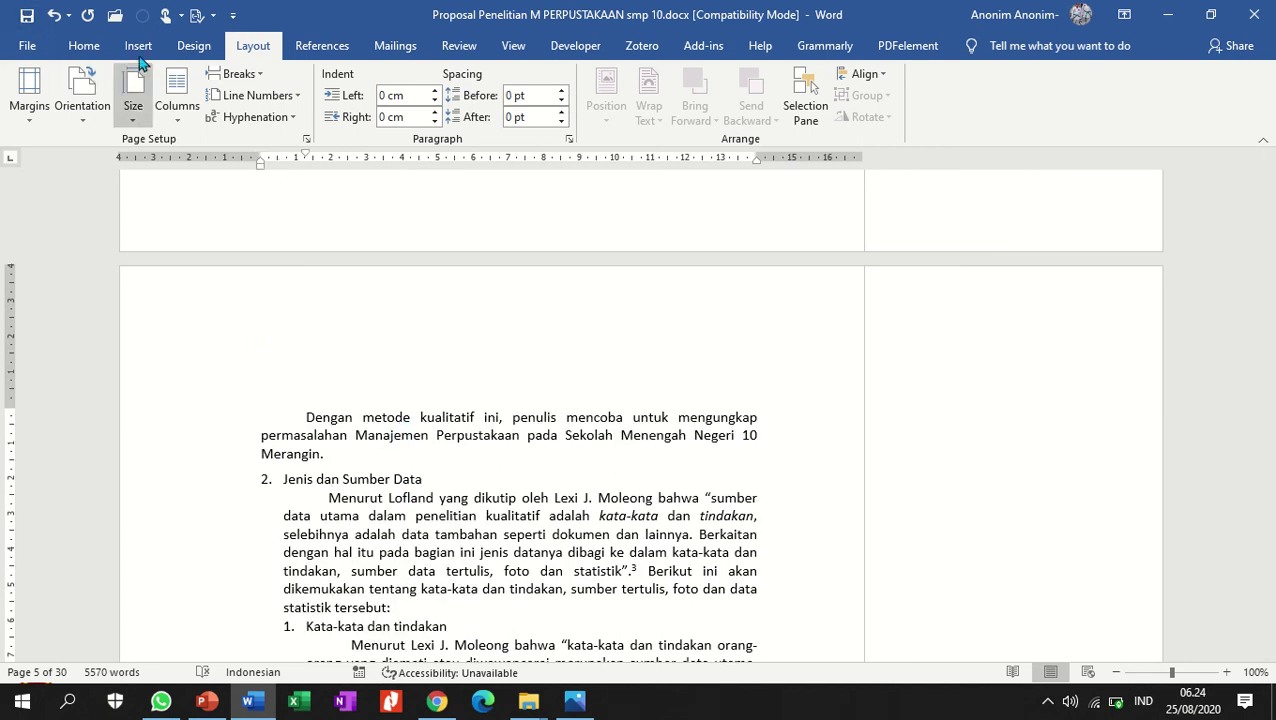
{"action": "left_click", "coordinate": [84, 47]}
{"action": "left_click", "coordinate": [88, 115]}
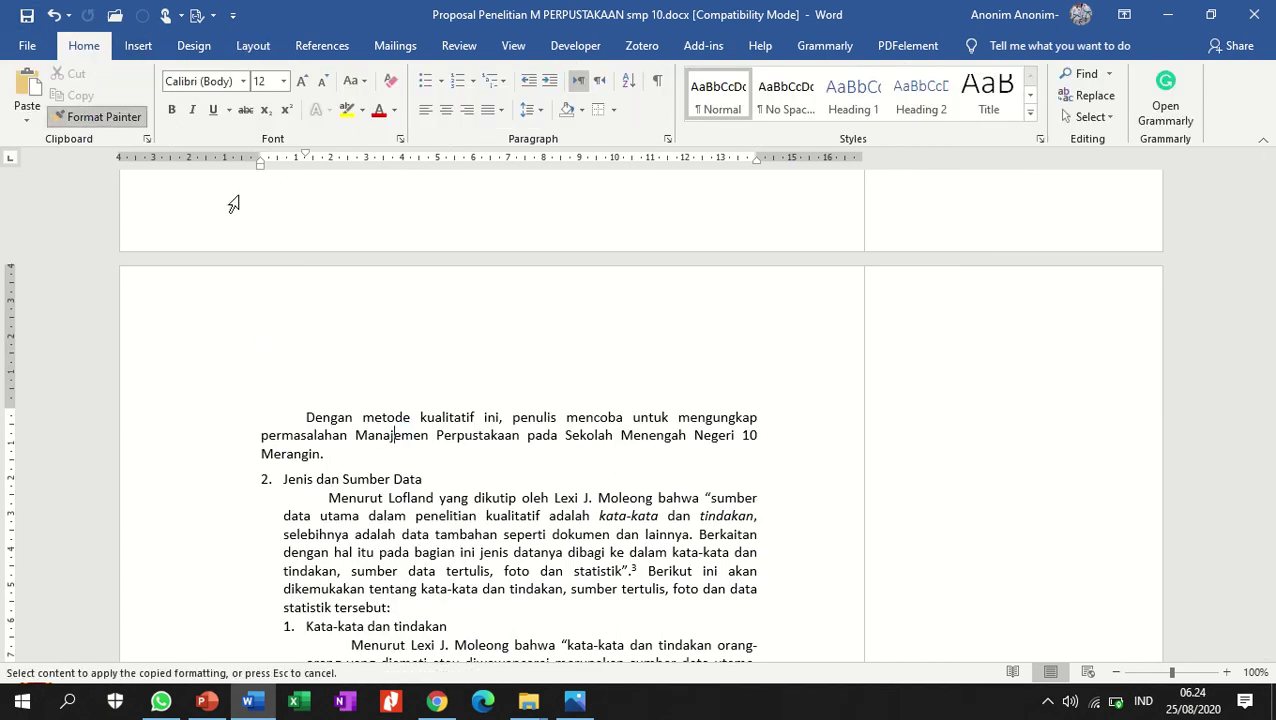
{"action": "left_click", "coordinate": [375, 515]}
{"action": "scroll", "coordinate": [384, 493], "scroll_direction": "down", "scroll_amount": 2}
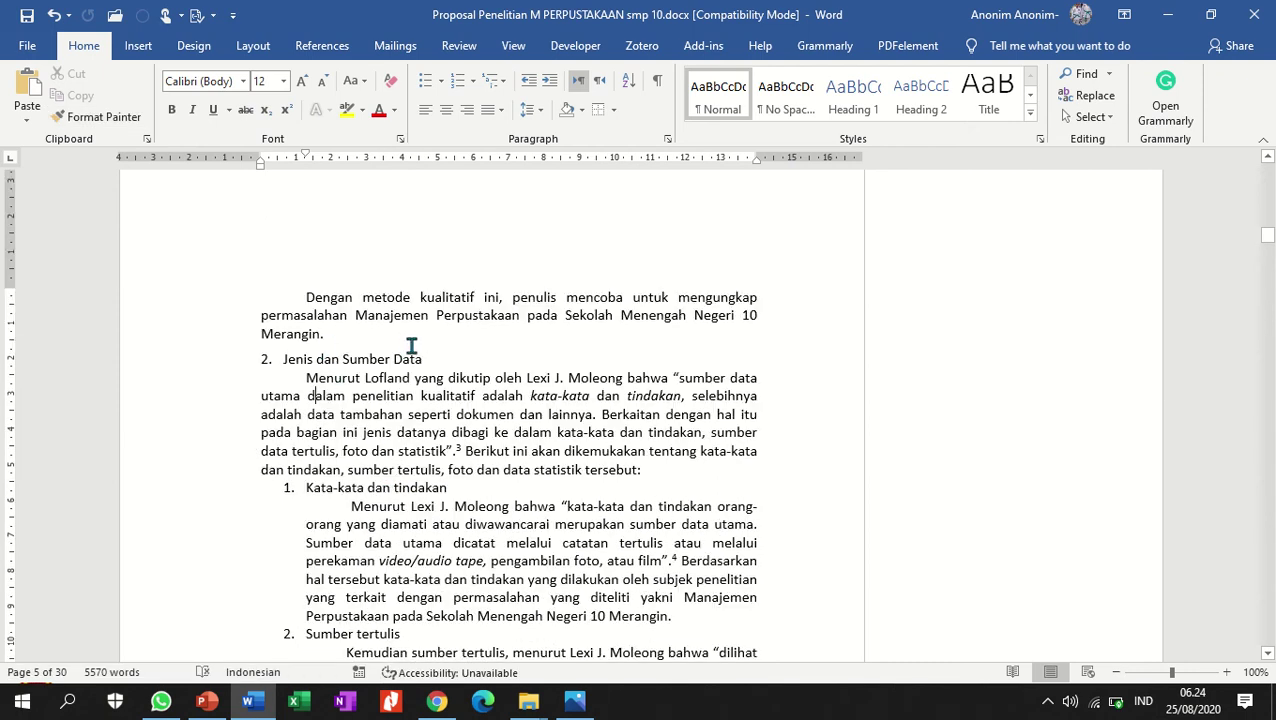
Change the sublist under "Jenis dan Sumber Data" to a., b., c. lettering and align the item "Kata-kata dan tindakan" with the body text's left edge.
{"action": "left_click", "coordinate": [320, 487]}
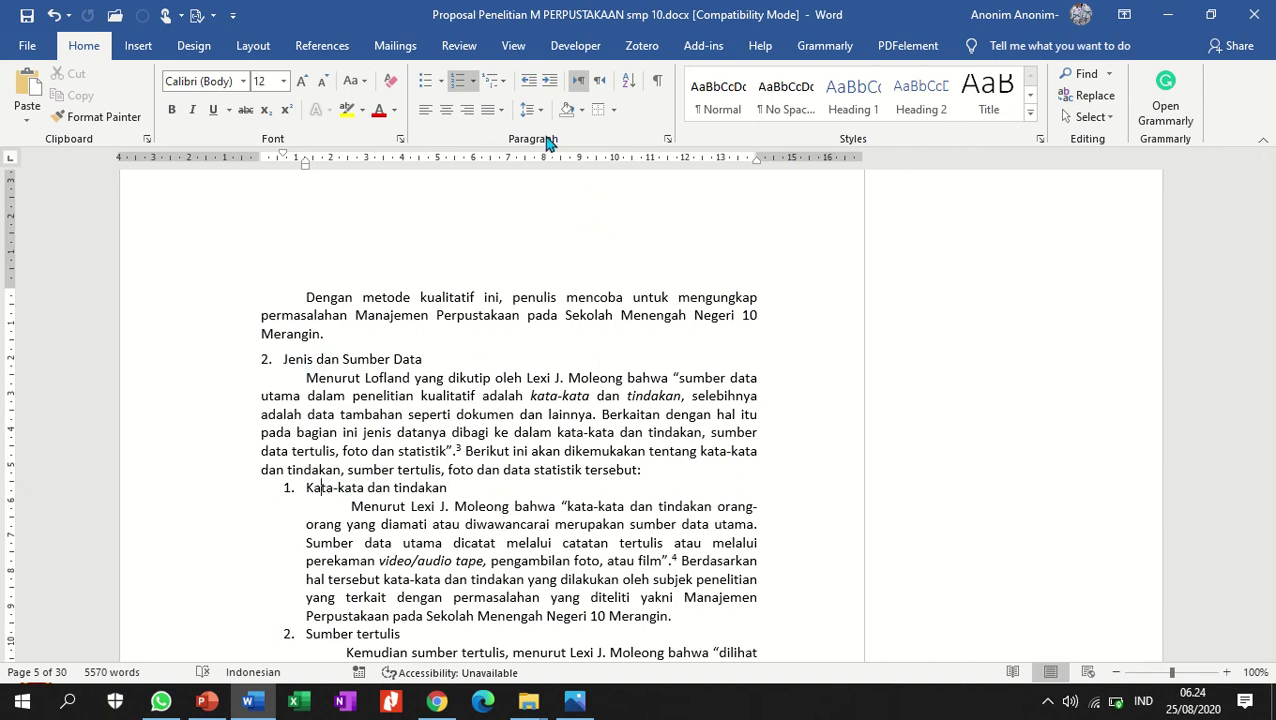
{"action": "left_click", "coordinate": [474, 85]}
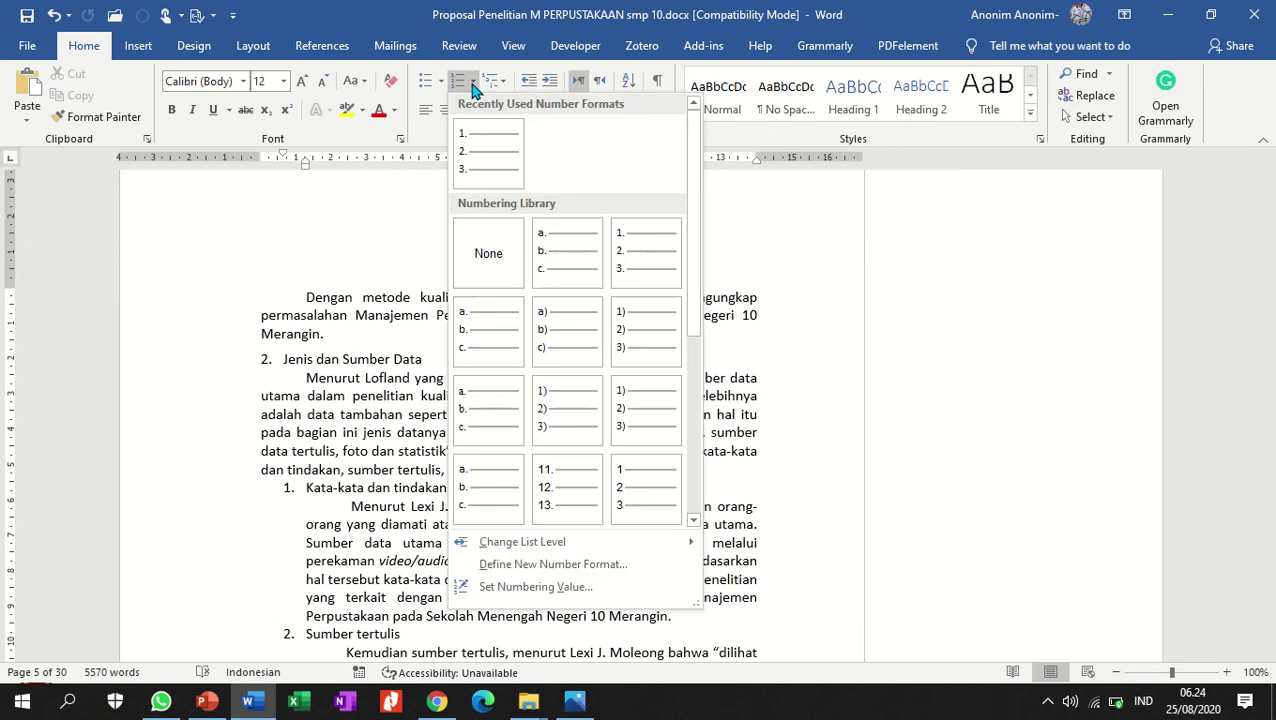
{"action": "left_click", "coordinate": [560, 260]}
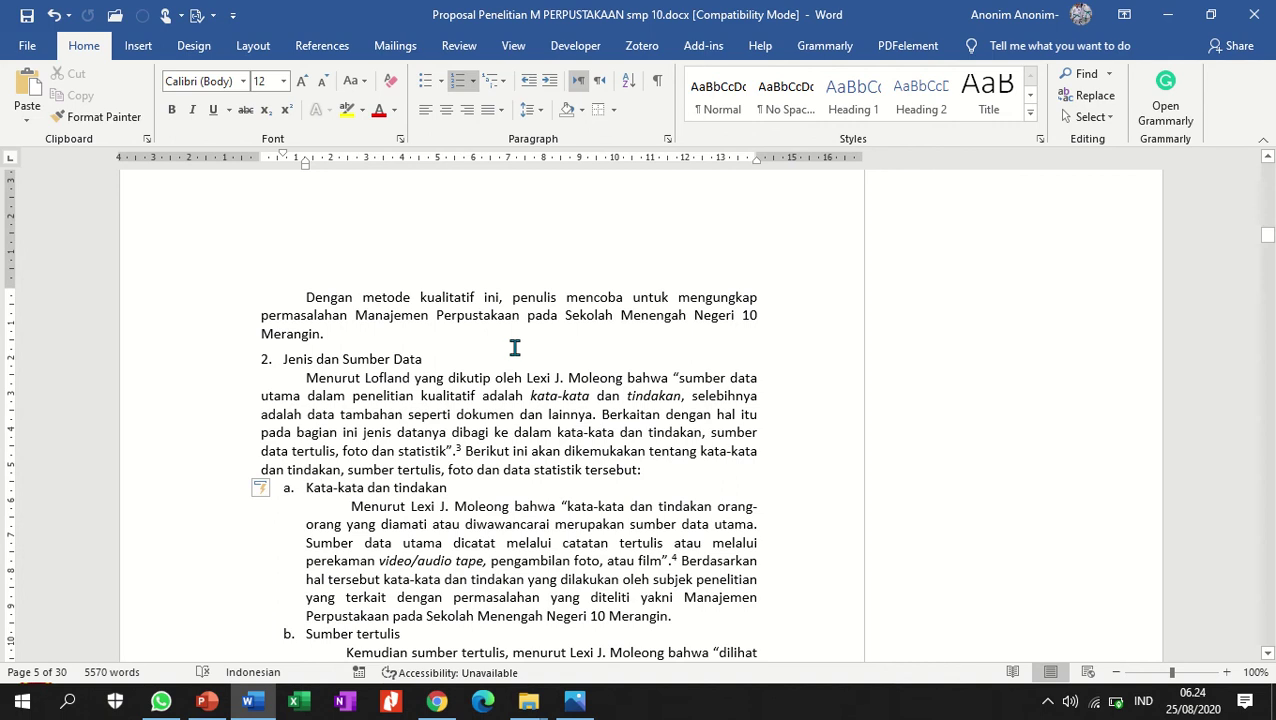
{"action": "key", "text": "ctrl+z"}
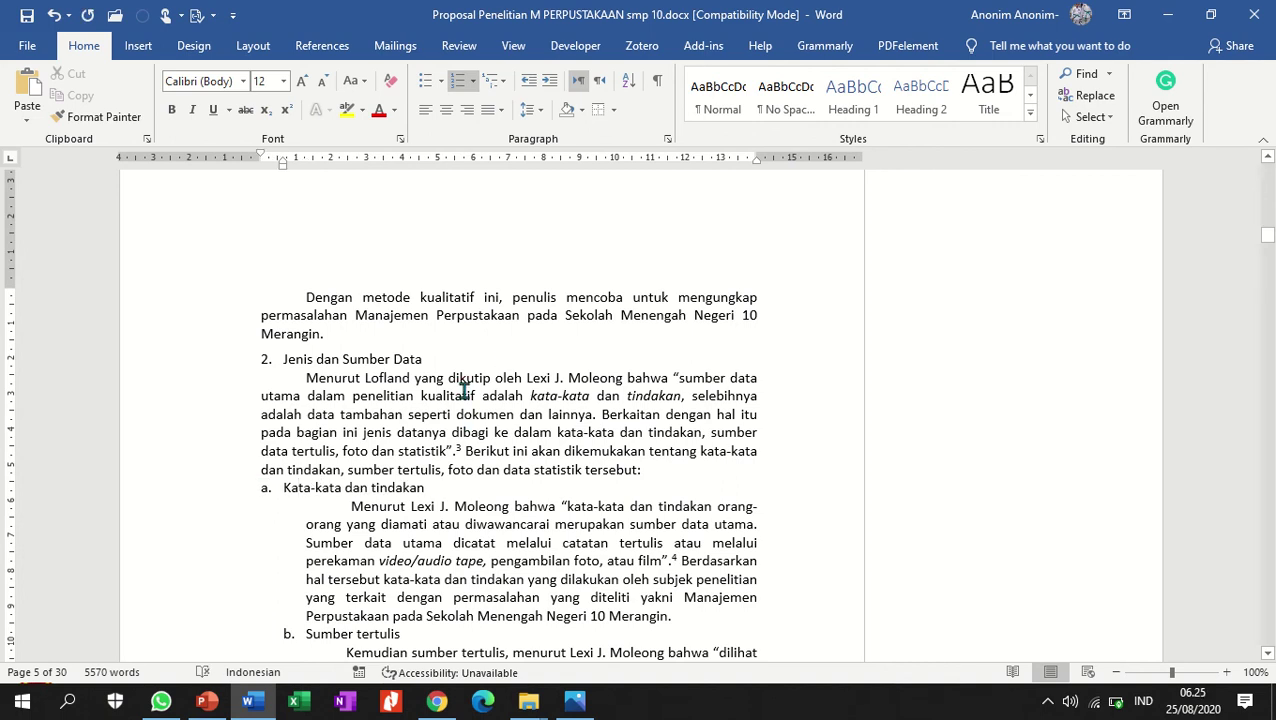
Copy the formatting of the item "Kata-kata dan tindakan" onto the items "Sumber tertulis", "Foto" and "Data statistik".
{"action": "left_click", "coordinate": [130, 118]}
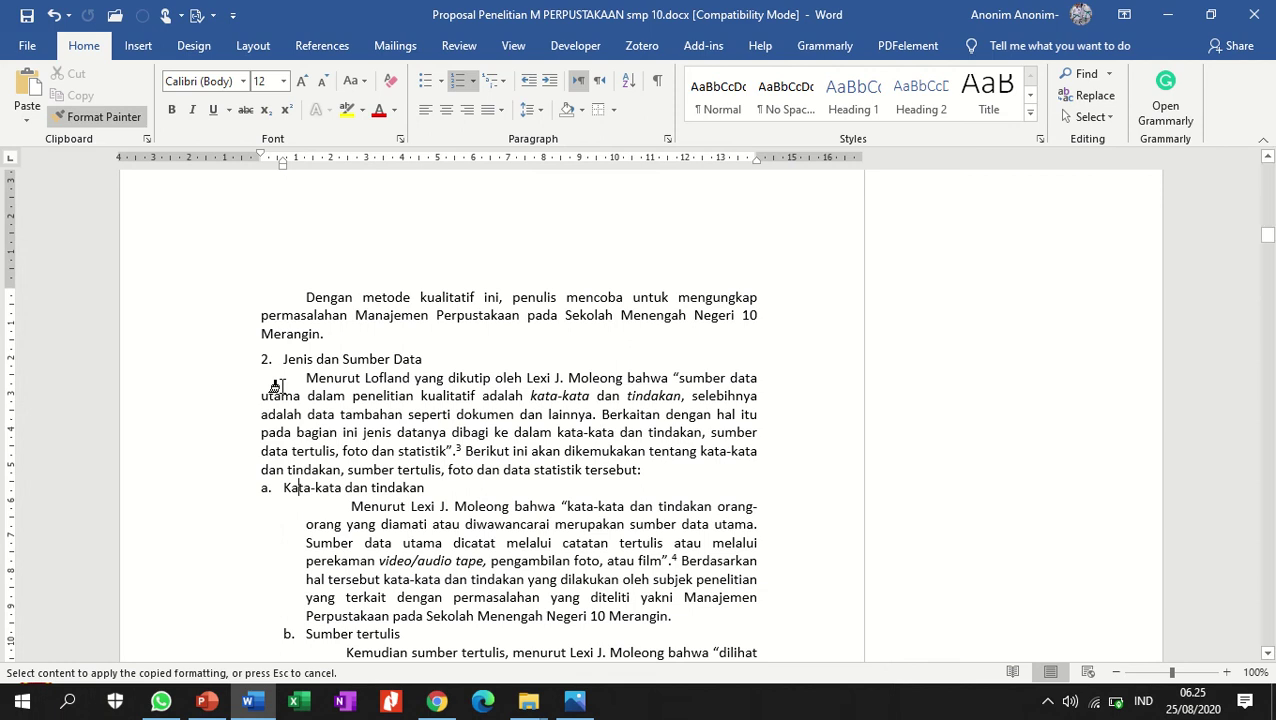
{"action": "left_click", "coordinate": [348, 634]}
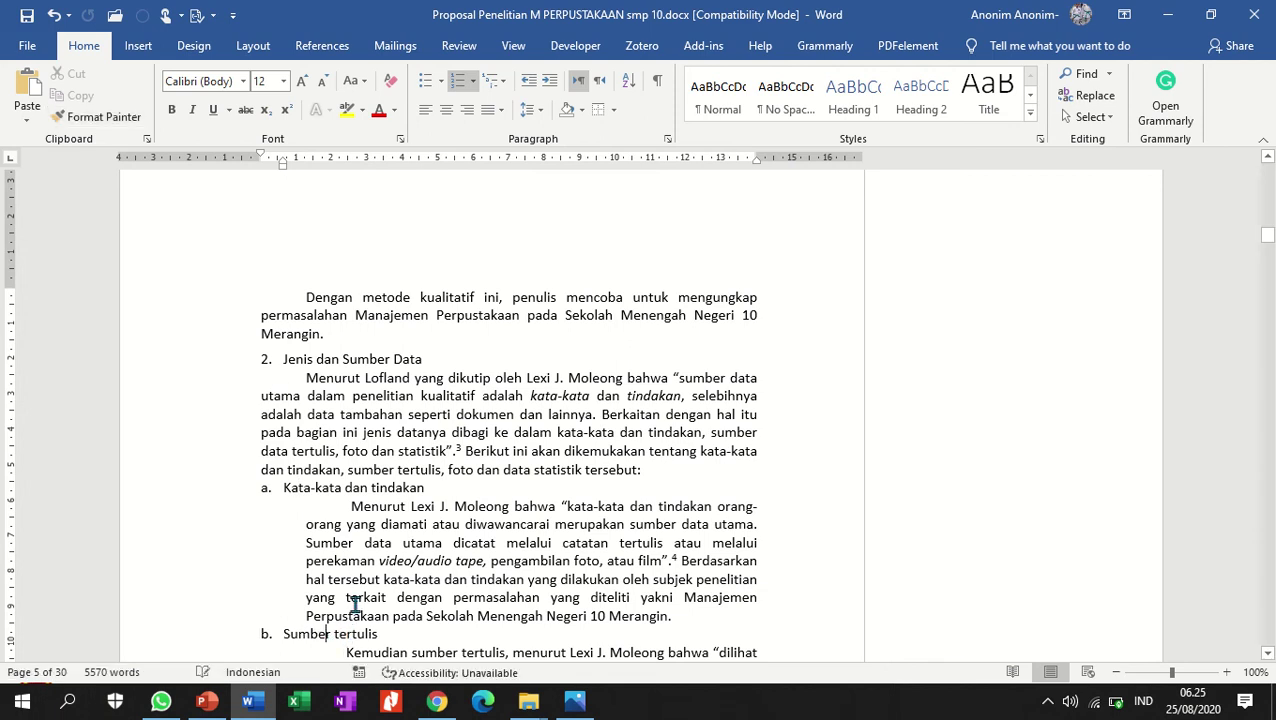
{"action": "scroll", "coordinate": [355, 600], "scroll_direction": "down", "scroll_amount": 4}
{"action": "left_click", "coordinate": [98, 116]}
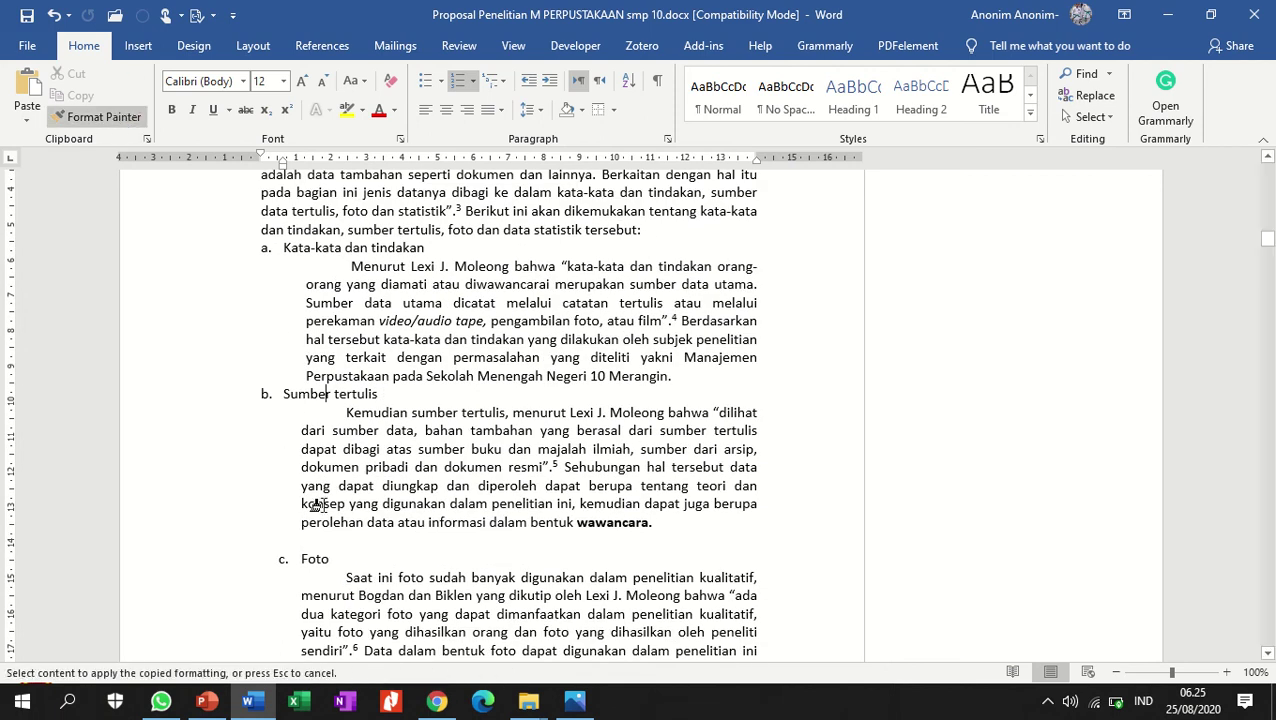
{"action": "left_click", "coordinate": [330, 556]}
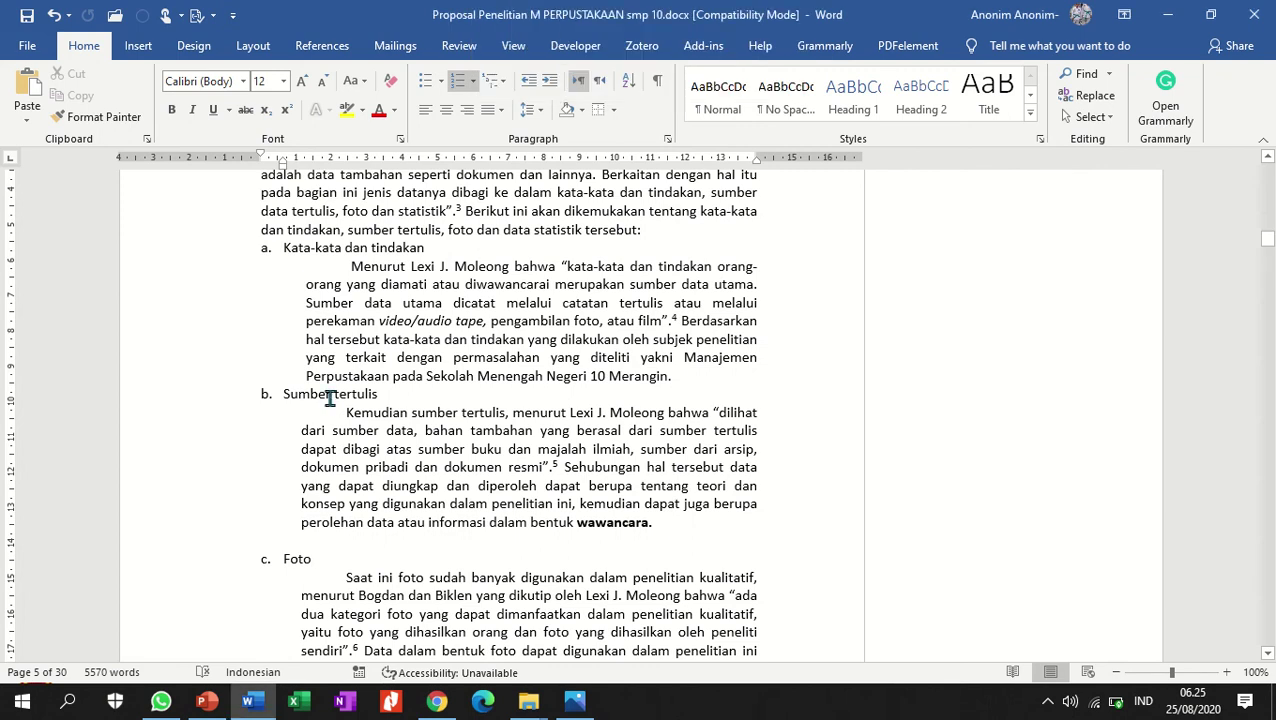
{"action": "scroll", "coordinate": [330, 397], "scroll_direction": "down", "scroll_amount": 5}
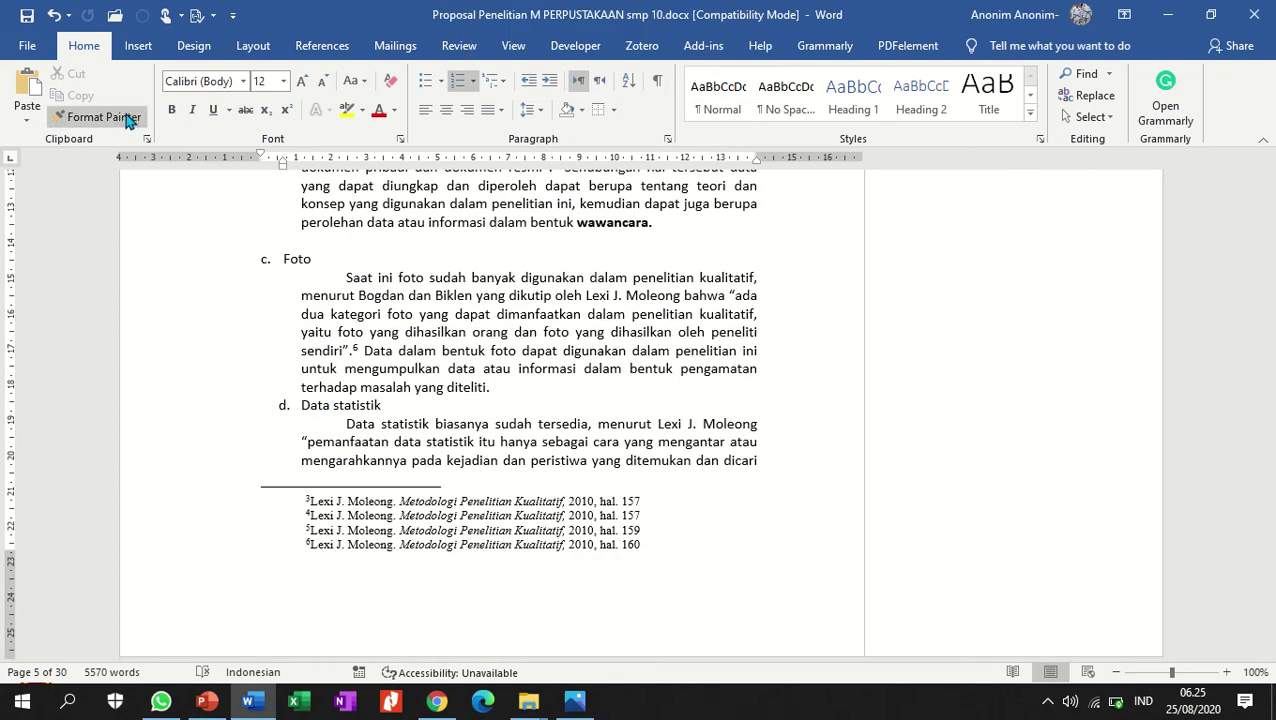
{"action": "left_click", "coordinate": [128, 118]}
{"action": "left_click", "coordinate": [313, 405]}
{"action": "scroll", "coordinate": [313, 405], "scroll_direction": "down", "scroll_amount": 7}
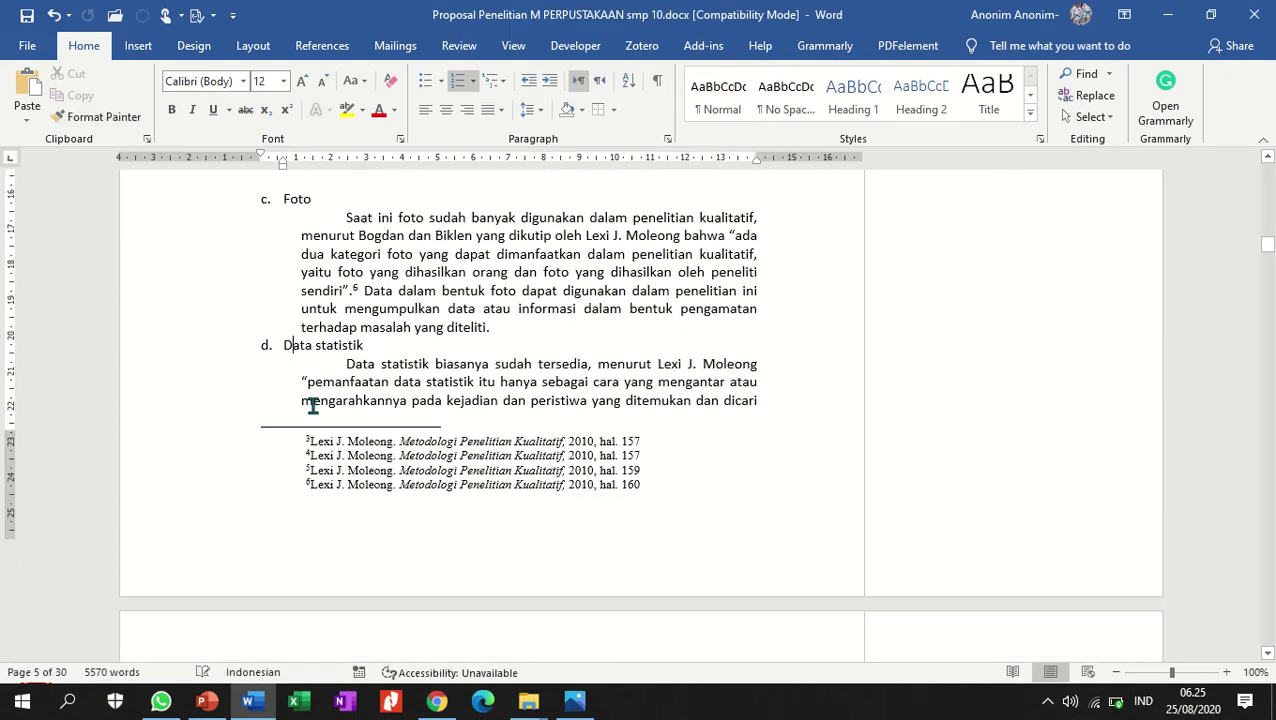
{"action": "scroll", "coordinate": [313, 405], "scroll_direction": "up", "scroll_amount": 10}
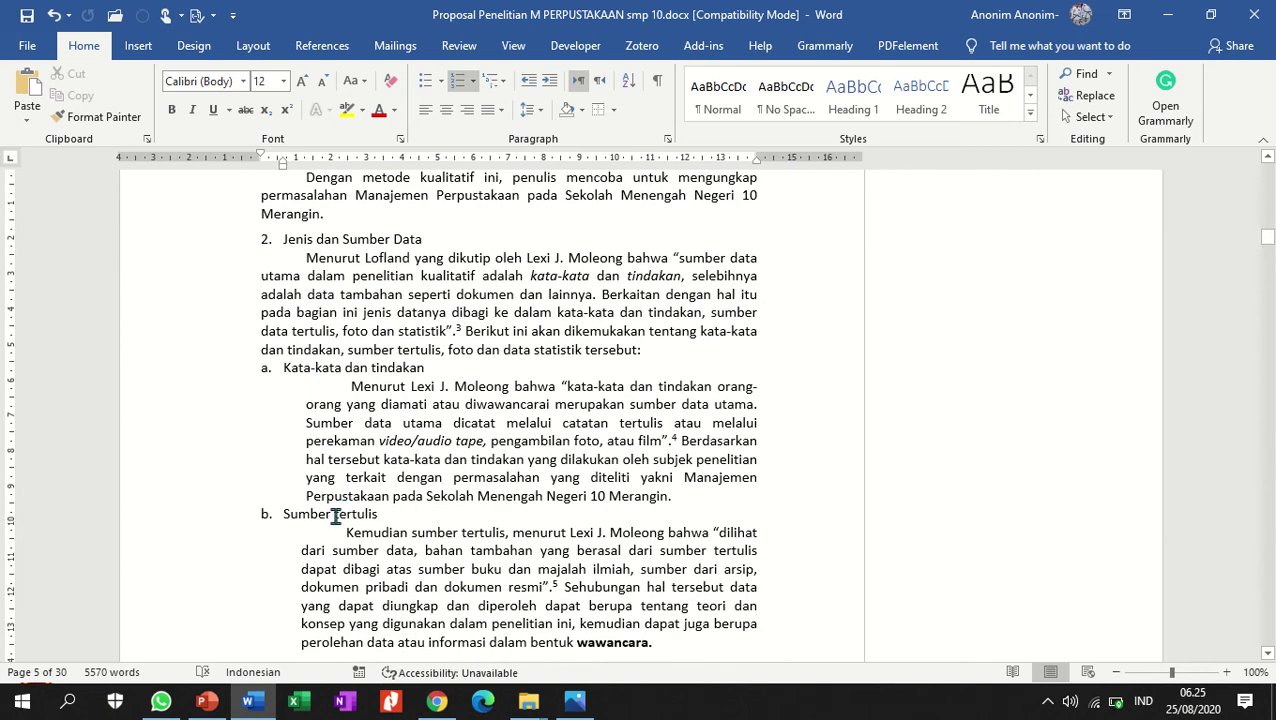
Set the spacing before the list items "Sumber tertulis", "Foto" and "Data statistik" to 6 pt.
{"action": "left_click", "coordinate": [253, 47]}
{"action": "scroll", "coordinate": [490, 390], "scroll_direction": "down", "scroll_amount": 5}
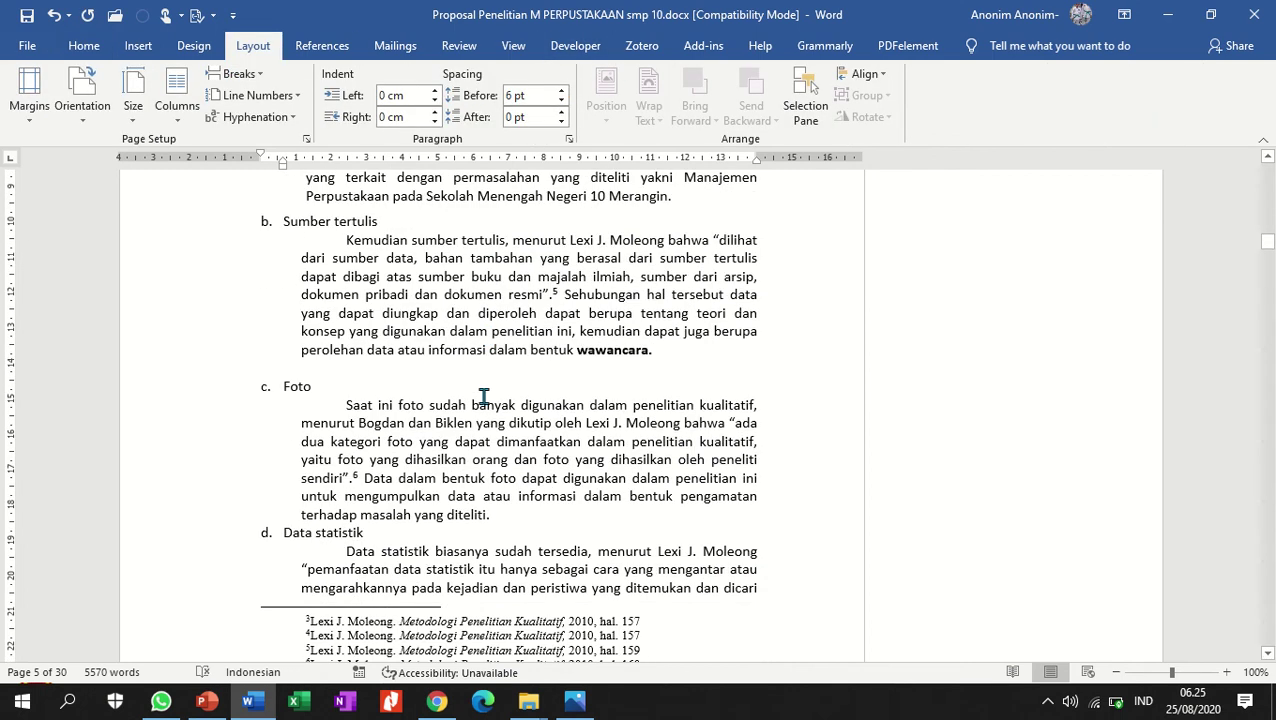
{"action": "left_click", "coordinate": [305, 206]}
{"action": "left_click", "coordinate": [561, 89]}
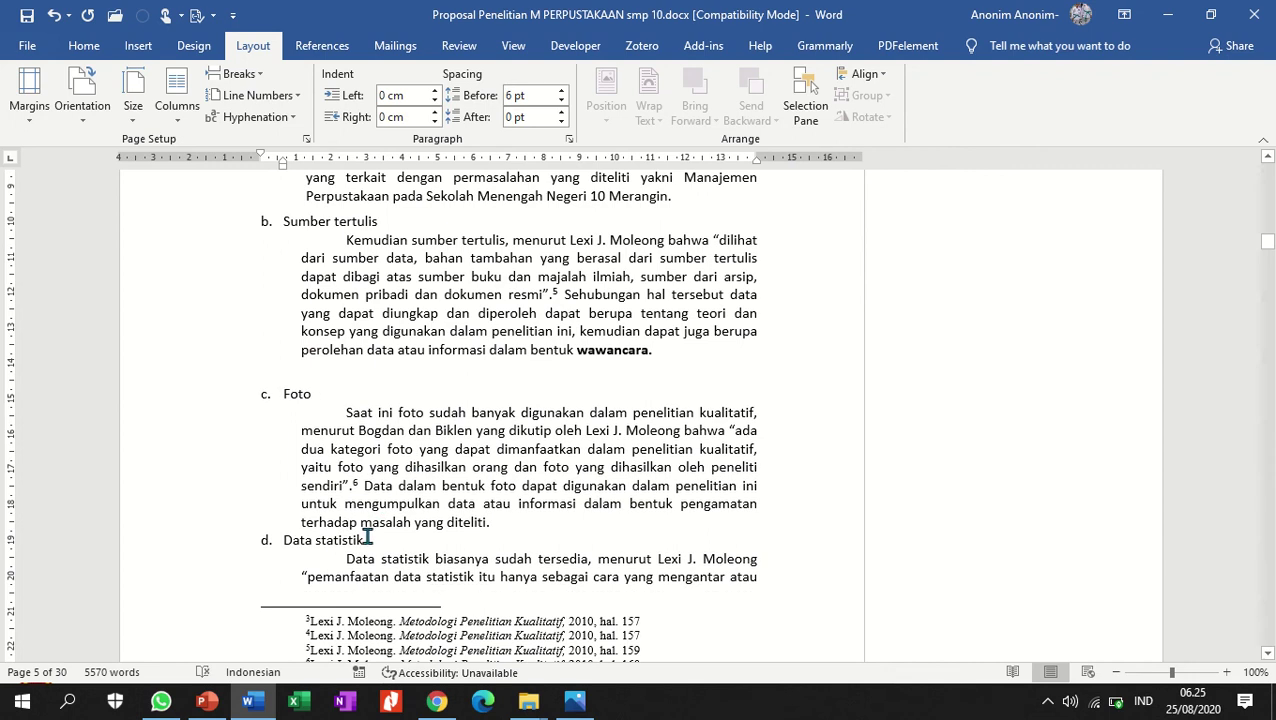
{"action": "left_click", "coordinate": [367, 538]}
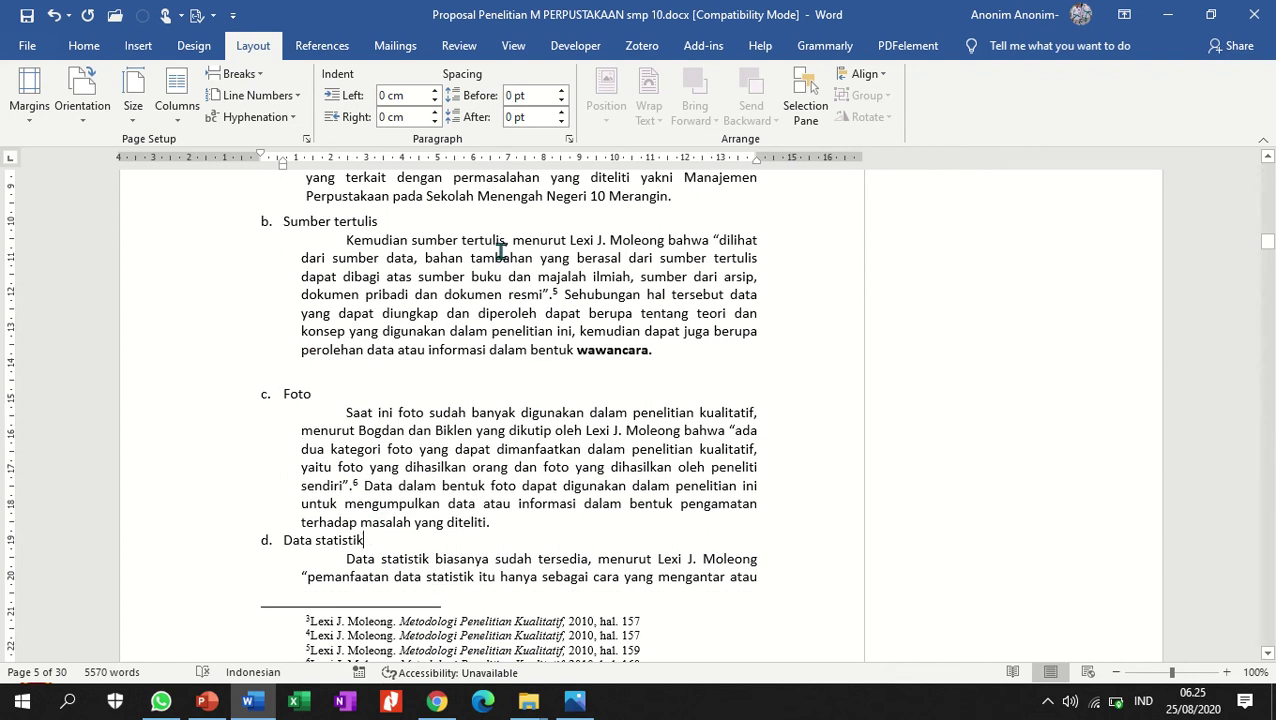
{"action": "left_click", "coordinate": [559, 90]}
Copy the formatting of the introductory paragraph under "Jenis dan Sumber Data" onto the paragraphs below "Kata-kata dan tindakan" and "Sumber tertulis".
{"action": "scroll", "coordinate": [513, 326], "scroll_direction": "up", "scroll_amount": 4}
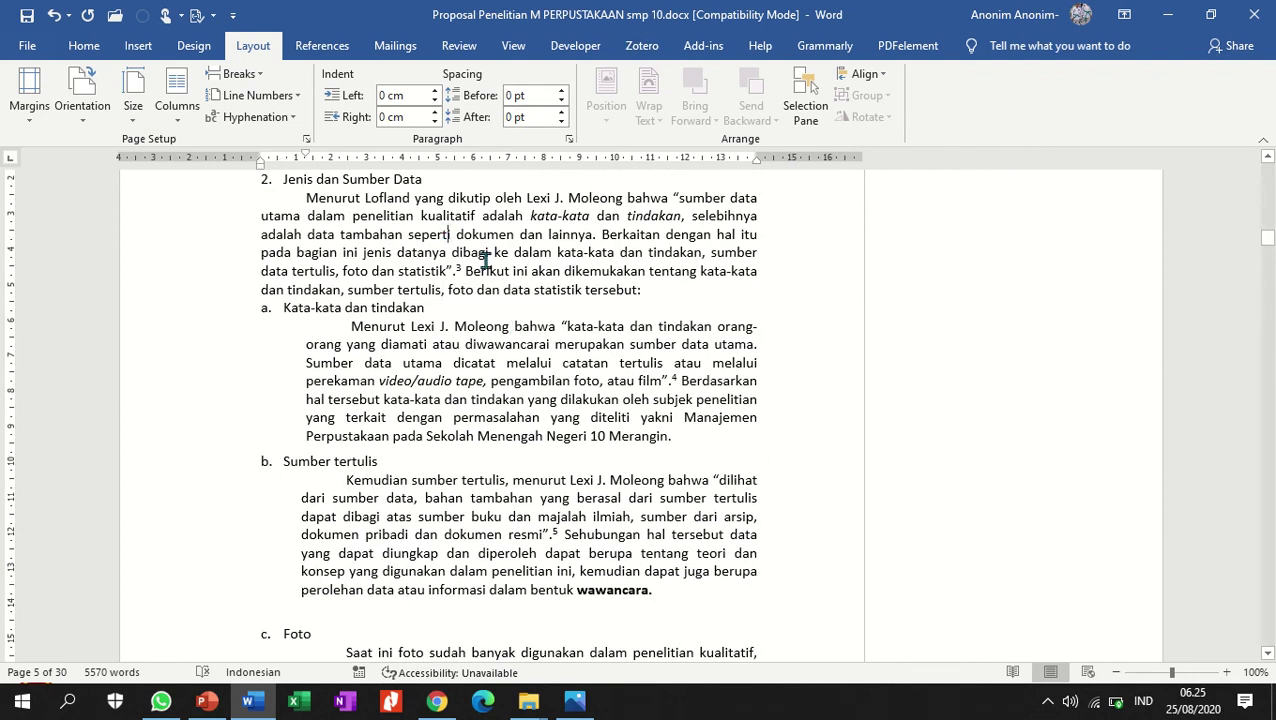
{"action": "left_click", "coordinate": [84, 45]}
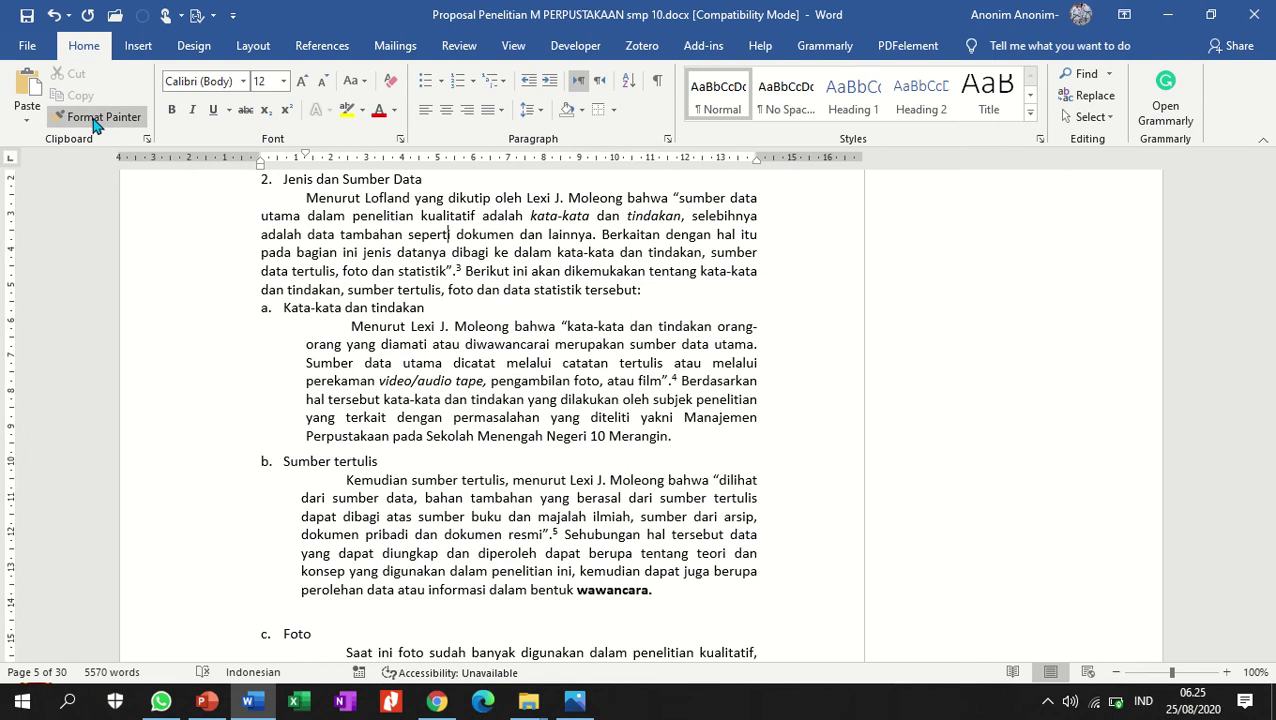
{"action": "left_click", "coordinate": [97, 117]}
{"action": "left_click", "coordinate": [392, 360]}
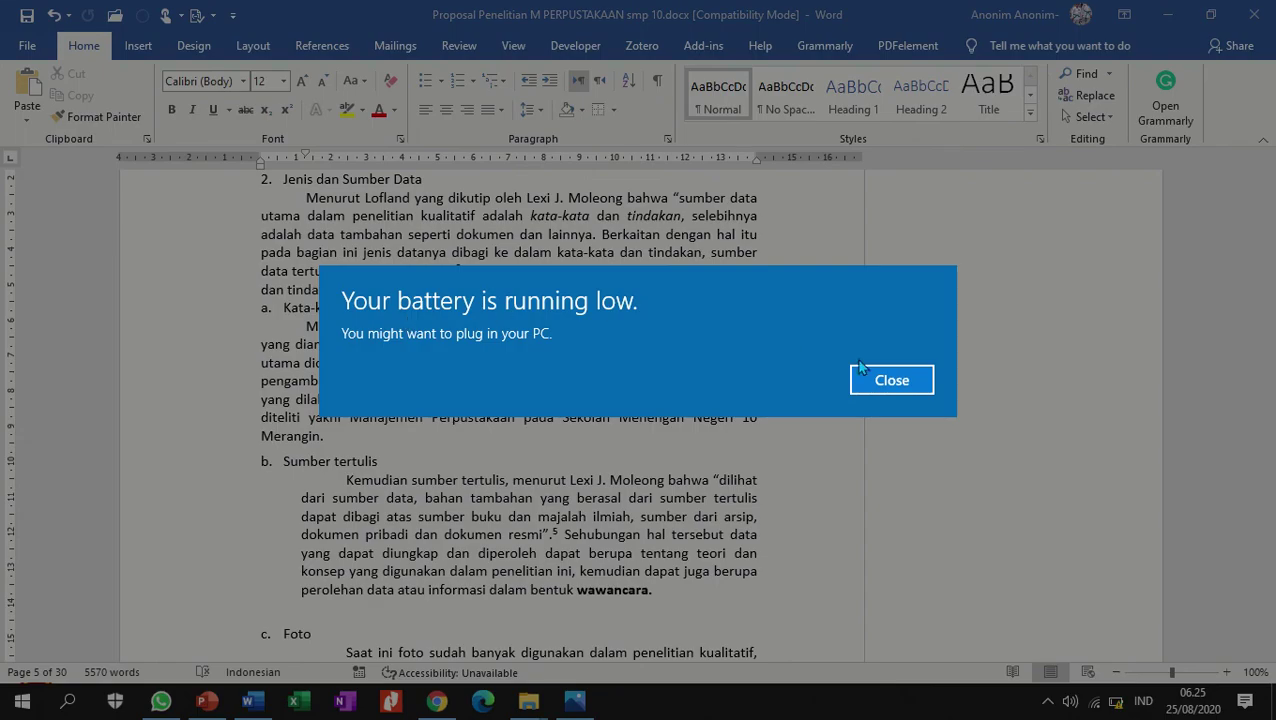
{"action": "left_click", "coordinate": [891, 380]}
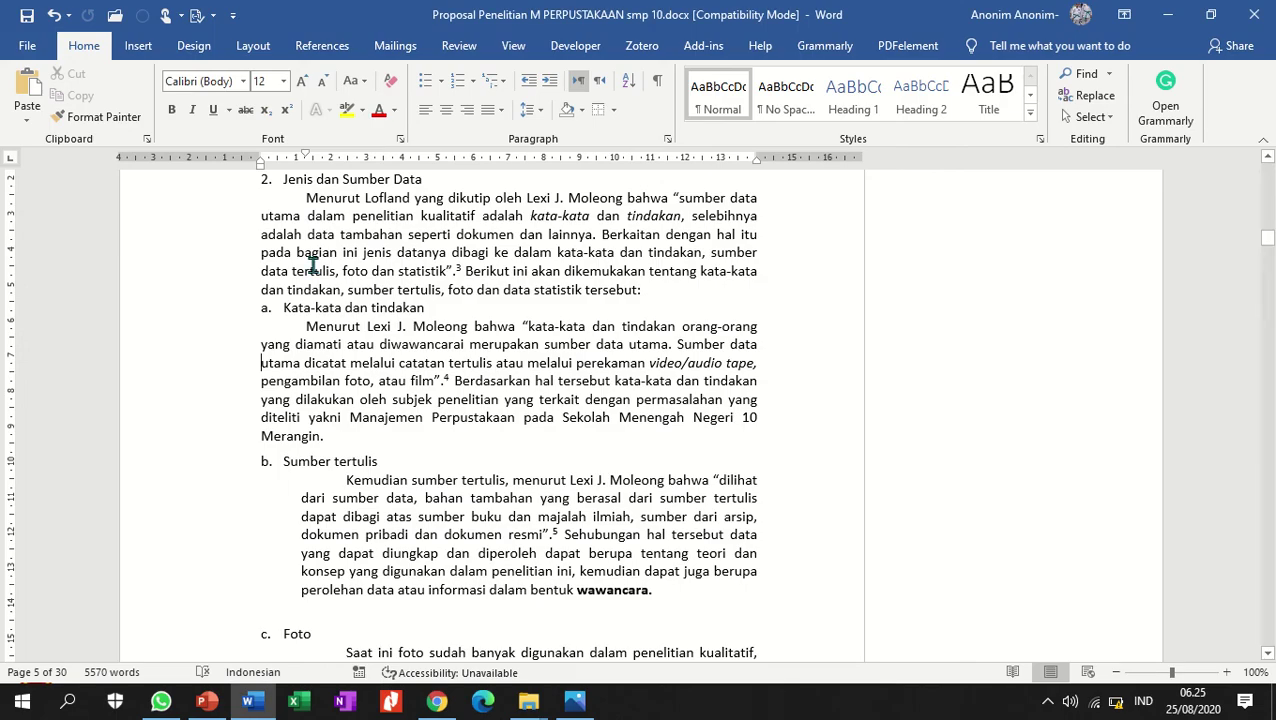
{"action": "left_click", "coordinate": [97, 117]}
{"action": "left_click", "coordinate": [360, 545]}
Copy the formatting of the "Sumber tertulis" paragraph onto the paragraphs below the items "Foto" and "Data statistik".
{"action": "left_click", "coordinate": [97, 117]}
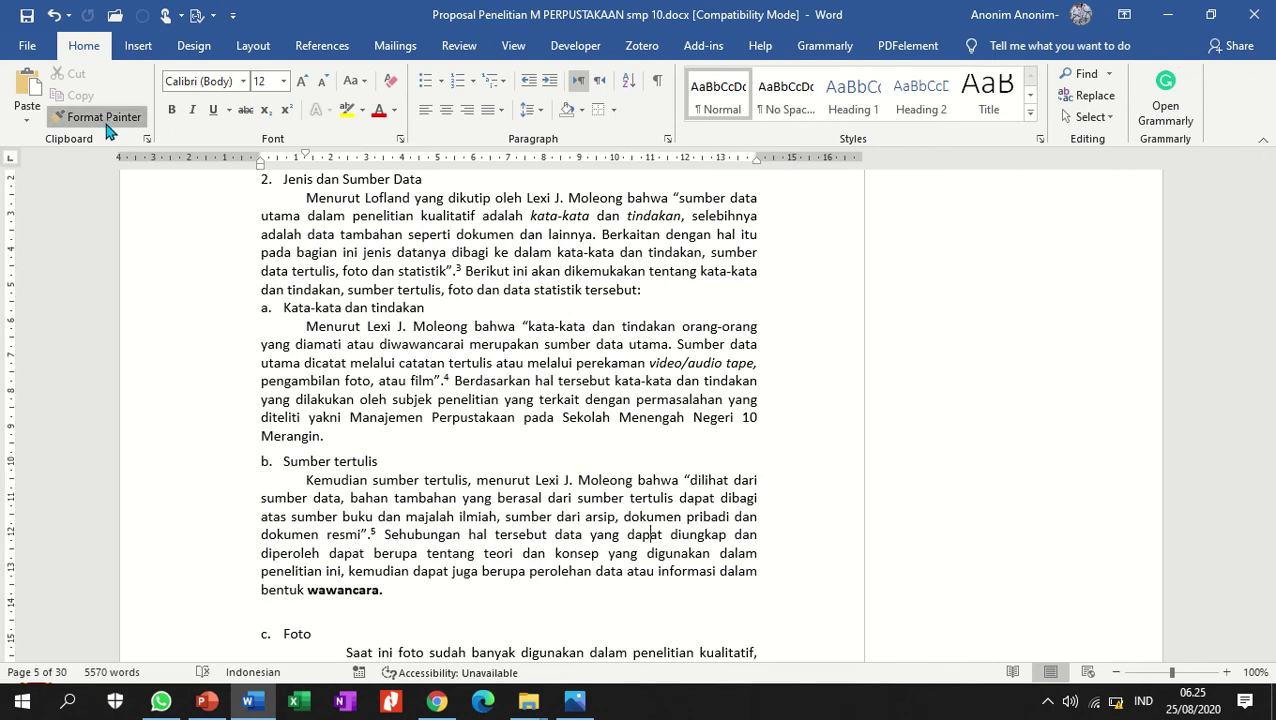
{"action": "scroll", "coordinate": [313, 378], "scroll_direction": "down", "scroll_amount": 4}
{"action": "left_click", "coordinate": [364, 474]}
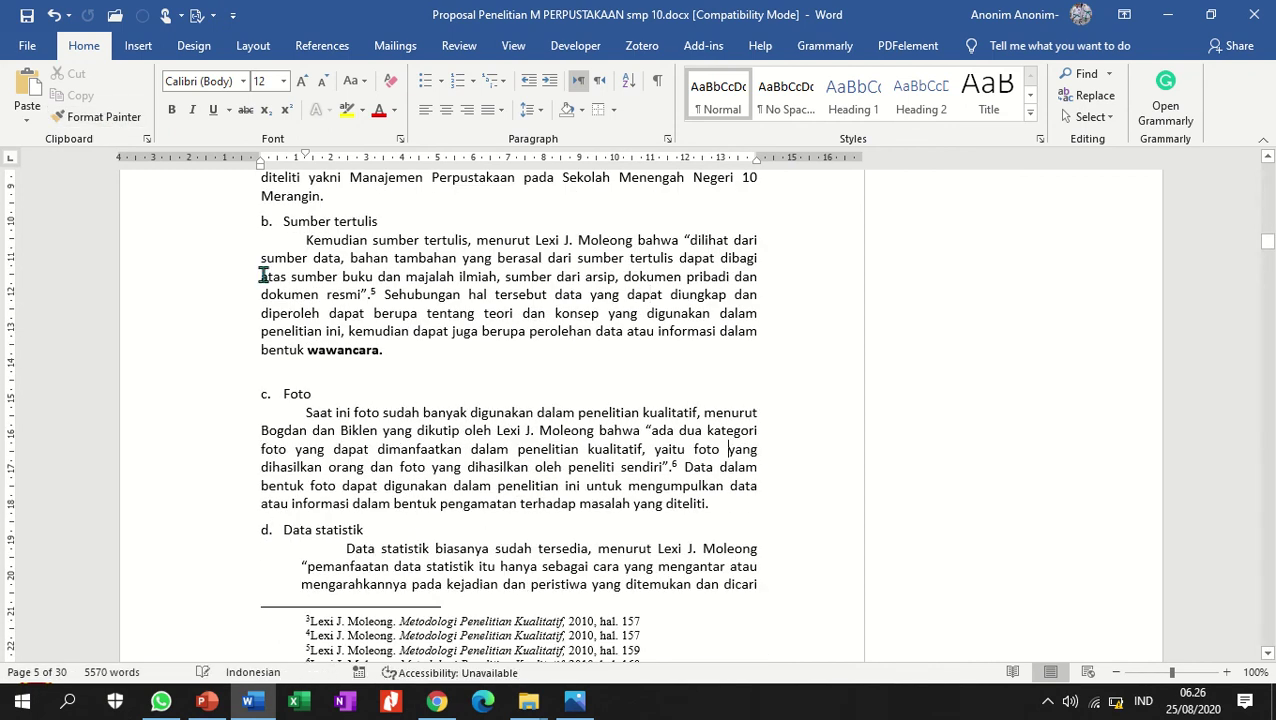
{"action": "left_click", "coordinate": [97, 117]}
{"action": "scroll", "coordinate": [382, 383], "scroll_direction": "down", "scroll_amount": 3}
{"action": "left_click", "coordinate": [376, 378]}
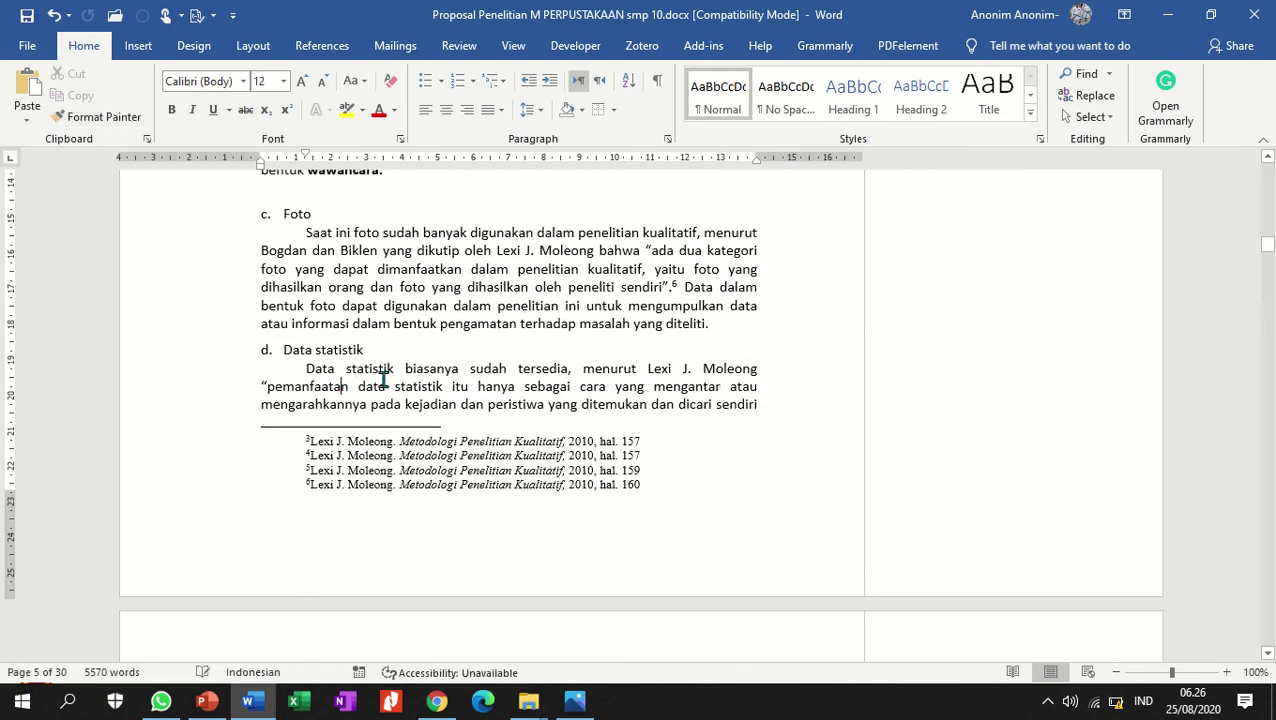
Join the paragraph beginning "Dengan metode kualitatif ini" to the end of the preceding paragraph under "Metode Penelitian".
{"action": "left_click", "coordinate": [505, 38]}
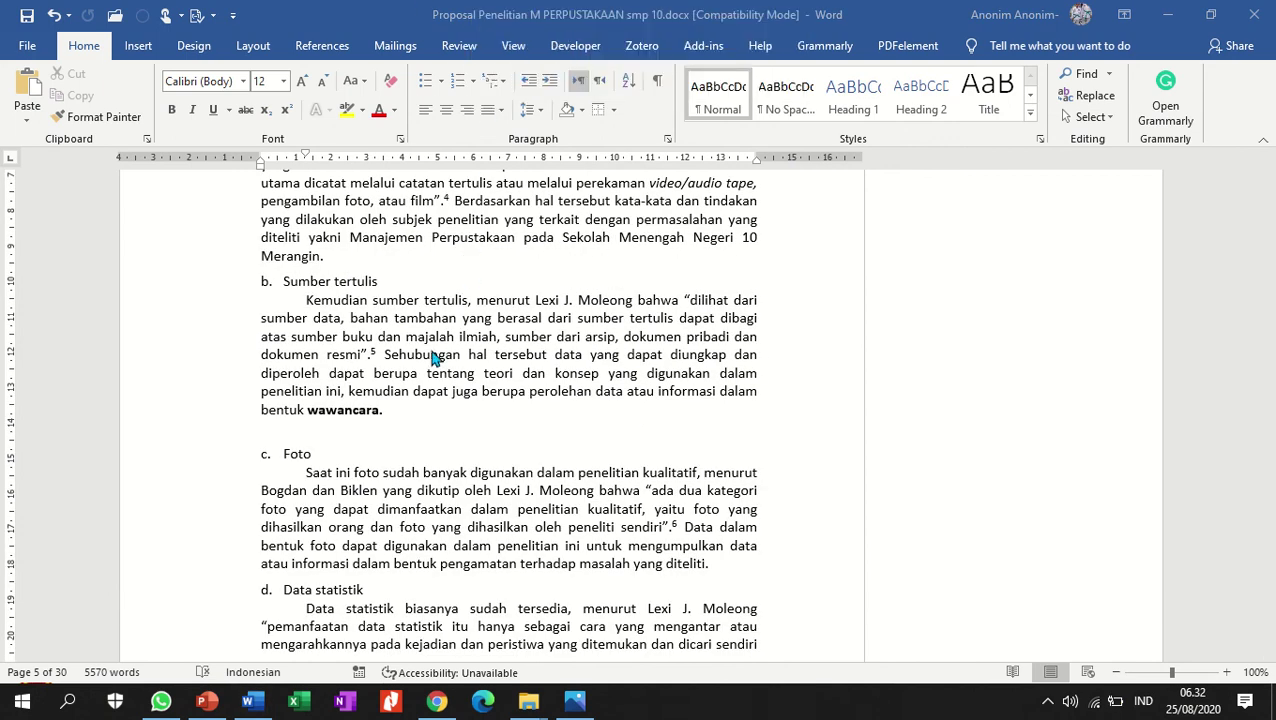
{"action": "scroll", "coordinate": [400, 363], "scroll_direction": "up", "scroll_amount": 4}
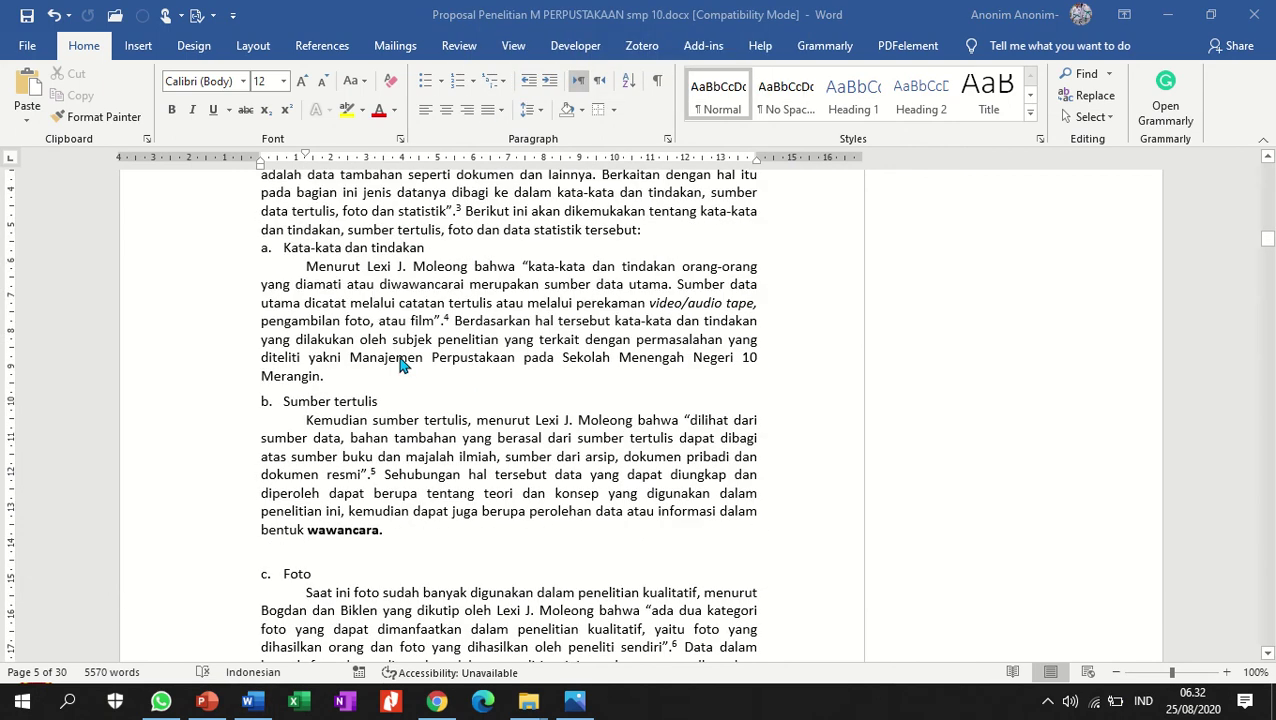
{"action": "scroll", "coordinate": [398, 362], "scroll_direction": "up", "scroll_amount": 3}
{"action": "scroll", "coordinate": [395, 358], "scroll_direction": "up", "scroll_amount": 6}
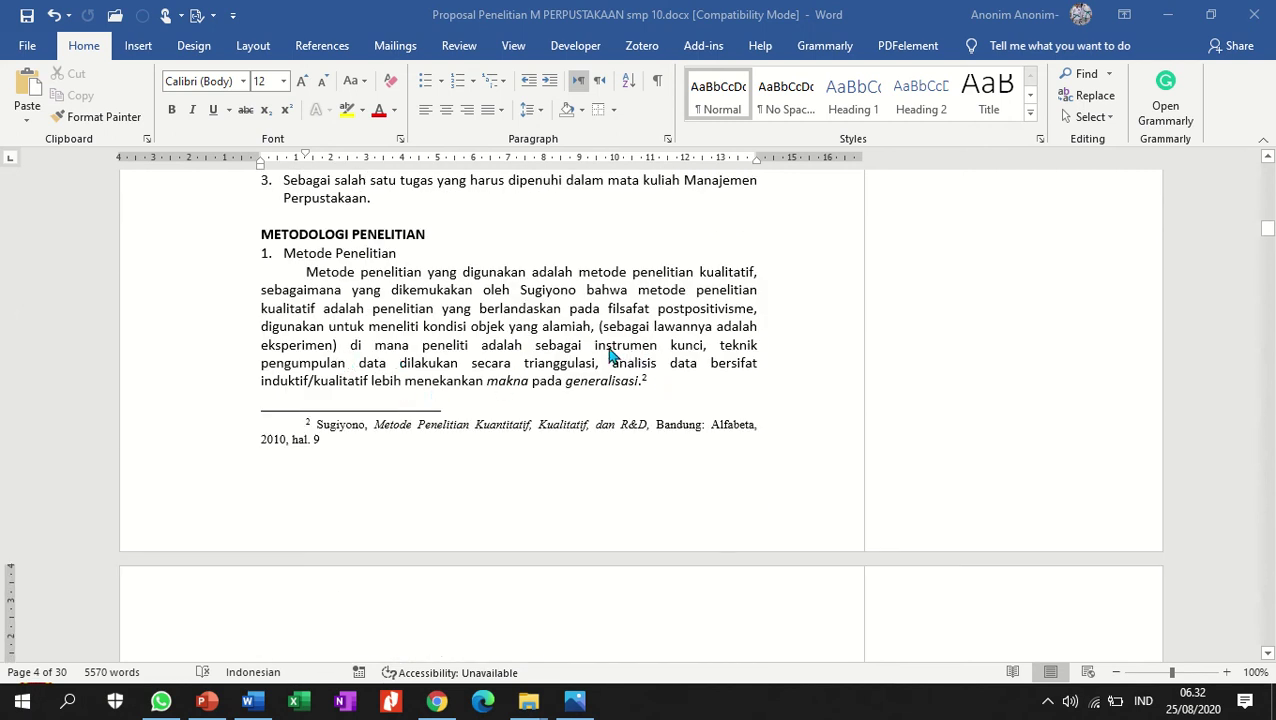
{"action": "scroll", "coordinate": [460, 345], "scroll_direction": "down", "scroll_amount": 6}
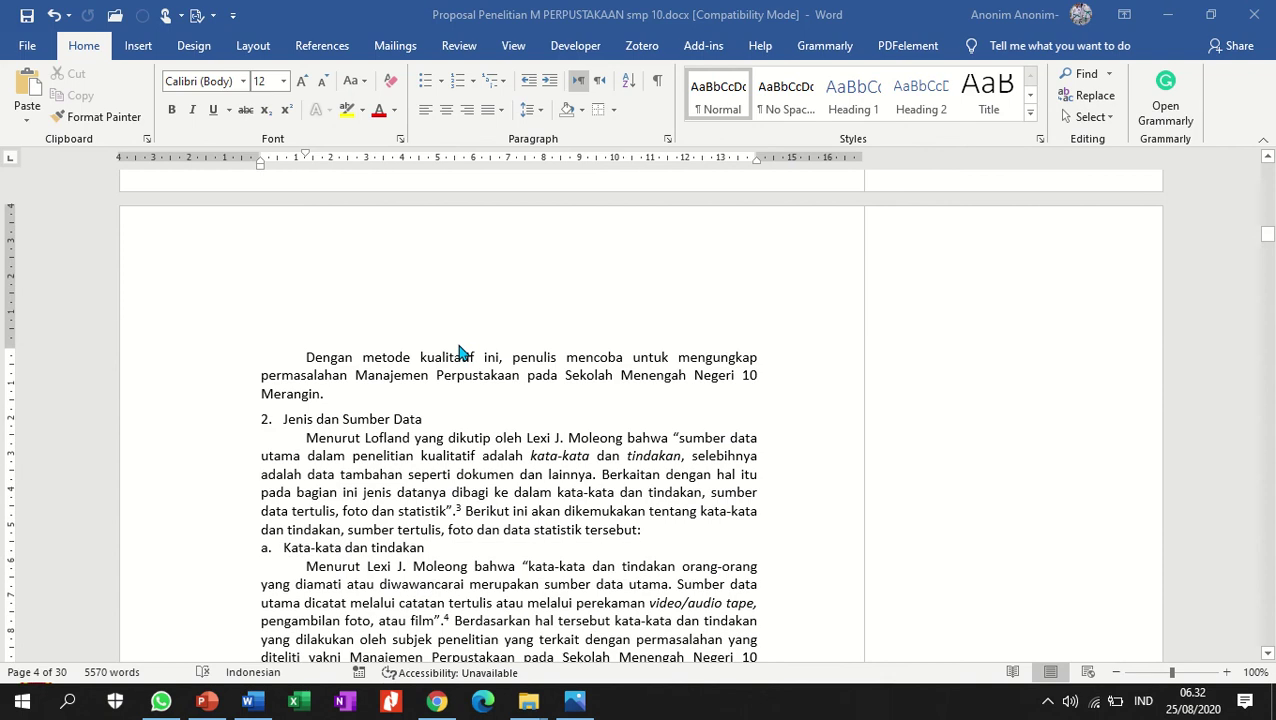
{"action": "left_click", "coordinate": [298, 360]}
{"action": "scroll", "coordinate": [298, 357], "scroll_direction": "up", "scroll_amount": 3}
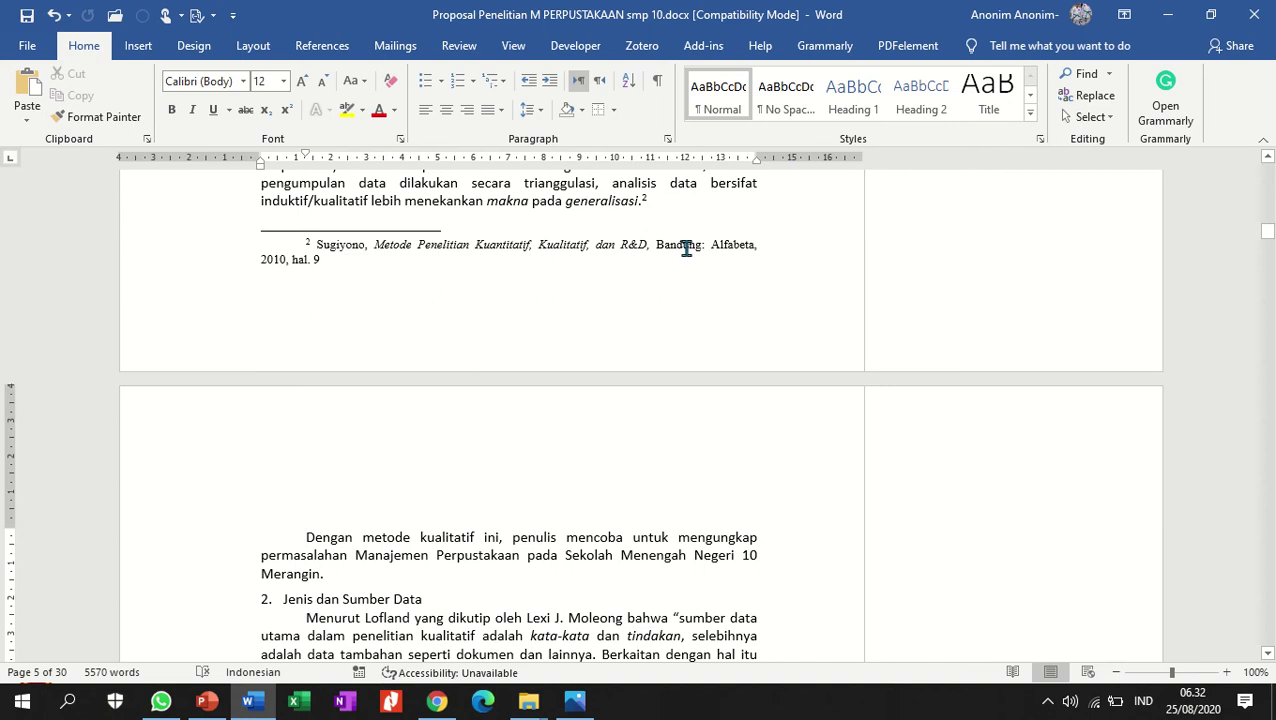
{"action": "left_click", "coordinate": [683, 199]}
{"action": "key", "text": "Delete"}
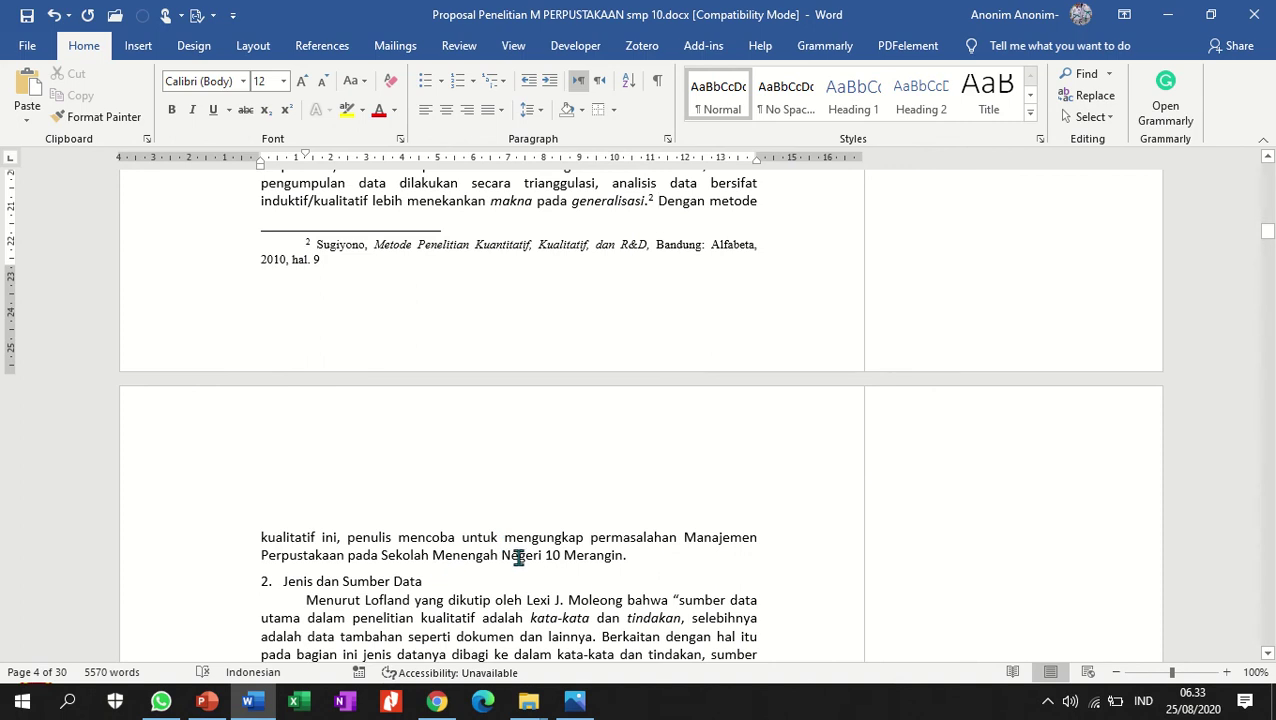
Add the comment "?" to the words "Sekolah Menengah Negeri" in the last sentence before "Jenis dan Sumber Data".
{"action": "mouse_move", "coordinate": [517, 557]}
{"action": "left_mouse_down"}
{"action": "mouse_move", "coordinate": [399, 557]}
{"action": "mouse_move", "coordinate": [517, 557]}
{"action": "left_mouse_up"}
{"action": "left_click", "coordinate": [399, 557]}
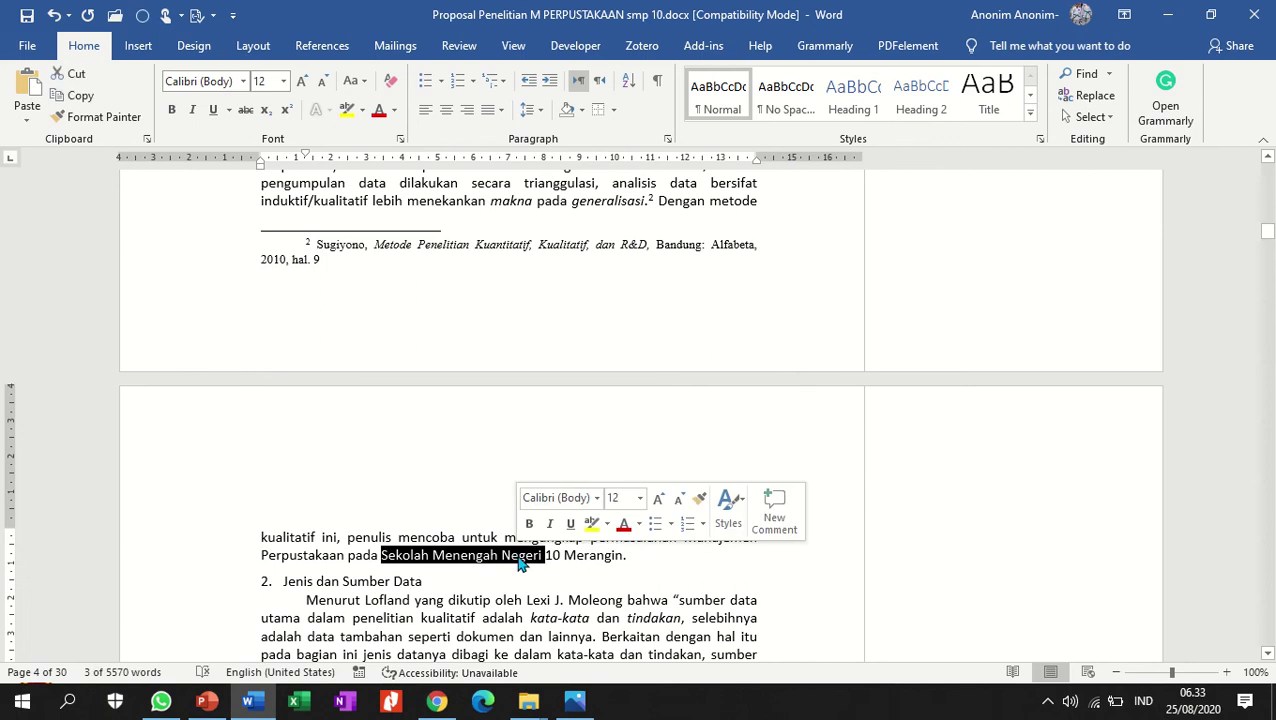
{"action": "left_click", "coordinate": [456, 47]}
{"action": "left_click", "coordinate": [450, 105]}
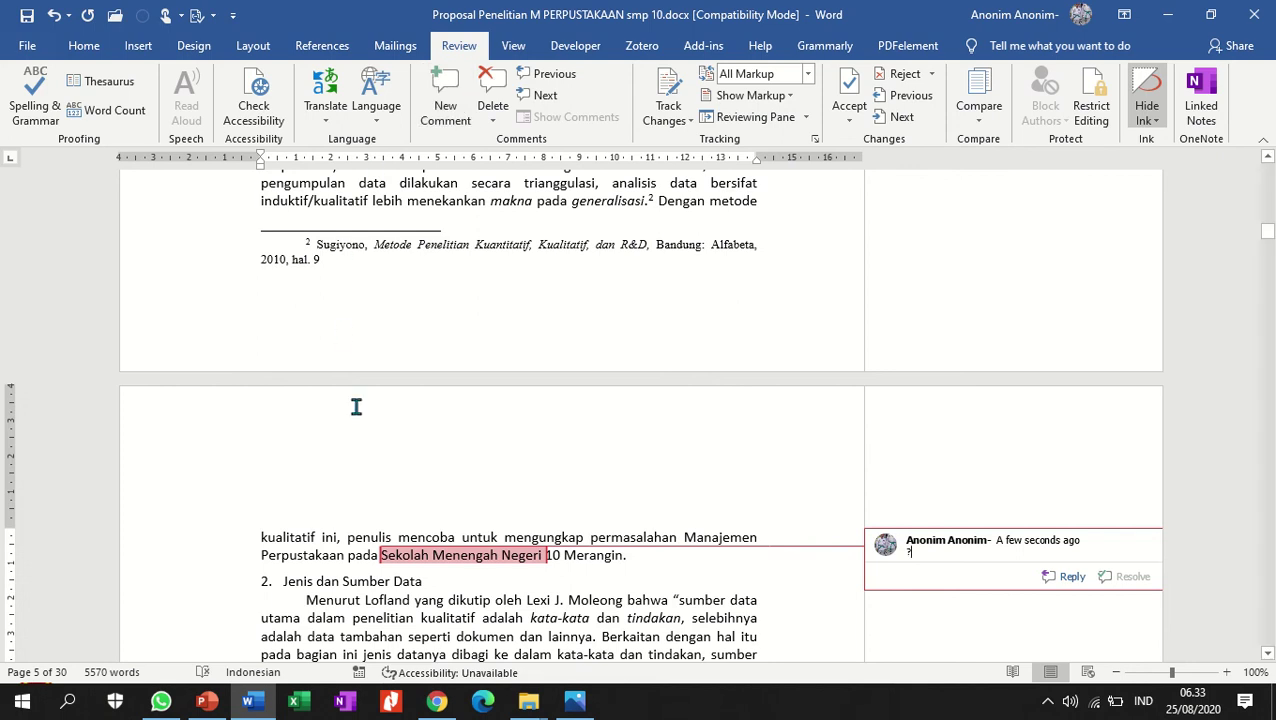
Remove the bold from "wawancara" at the end of the "Sumber tertulis" paragraph and delete the blank line above "Foto".
{"action": "scroll", "coordinate": [365, 470], "scroll_direction": "down", "scroll_amount": 2}
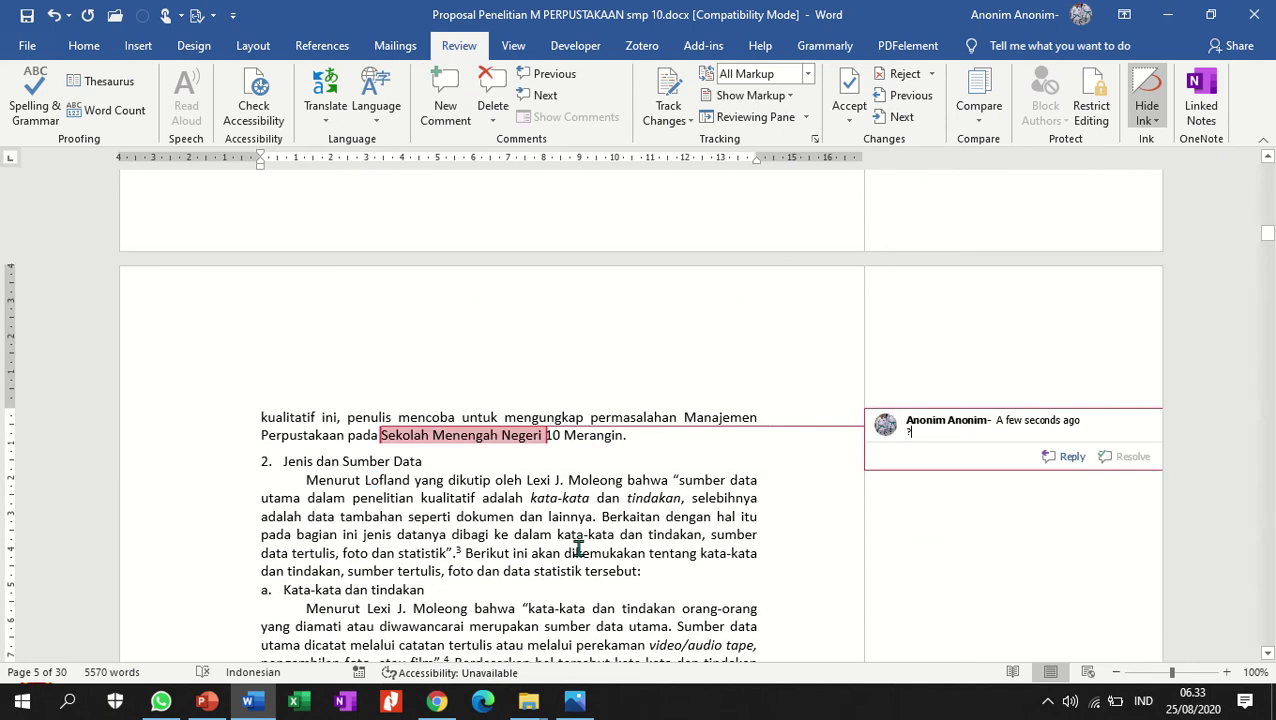
{"action": "scroll", "coordinate": [570, 530], "scroll_direction": "down", "scroll_amount": 3}
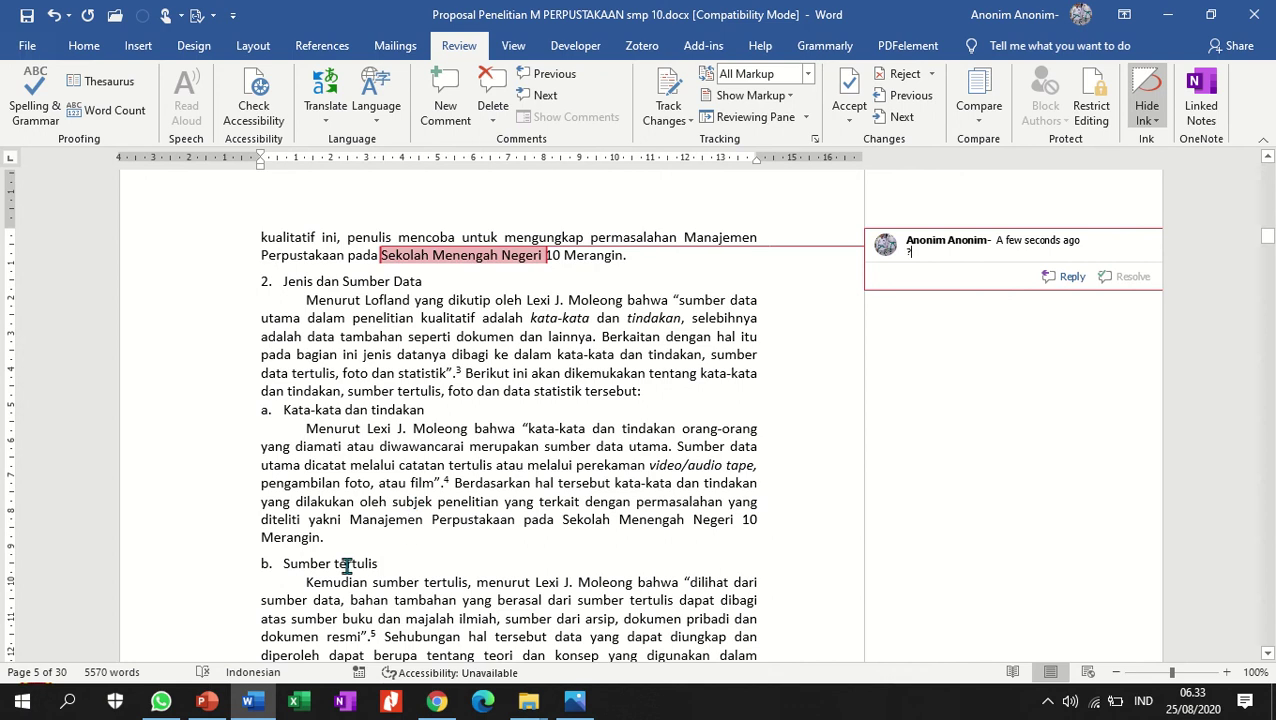
{"action": "scroll", "coordinate": [355, 485], "scroll_direction": "up", "scroll_amount": 6}
{"action": "scroll", "coordinate": [355, 485], "scroll_direction": "down", "scroll_amount": 7}
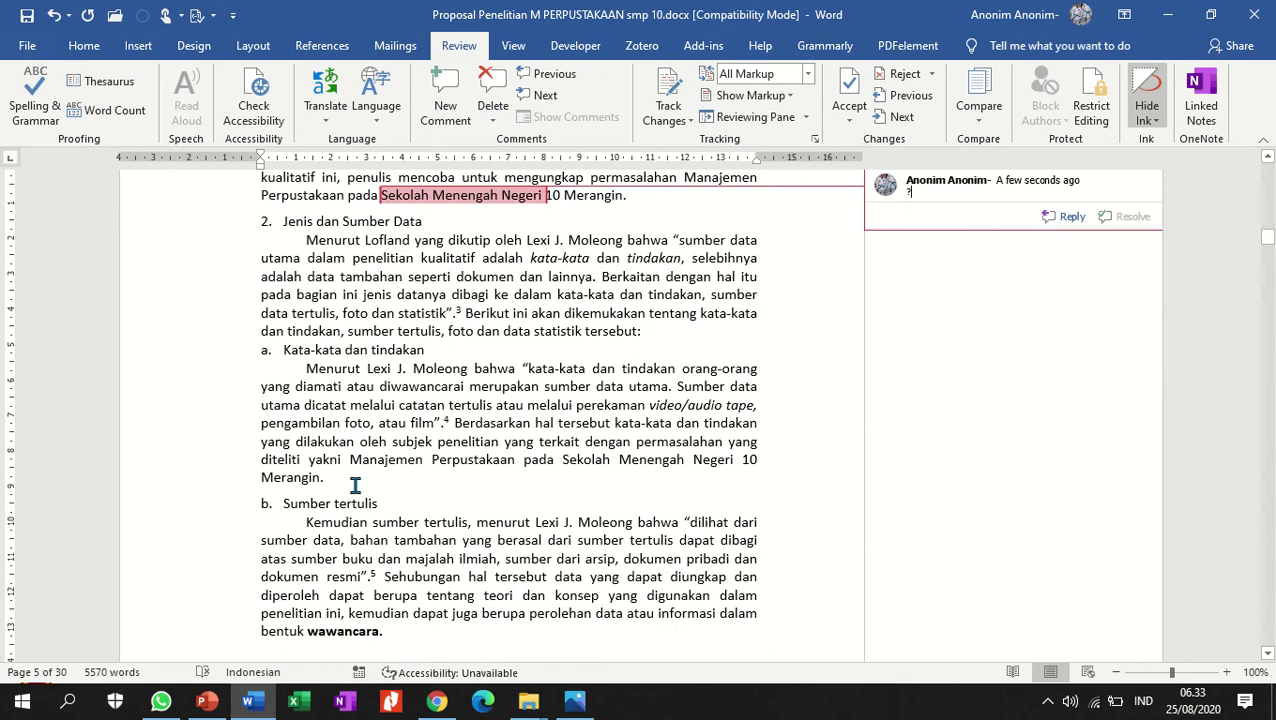
{"action": "double_click", "coordinate": [362, 632]}
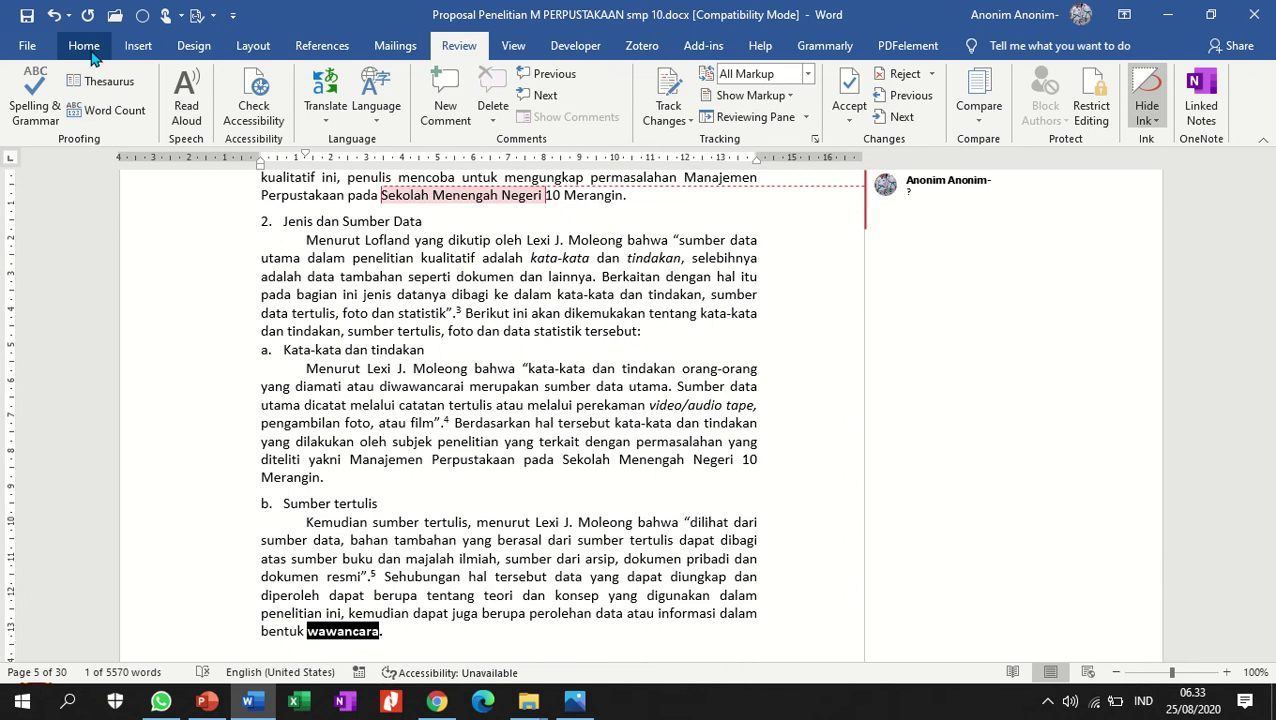
{"action": "left_click", "coordinate": [84, 46]}
{"action": "left_click", "coordinate": [171, 110]}
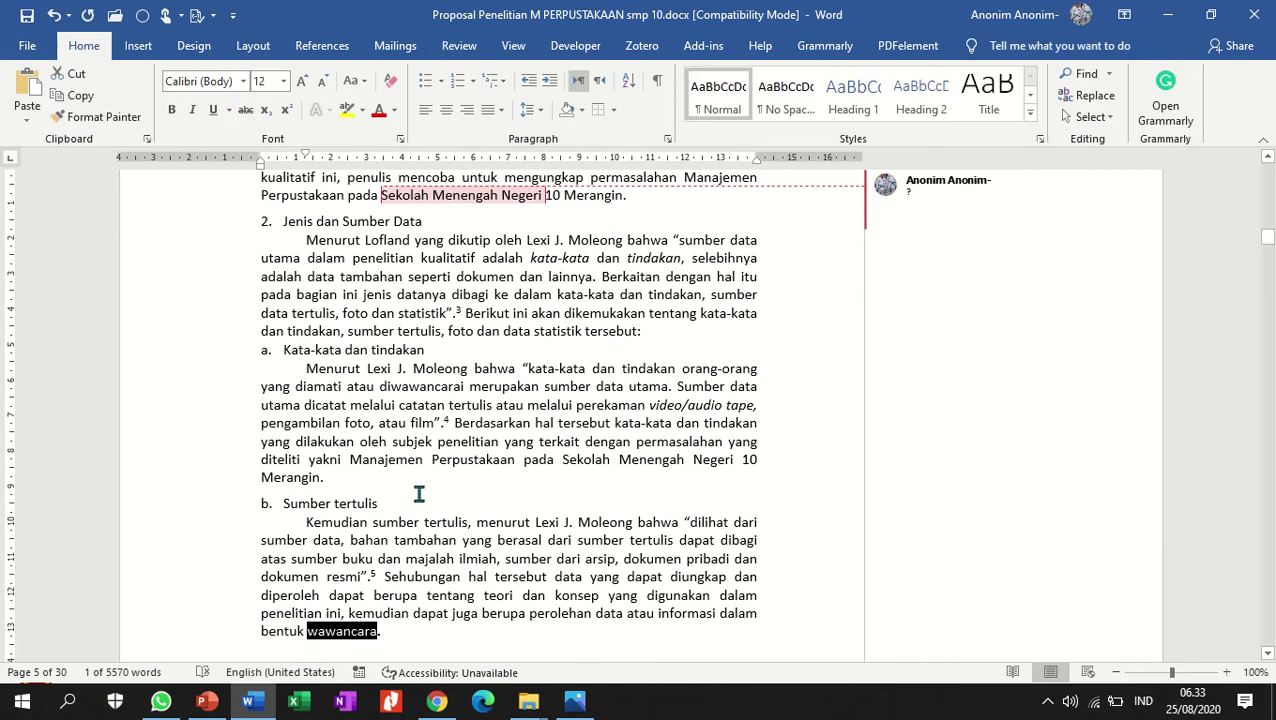
{"action": "left_click", "coordinate": [431, 578]}
{"action": "scroll", "coordinate": [431, 500], "scroll_direction": "down", "scroll_amount": 7}
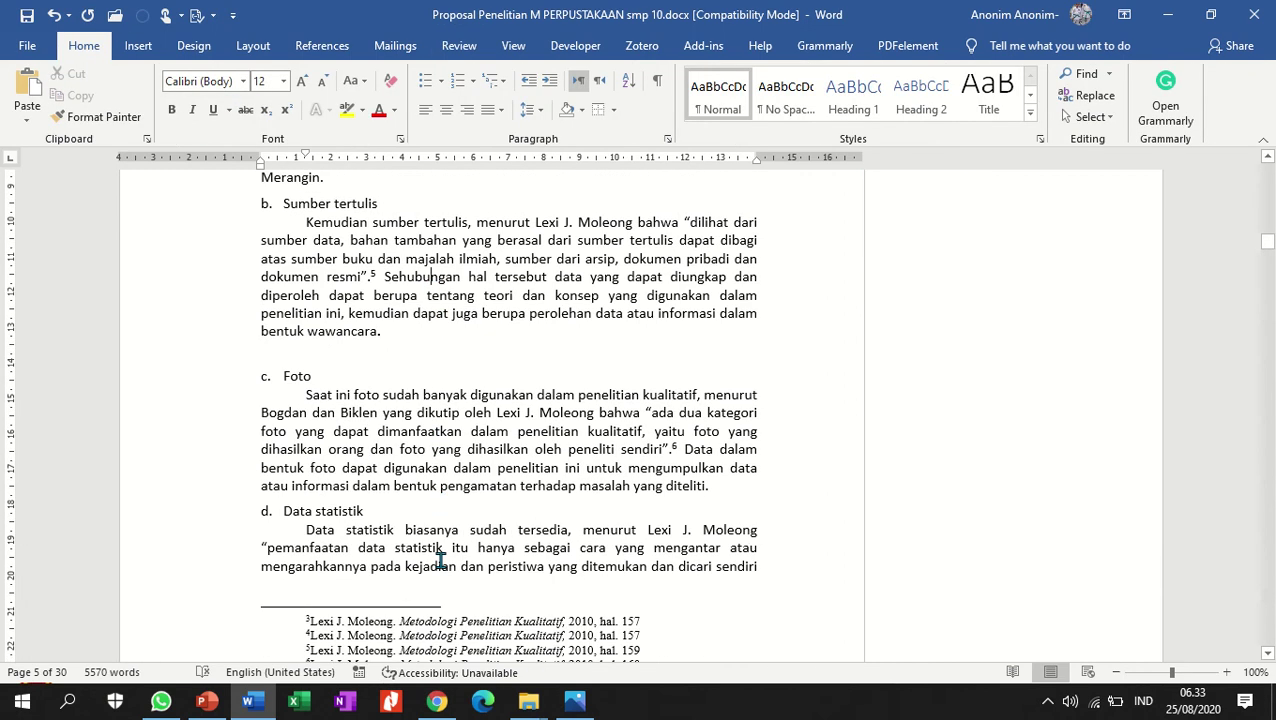
{"action": "scroll", "coordinate": [363, 358], "scroll_direction": "up", "scroll_amount": 4}
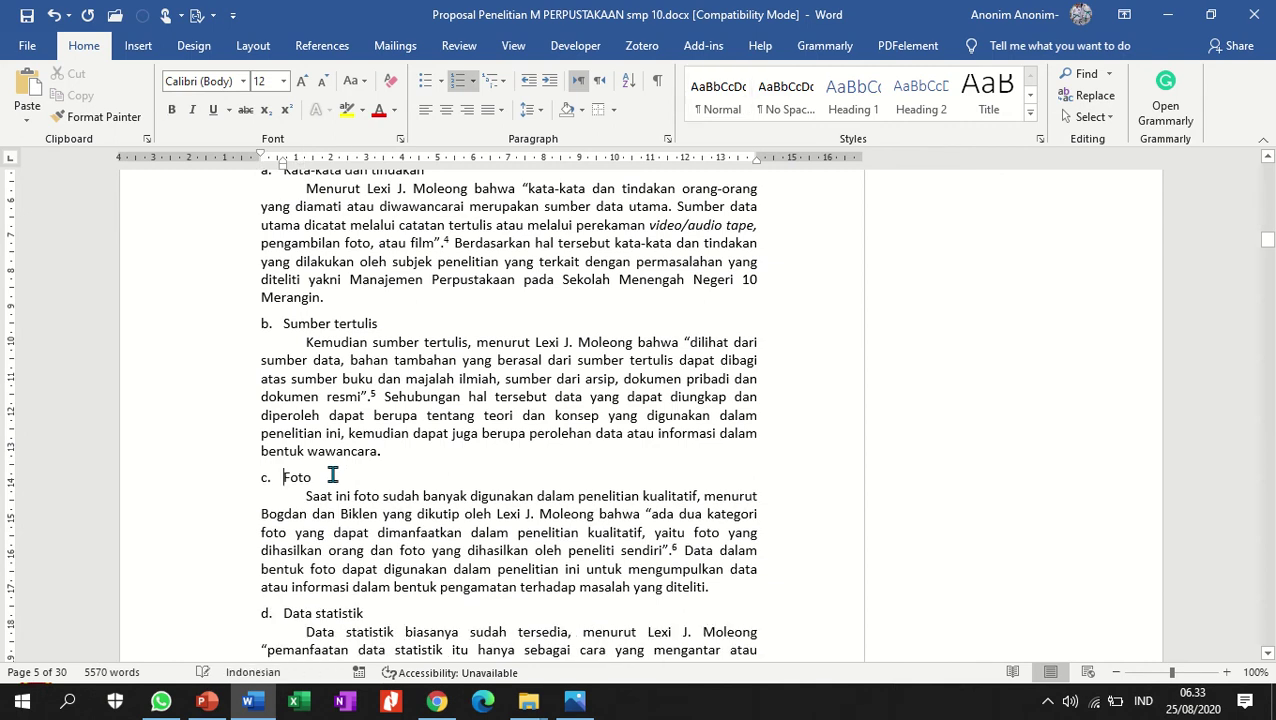
Copy the formatting of the subheading "Jenis dan Sumber Data" onto the subheading "Metode Pengumpulan Data".
{"action": "scroll", "coordinate": [335, 476], "scroll_direction": "down", "scroll_amount": 5}
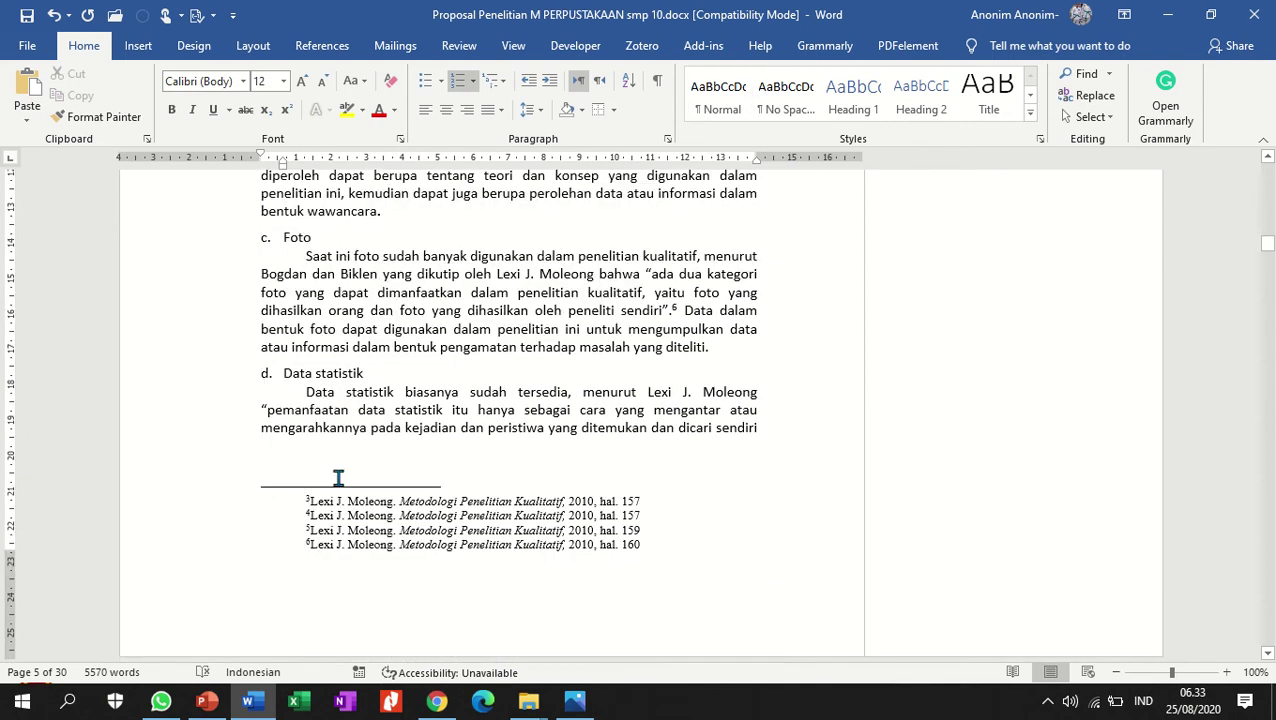
{"action": "scroll", "coordinate": [339, 441], "scroll_direction": "down", "scroll_amount": 6}
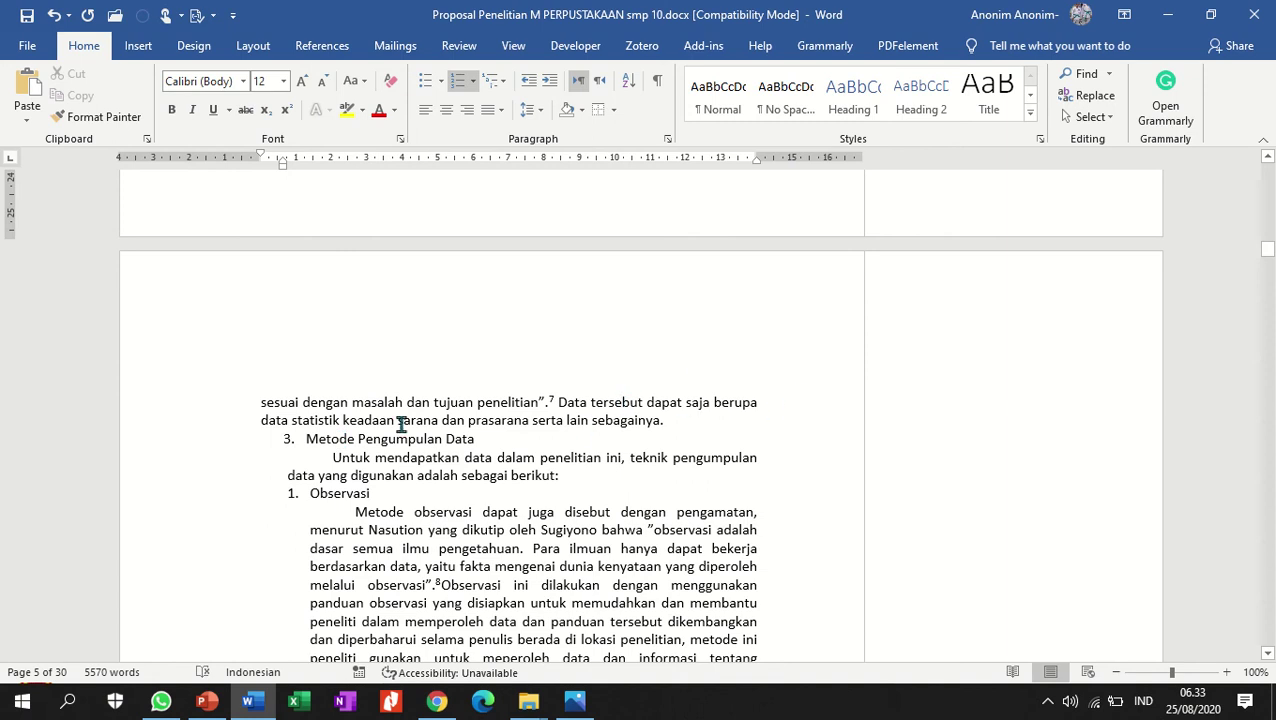
{"action": "scroll", "coordinate": [380, 427], "scroll_direction": "up", "scroll_amount": 12}
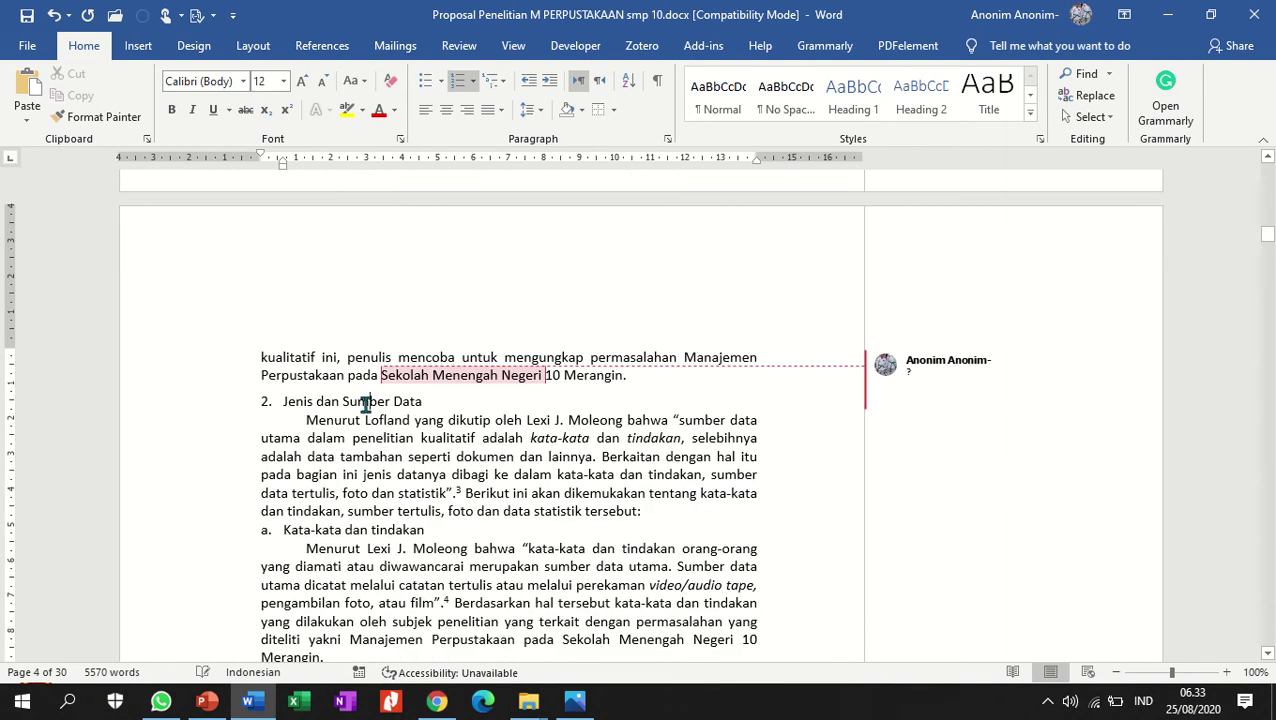
{"action": "scroll", "coordinate": [366, 403], "scroll_direction": "down", "scroll_amount": 15}
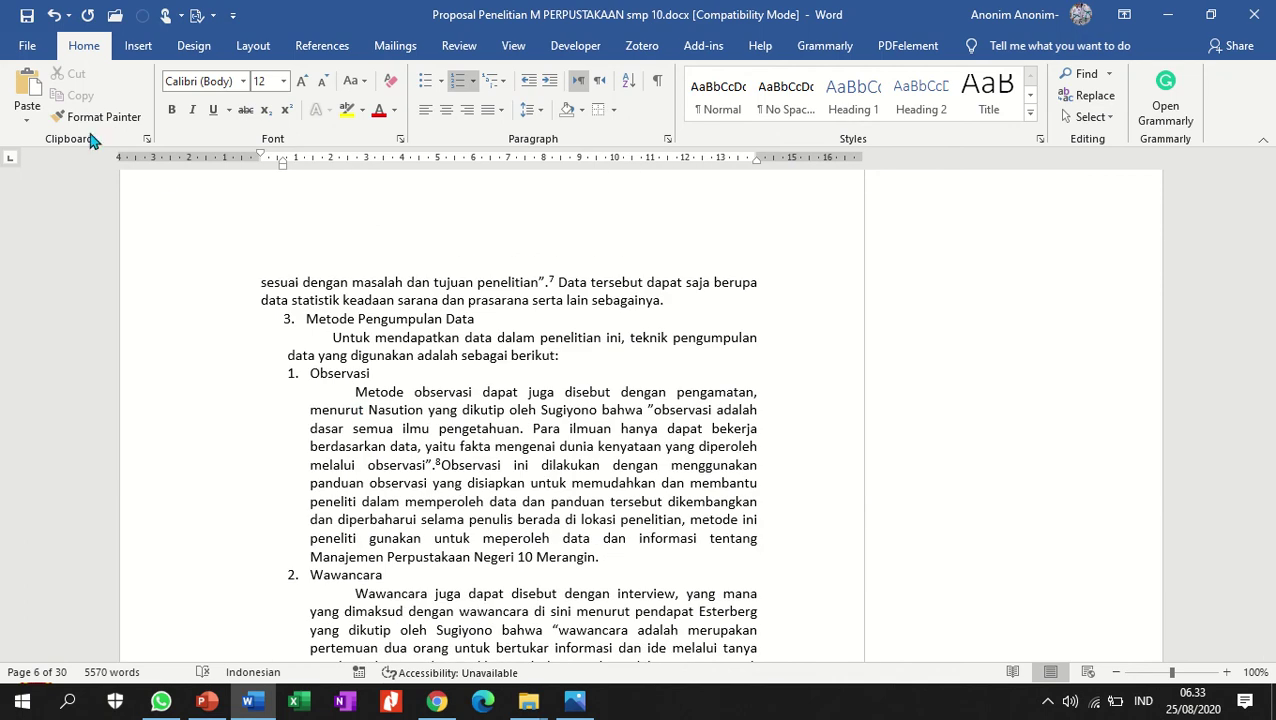
{"action": "left_click", "coordinate": [70, 118]}
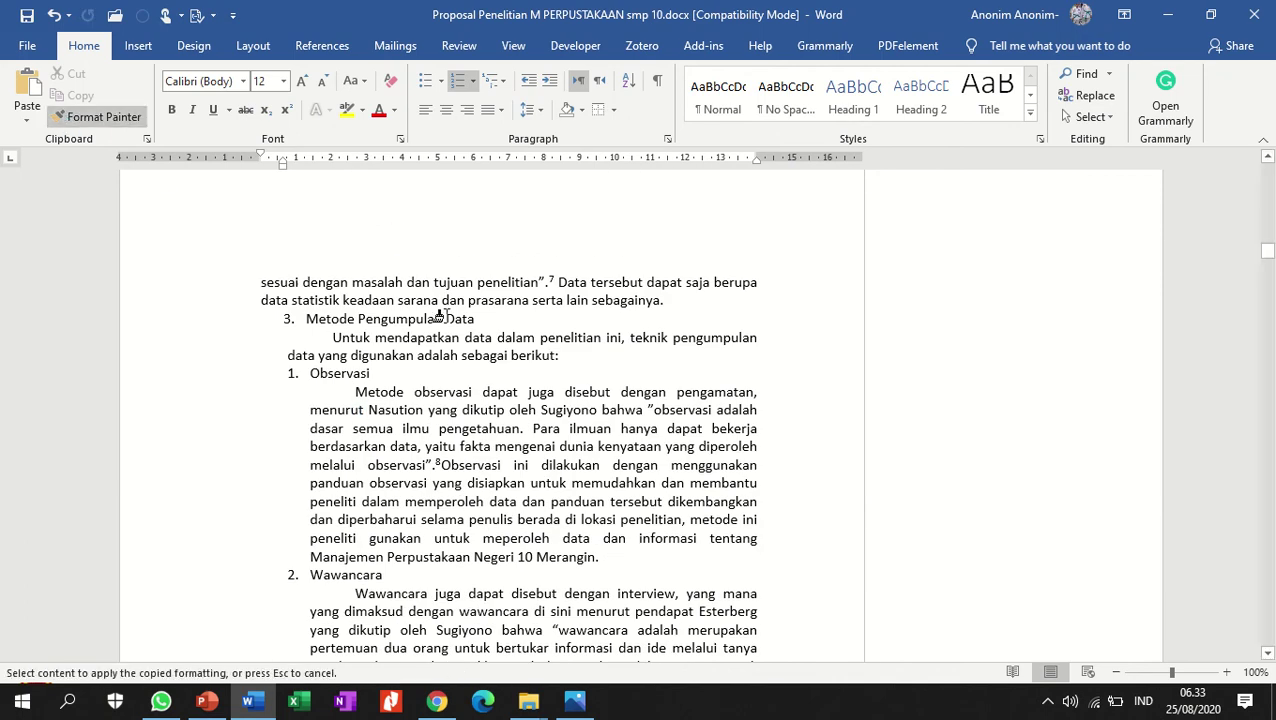
{"action": "left_click", "coordinate": [350, 317]}
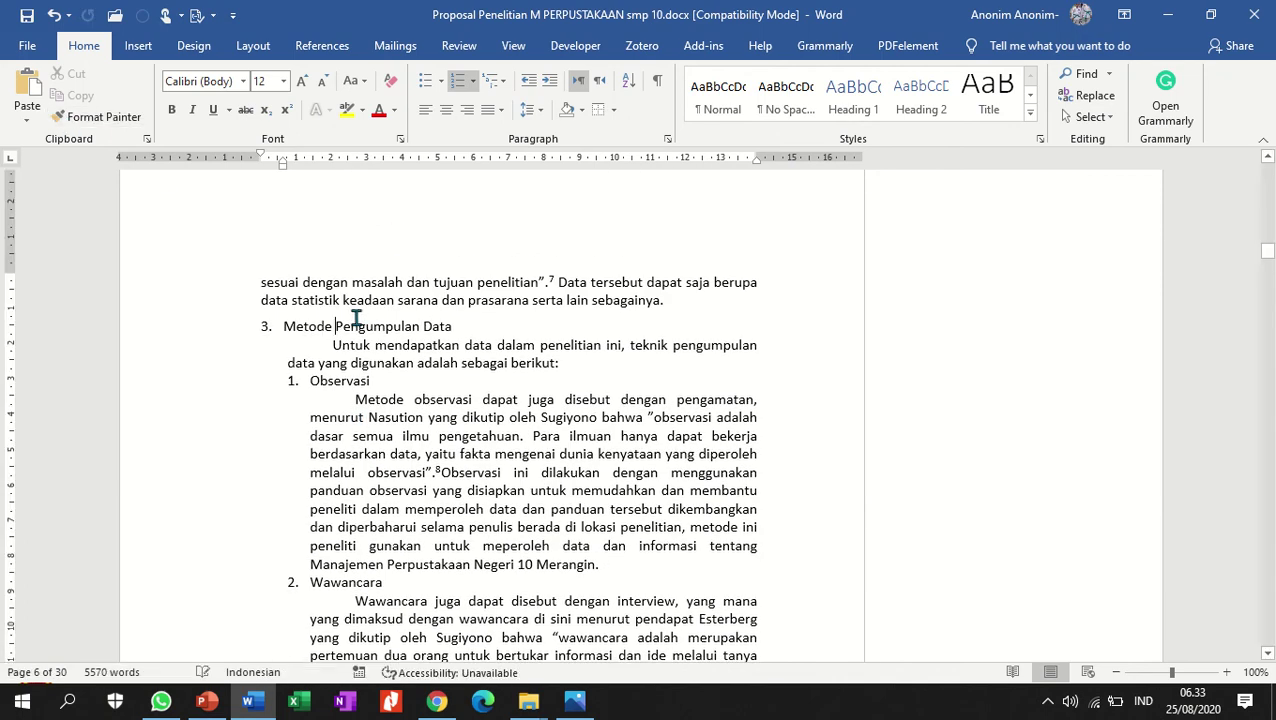
Change the numbering of the list starting with "Observasi" to a., b., c. and move the "Observasi" item out to the left margin.
{"action": "left_click", "coordinate": [405, 381]}
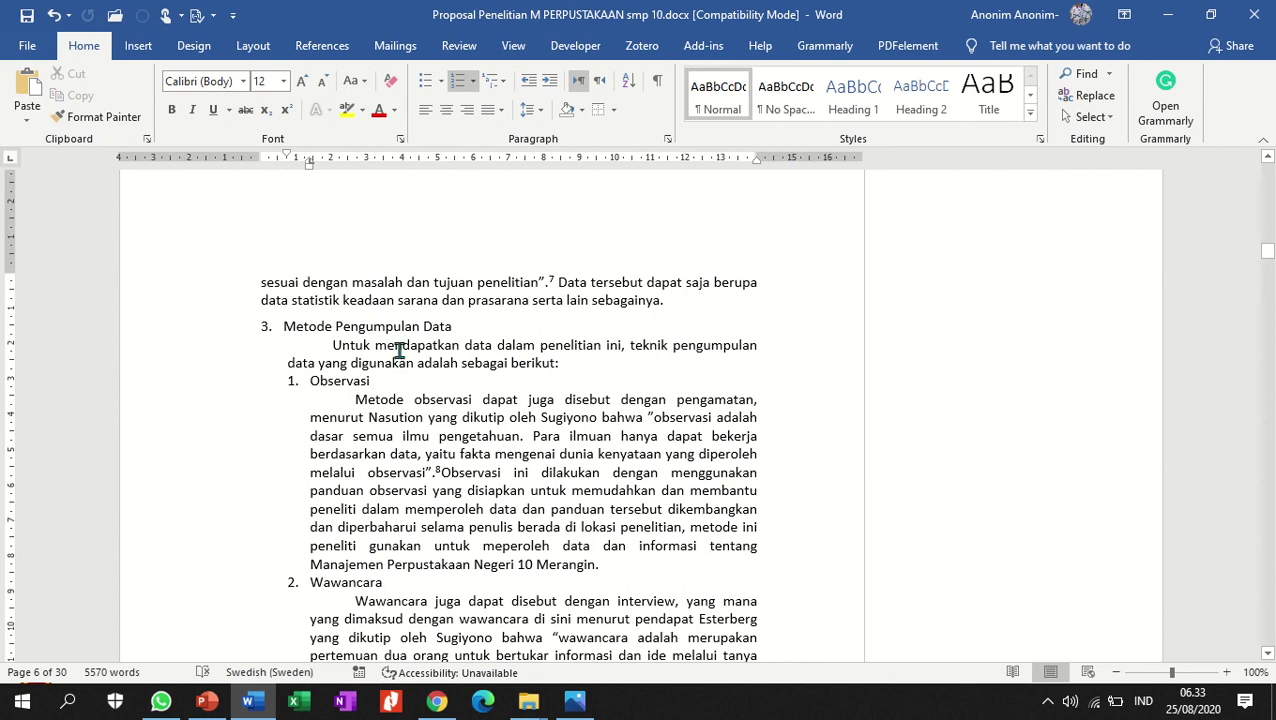
{"action": "scroll", "coordinate": [528, 355], "scroll_direction": "up", "scroll_amount": 10}
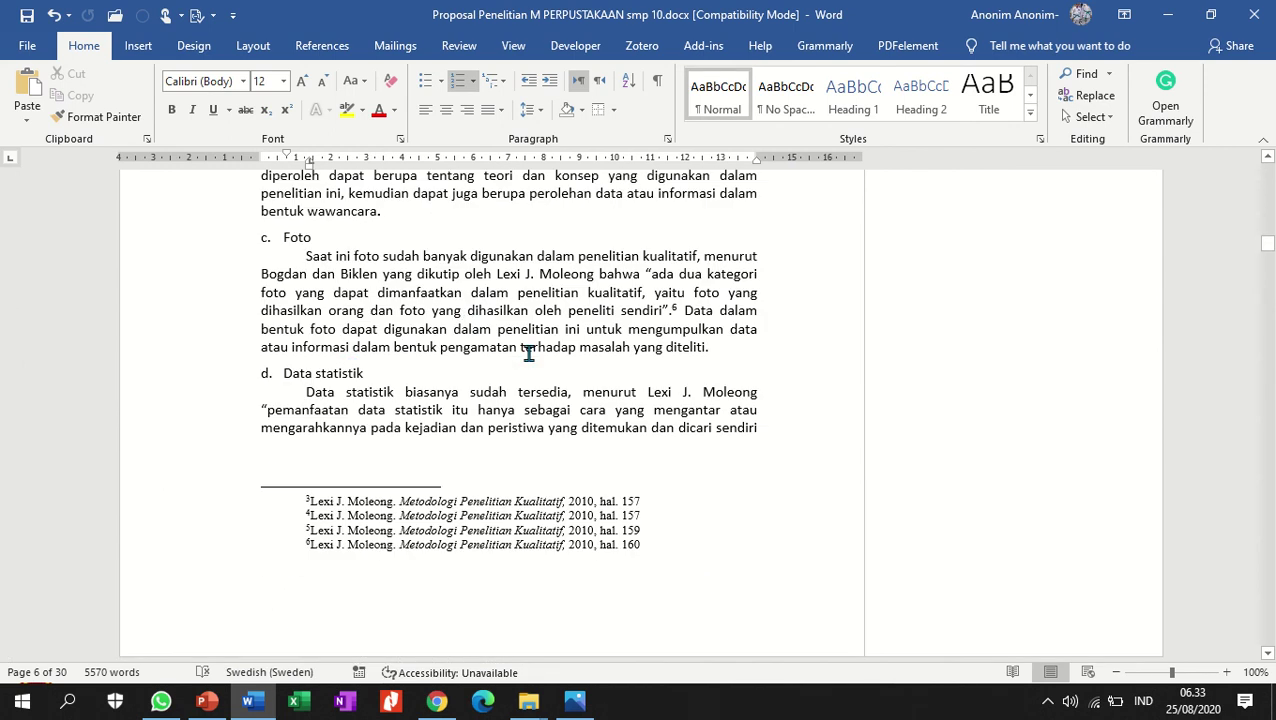
{"action": "scroll", "coordinate": [358, 445], "scroll_direction": "down", "scroll_amount": 10}
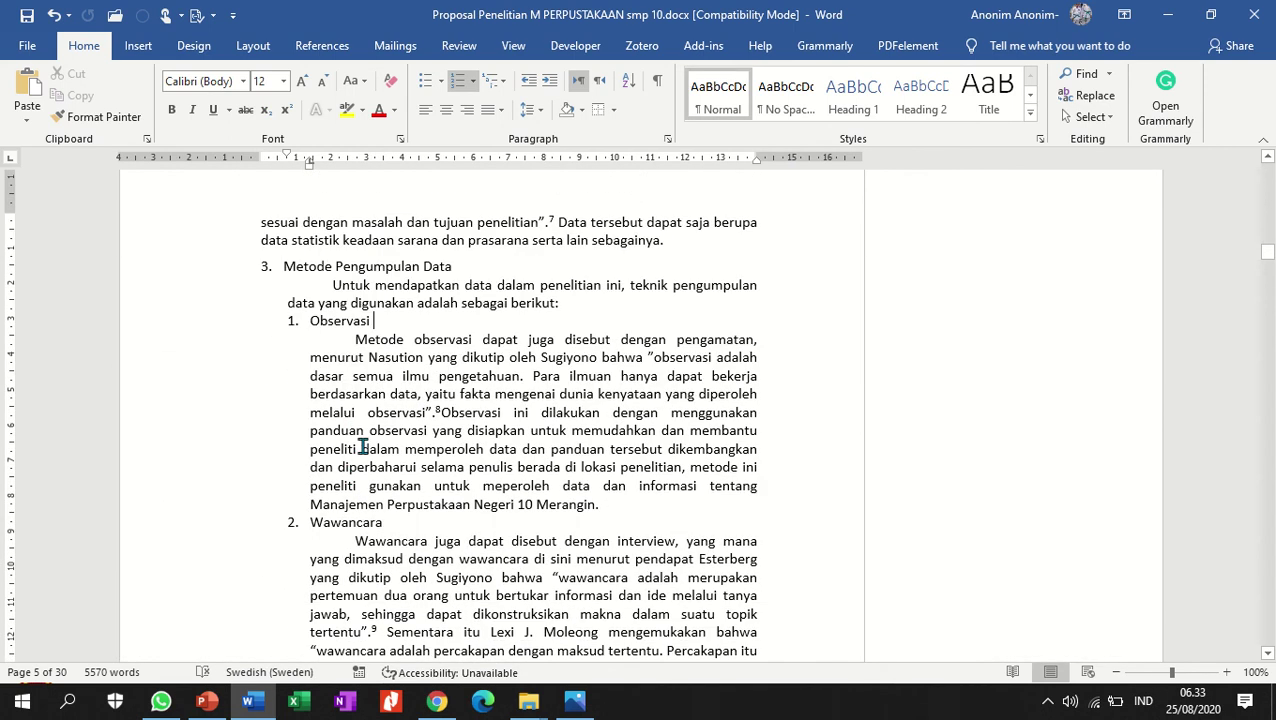
{"action": "left_click", "coordinate": [474, 81]}
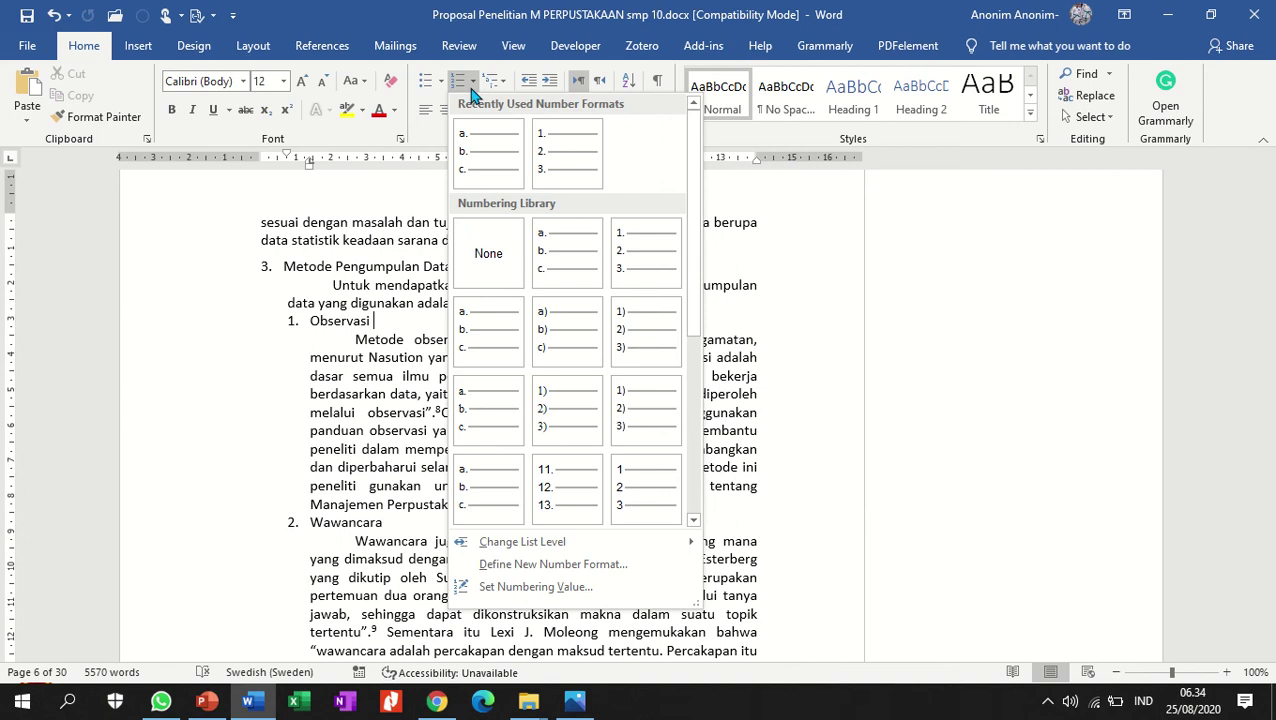
{"action": "left_click", "coordinate": [474, 163]}
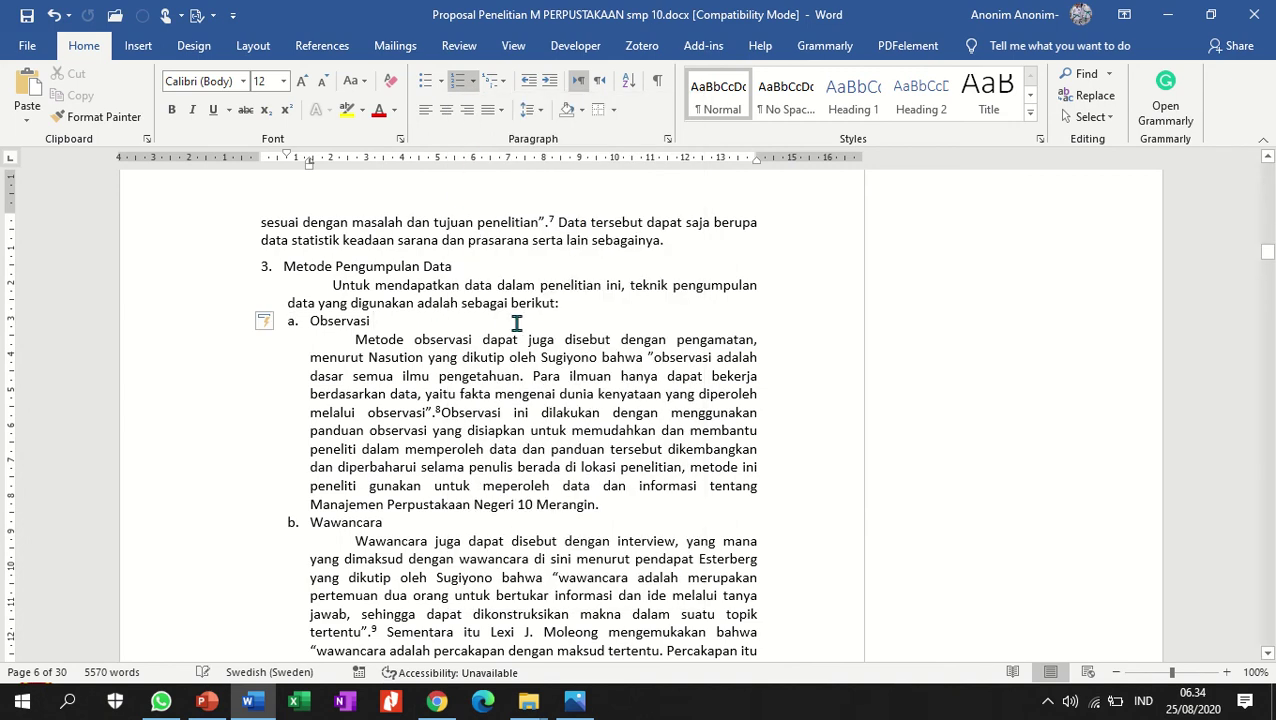
{"action": "key", "text": "ctrl+z"}
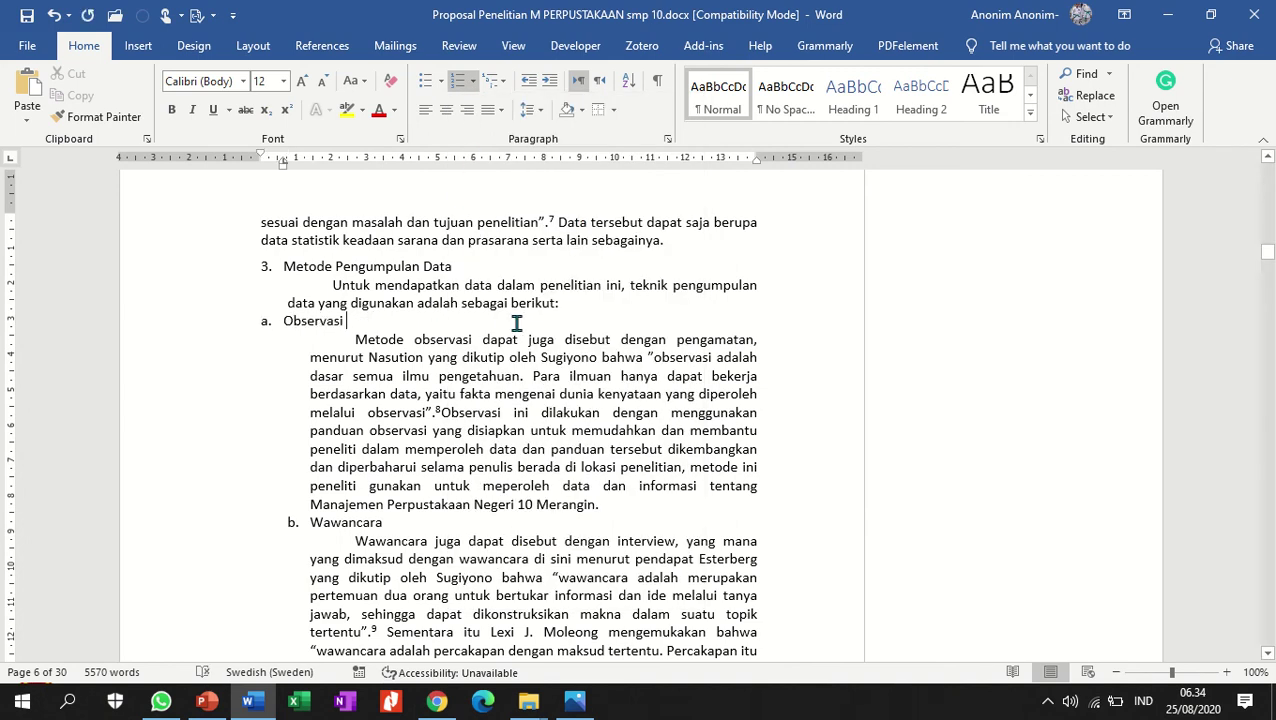
Copy the formatting of "Observasi" onto the list item "Wawancara" and set the spacing before "Wawancara" to 6 pt.
{"action": "left_click", "coordinate": [97, 117]}
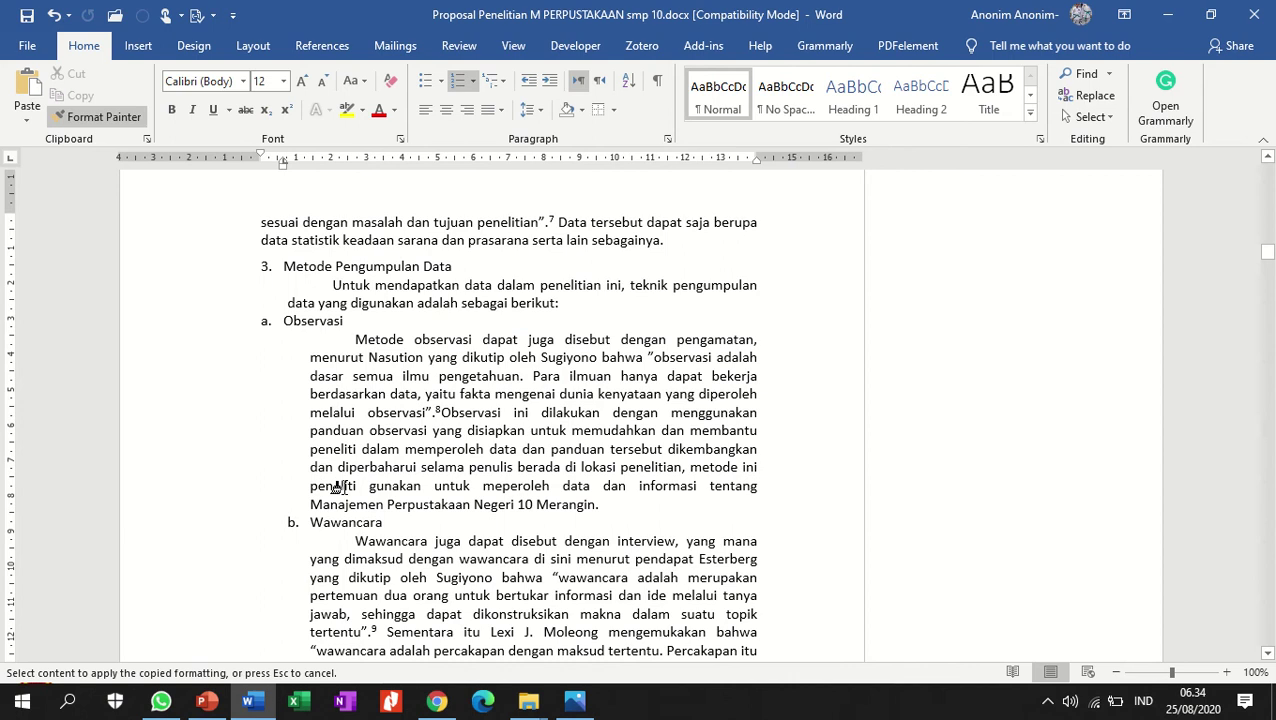
{"action": "left_click", "coordinate": [342, 521]}
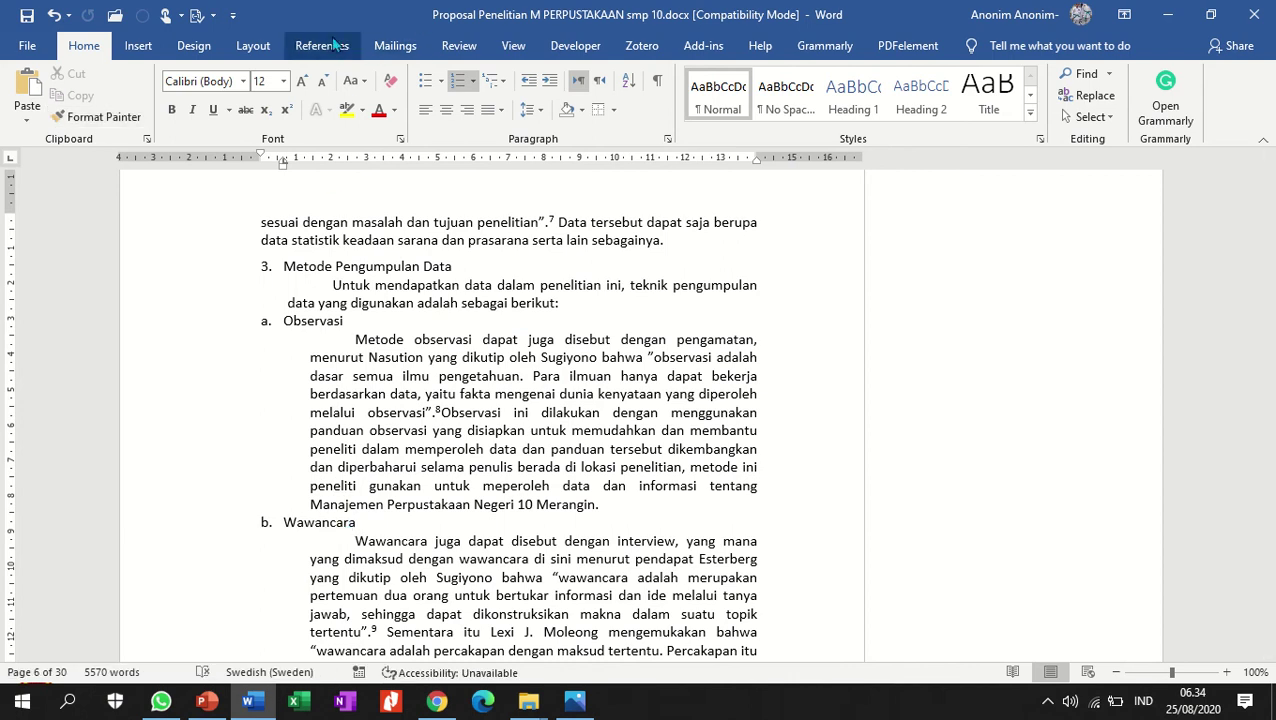
{"action": "left_click", "coordinate": [256, 46]}
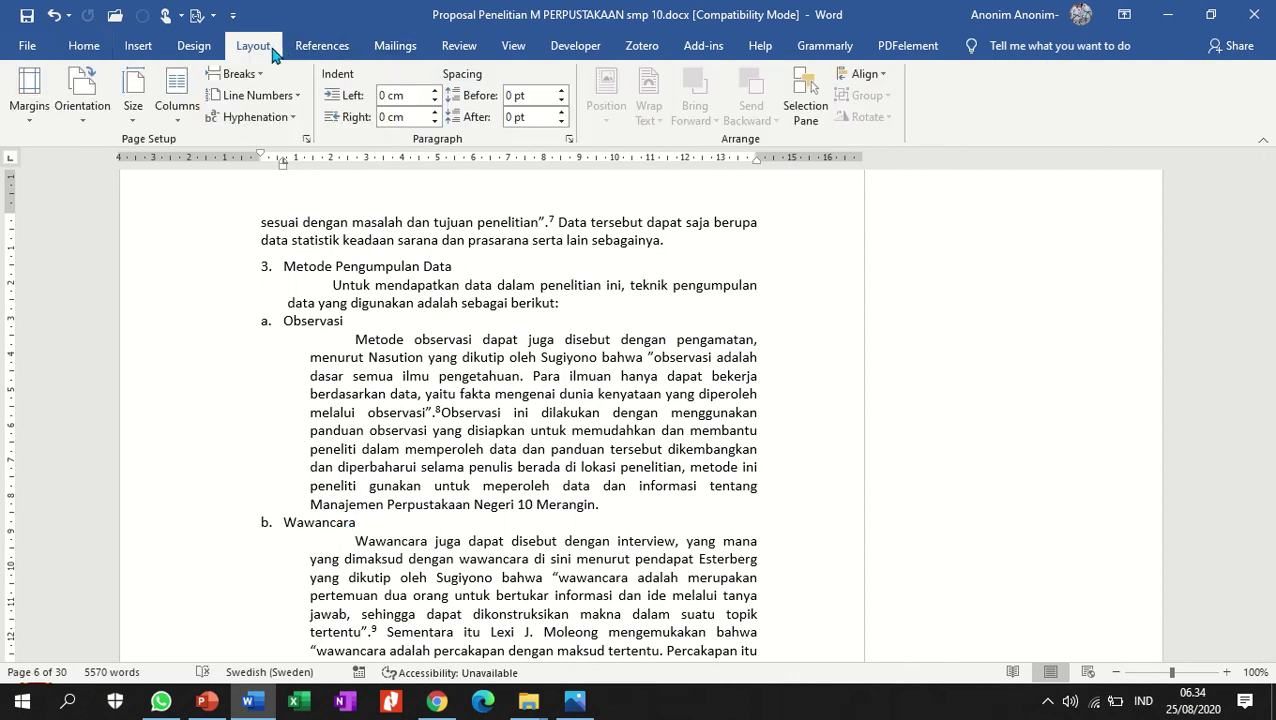
{"action": "left_click", "coordinate": [561, 91]}
Copy the formatting of the list item "Wawancara" onto the list item "Dokumentasi".
{"action": "scroll", "coordinate": [481, 368], "scroll_direction": "down", "scroll_amount": 4}
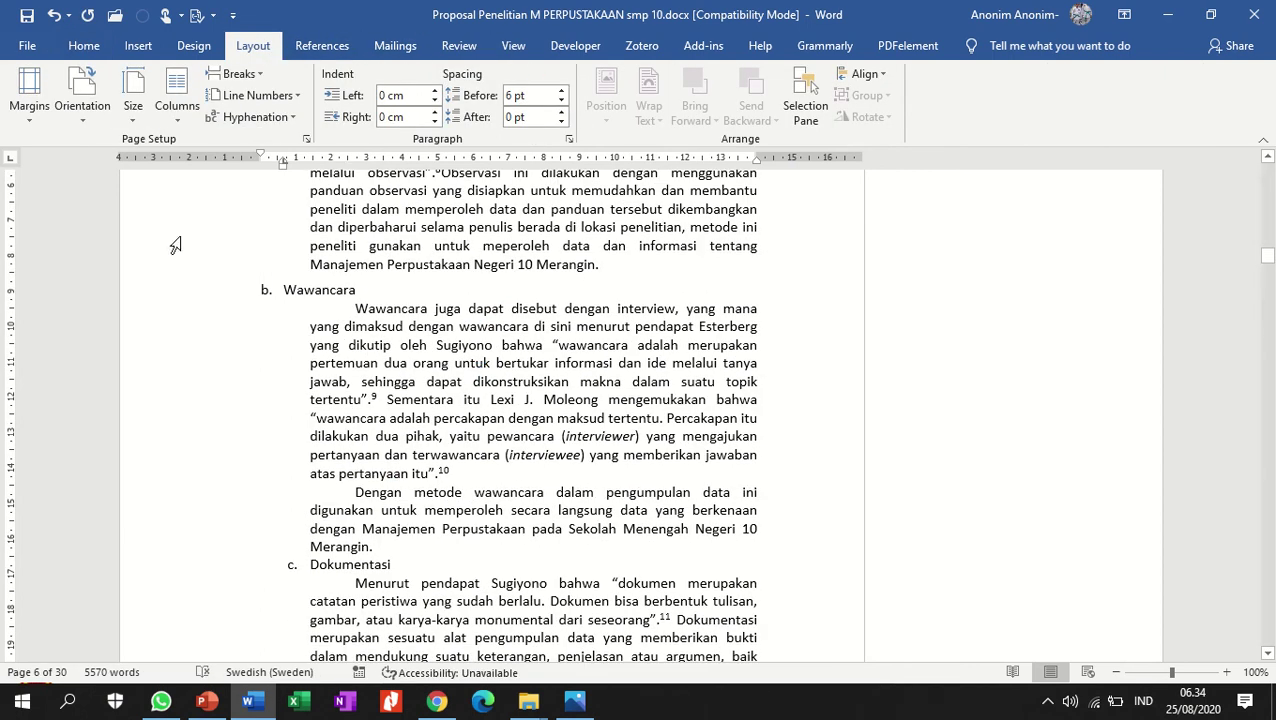
{"action": "left_click", "coordinate": [84, 46]}
{"action": "left_click", "coordinate": [98, 116]}
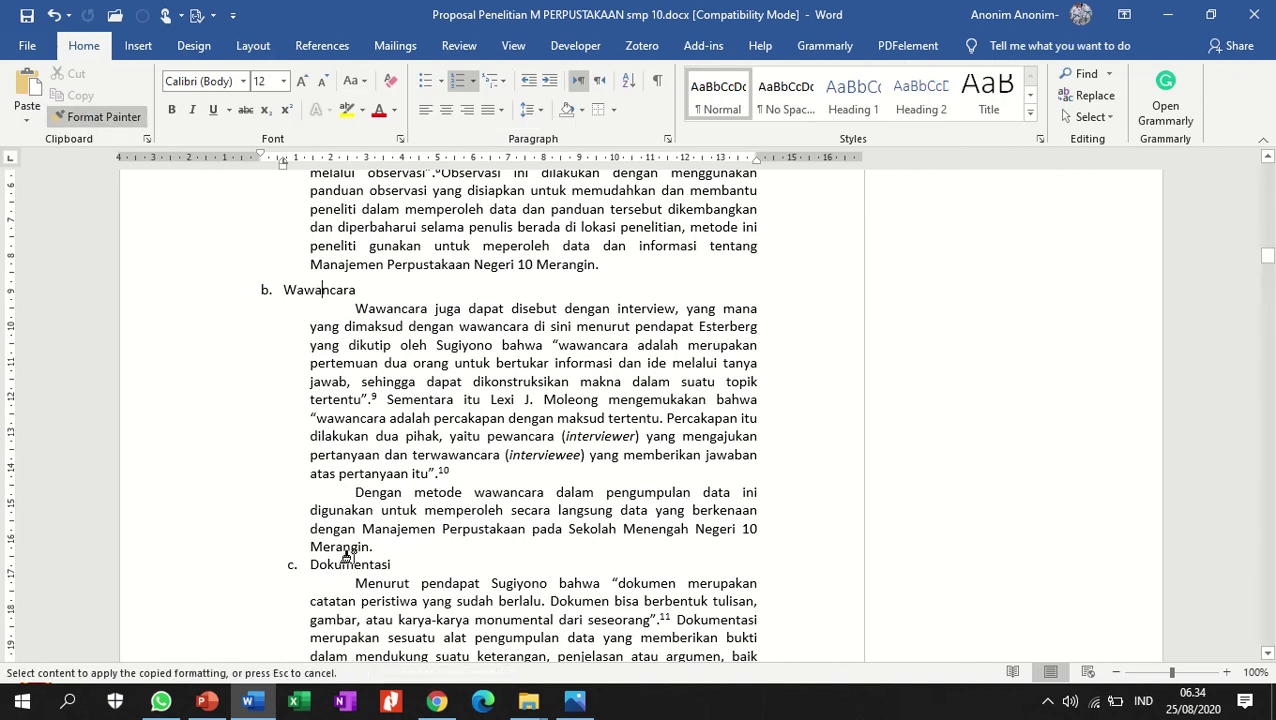
{"action": "left_click", "coordinate": [362, 565]}
{"action": "scroll", "coordinate": [375, 555], "scroll_direction": "down", "scroll_amount": 4}
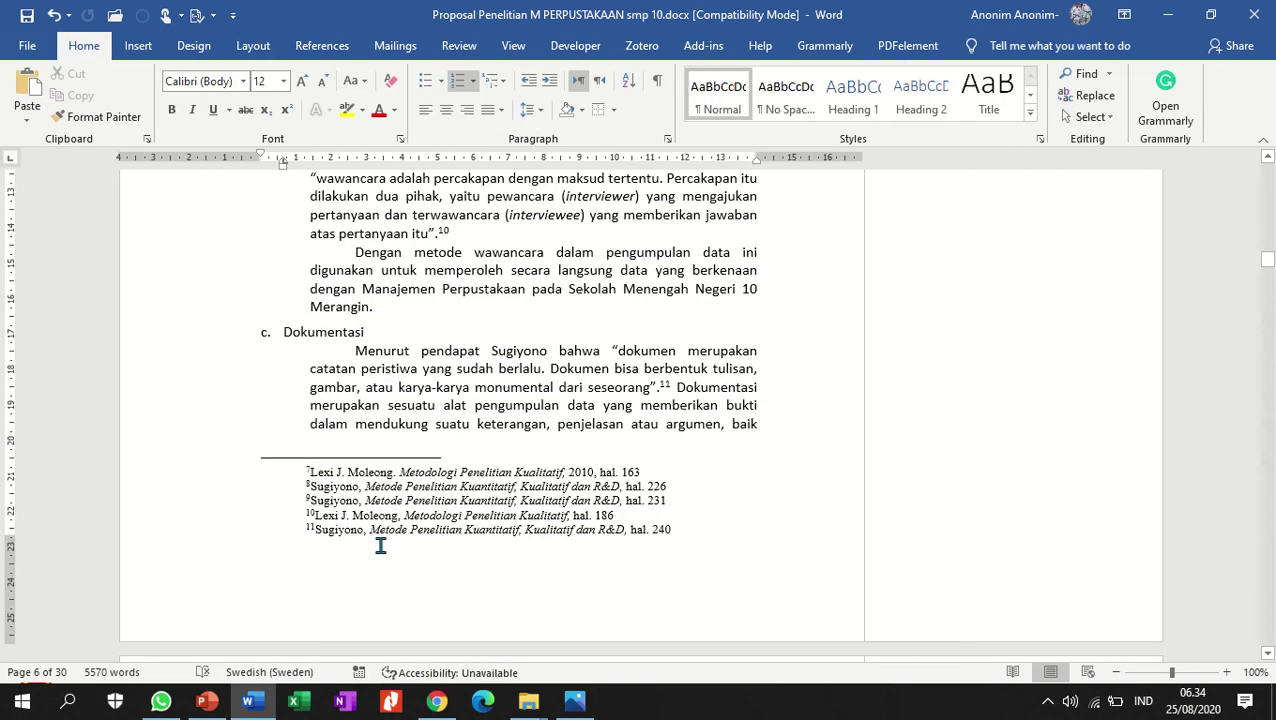
Copy the formatting of the subheading "Metode Pengumpulan Data" onto the subheading "Teknik Analisis Data".
{"action": "scroll", "coordinate": [380, 543], "scroll_direction": "down", "scroll_amount": 5}
{"action": "scroll", "coordinate": [380, 543], "scroll_direction": "up", "scroll_amount": 20}
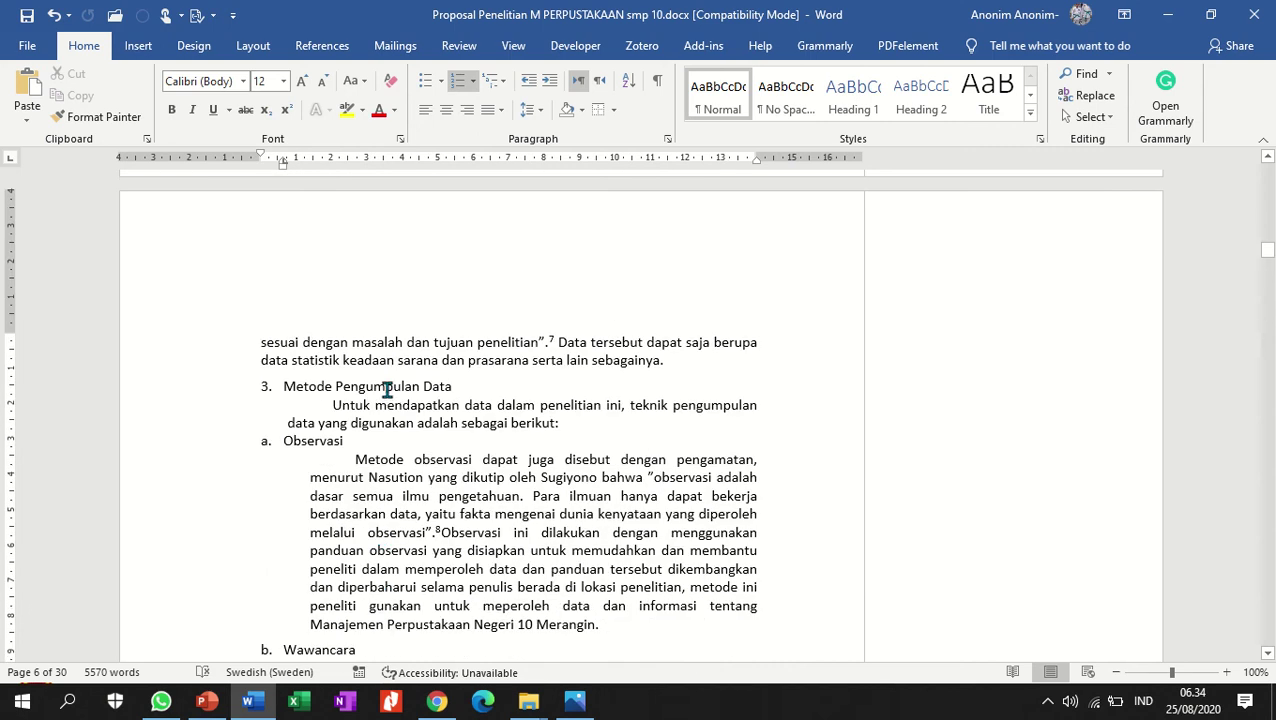
{"action": "scroll", "coordinate": [387, 390], "scroll_direction": "down", "scroll_amount": 15}
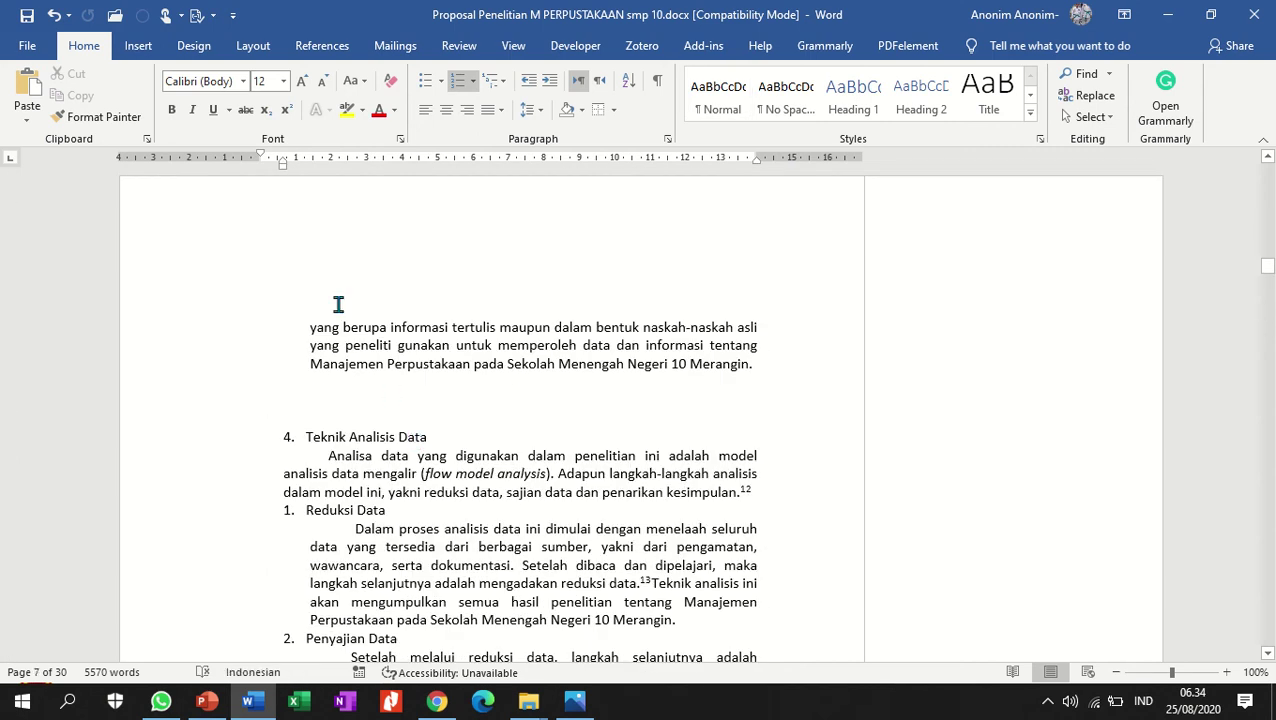
{"action": "left_click", "coordinate": [138, 120]}
{"action": "left_click", "coordinate": [372, 437]}
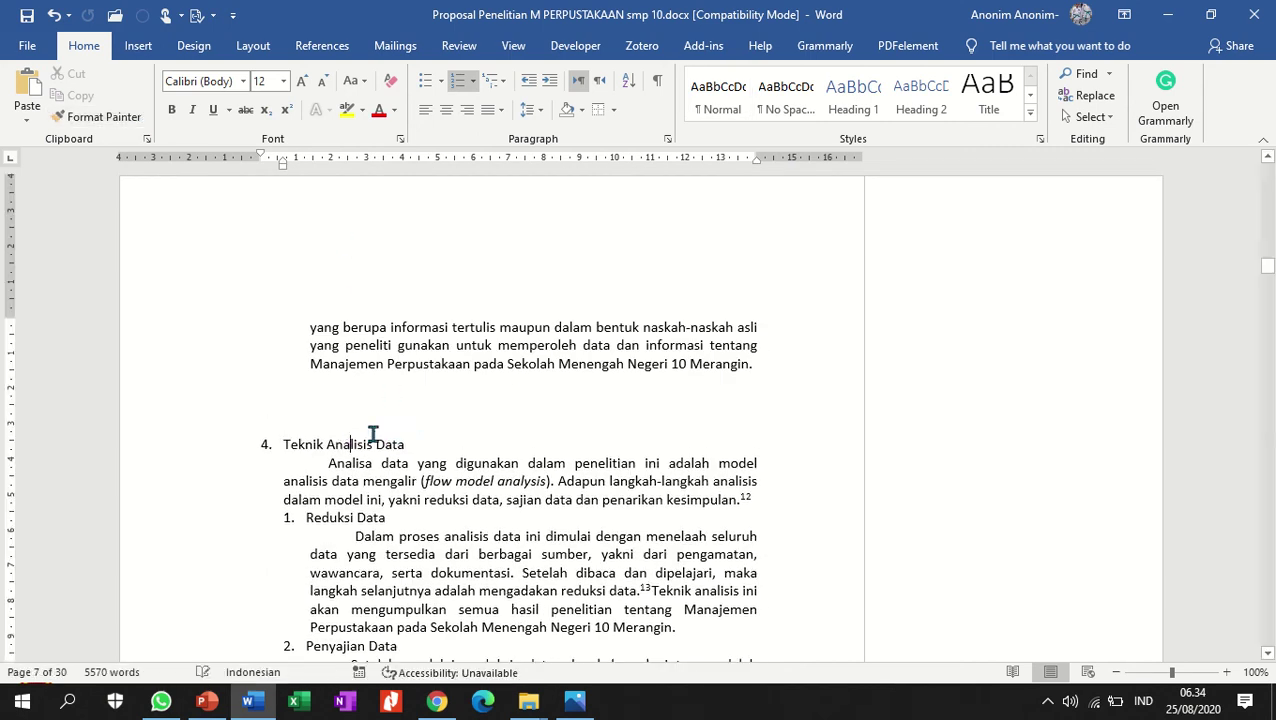
Copy the formatting of the "Data statistik" body paragraph onto the "Observasi" paragraph and the introductory paragraph under "Metode Pengumpulan Data".
{"action": "scroll", "coordinate": [372, 437], "scroll_direction": "up", "scroll_amount": 15}
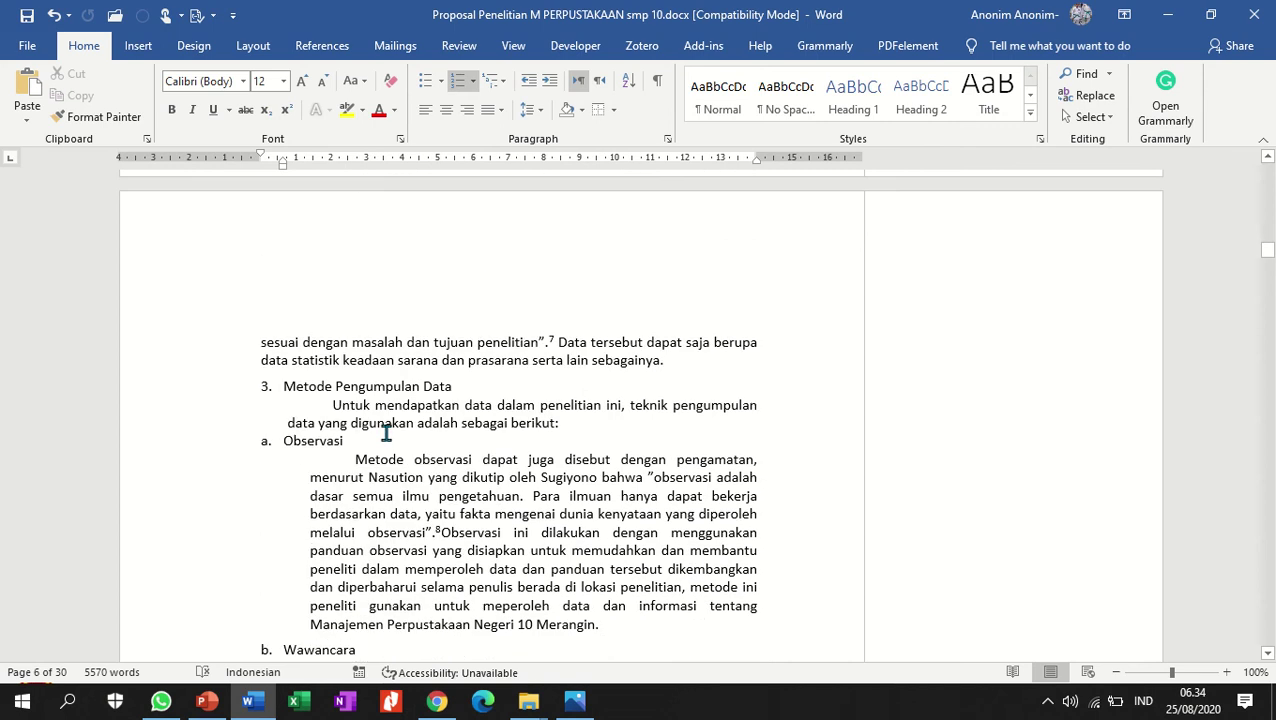
{"action": "scroll", "coordinate": [386, 433], "scroll_direction": "up", "scroll_amount": 6}
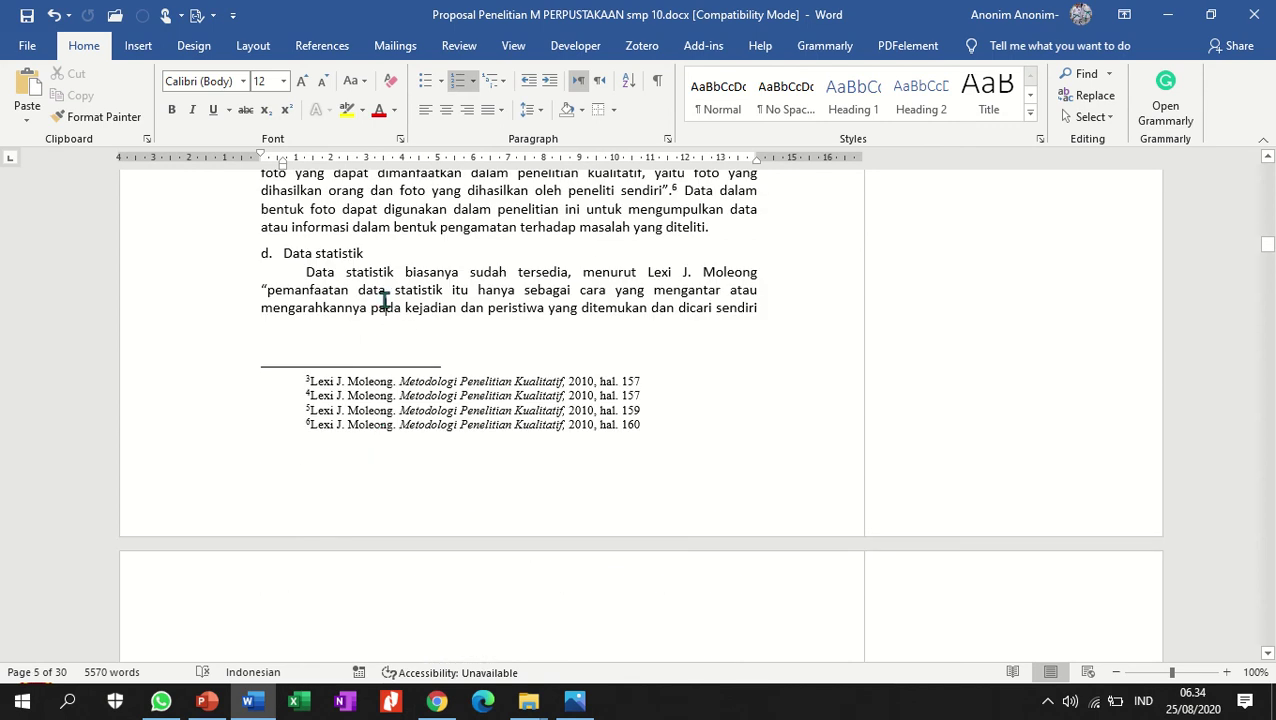
{"action": "left_click", "coordinate": [384, 300]}
{"action": "scroll", "coordinate": [384, 300], "scroll_direction": "down", "scroll_amount": 7}
{"action": "left_click", "coordinate": [98, 117]}
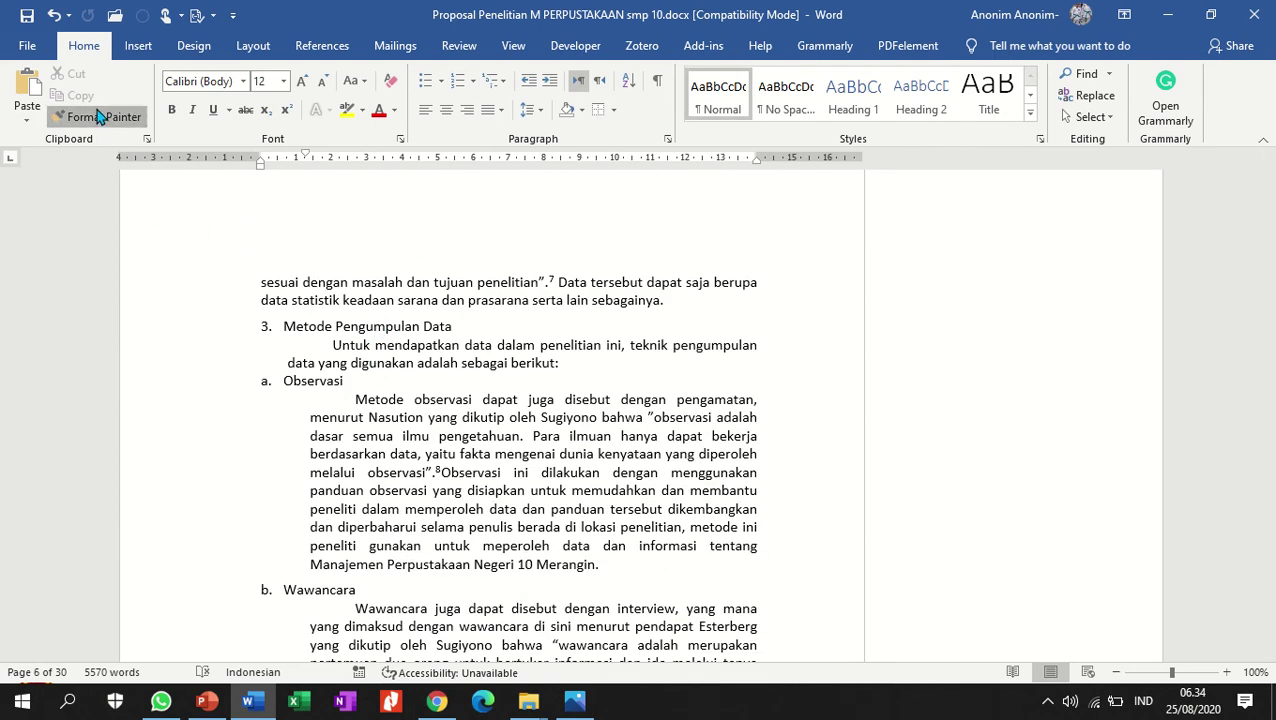
{"action": "left_click", "coordinate": [359, 400]}
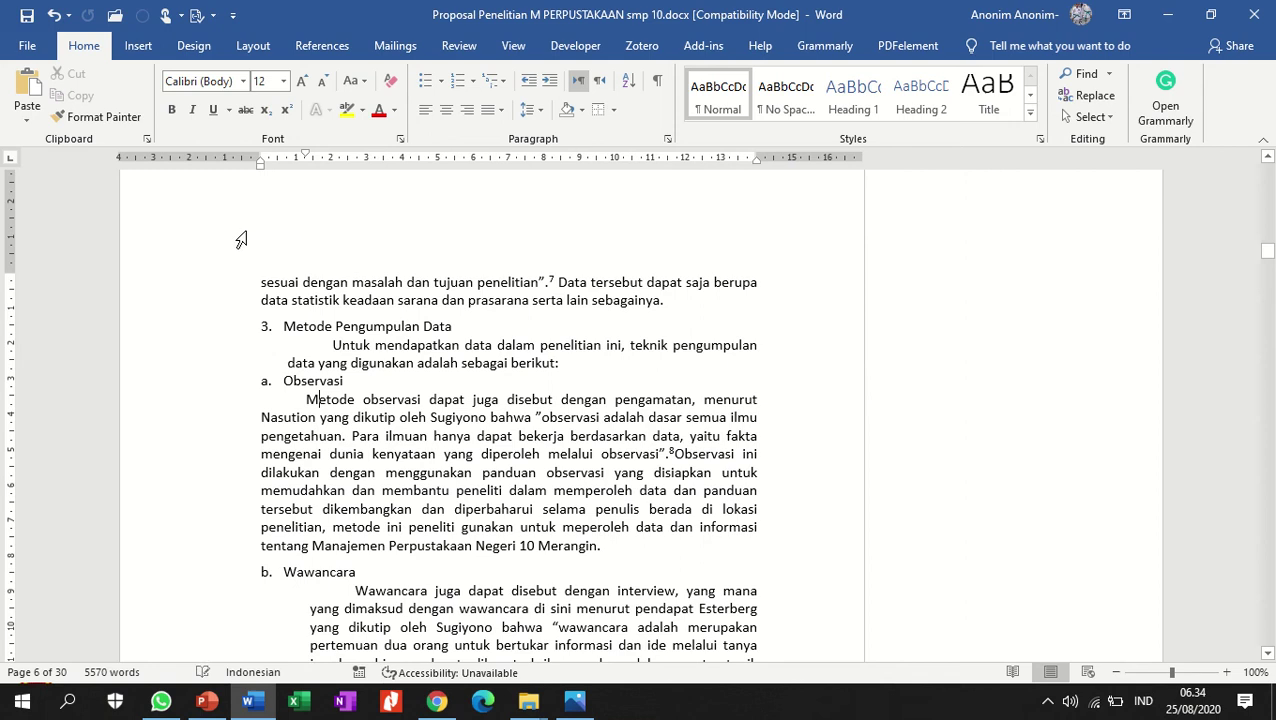
{"action": "left_click", "coordinate": [127, 118]}
{"action": "left_click", "coordinate": [345, 341]}
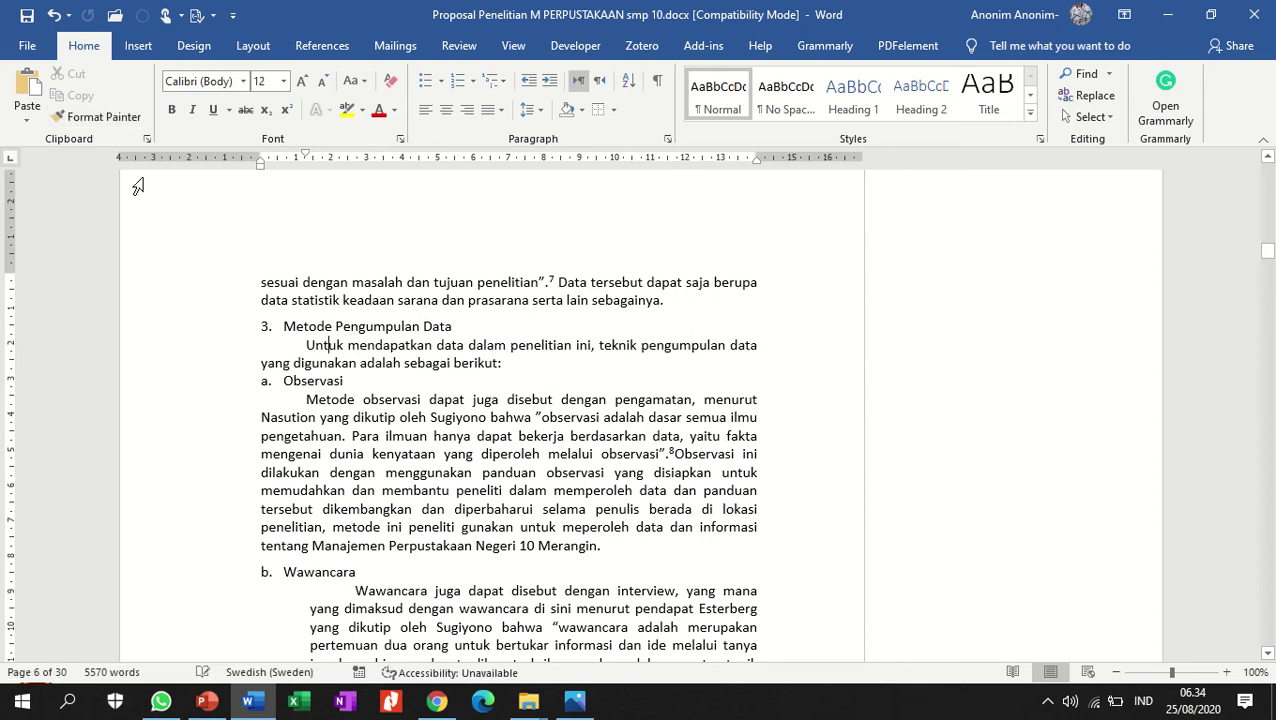
Copy the introductory paragraph's formatting onto both paragraphs under "Wawancara" and set the spacing before the second one to 6 pt.
{"action": "left_click", "coordinate": [98, 117]}
{"action": "left_click", "coordinate": [358, 591]}
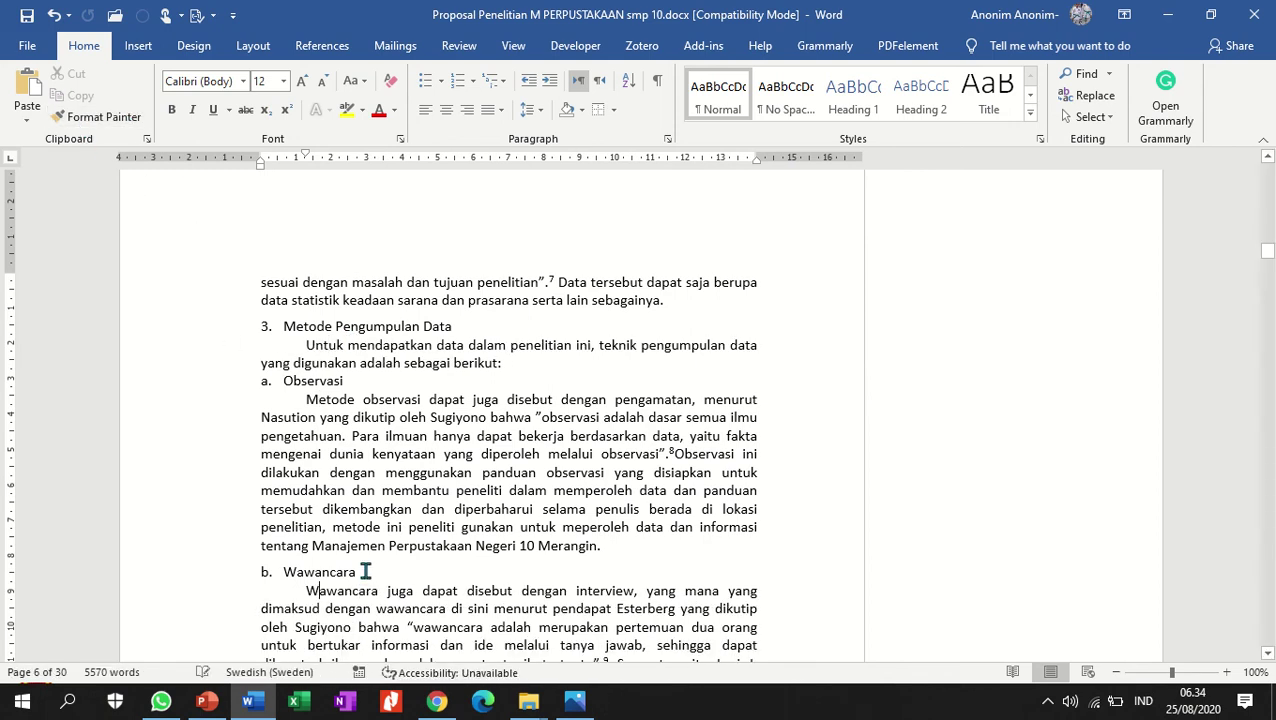
{"action": "scroll", "coordinate": [360, 570], "scroll_direction": "down", "scroll_amount": 6}
{"action": "left_click", "coordinate": [98, 117]}
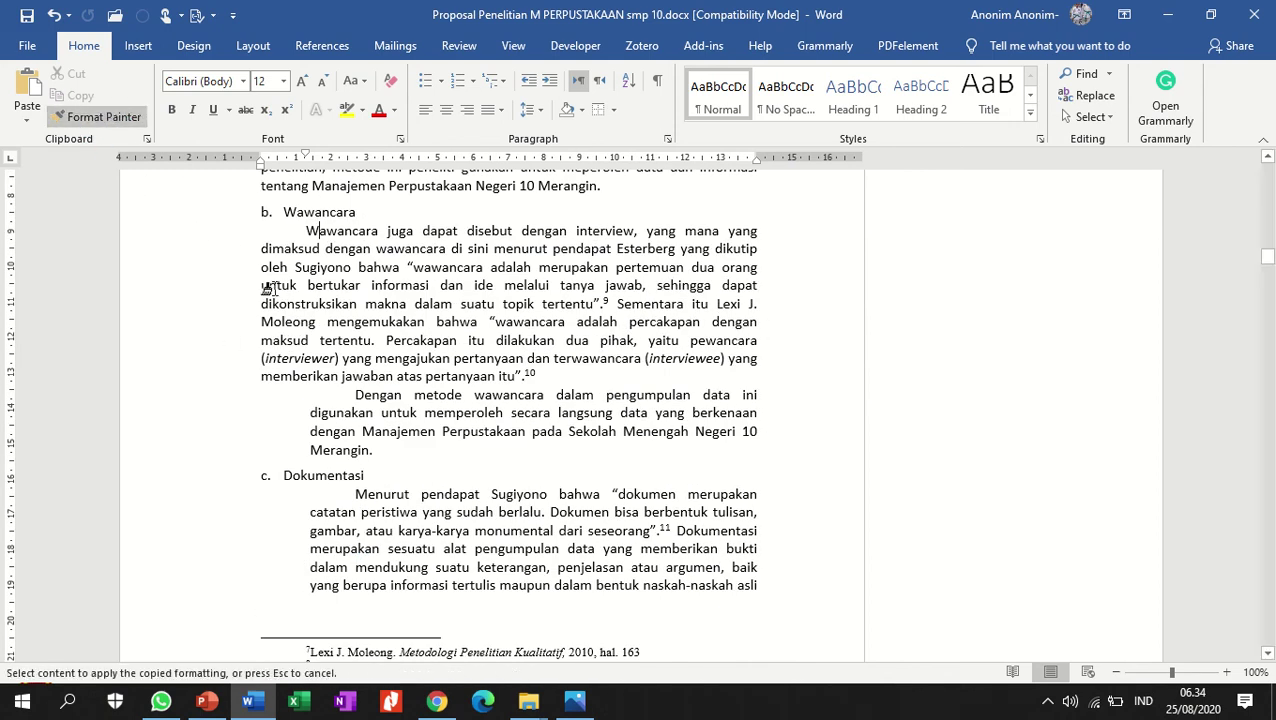
{"action": "left_click", "coordinate": [359, 415]}
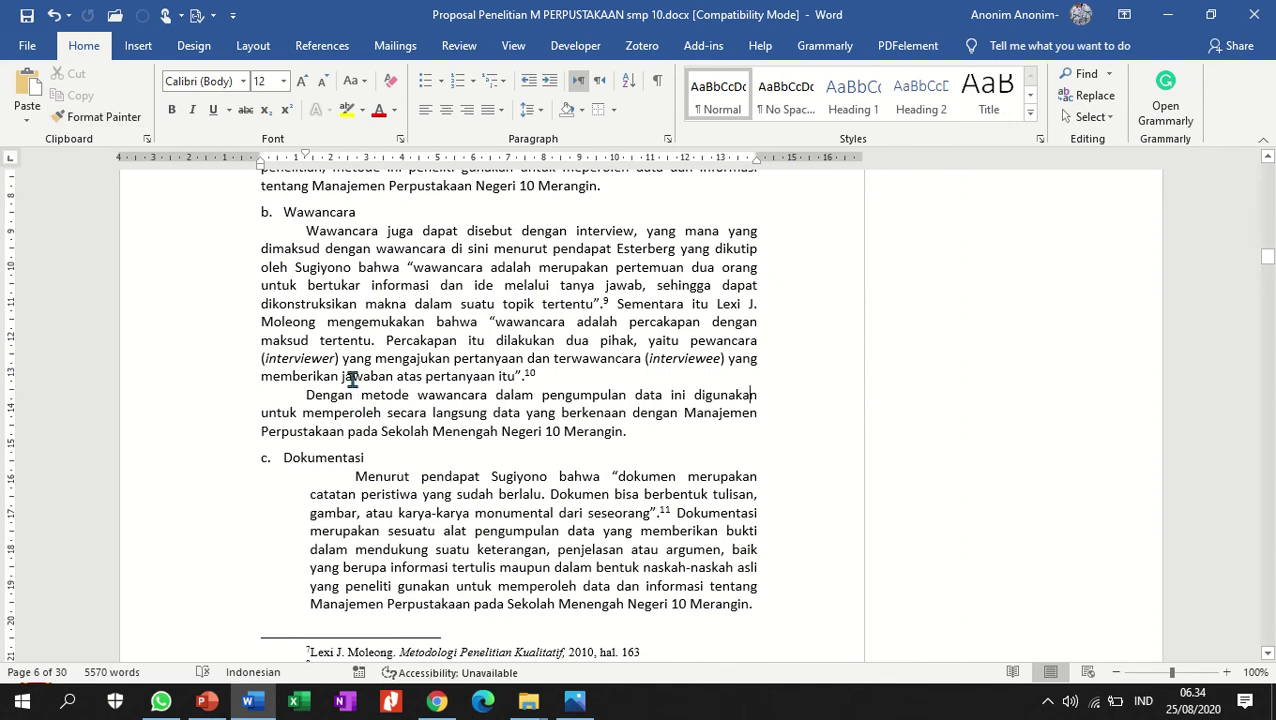
{"action": "left_click", "coordinate": [250, 45]}
{"action": "left_click", "coordinate": [563, 91]}
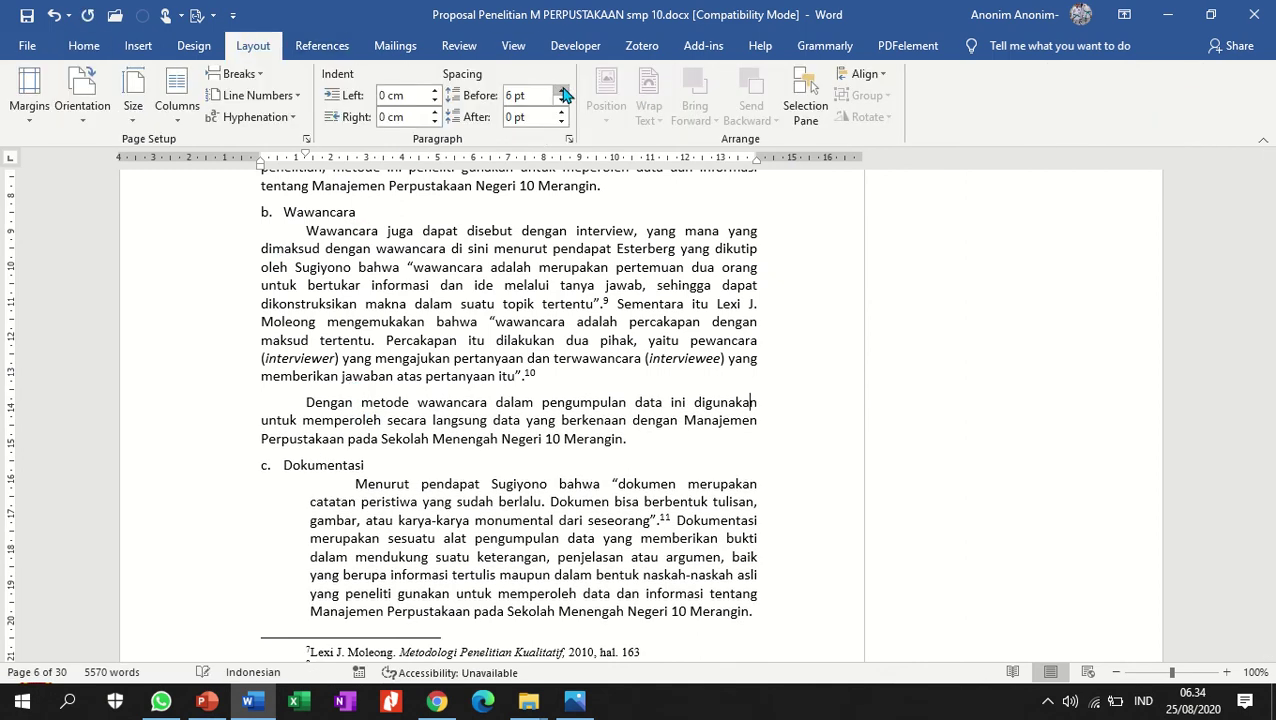
Copy the first "Wawancara" paragraph's formatting onto the "Dokumentasi" paragraph and the introductory paragraph under "Teknik Analisis Data".
{"action": "left_click", "coordinate": [358, 286]}
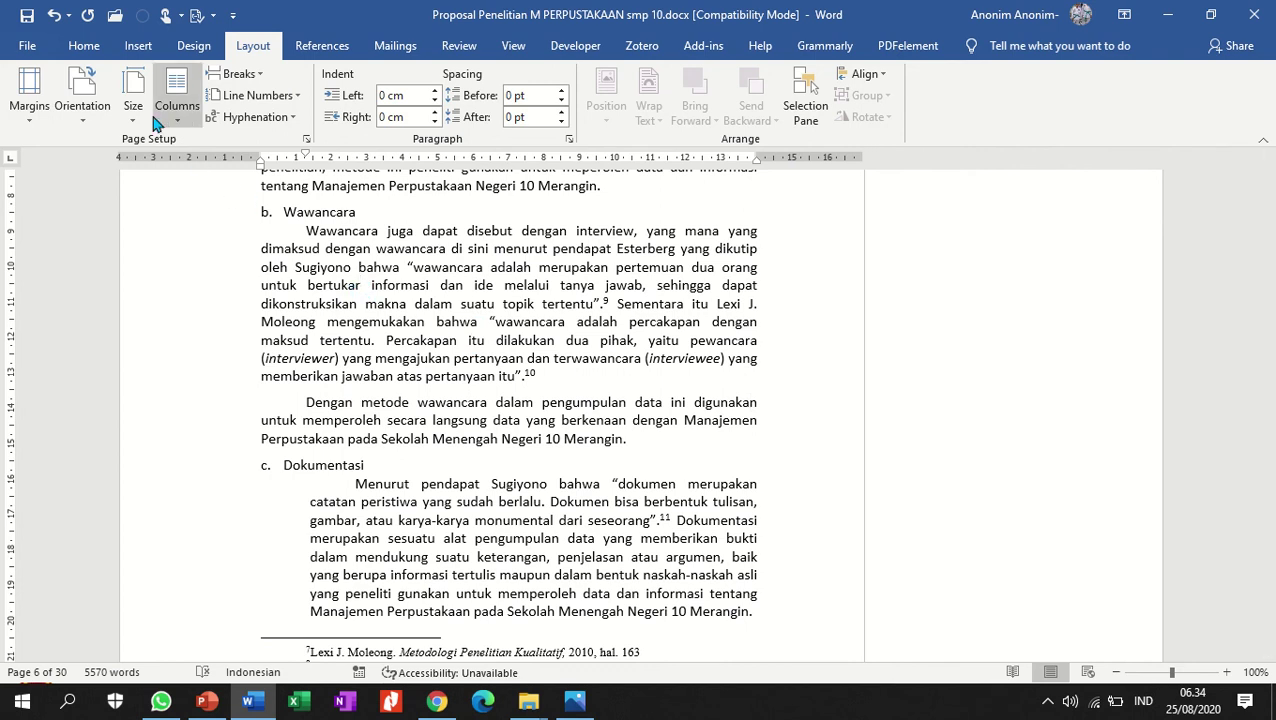
{"action": "left_click", "coordinate": [84, 45]}
{"action": "left_click", "coordinate": [112, 116]}
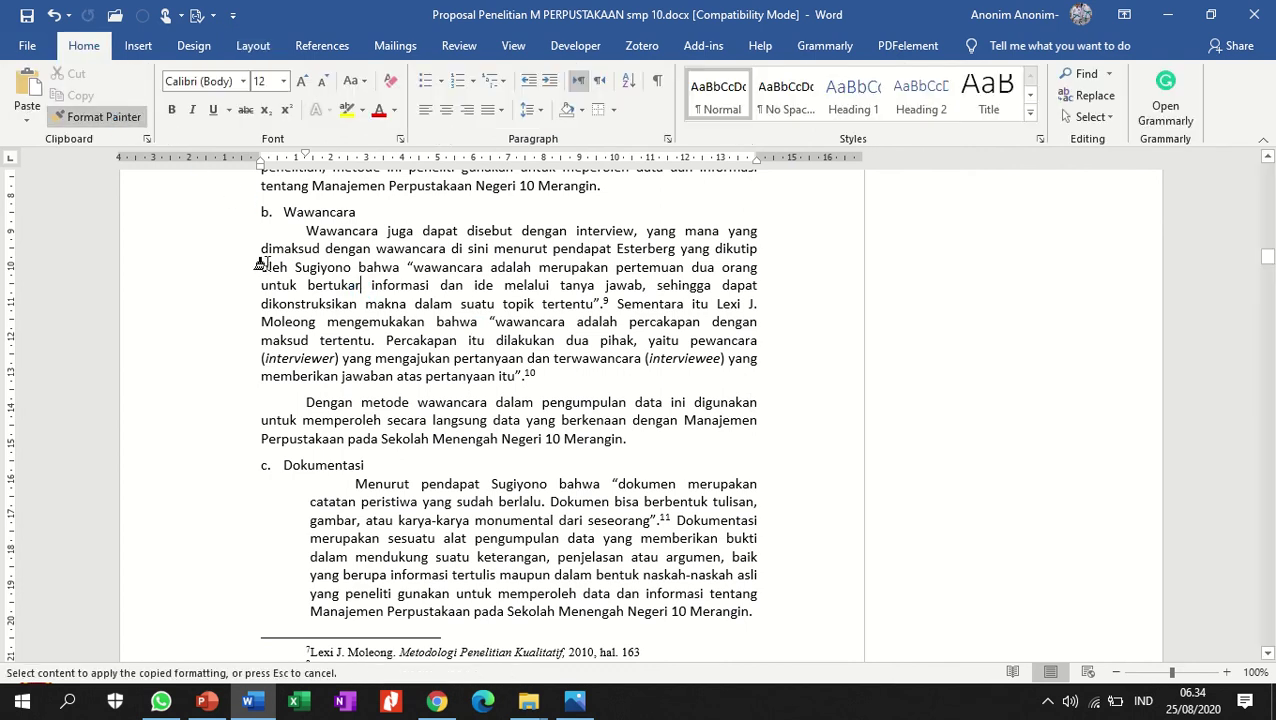
{"action": "left_click", "coordinate": [370, 525]}
{"action": "scroll", "coordinate": [381, 541], "scroll_direction": "down", "scroll_amount": 3}
{"action": "scroll", "coordinate": [380, 537], "scroll_direction": "down", "scroll_amount": 3}
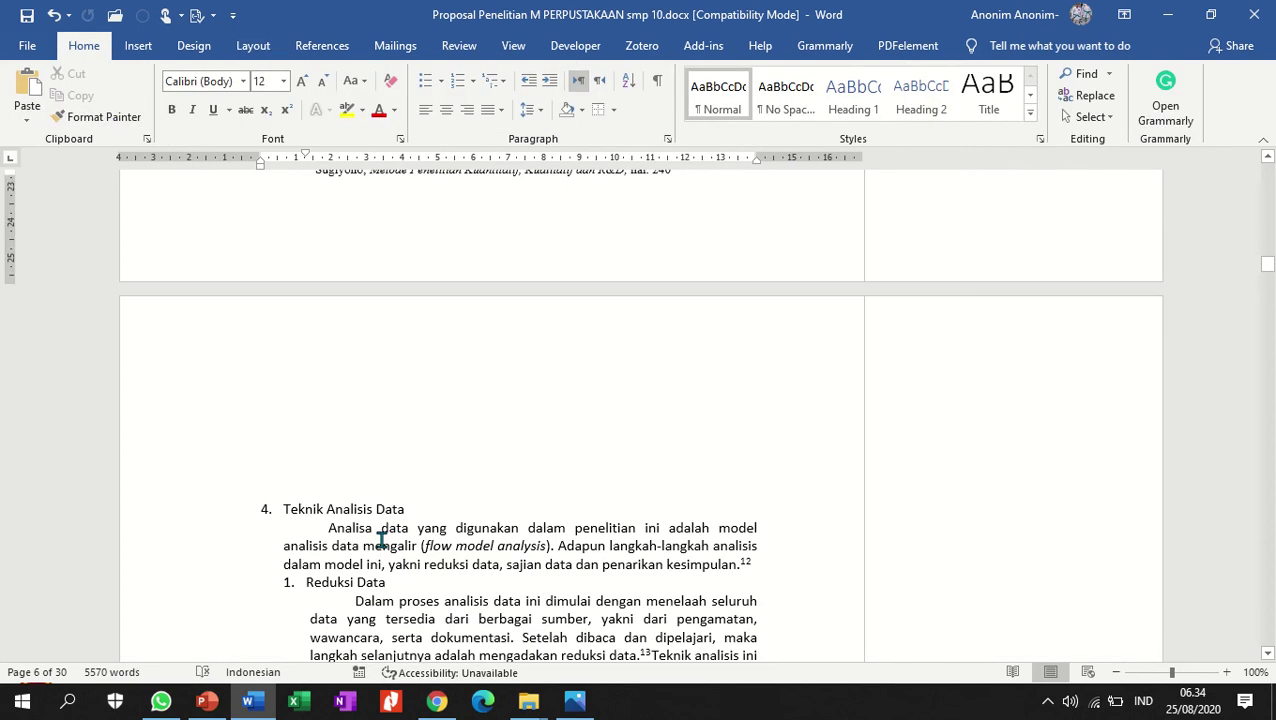
{"action": "left_click", "coordinate": [112, 116]}
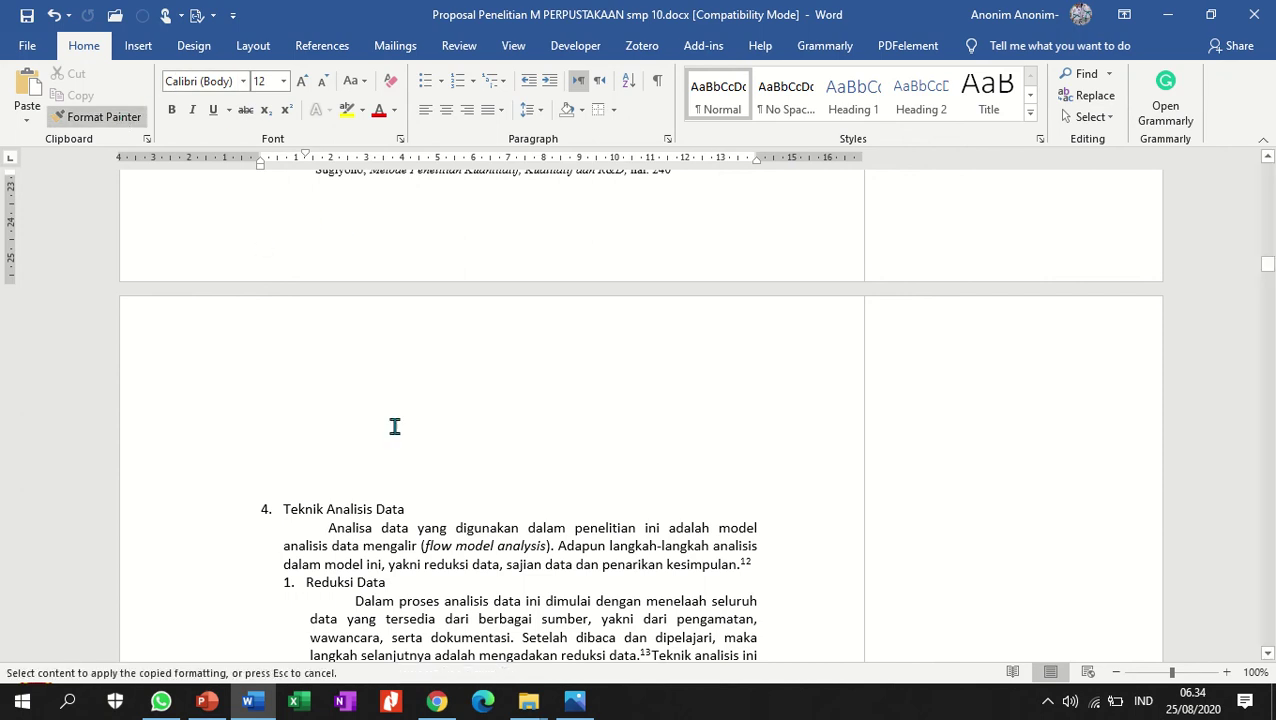
{"action": "left_click", "coordinate": [390, 527]}
Copy the formatting of the introductory paragraph under "Teknik Analisis Data" onto the body paragraphs under "Reduksi Data" and "Penyajian Data".
{"action": "scroll", "coordinate": [356, 392], "scroll_direction": "down", "scroll_amount": 3}
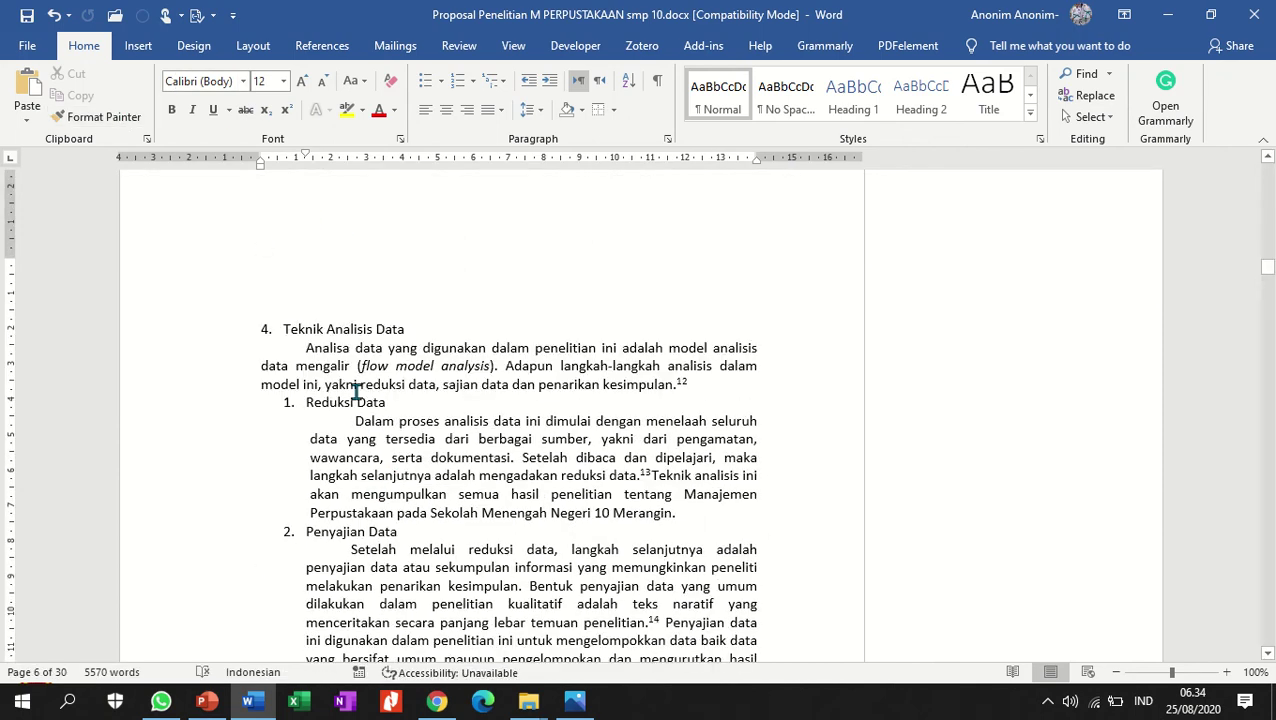
{"action": "left_click", "coordinate": [95, 117]}
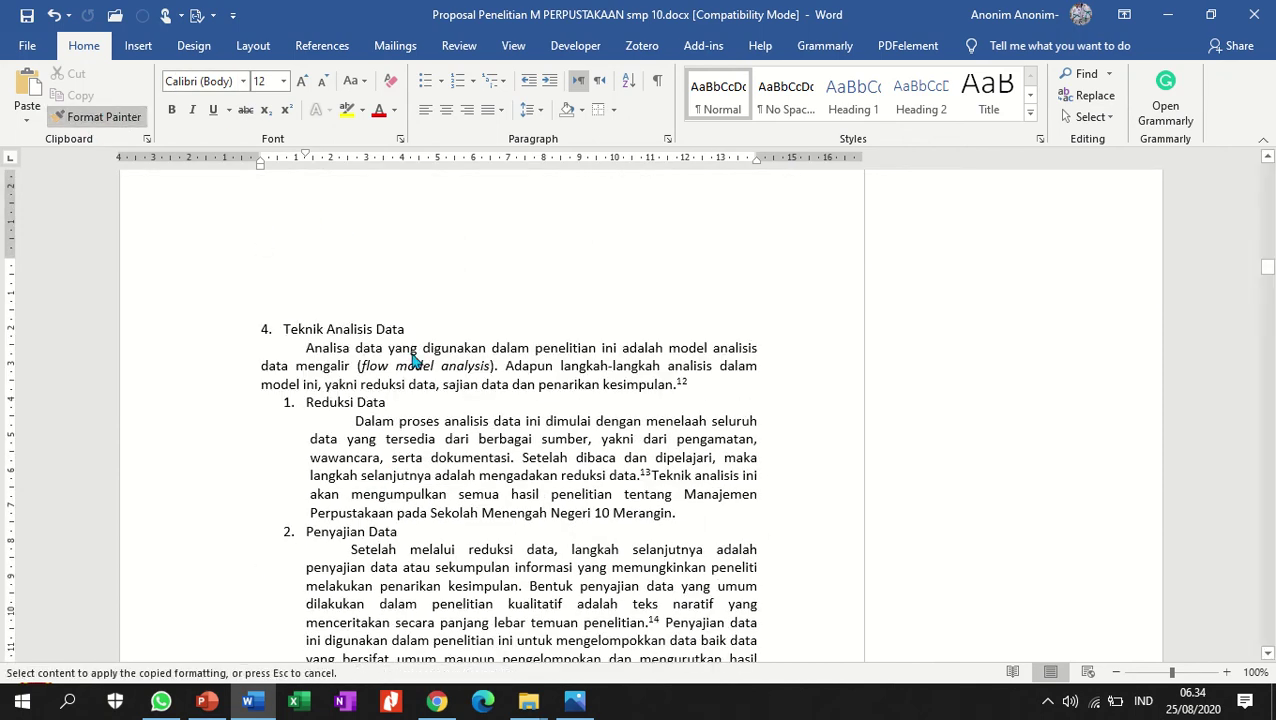
{"action": "left_click", "coordinate": [452, 436]}
{"action": "left_click", "coordinate": [409, 348]}
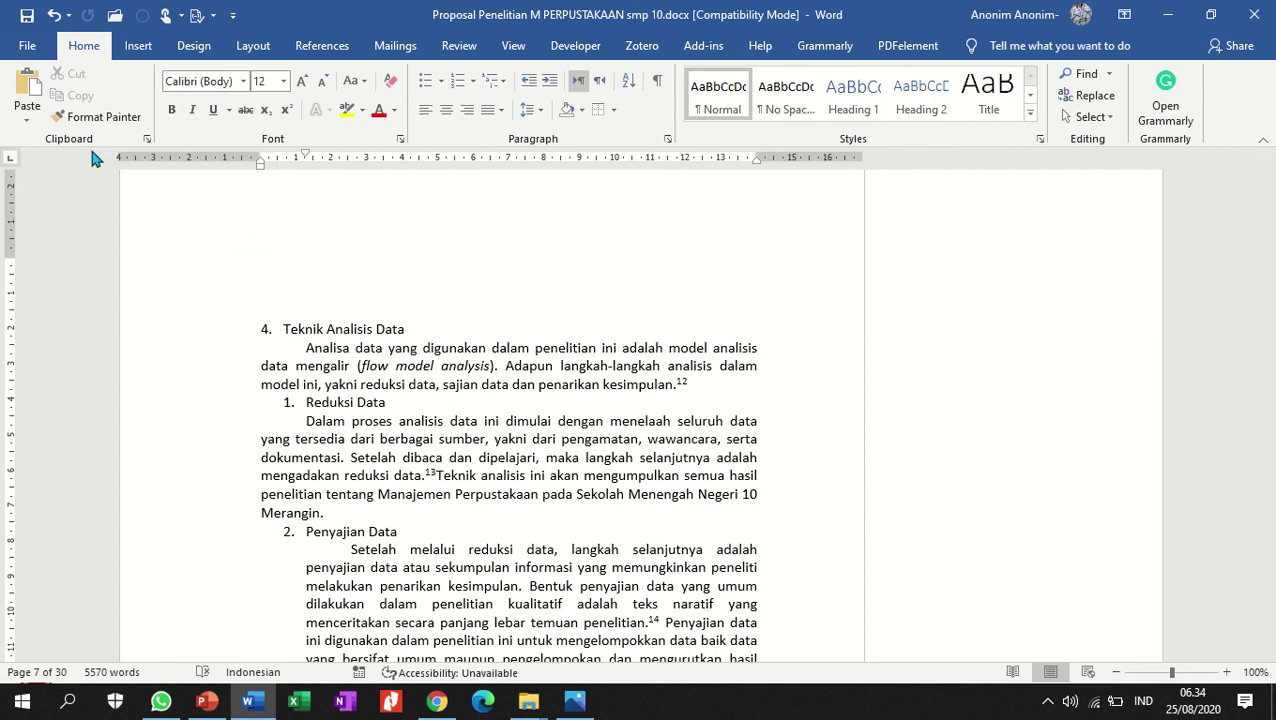
{"action": "left_click", "coordinate": [82, 119]}
{"action": "left_click", "coordinate": [408, 438]}
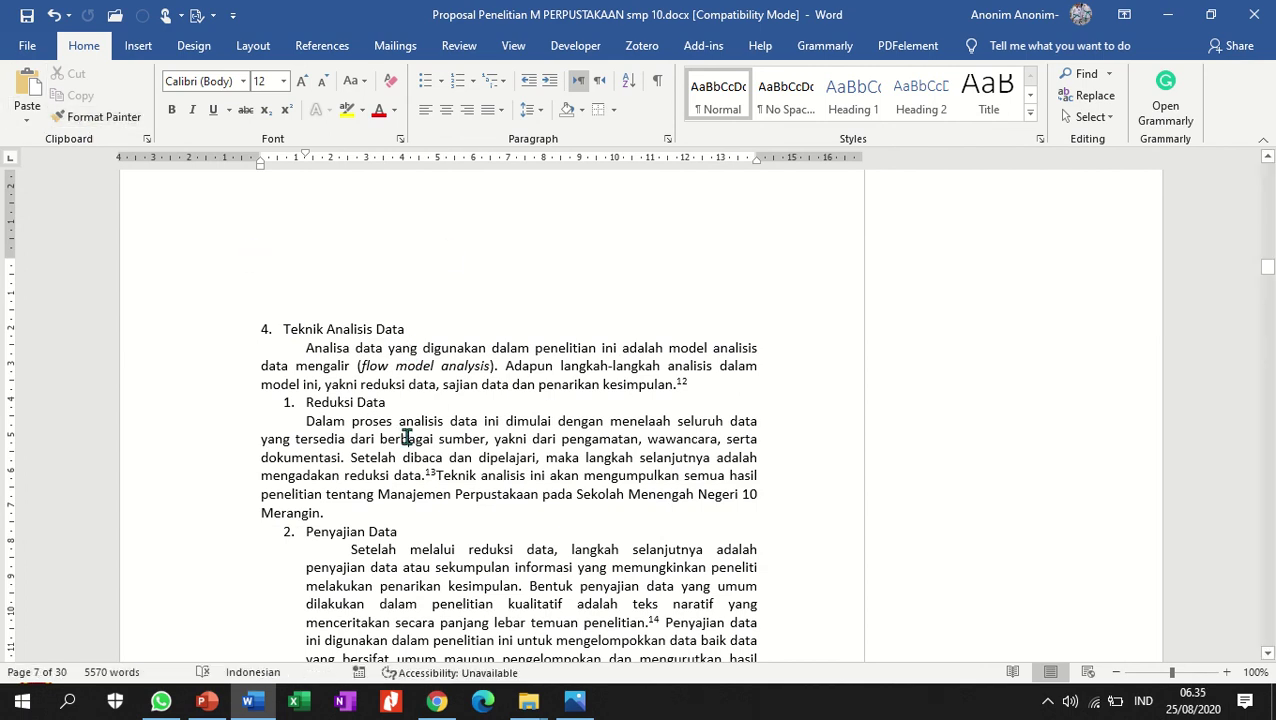
{"action": "left_click", "coordinate": [80, 121]}
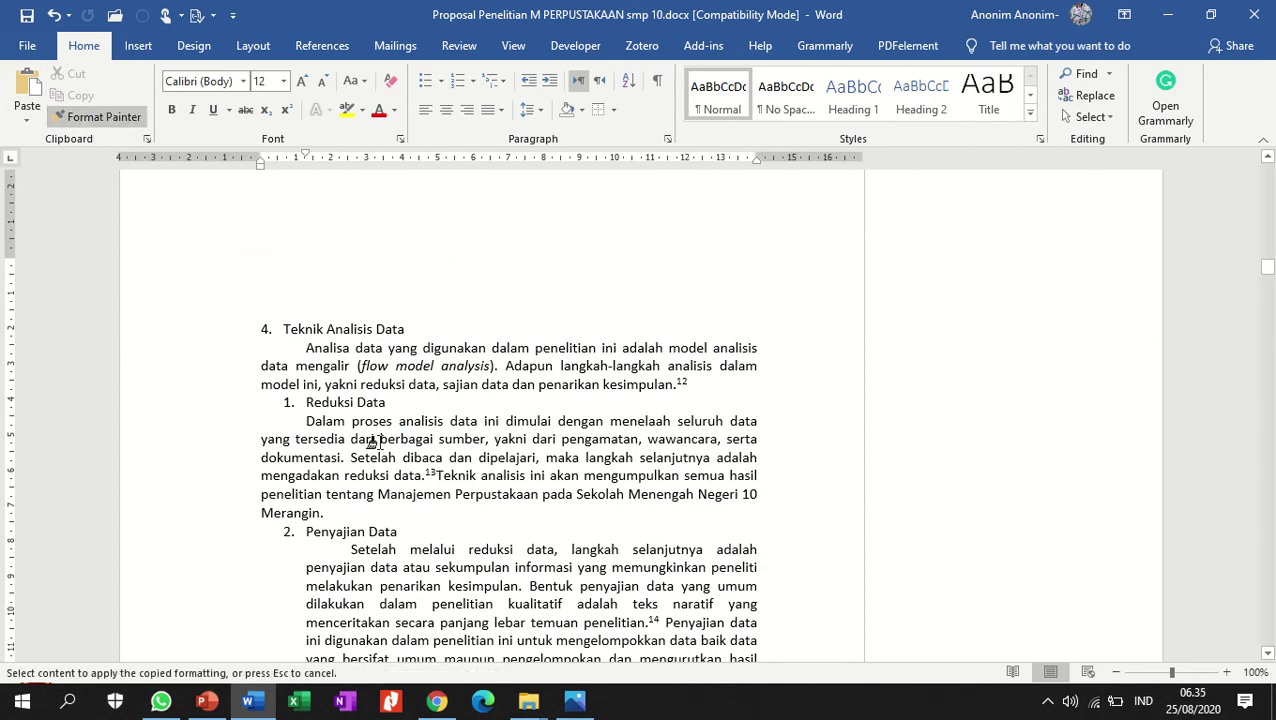
{"action": "left_click", "coordinate": [370, 557]}
Copy the formatting of the body paragraph under "Penyajian Data" onto the paragraph under "Penarikan Kesimpulan".
{"action": "scroll", "coordinate": [379, 561], "scroll_direction": "down", "scroll_amount": 5}
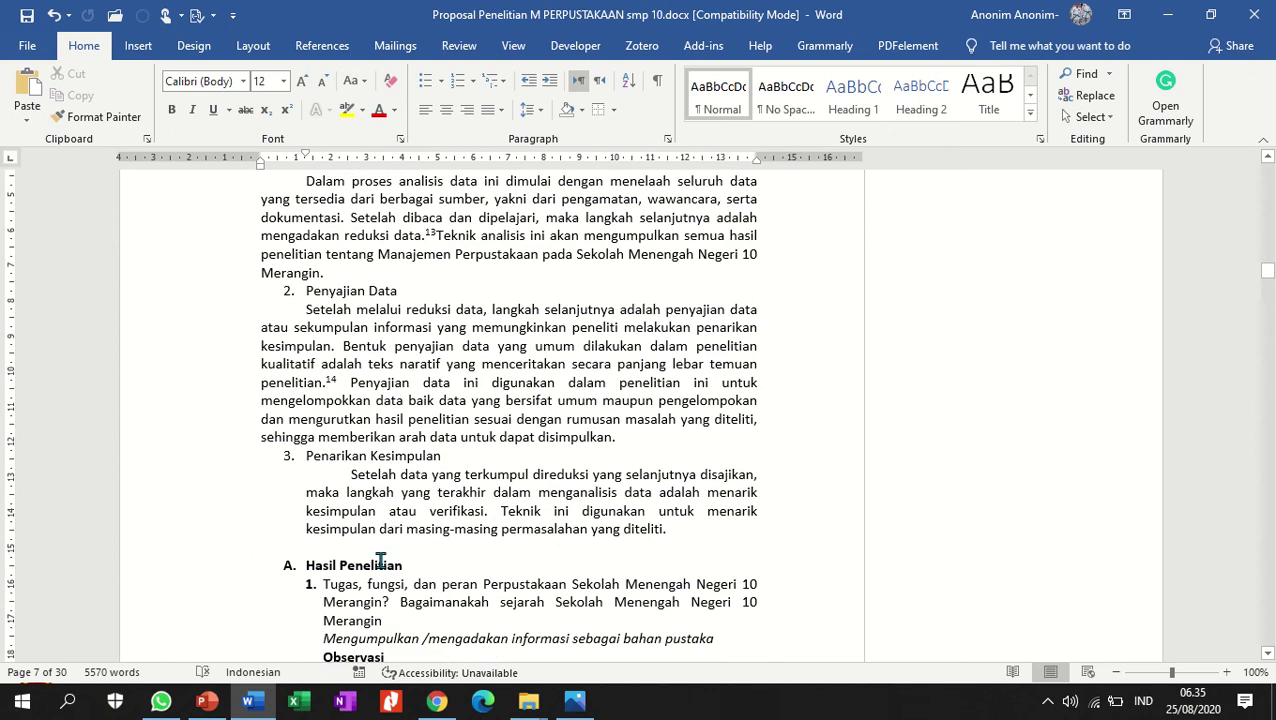
{"action": "left_click", "coordinate": [108, 120]}
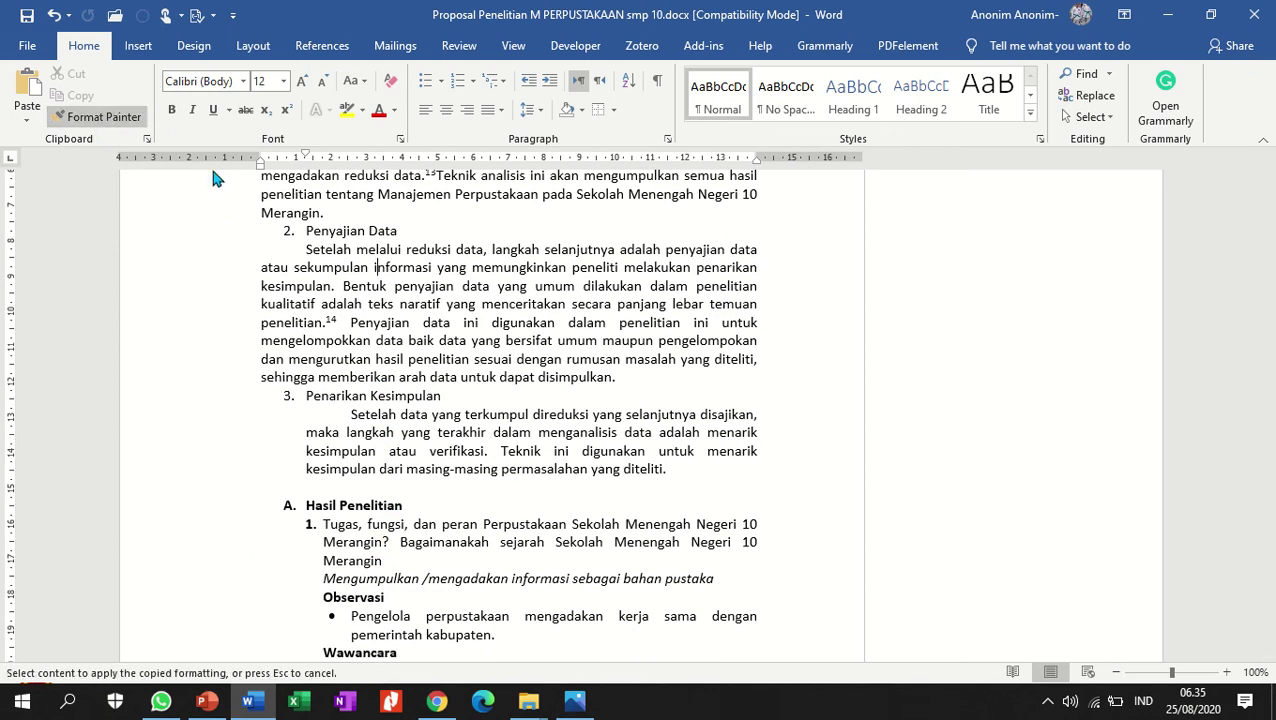
{"action": "left_click", "coordinate": [350, 432]}
Change the numbering of the "Reduksi Data", "Penyajian Data" and "Penarikan Kesimpulan" subheadings to the a., b., c. format.
{"action": "scroll", "coordinate": [353, 432], "scroll_direction": "up", "scroll_amount": 3}
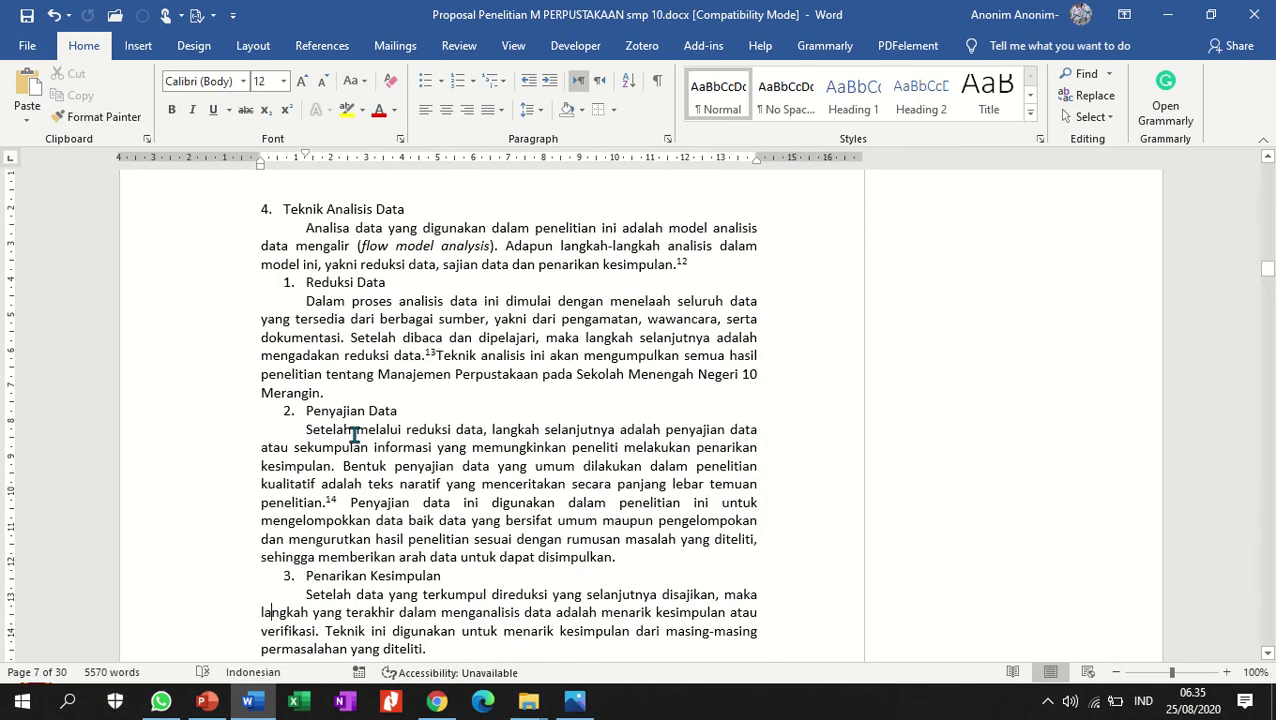
{"action": "left_click", "coordinate": [410, 284]}
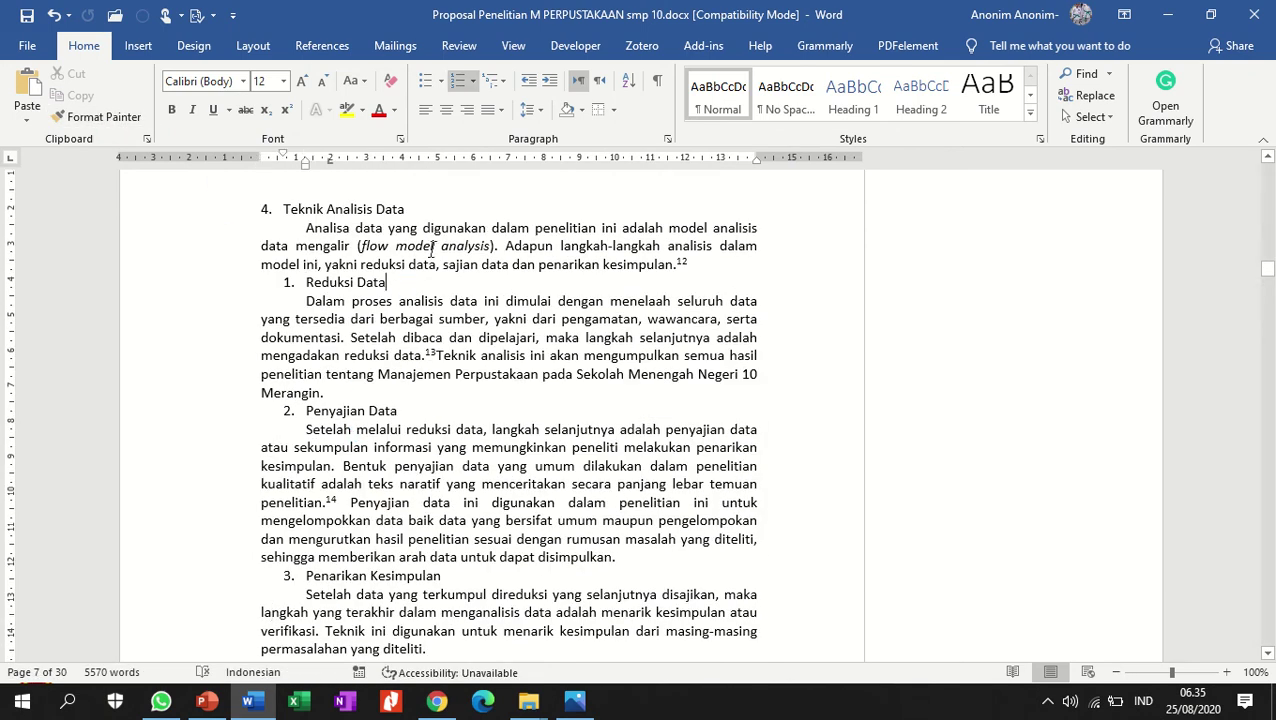
{"action": "left_click", "coordinate": [474, 84]}
{"action": "left_click", "coordinate": [471, 152]}
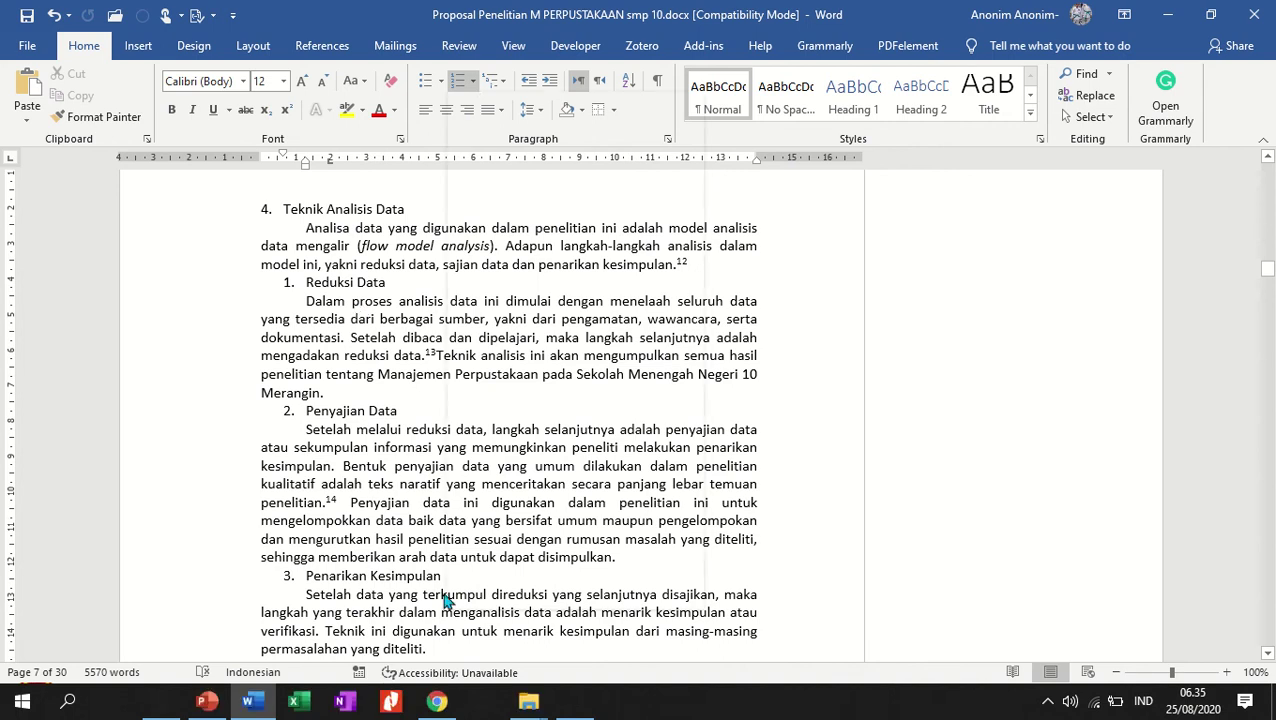
{"action": "left_click", "coordinate": [472, 80]}
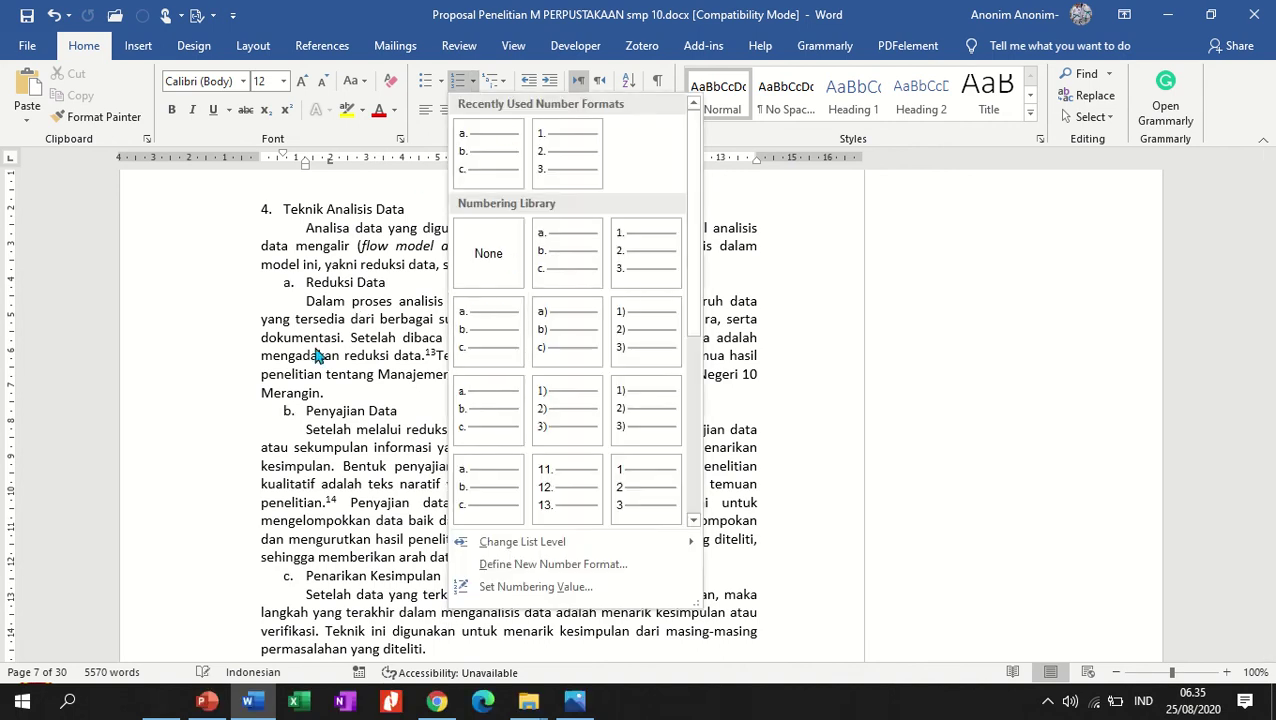
{"action": "left_click", "coordinate": [472, 163]}
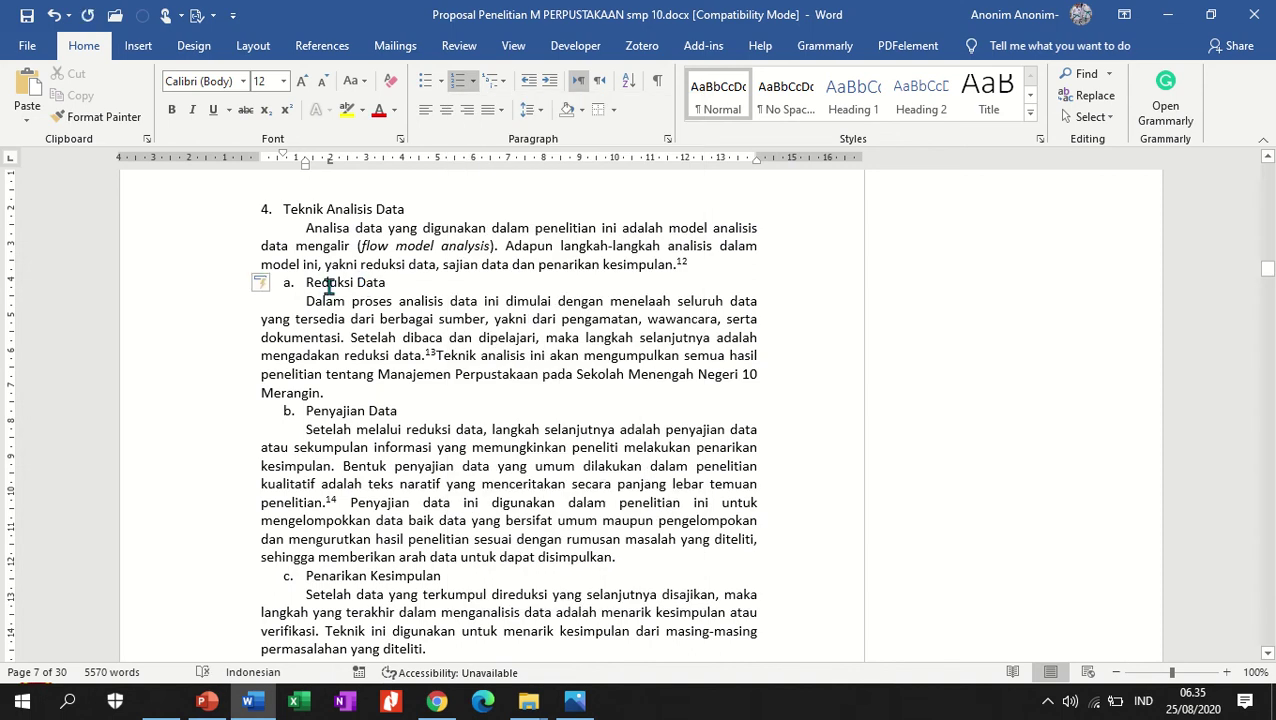
Align the "Reduksi Data" subheading's letter with the left text margin and copy its formatting onto the "Penyajian Data" subheading.
{"action": "key", "text": "ctrl+z"}
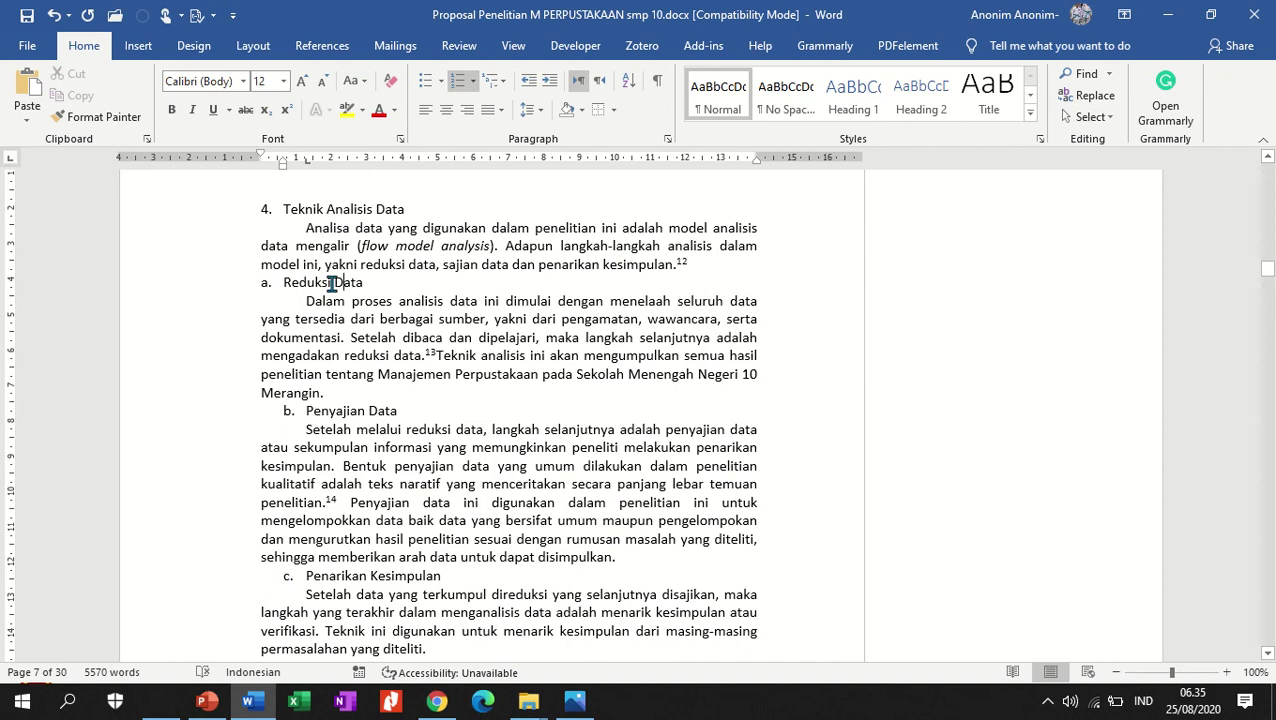
{"action": "left_click", "coordinate": [97, 116]}
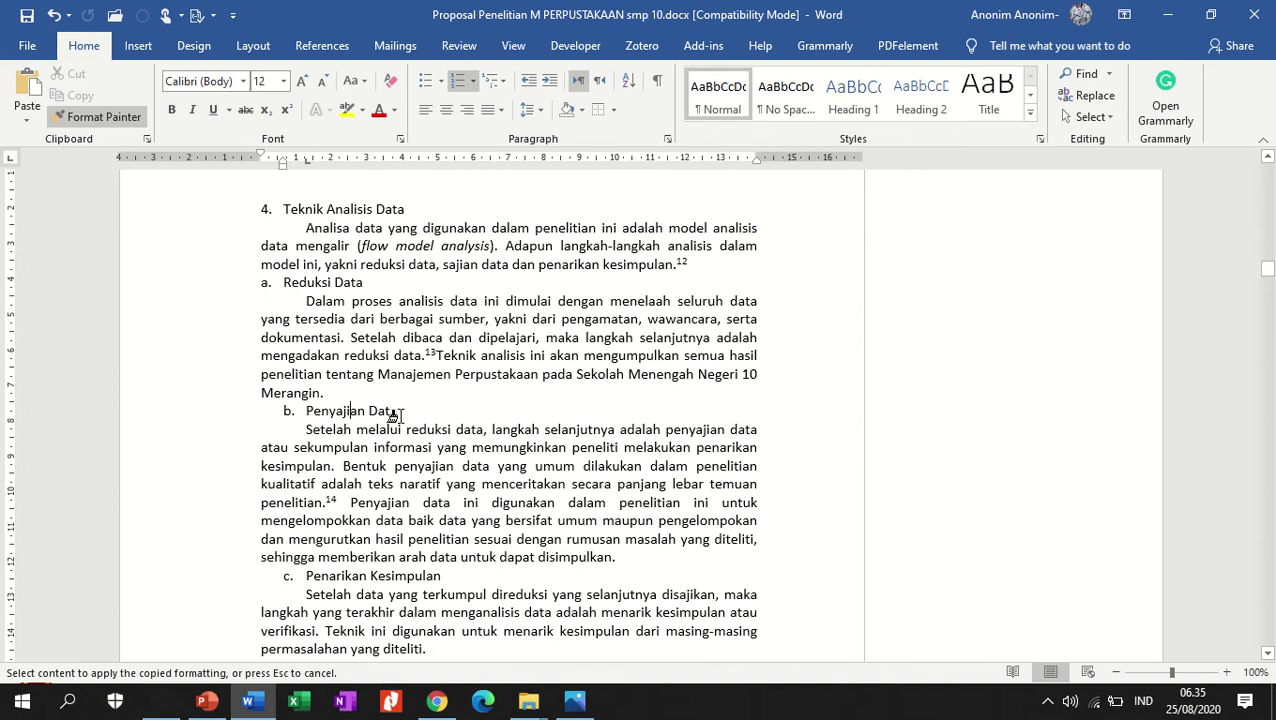
{"action": "left_click", "coordinate": [397, 410]}
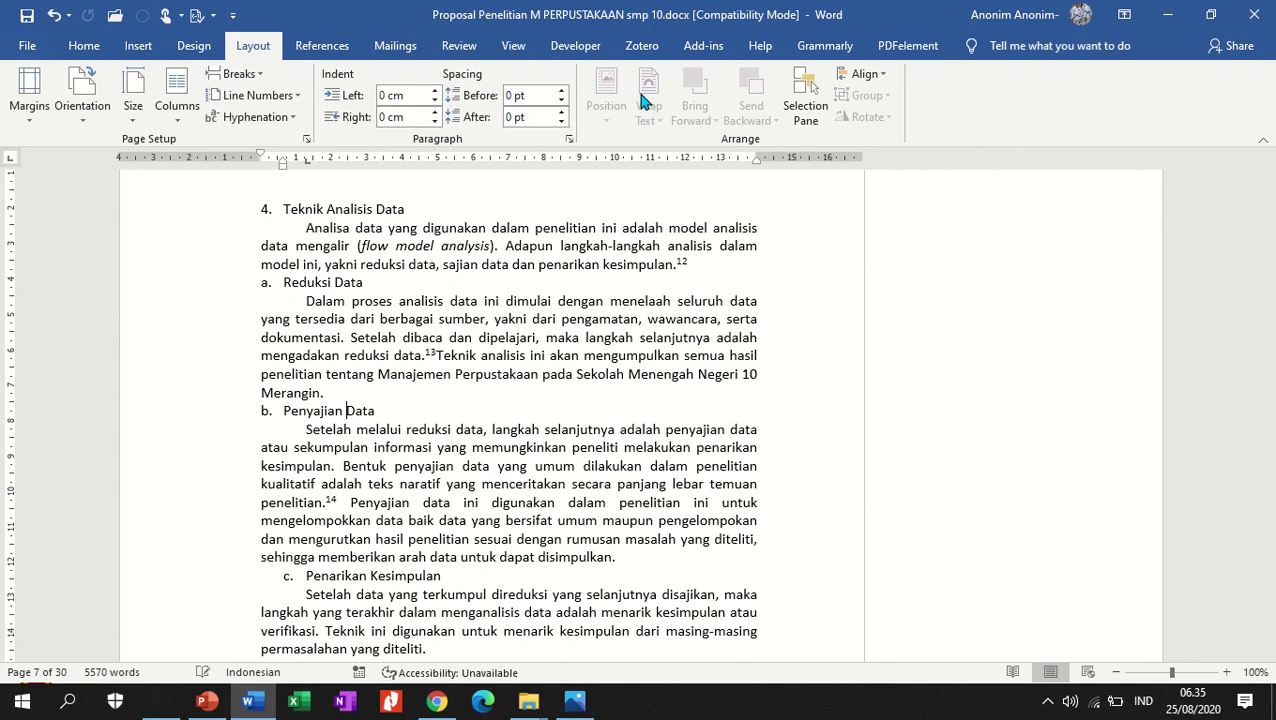
Set the spacing before the "Penyajian Data" subheading to 6 pt and copy its formatting onto the "Penarikan Kesimpulan" subheading.
{"action": "left_click", "coordinate": [561, 90]}
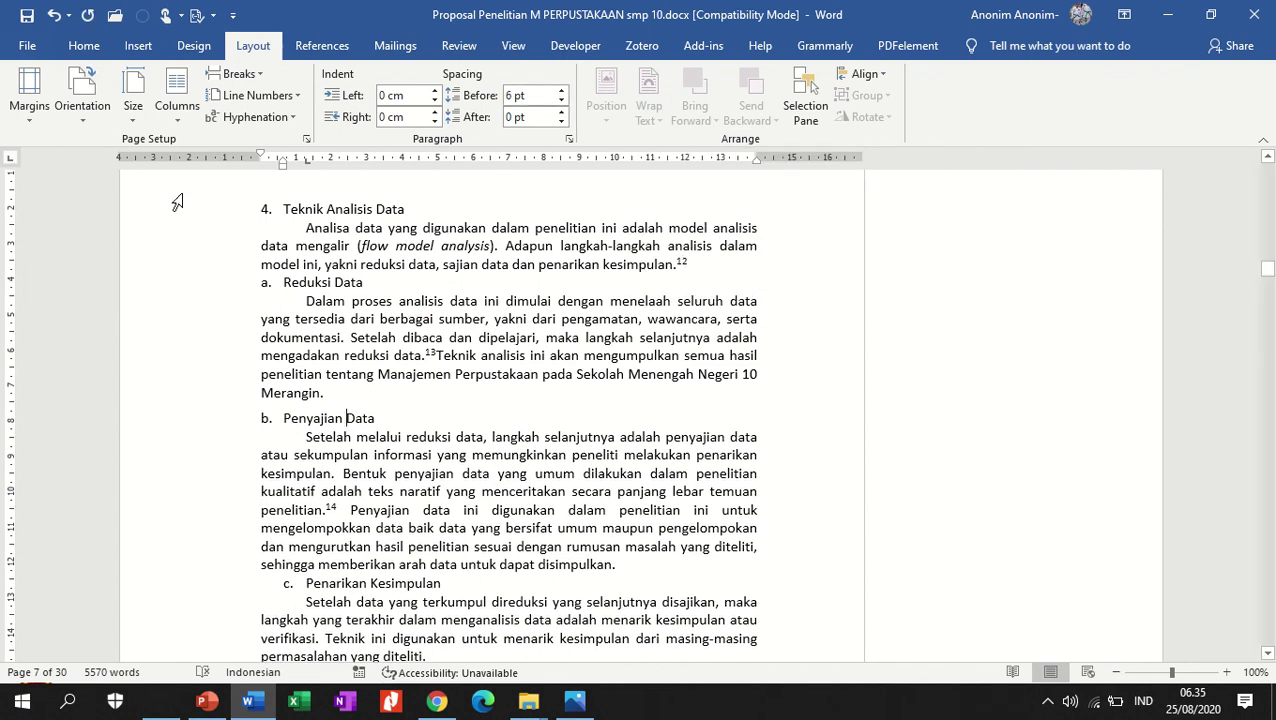
{"action": "left_click", "coordinate": [84, 46]}
{"action": "left_click", "coordinate": [90, 117]}
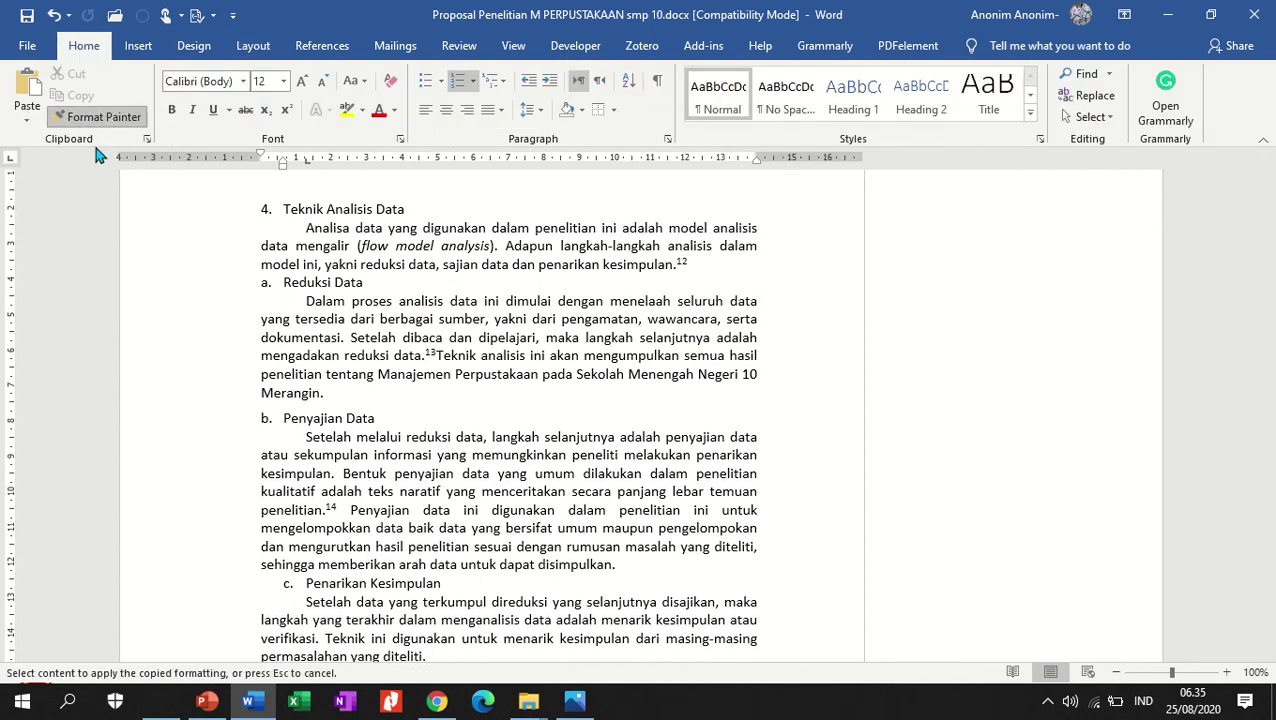
{"action": "left_click", "coordinate": [313, 582]}
Review the indentation, lettering and spacing of the sections from "Metode Pengumpulan Data" through the start of "Hasil Penelitian".
{"action": "scroll", "coordinate": [320, 534], "scroll_direction": "down", "scroll_amount": 5}
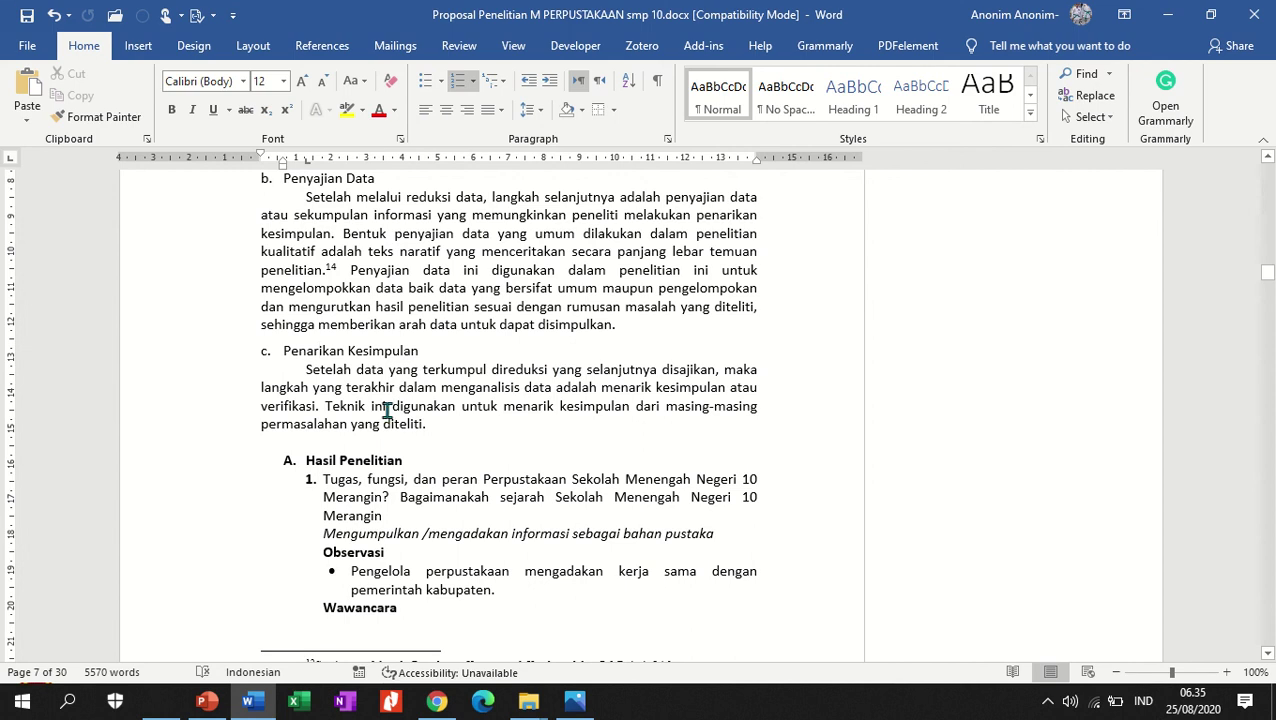
{"action": "scroll", "coordinate": [354, 418], "scroll_direction": "up", "scroll_amount": 3}
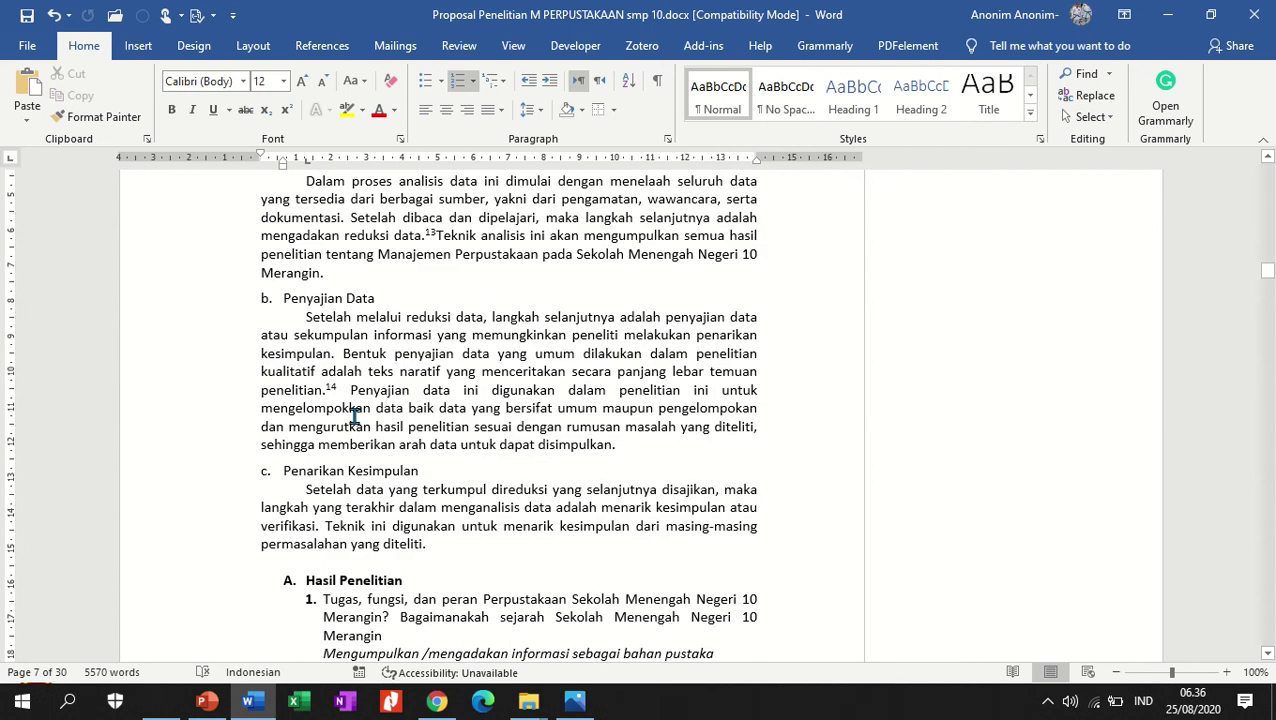
{"action": "scroll", "coordinate": [354, 418], "scroll_direction": "up", "scroll_amount": 3}
{"action": "scroll", "coordinate": [354, 418], "scroll_direction": "down", "scroll_amount": 3}
{"action": "scroll", "coordinate": [347, 412], "scroll_direction": "up", "scroll_amount": 15}
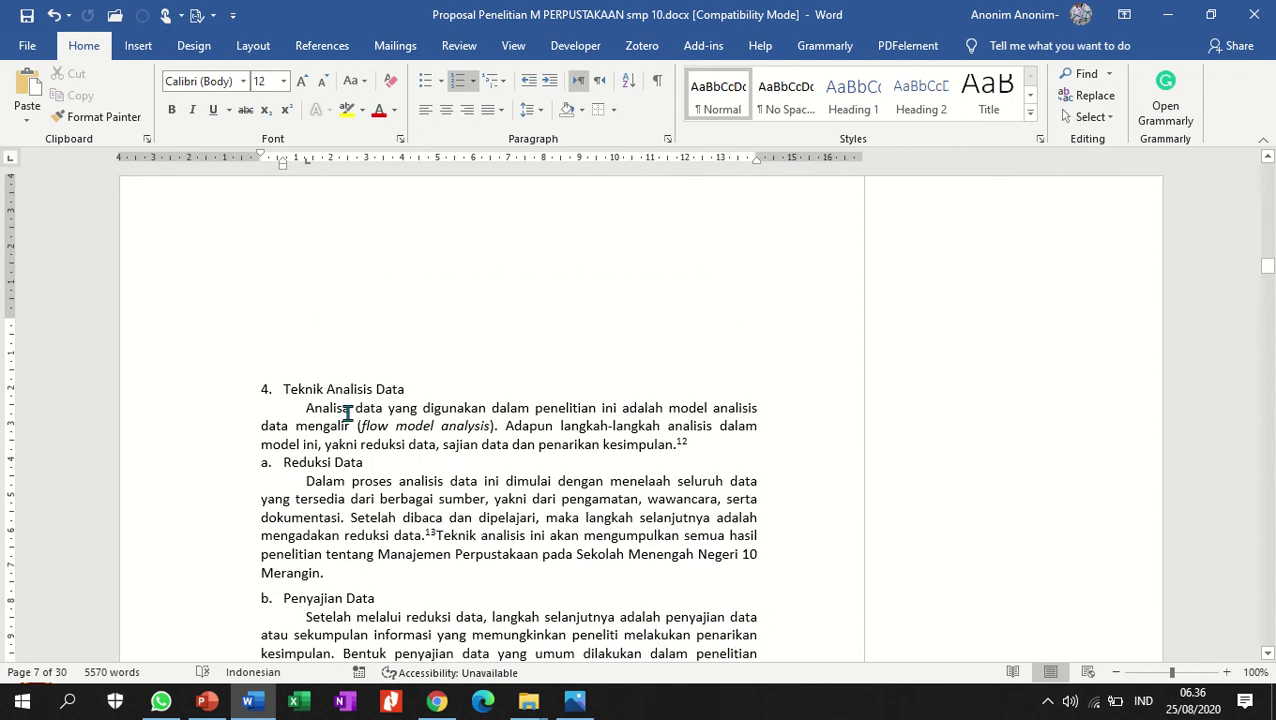
{"action": "scroll", "coordinate": [347, 412], "scroll_direction": "up", "scroll_amount": 20}
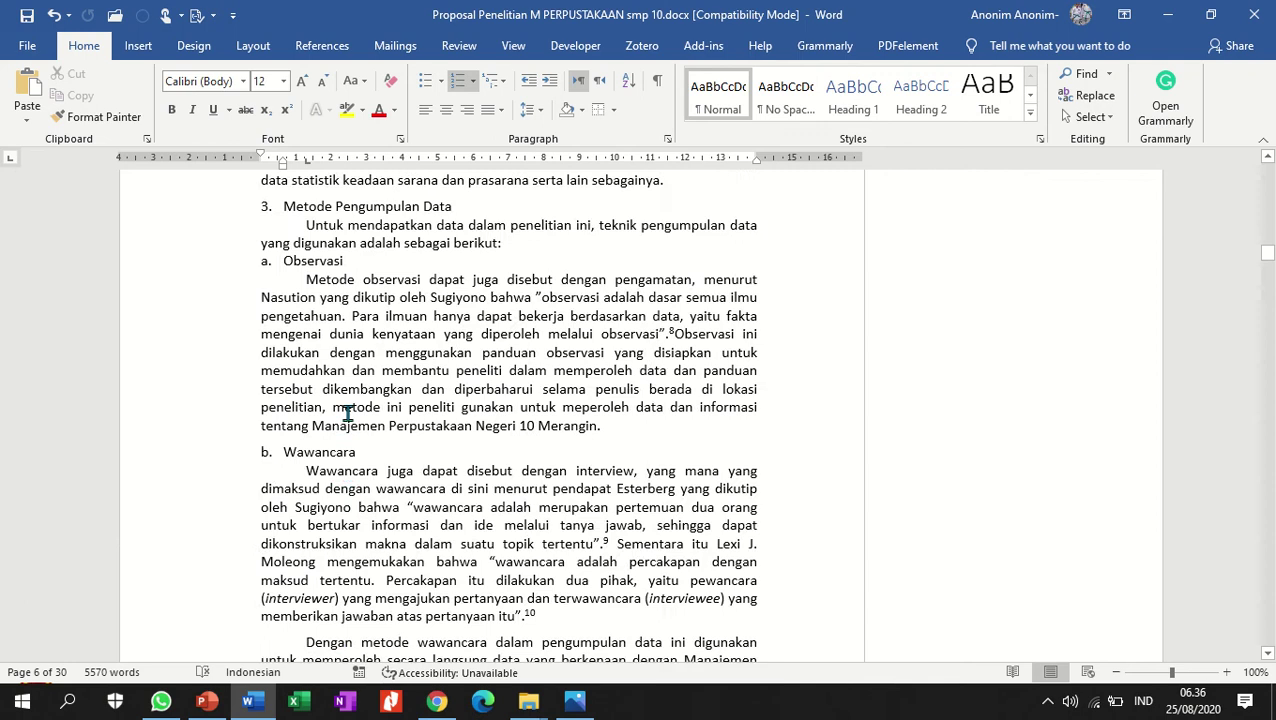
{"action": "scroll", "coordinate": [347, 412], "scroll_direction": "down", "scroll_amount": 6}
{"action": "scroll", "coordinate": [347, 413], "scroll_direction": "down", "scroll_amount": 20}
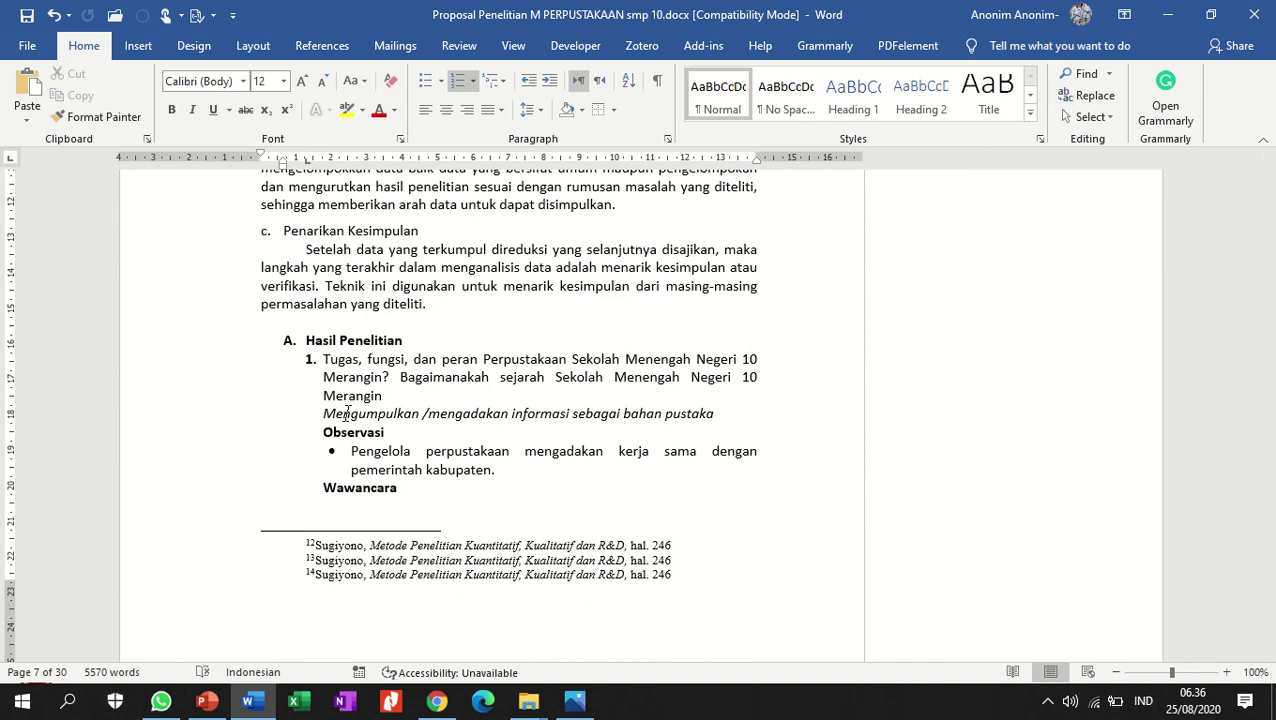
{"action": "scroll", "coordinate": [393, 326], "scroll_direction": "up", "scroll_amount": 4}
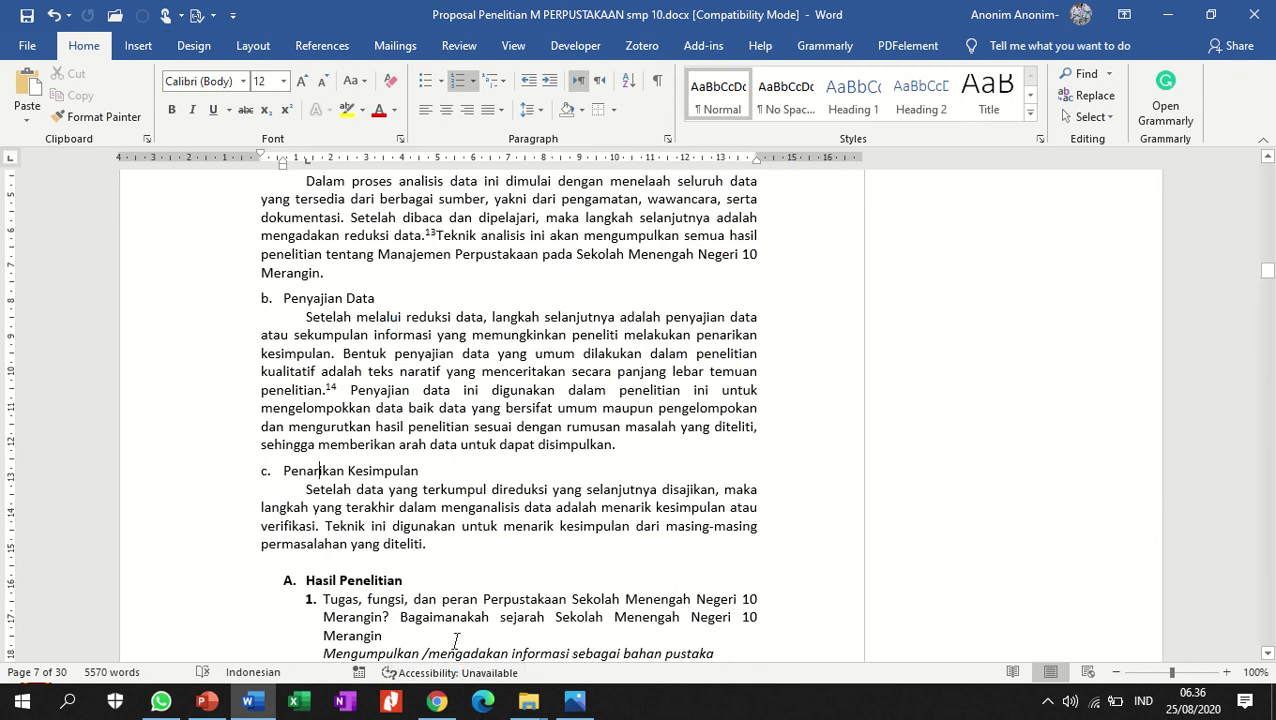
{"action": "mouse_move", "coordinate": [506, 8]}
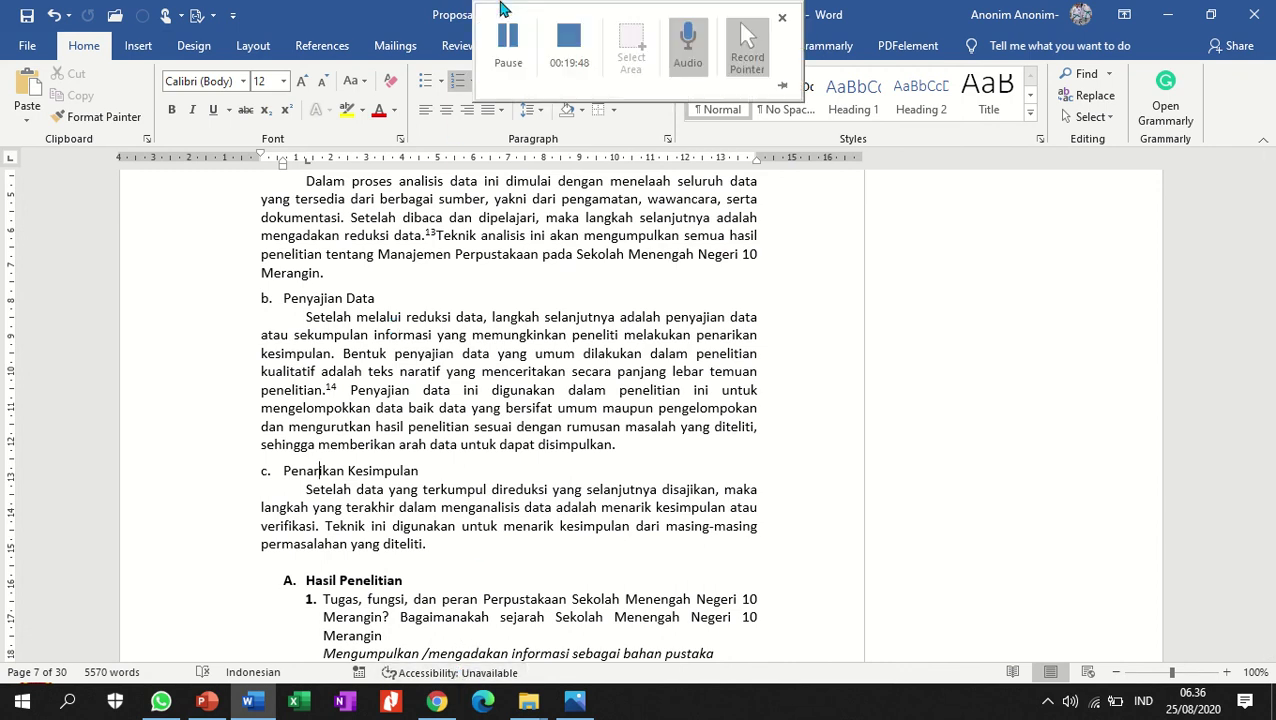